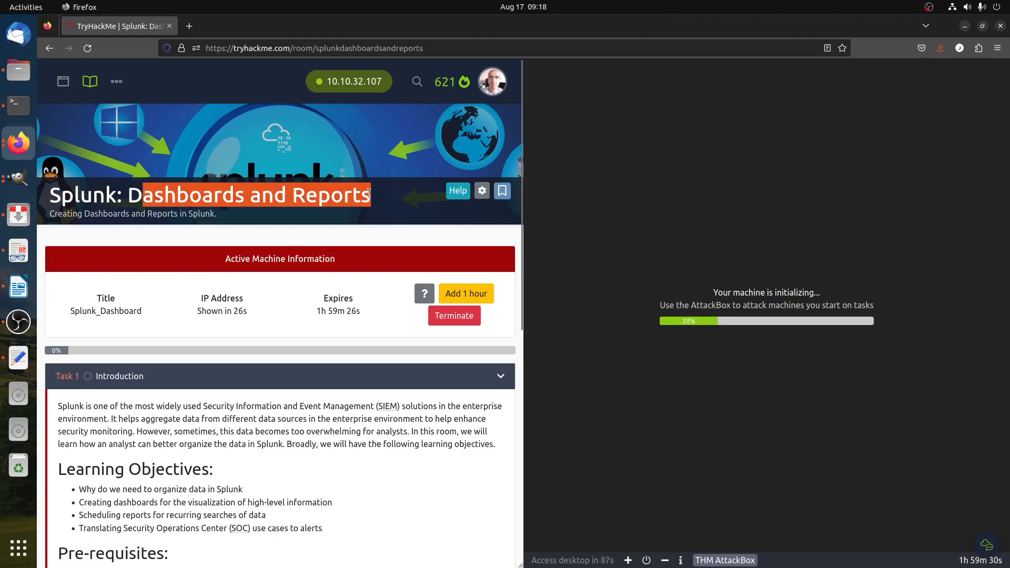
Review the introduction's pre-requisites and mark the Task 1 question about completing the pre-requisite rooms as completed
{"action": "left_click", "coordinate": [172, 205]}
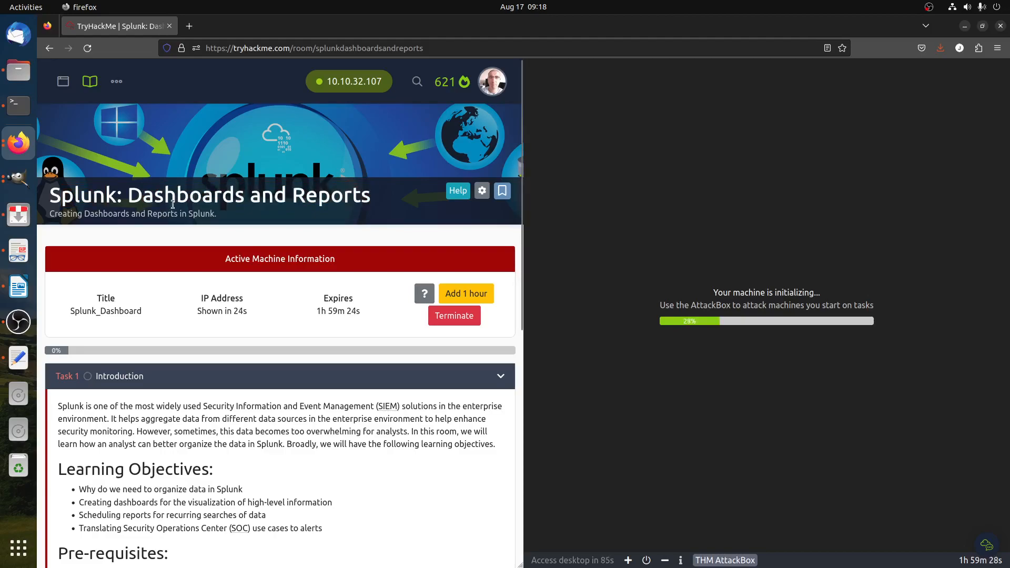
{"action": "double_click", "coordinate": [163, 196]}
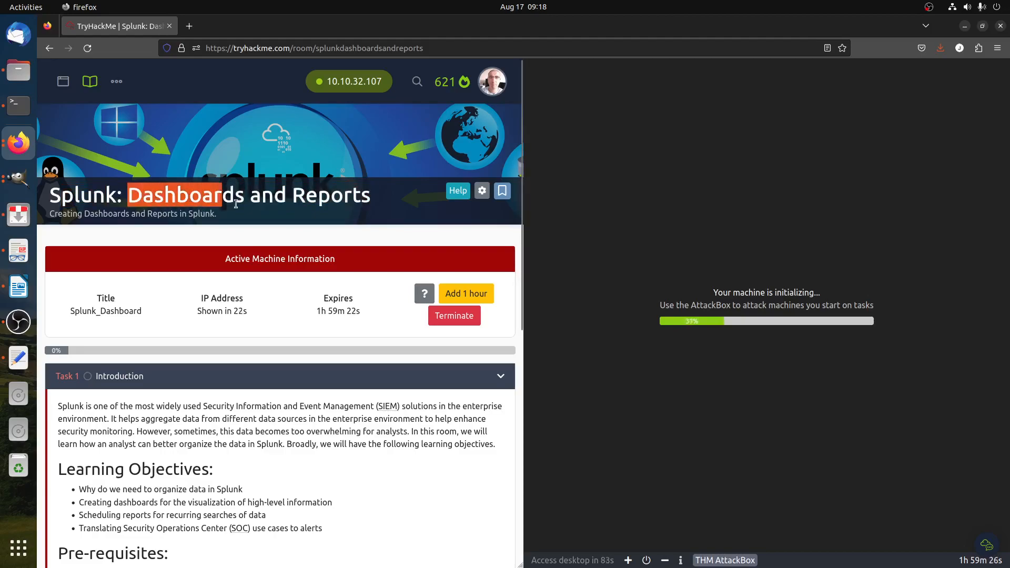
{"action": "double_click", "coordinate": [330, 196]}
{"action": "scroll", "coordinate": [373, 207], "scroll_direction": "down", "scroll_amount": 3}
{"action": "scroll", "coordinate": [374, 207], "scroll_direction": "down", "scroll_amount": 3}
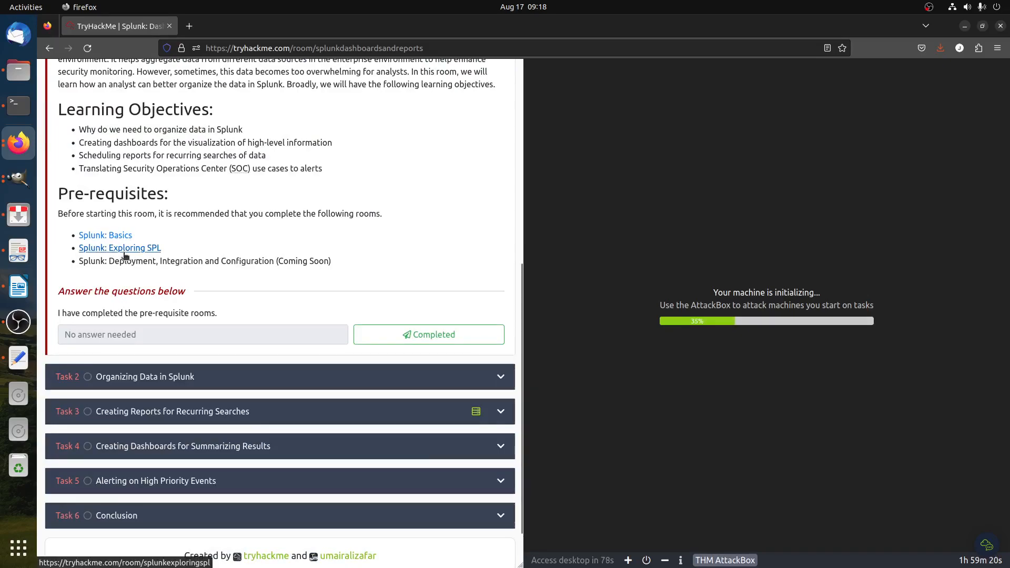
{"action": "left_click_drag", "start_coordinate": [125, 194], "coordinate": [215, 242]}
{"action": "left_click", "coordinate": [211, 247]}
{"action": "left_click", "coordinate": [401, 334]}
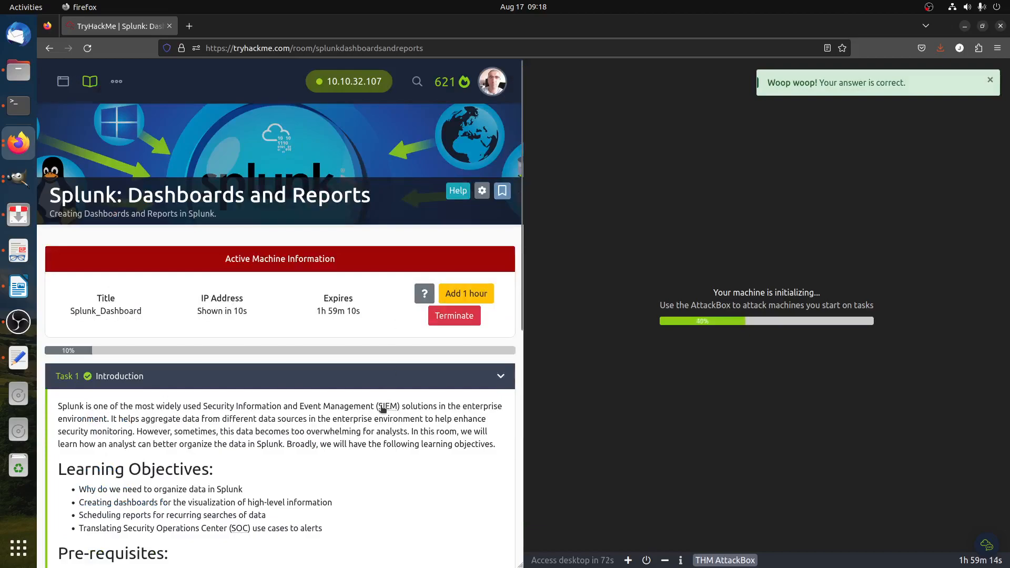
Skim Task 2, Organizing Data in Splunk, including its interface screenshots and the index=* search example
{"action": "scroll", "coordinate": [383, 409], "scroll_direction": "down", "scroll_amount": 8}
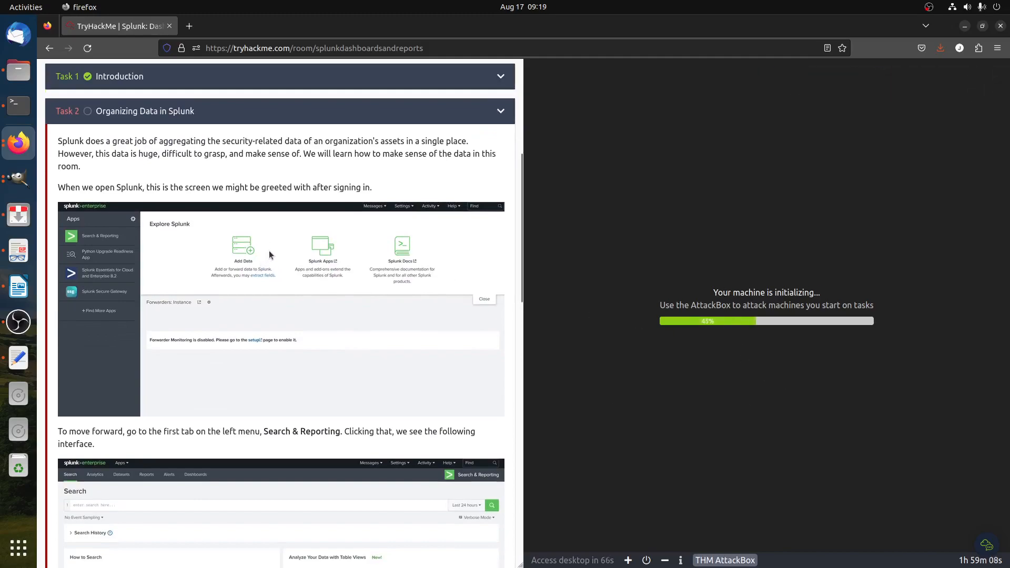
{"action": "scroll", "coordinate": [277, 369], "scroll_direction": "down", "scroll_amount": 3}
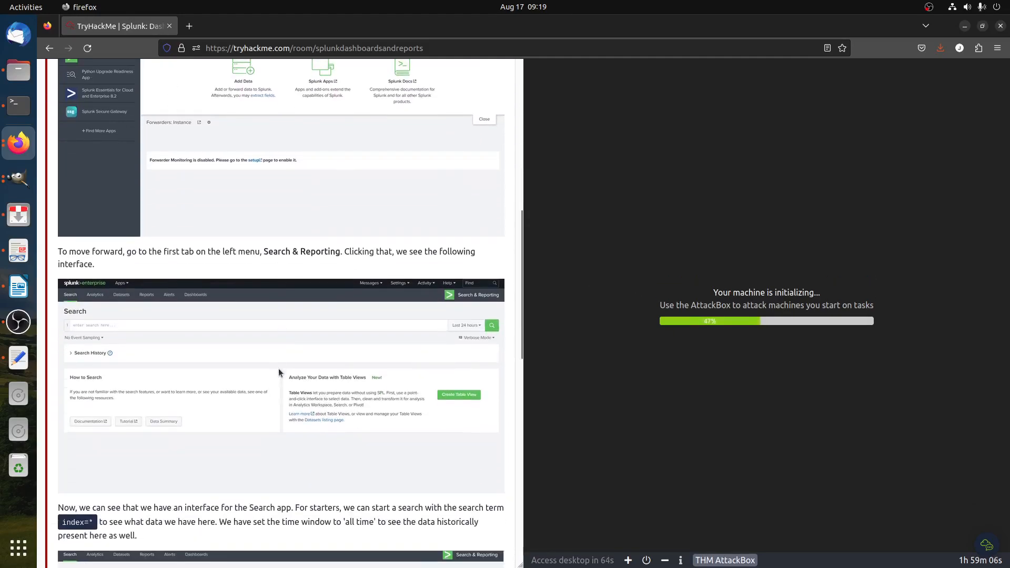
{"action": "scroll", "coordinate": [279, 372], "scroll_direction": "down", "scroll_amount": 3}
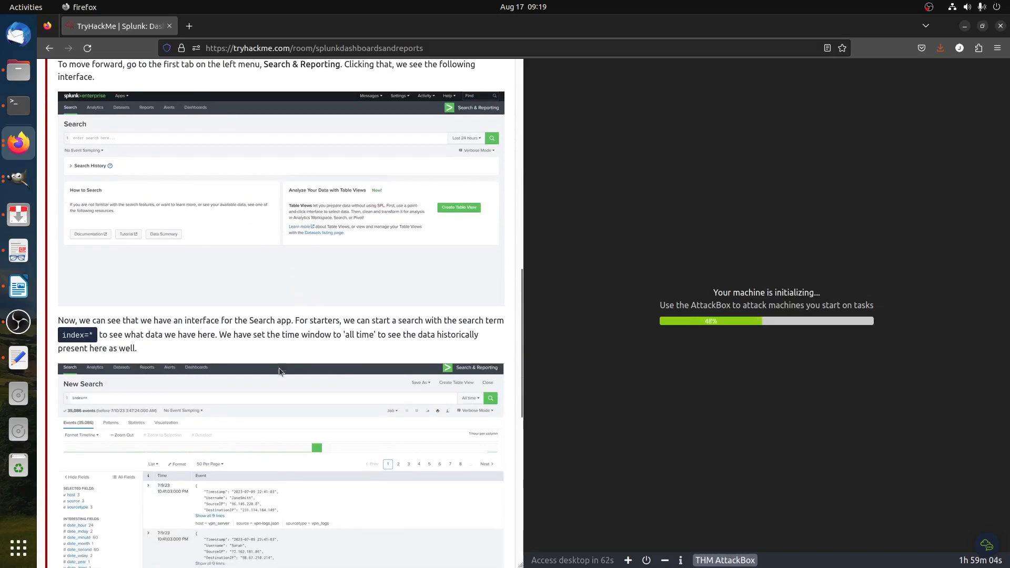
{"action": "scroll", "coordinate": [279, 370], "scroll_direction": "down", "scroll_amount": 4}
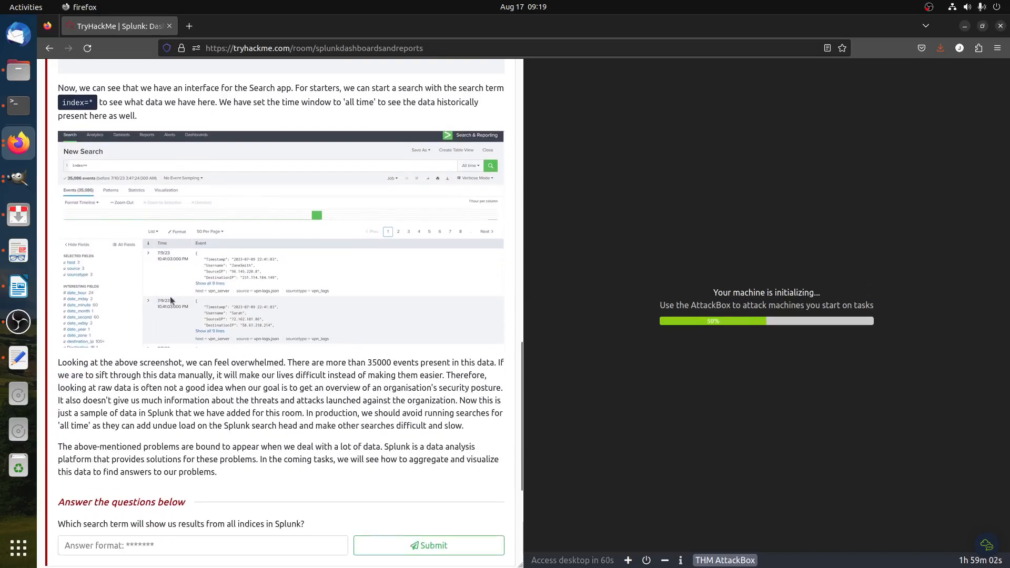
{"action": "scroll", "coordinate": [241, 314], "scroll_direction": "up", "scroll_amount": 20}
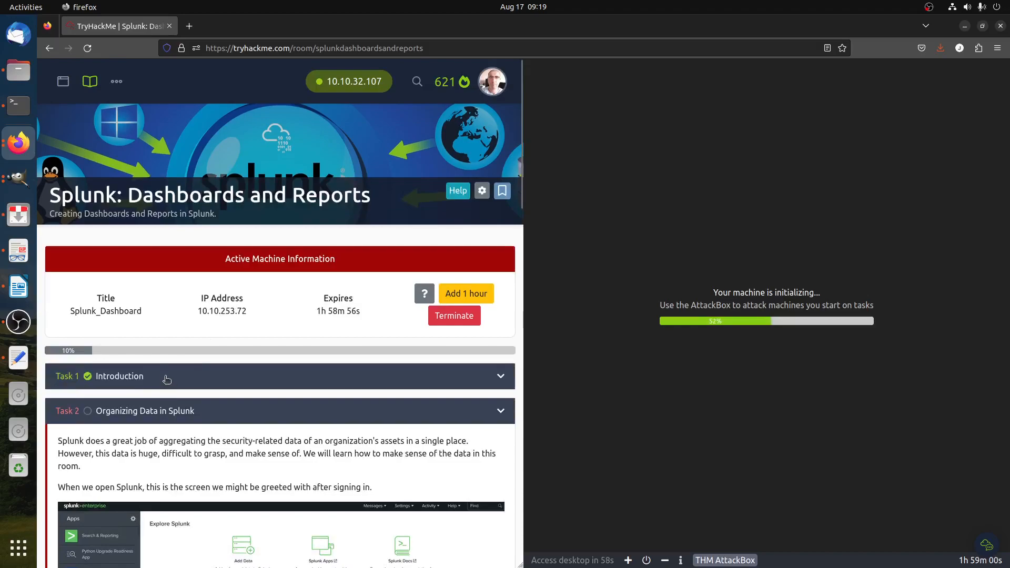
Return to the Task 1 pre-requisites, open the Splunk: Basics room in a new tab and exit split view
{"action": "scroll", "coordinate": [246, 372], "scroll_direction": "down", "scroll_amount": 1}
{"action": "scroll", "coordinate": [246, 372], "scroll_direction": "down", "scroll_amount": 6}
{"action": "right_click", "coordinate": [127, 187]}
{"action": "left_click", "coordinate": [147, 198]}
{"action": "key", "text": "ctrl+Tab"}
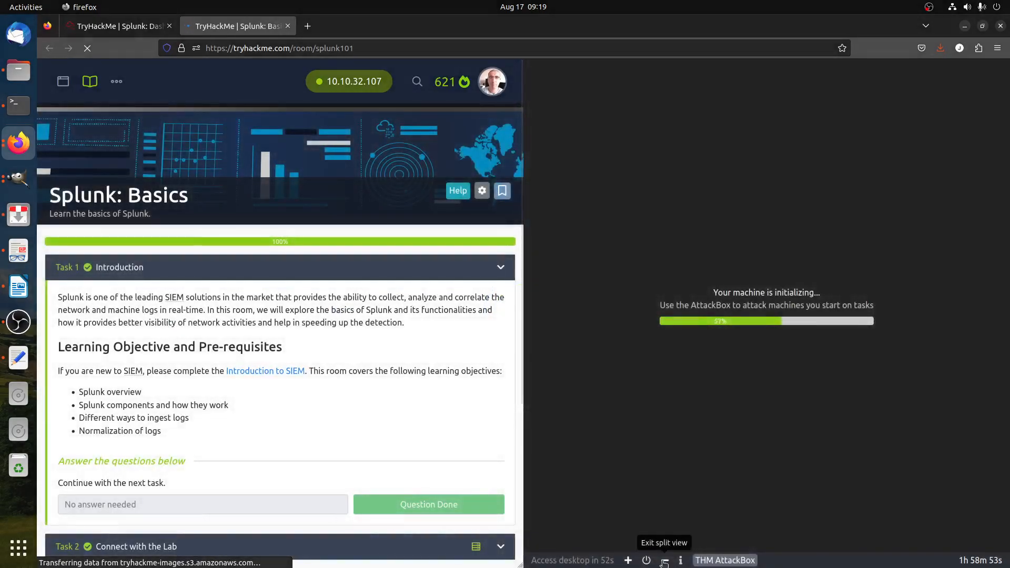
{"action": "left_click", "coordinate": [662, 560]}
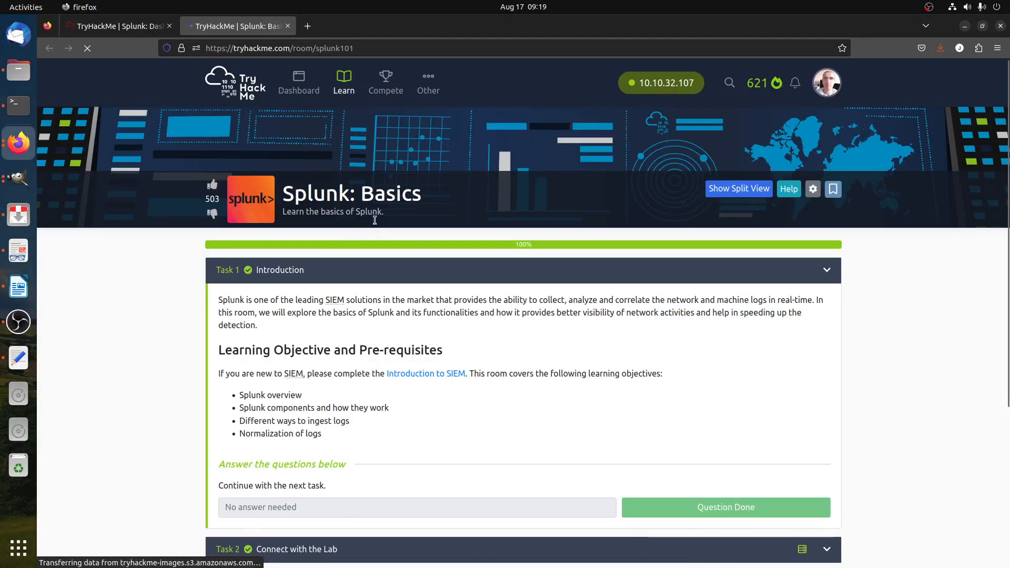
Look through Tasks 2 to 6 of the Splunk: Basics room, from Connect with the Lab to Conclusion
{"action": "scroll", "coordinate": [376, 263], "scroll_direction": "down", "scroll_amount": 5}
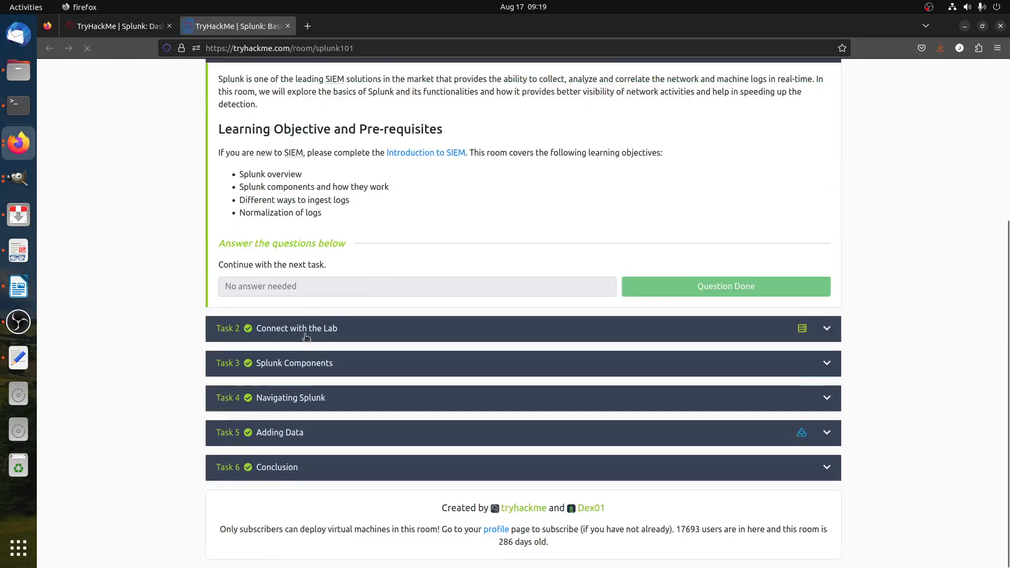
{"action": "left_click", "coordinate": [305, 337]}
{"action": "left_click", "coordinate": [348, 362]}
{"action": "scroll", "coordinate": [429, 362], "scroll_direction": "down", "scroll_amount": 10}
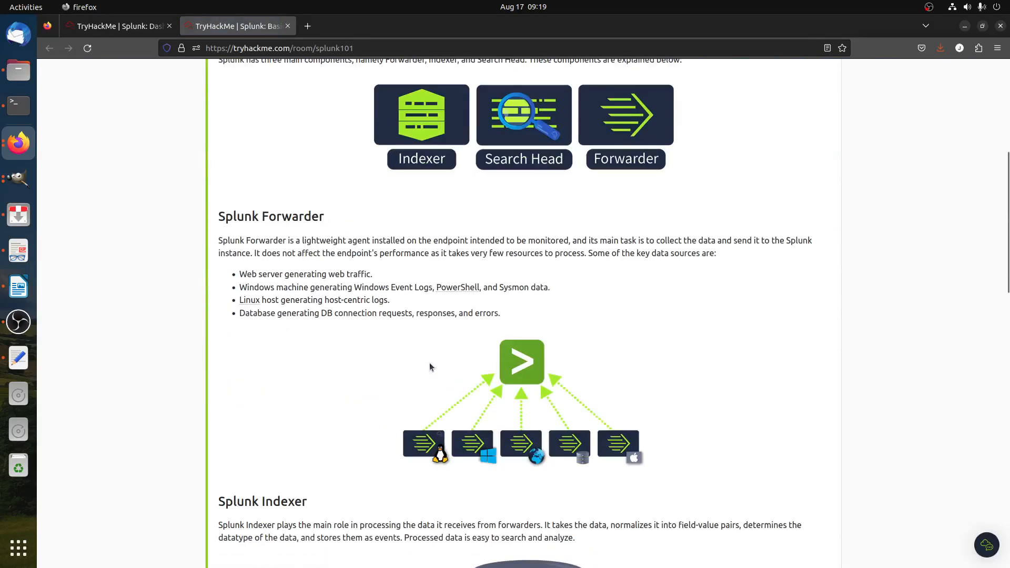
{"action": "scroll", "coordinate": [422, 377], "scroll_direction": "down", "scroll_amount": 8}
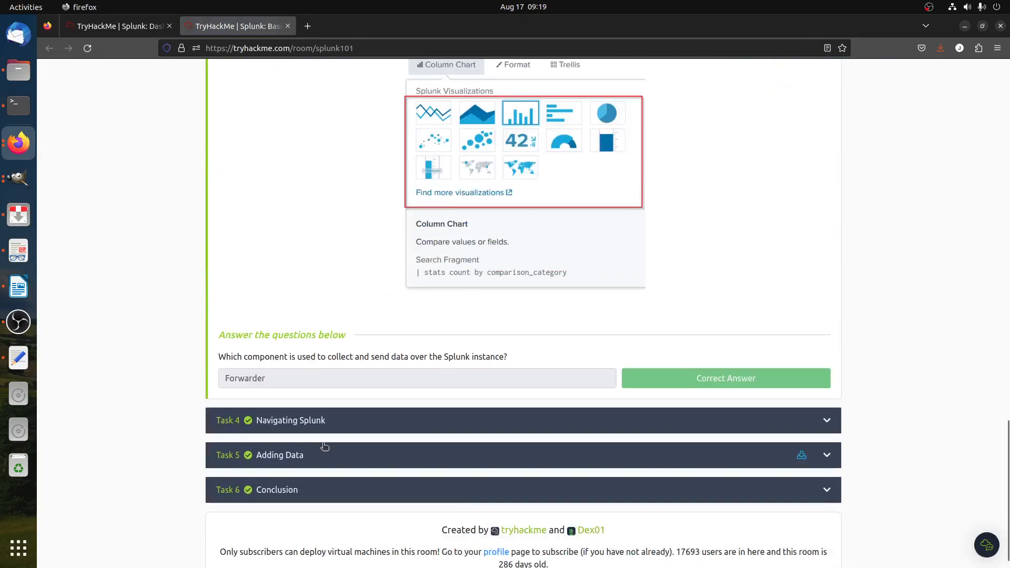
{"action": "left_click", "coordinate": [330, 426]}
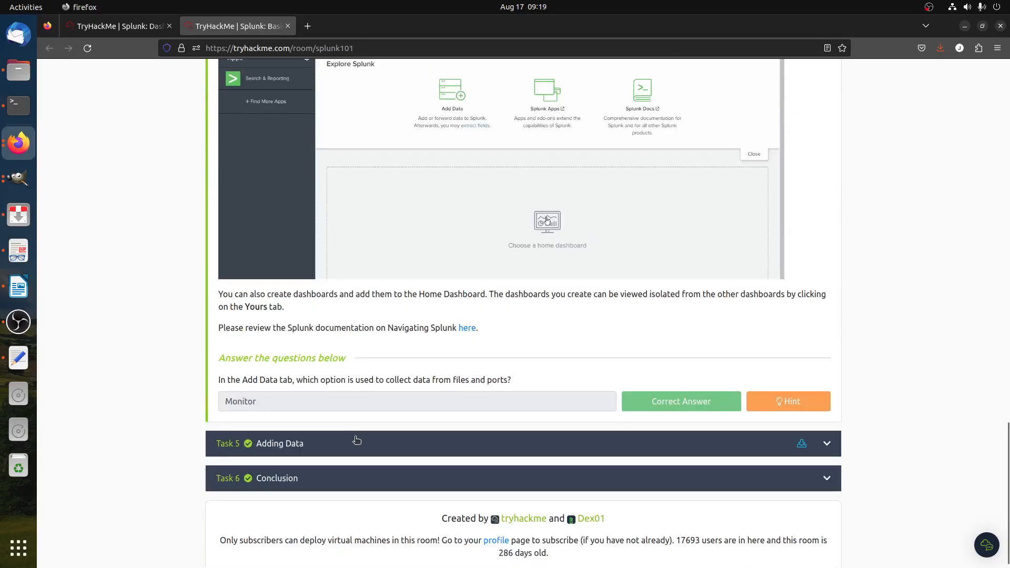
{"action": "left_click", "coordinate": [348, 447]}
{"action": "scroll", "coordinate": [361, 419], "scroll_direction": "down", "scroll_amount": 7}
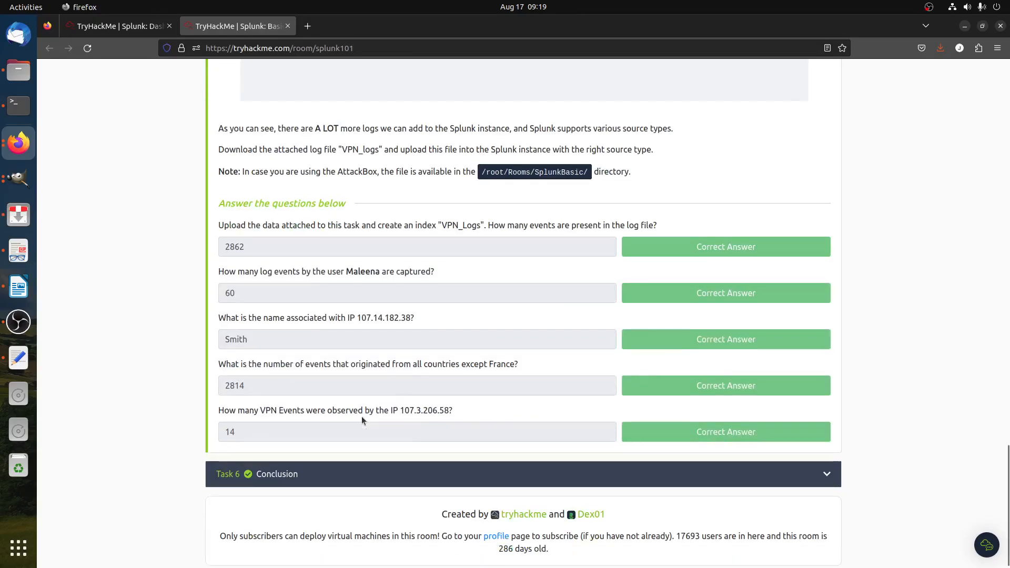
{"action": "left_click", "coordinate": [287, 472]}
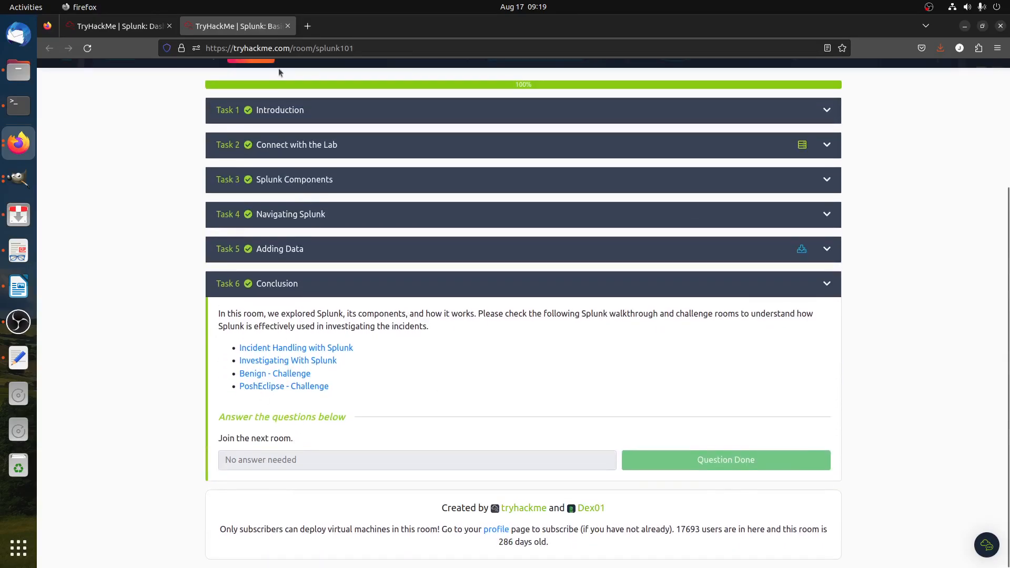
Close the Splunk: Basics room and open the pre-requisite room Splunk: Exploring SPL in a new tab
{"action": "left_click", "coordinate": [287, 27]}
{"action": "right_click", "coordinate": [131, 200]}
{"action": "left_click", "coordinate": [163, 208]}
{"action": "left_click", "coordinate": [238, 26]}
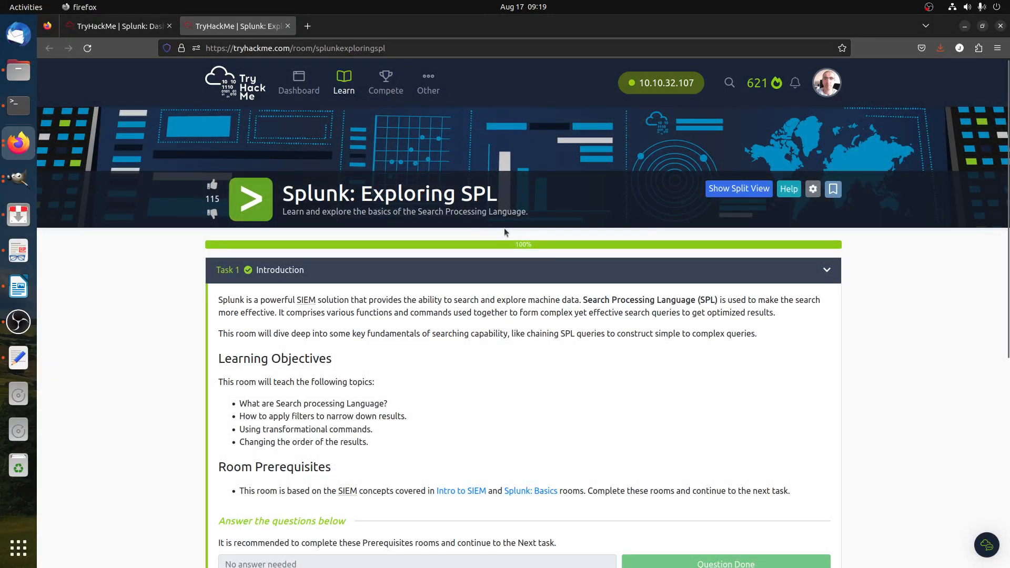
Look through Tasks 2 to 6 of the Exploring SPL room, from Connect with the Lab to Structuring the Search Results
{"action": "scroll", "coordinate": [383, 339], "scroll_direction": "down", "scroll_amount": 7}
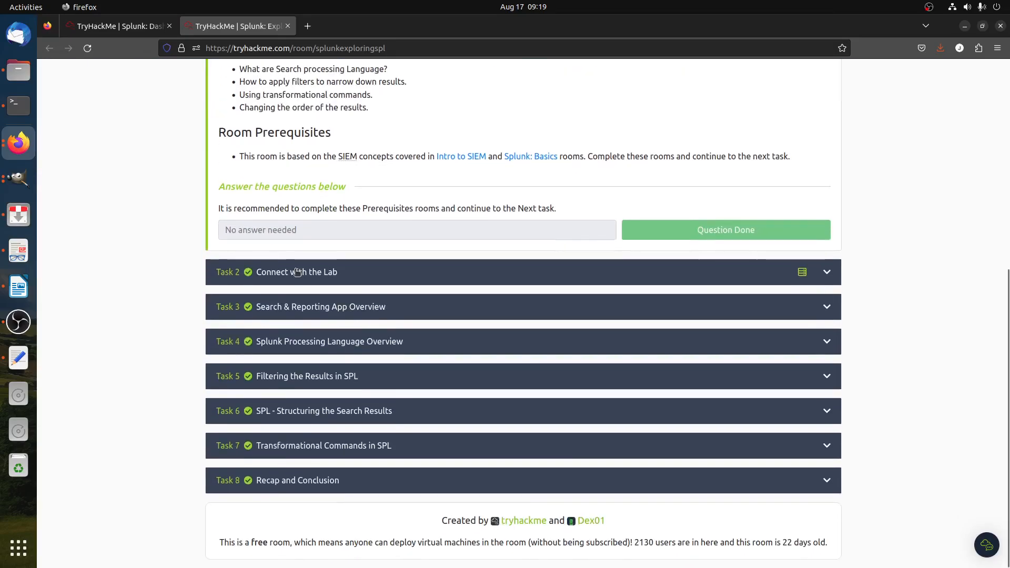
{"action": "left_click", "coordinate": [298, 272]}
{"action": "scroll", "coordinate": [361, 337], "scroll_direction": "up", "scroll_amount": 5}
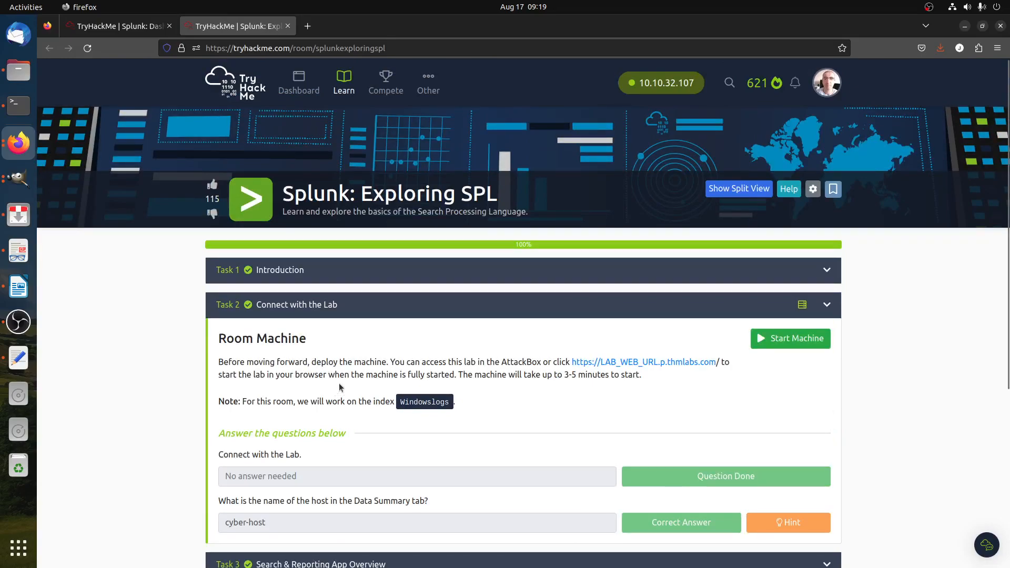
{"action": "scroll", "coordinate": [339, 384], "scroll_direction": "down", "scroll_amount": 5}
{"action": "left_click", "coordinate": [259, 306]}
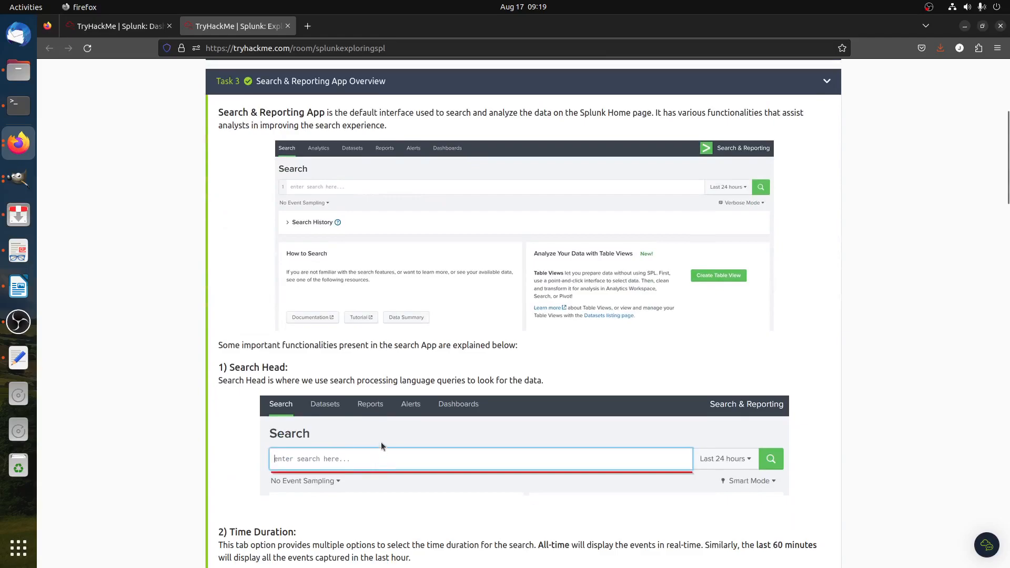
{"action": "scroll", "coordinate": [381, 442], "scroll_direction": "down", "scroll_amount": 15}
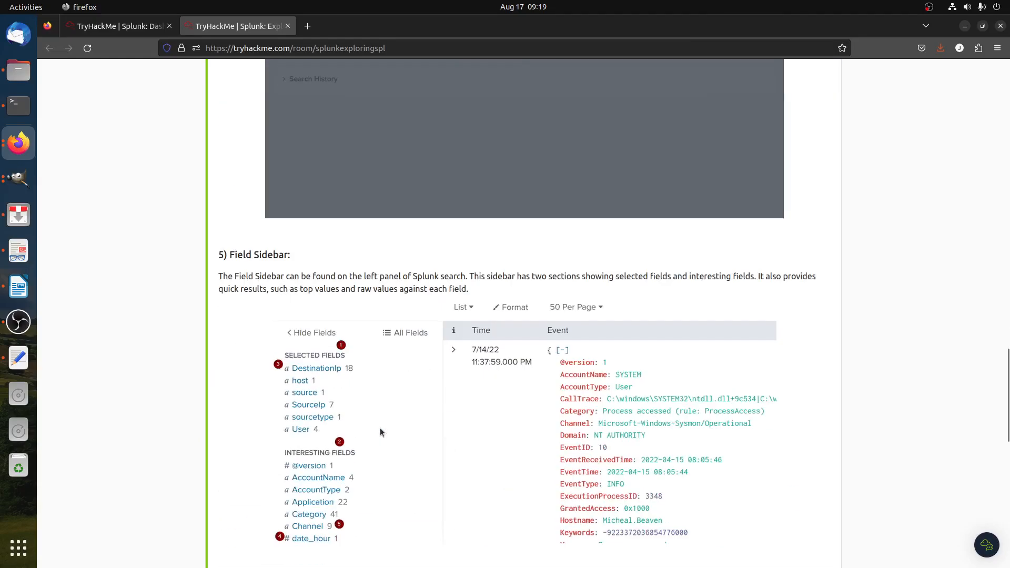
{"action": "scroll", "coordinate": [379, 427], "scroll_direction": "down", "scroll_amount": 10}
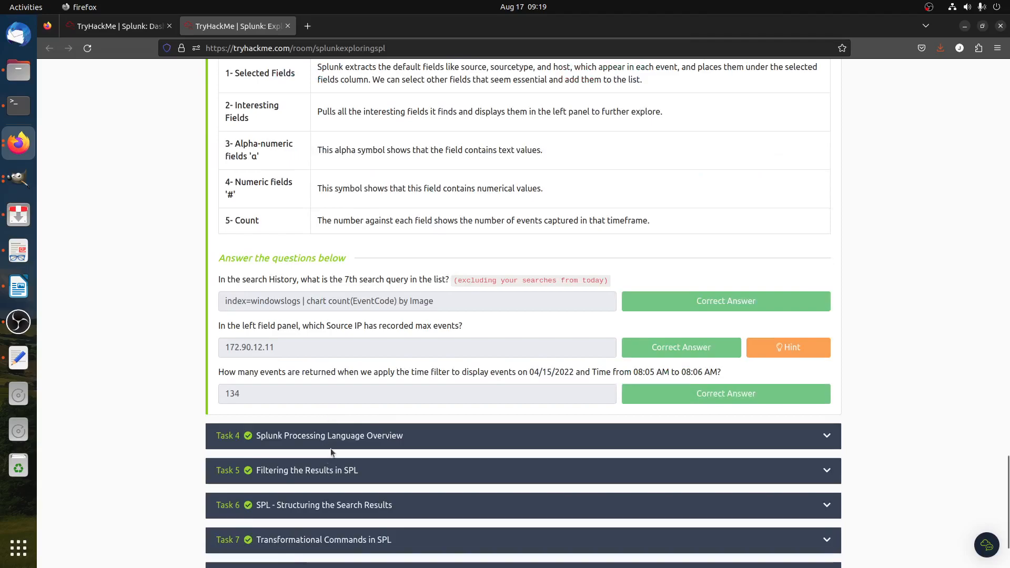
{"action": "left_click", "coordinate": [330, 445]}
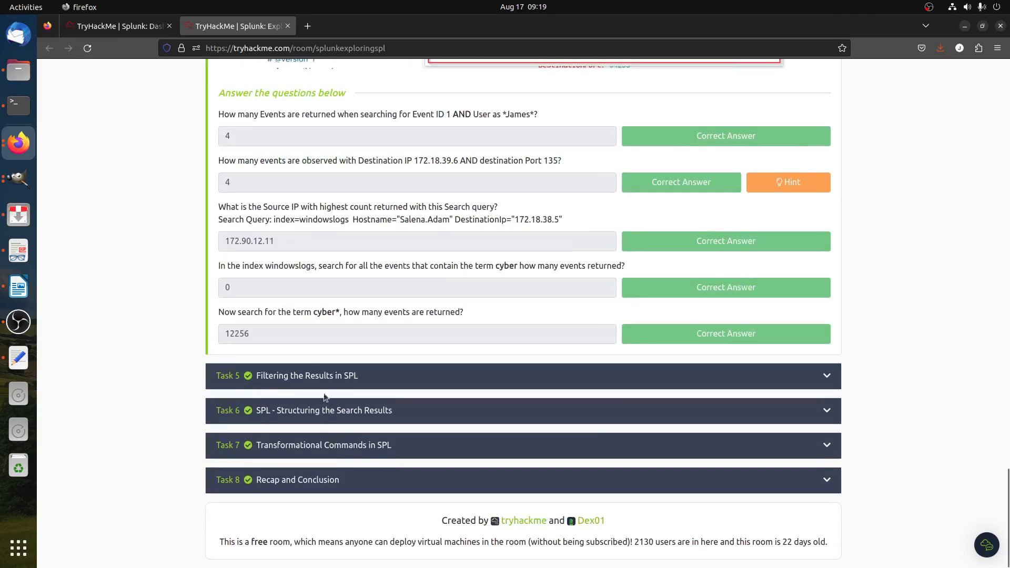
{"action": "left_click", "coordinate": [324, 383]}
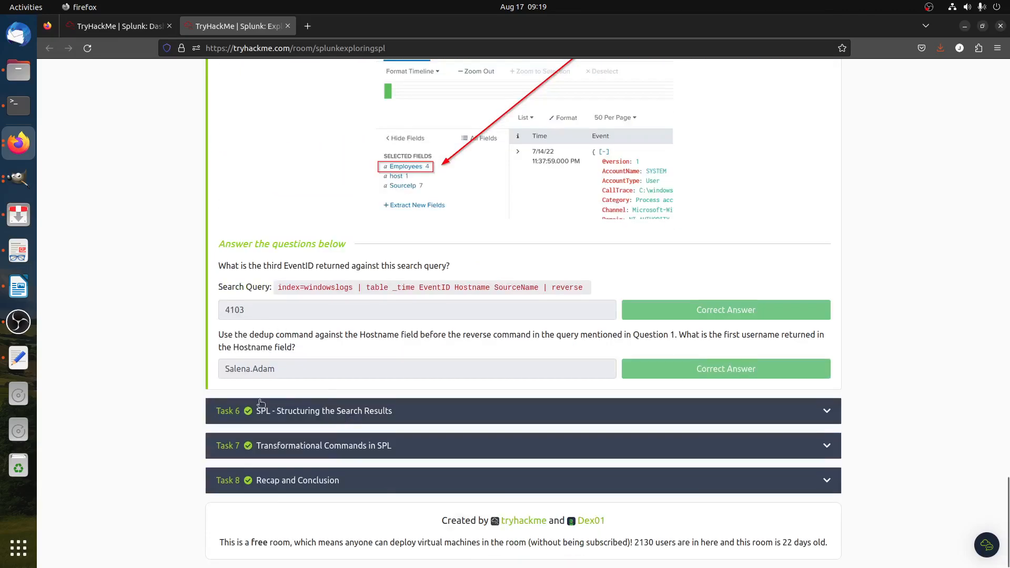
{"action": "left_click", "coordinate": [261, 410]}
{"action": "scroll", "coordinate": [272, 211], "scroll_direction": "down", "scroll_amount": 5}
Close the Exploring SPL room, then expand and review Task 2, Organizing Data in Splunk, in the Dashboards and Reports room
{"action": "left_click", "coordinate": [287, 26]}
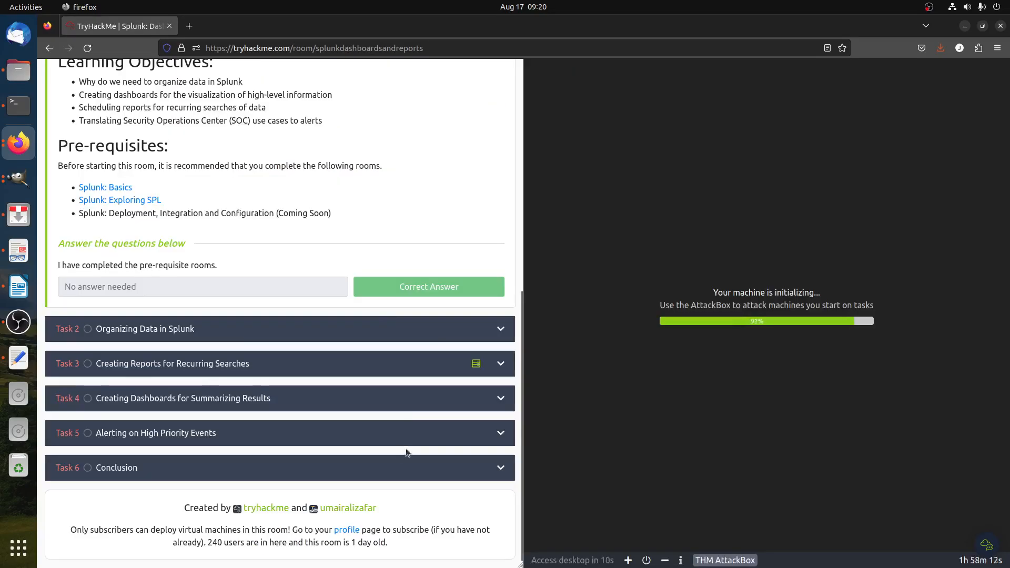
{"action": "left_click", "coordinate": [191, 324]}
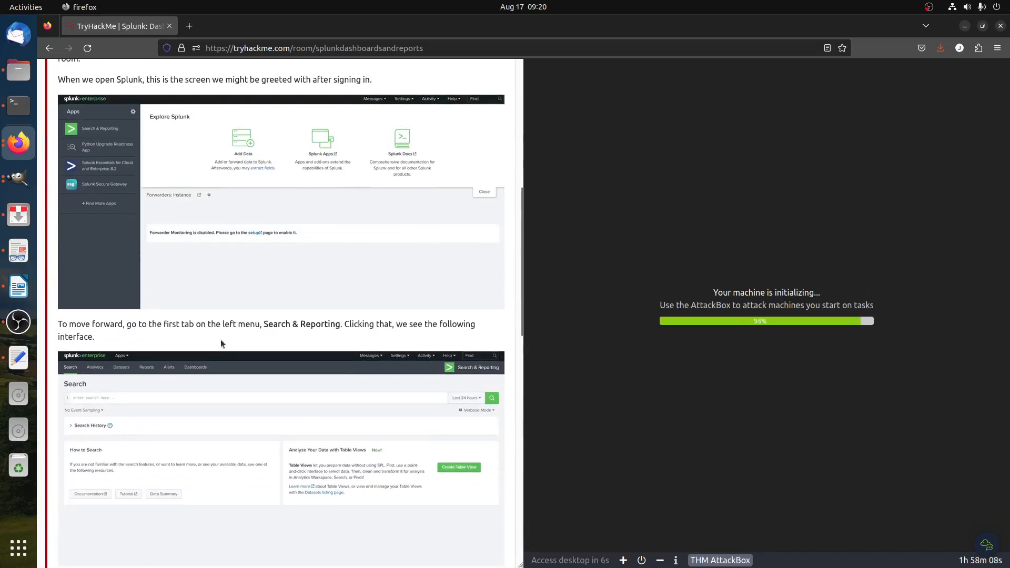
{"action": "scroll", "coordinate": [238, 373], "scroll_direction": "up", "scroll_amount": 3}
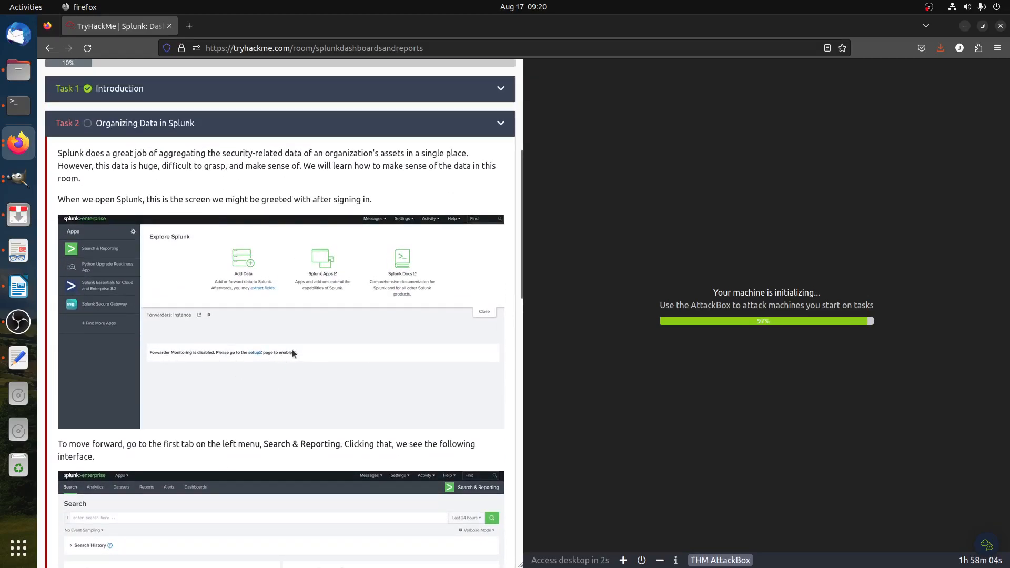
{"action": "scroll", "coordinate": [355, 276], "scroll_direction": "down", "scroll_amount": 8}
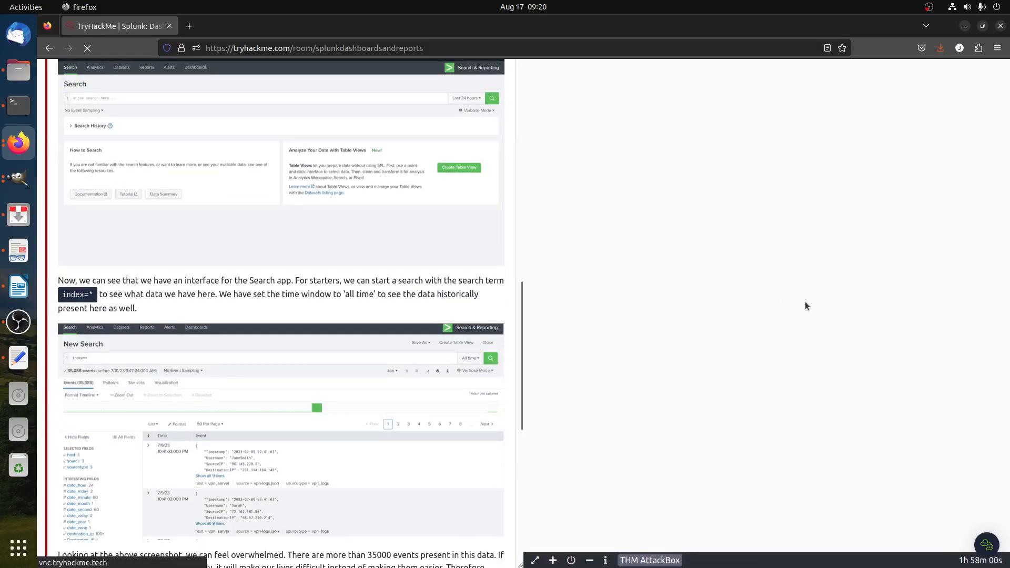
{"action": "scroll", "coordinate": [350, 364], "scroll_direction": "up", "scroll_amount": 15}
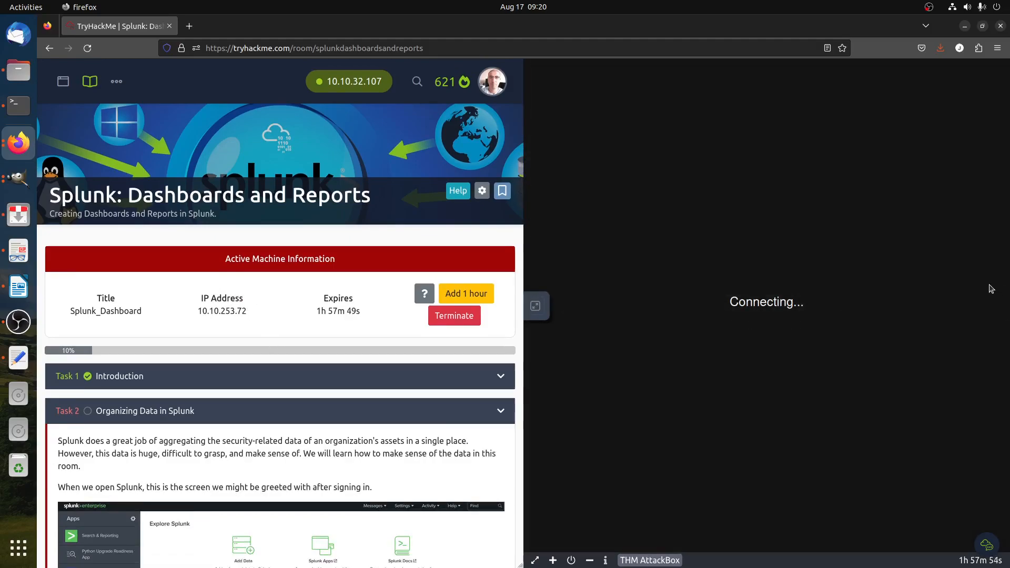
{"action": "scroll", "coordinate": [415, 368], "scroll_direction": "down", "scroll_amount": 6}
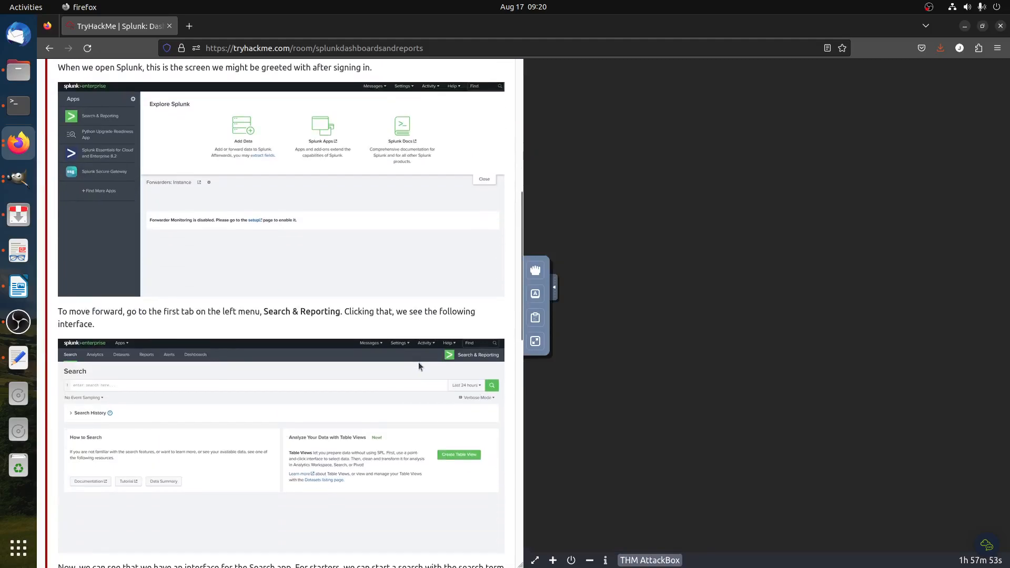
{"action": "scroll", "coordinate": [420, 363], "scroll_direction": "up", "scroll_amount": 4}
{"action": "scroll", "coordinate": [419, 362], "scroll_direction": "up", "scroll_amount": 1}
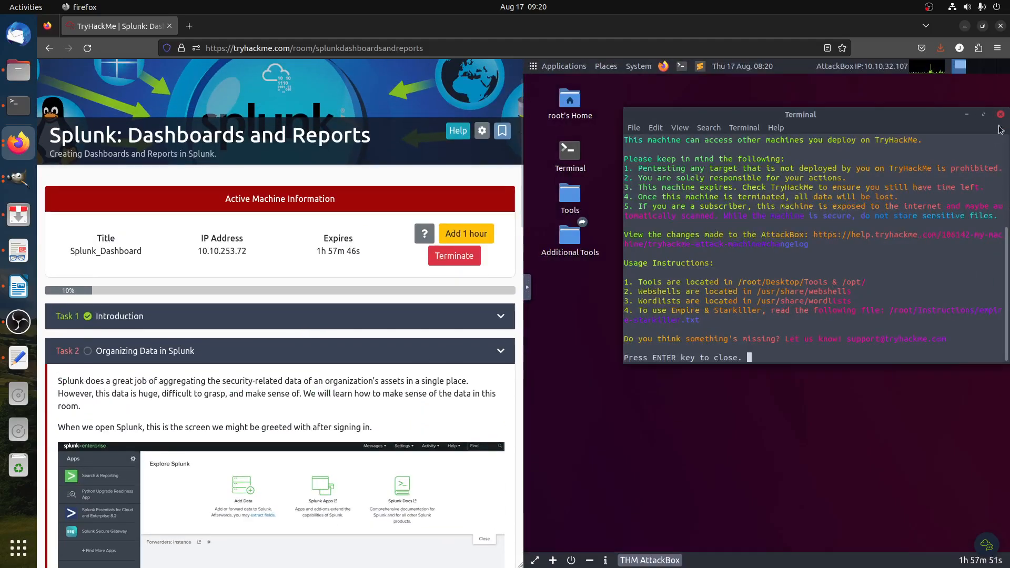
Close the AttackBox terminal, load the Splunk machine at 10.10.253.72 in the AttackBox browser using the shared clipboard, and dismiss the refresh notice
{"action": "left_click", "coordinate": [1000, 115]}
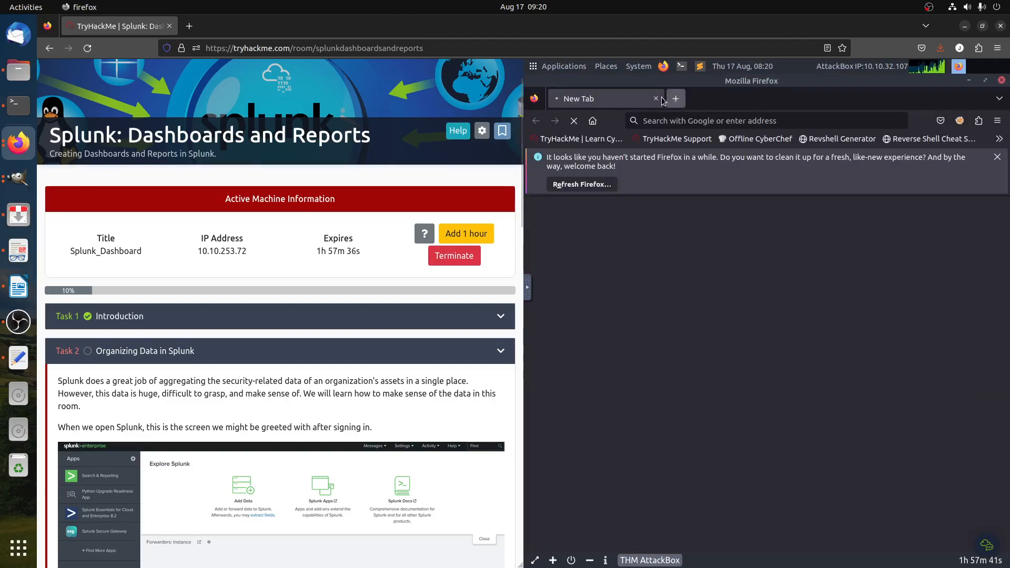
{"action": "right_click", "coordinate": [692, 123]}
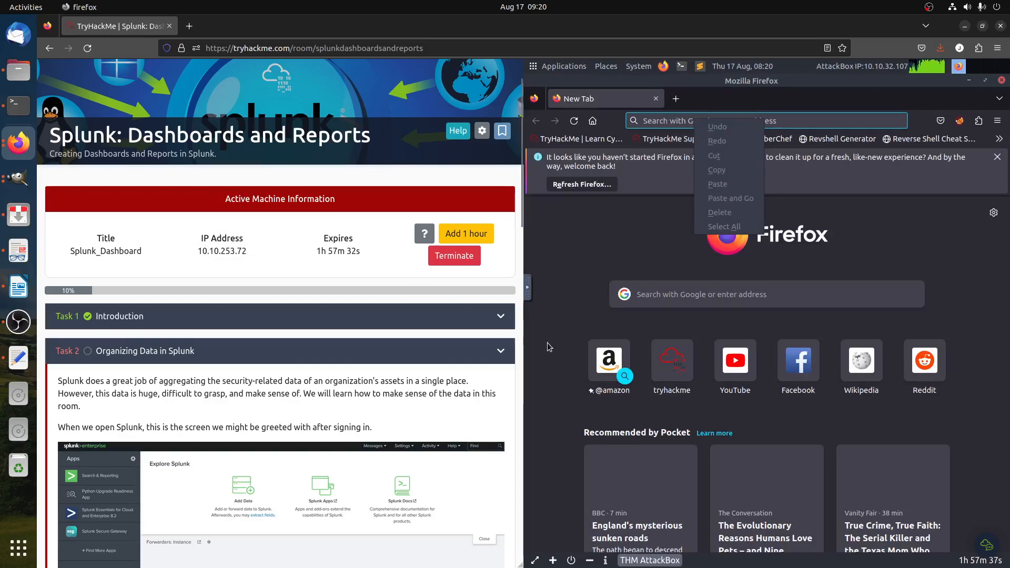
{"action": "left_click", "coordinate": [530, 294]}
{"action": "left_click", "coordinate": [531, 295]}
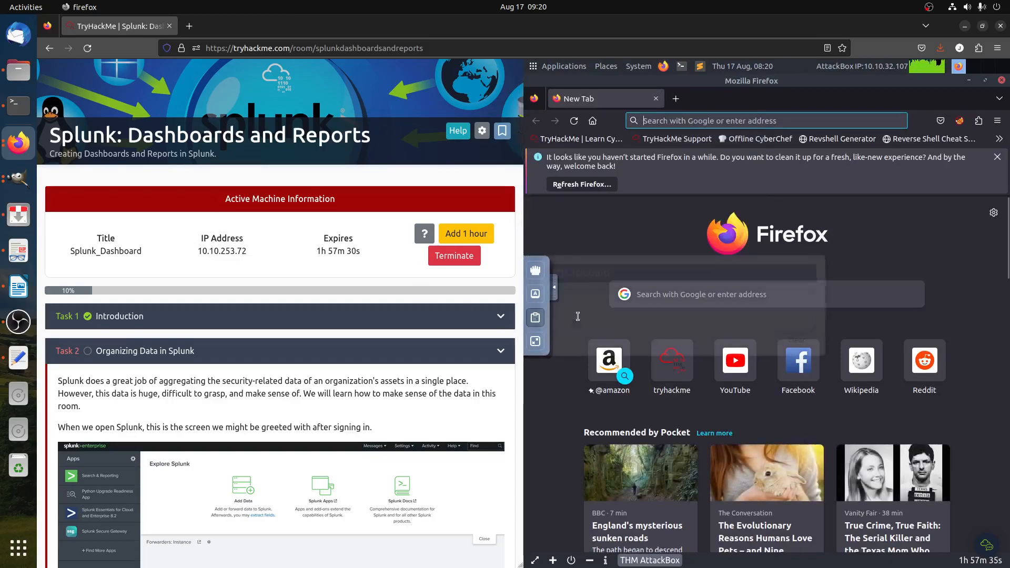
{"action": "left_click", "coordinate": [556, 290]}
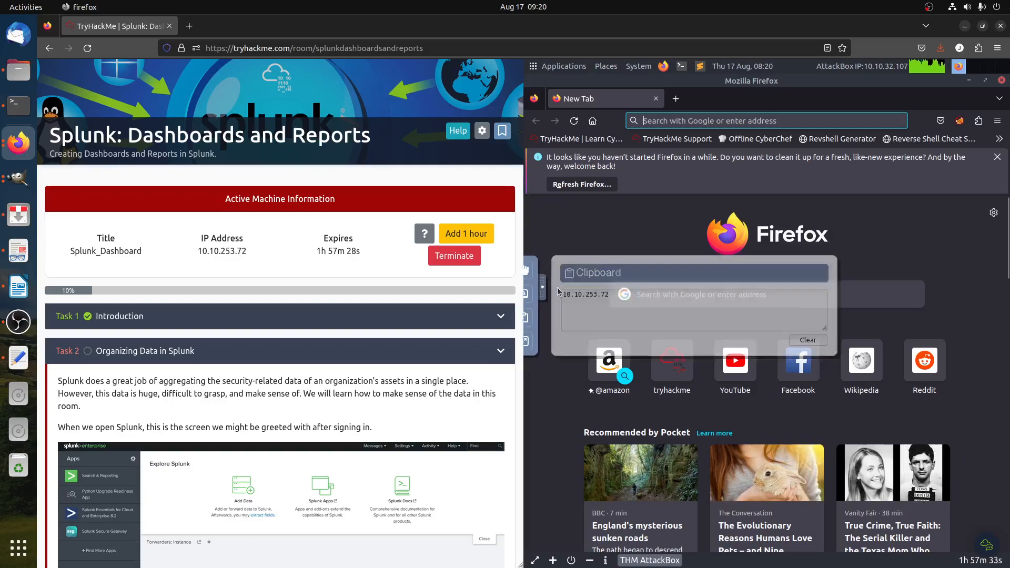
{"action": "right_click", "coordinate": [683, 121]}
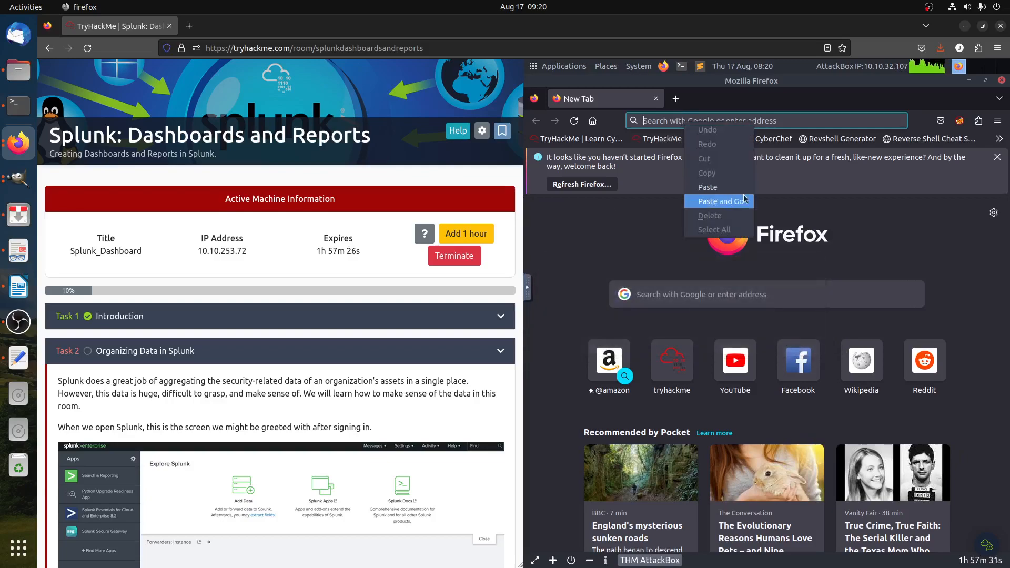
{"action": "left_click", "coordinate": [727, 201]}
{"action": "left_click", "coordinate": [997, 159]}
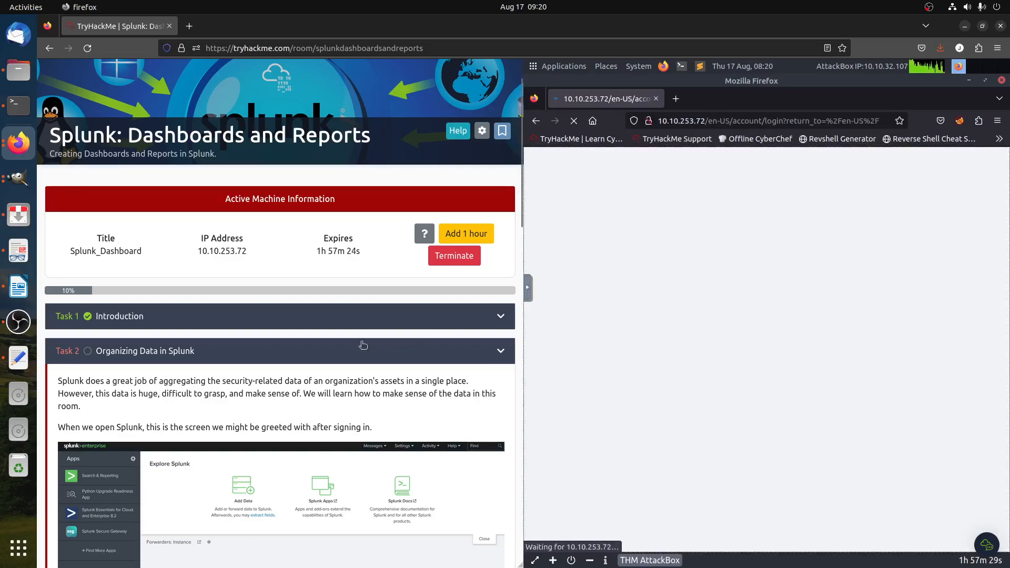
Read through Task 2, Organizing Data in Splunk, from the home screen introduction to its question while Splunk loads
{"action": "scroll", "coordinate": [349, 342], "scroll_direction": "down", "scroll_amount": 5}
{"action": "scroll", "coordinate": [350, 340], "scroll_direction": "up", "scroll_amount": 3}
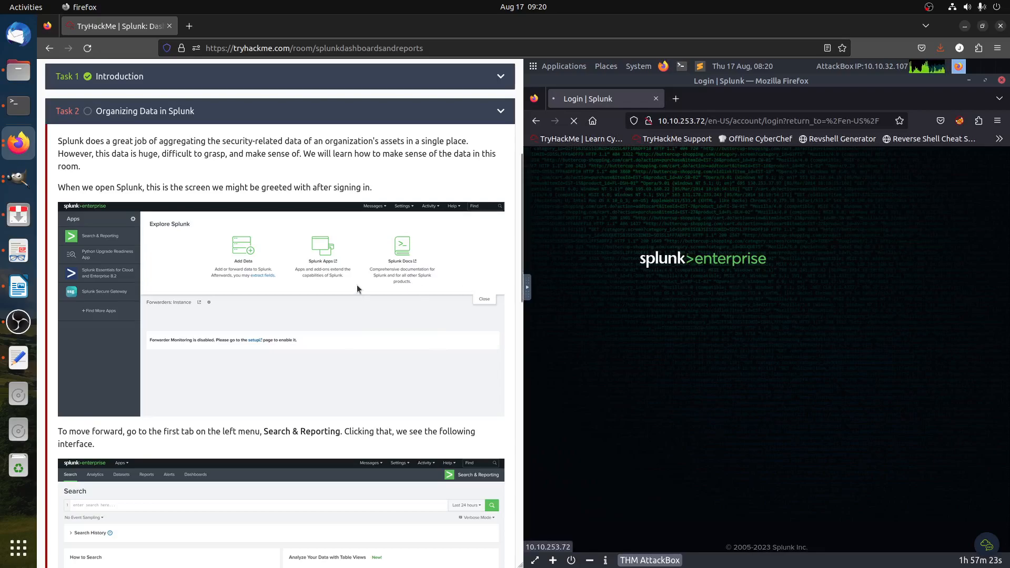
{"action": "scroll", "coordinate": [356, 285], "scroll_direction": "down", "scroll_amount": 15}
{"action": "scroll", "coordinate": [338, 362], "scroll_direction": "down", "scroll_amount": 2}
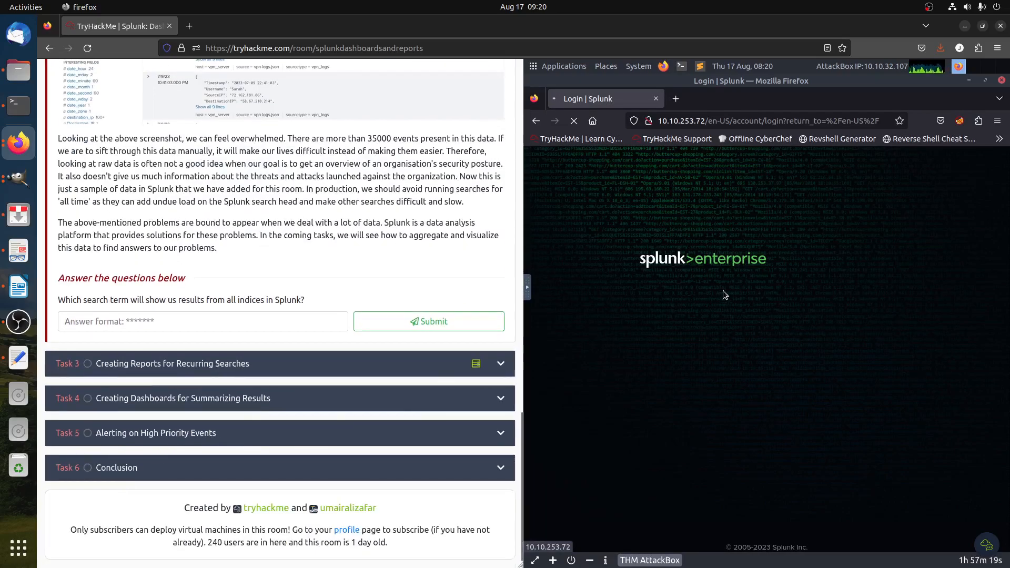
{"action": "scroll", "coordinate": [403, 320], "scroll_direction": "up", "scroll_amount": 17}
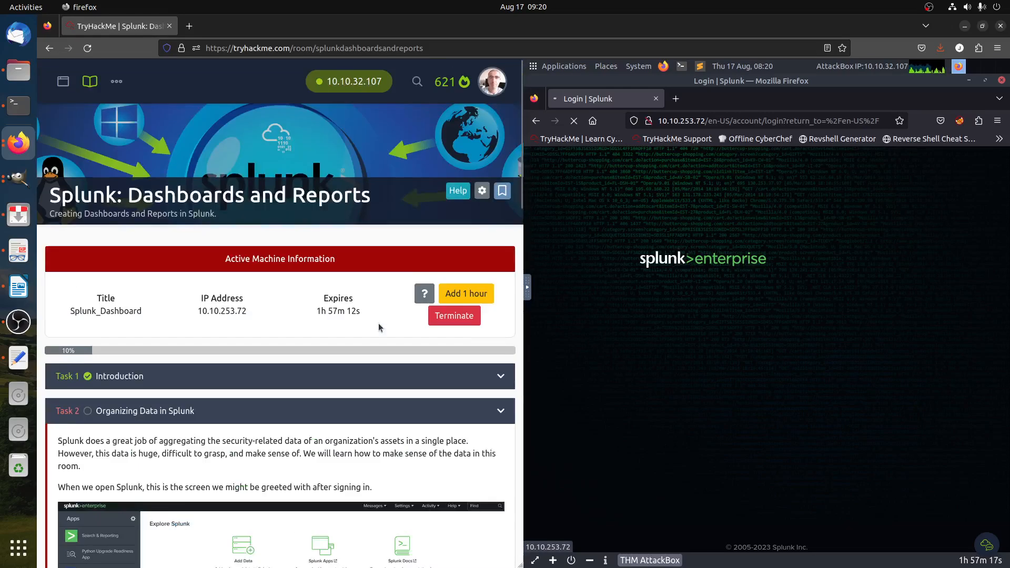
{"action": "scroll", "coordinate": [379, 324], "scroll_direction": "down", "scroll_amount": 10}
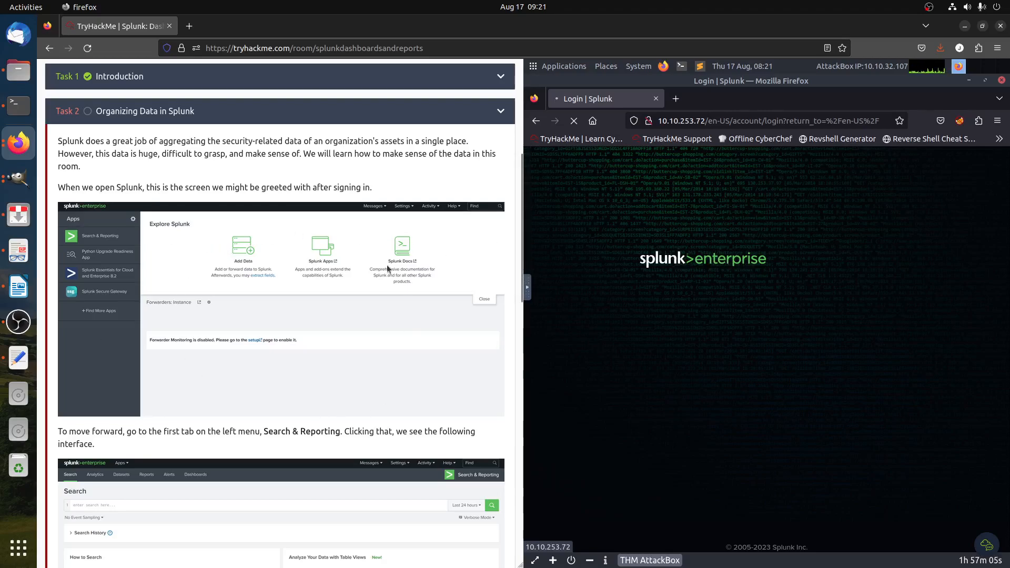
{"action": "scroll", "coordinate": [361, 341], "scroll_direction": "down", "scroll_amount": 3}
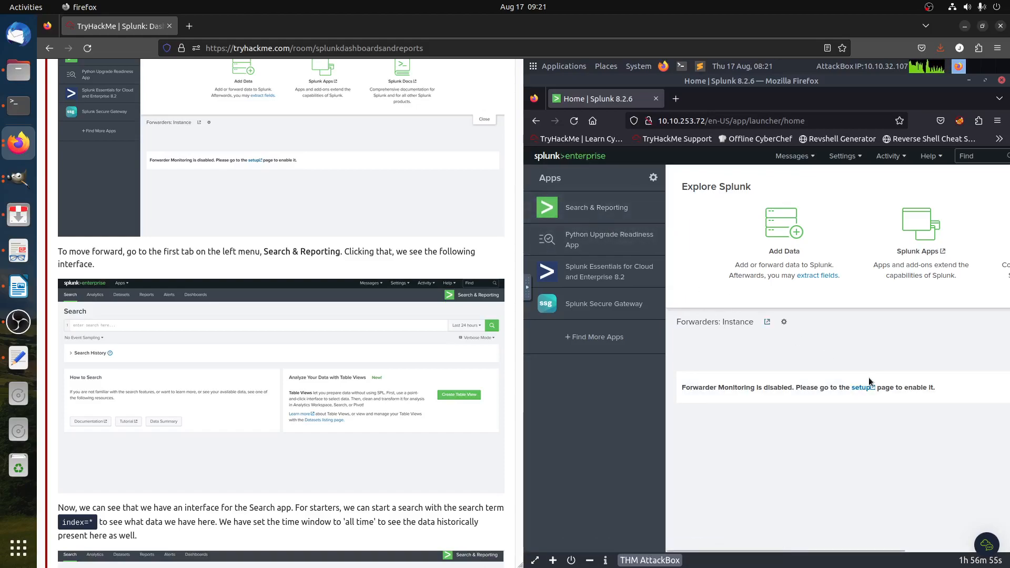
Open the Search & Reporting app in Splunk and read the Task 2 instructions on its search interface
{"action": "left_click", "coordinate": [609, 215]}
{"action": "scroll", "coordinate": [295, 399], "scroll_direction": "down", "scroll_amount": 5}
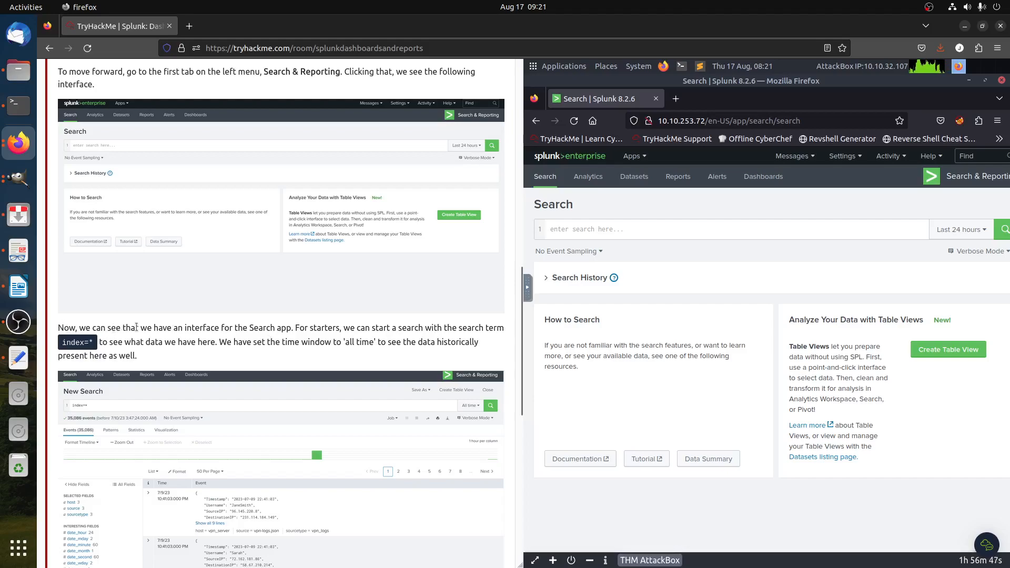
{"action": "left_click_drag", "start_coordinate": [183, 331], "coordinate": [303, 337]}
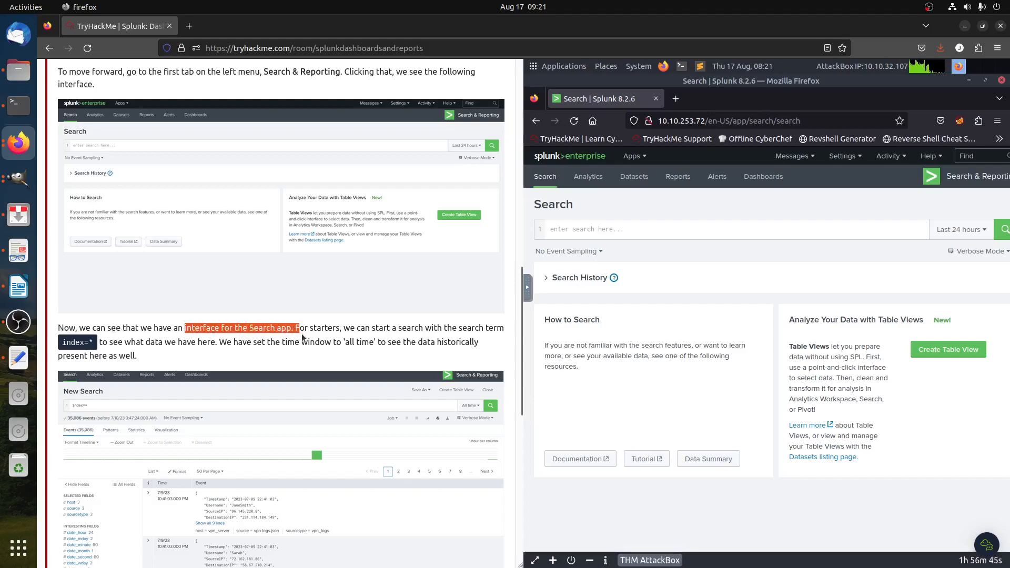
{"action": "left_click", "coordinate": [334, 330]}
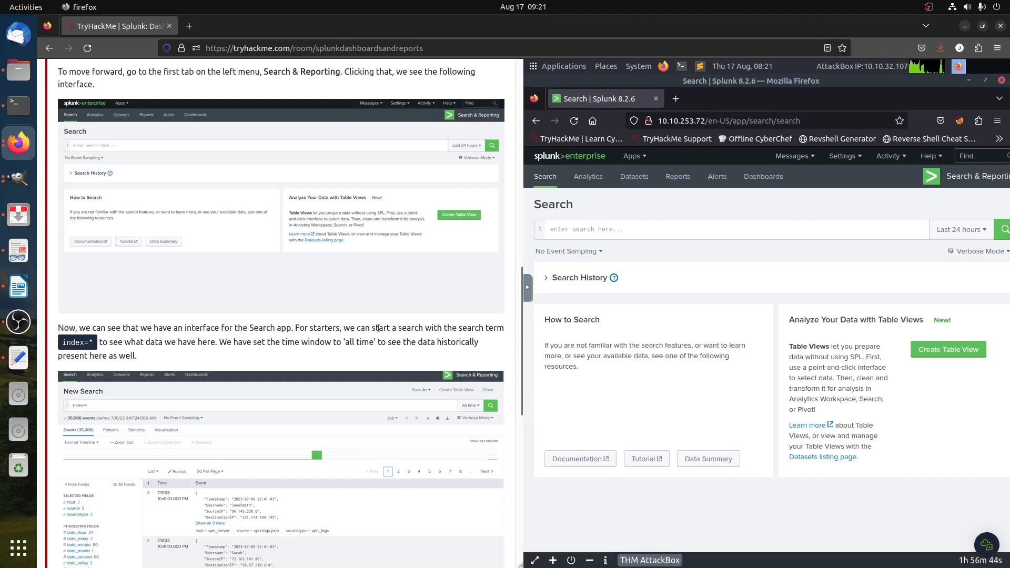
Run the search index=* in Splunk and set its time range to All time
{"action": "left_click", "coordinate": [616, 229]}
{"action": "type", "text": "index"}
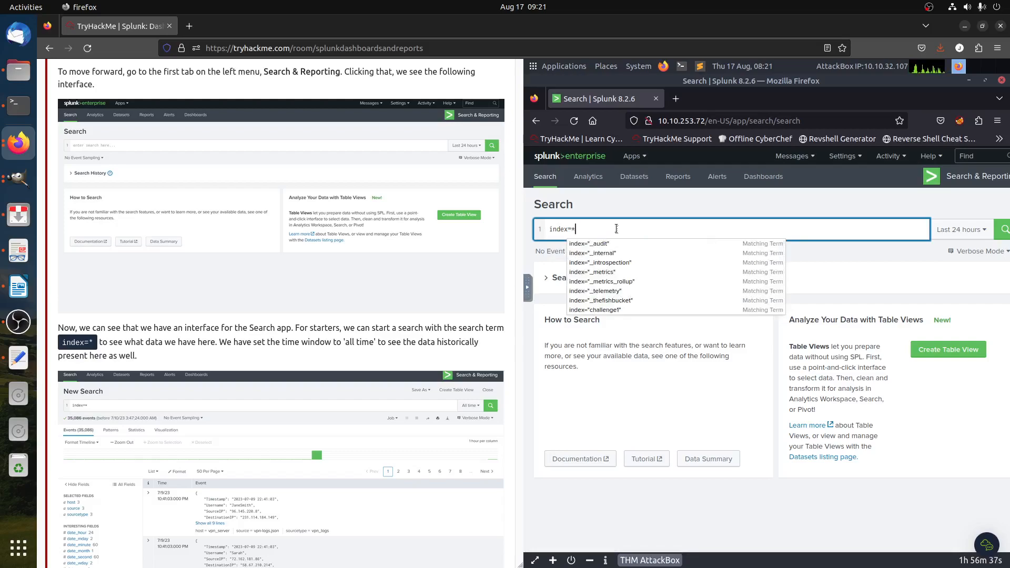
{"action": "type", "text": "=*"}
{"action": "key", "text": "Return"}
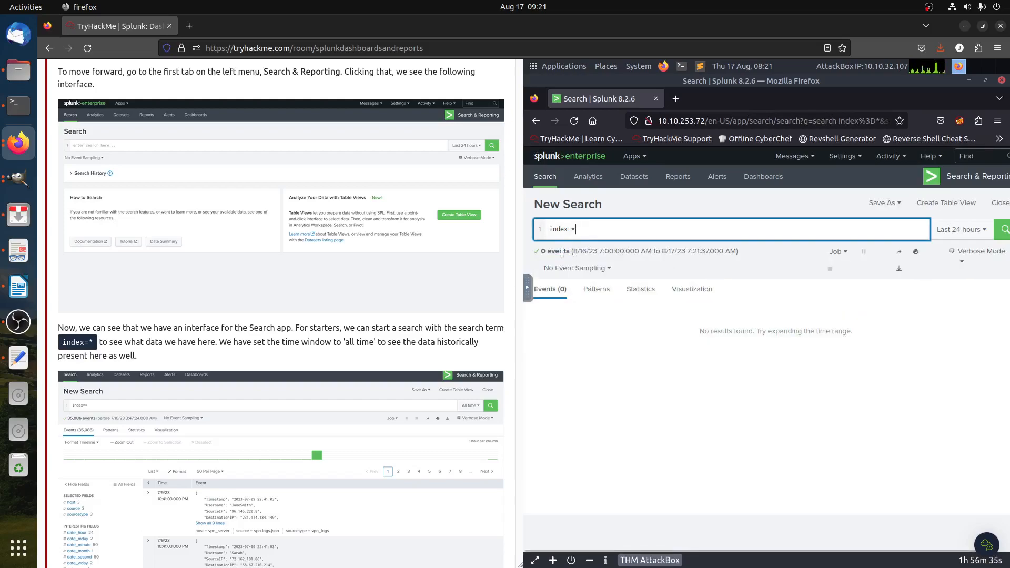
{"action": "left_click", "coordinate": [968, 236]}
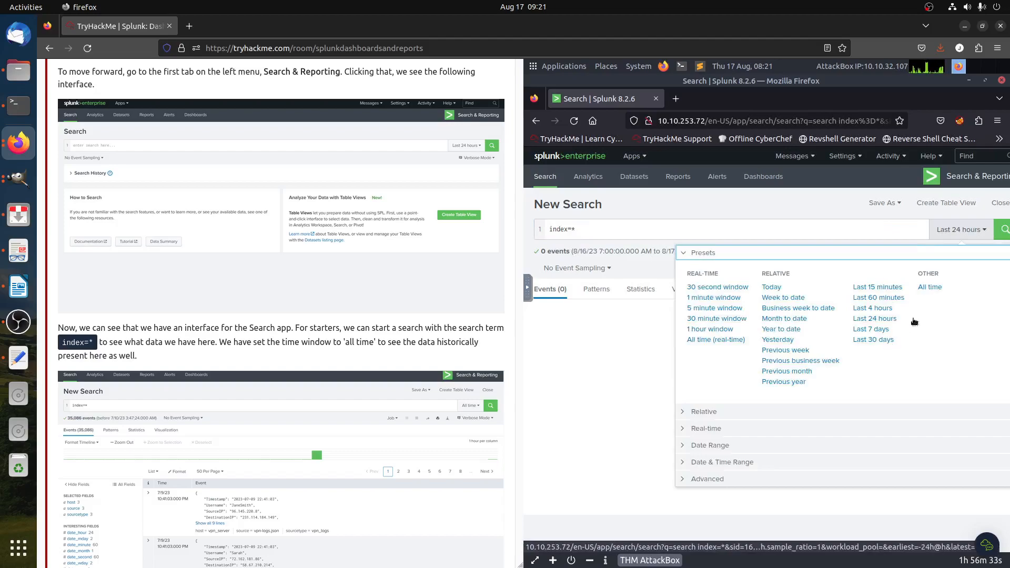
{"action": "left_click", "coordinate": [932, 288]}
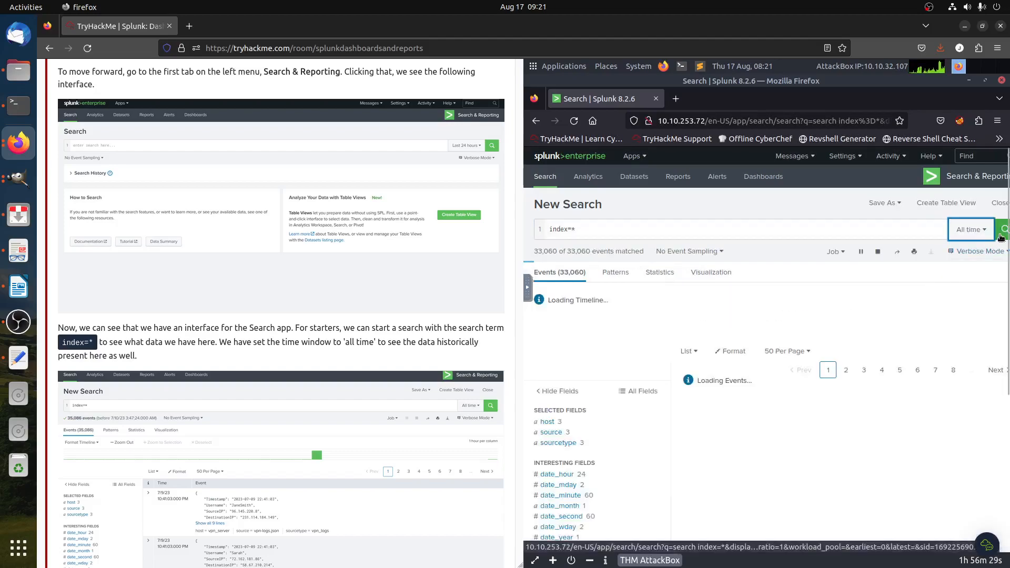
Inspect the values of the host field in the search results, then close its summary
{"action": "scroll", "coordinate": [830, 487], "scroll_direction": "down", "scroll_amount": 2}
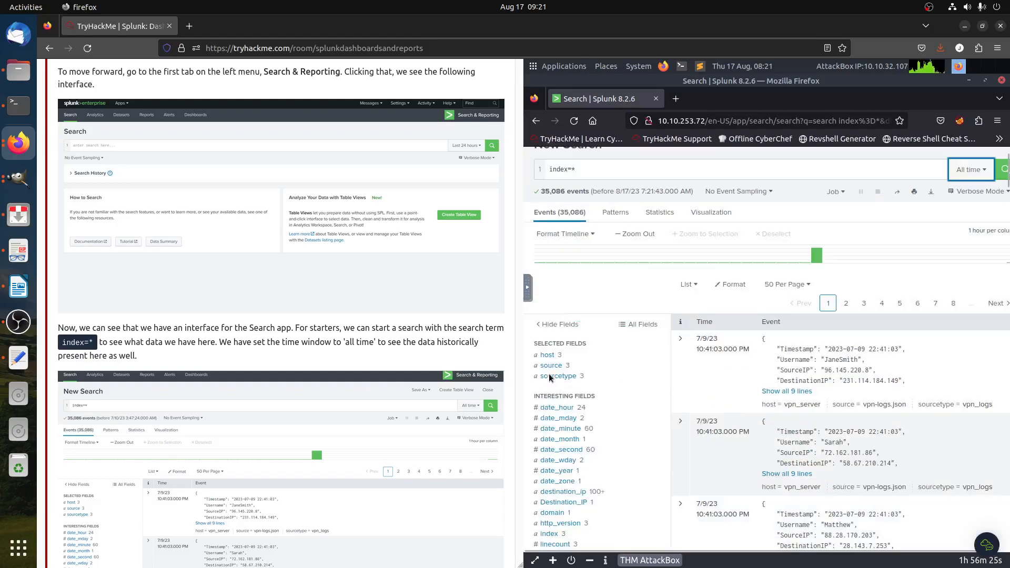
{"action": "left_click", "coordinate": [547, 355]}
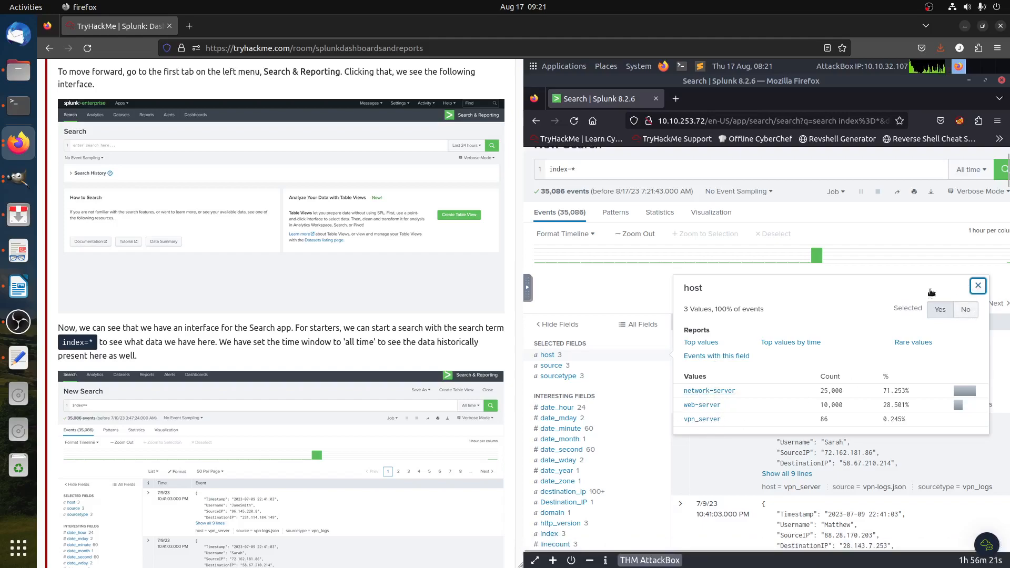
{"action": "left_click", "coordinate": [978, 286]}
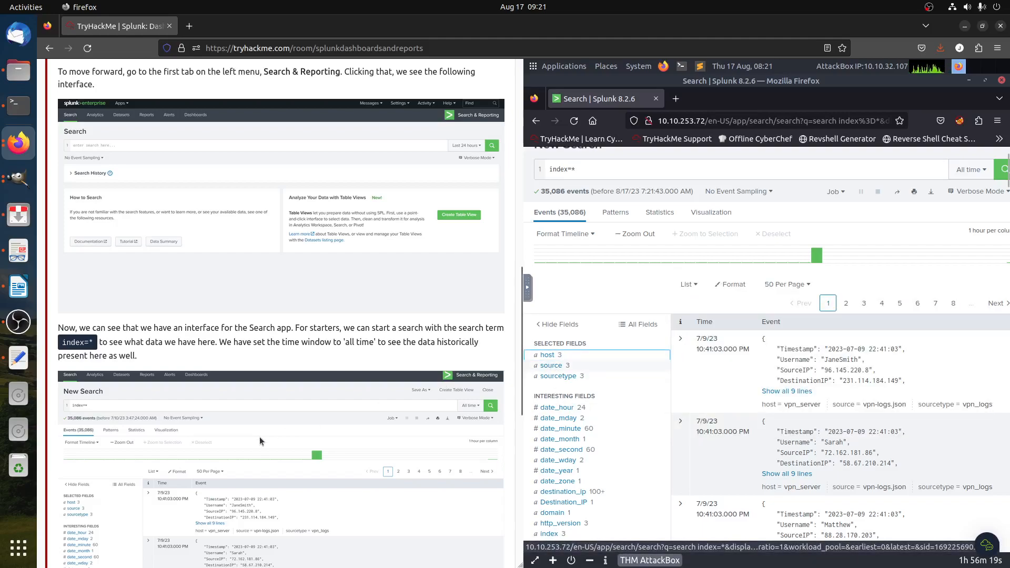
Answer the Task 2 question about the search term covering all indices with index=* and submit it
{"action": "scroll", "coordinate": [260, 437], "scroll_direction": "down", "scroll_amount": 5}
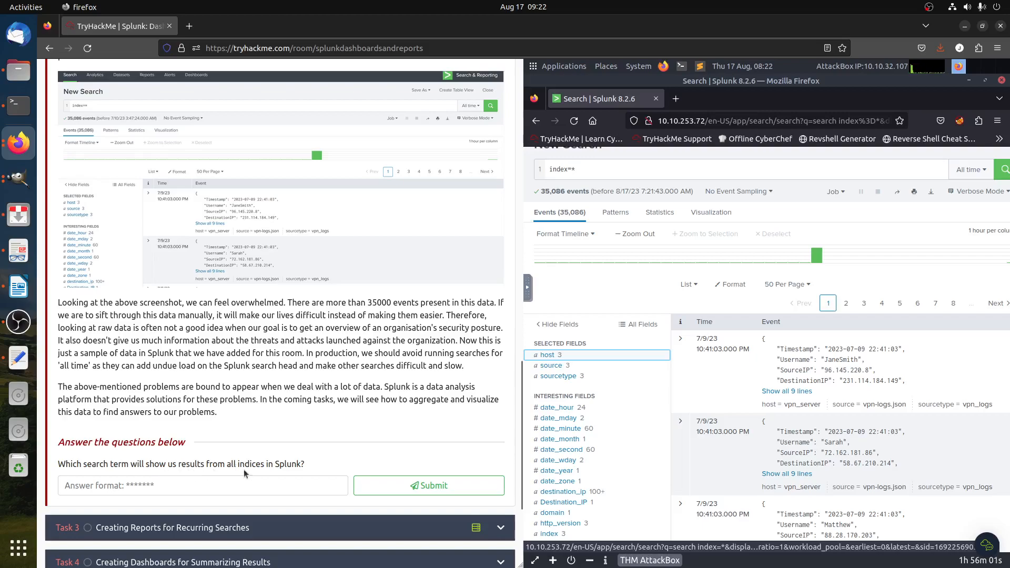
{"action": "left_click_drag", "start_coordinate": [237, 464], "coordinate": [329, 465]}
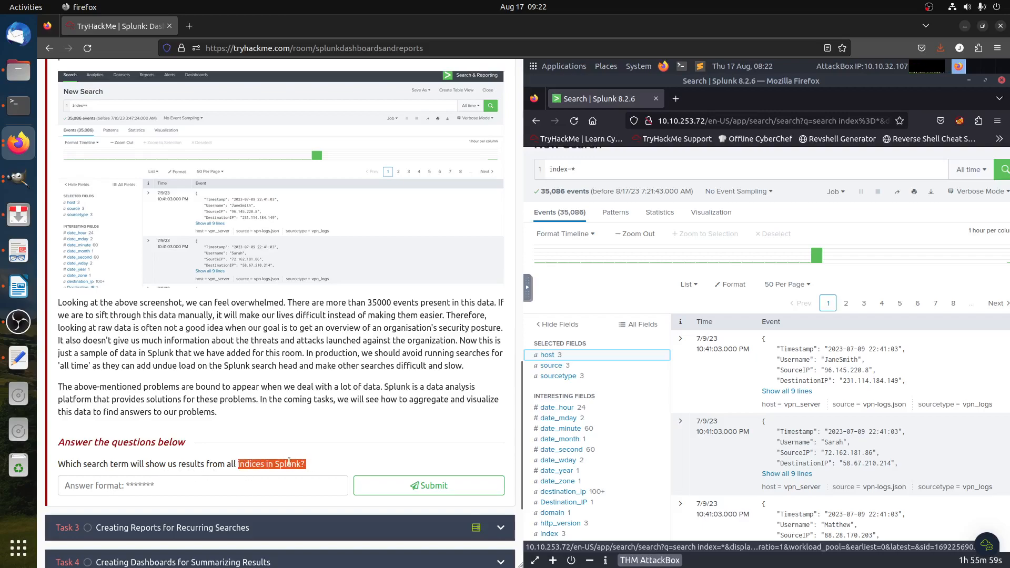
{"action": "left_click_drag", "start_coordinate": [593, 170], "coordinate": [536, 165]}
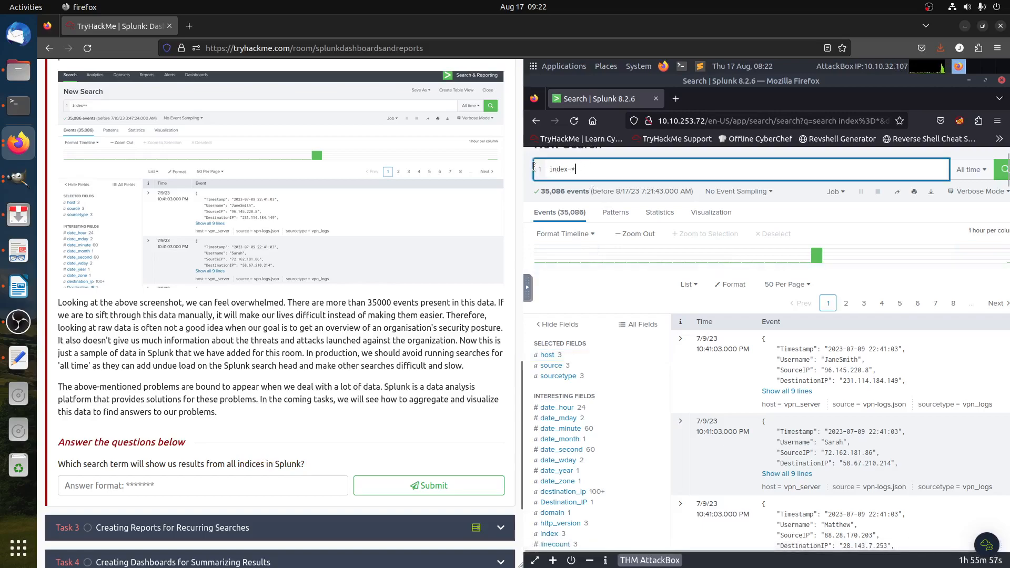
{"action": "left_click", "coordinate": [175, 481]}
{"action": "type", "text": "index="}
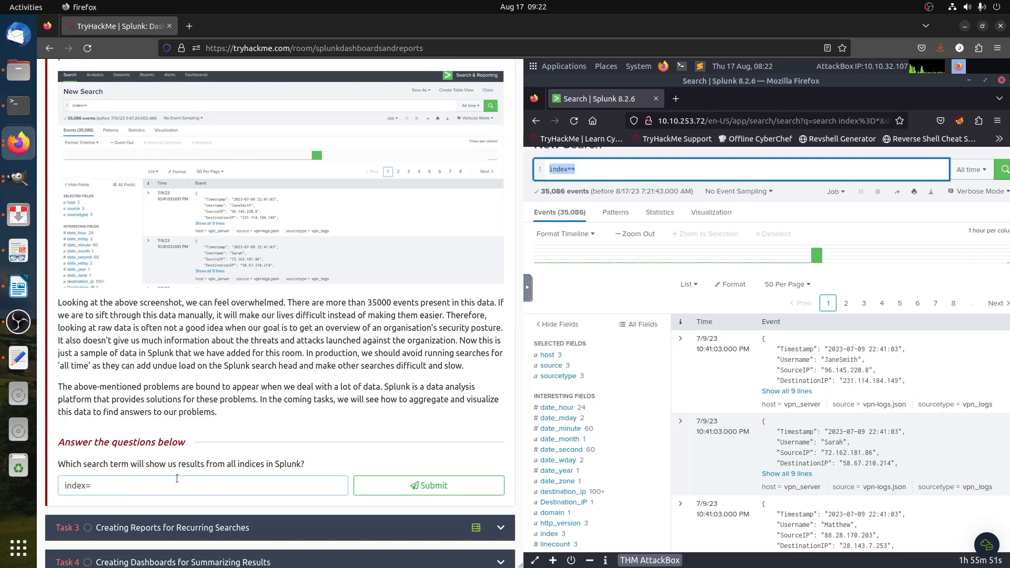
{"action": "type", "text": "*"}
{"action": "left_click", "coordinate": [405, 485]}
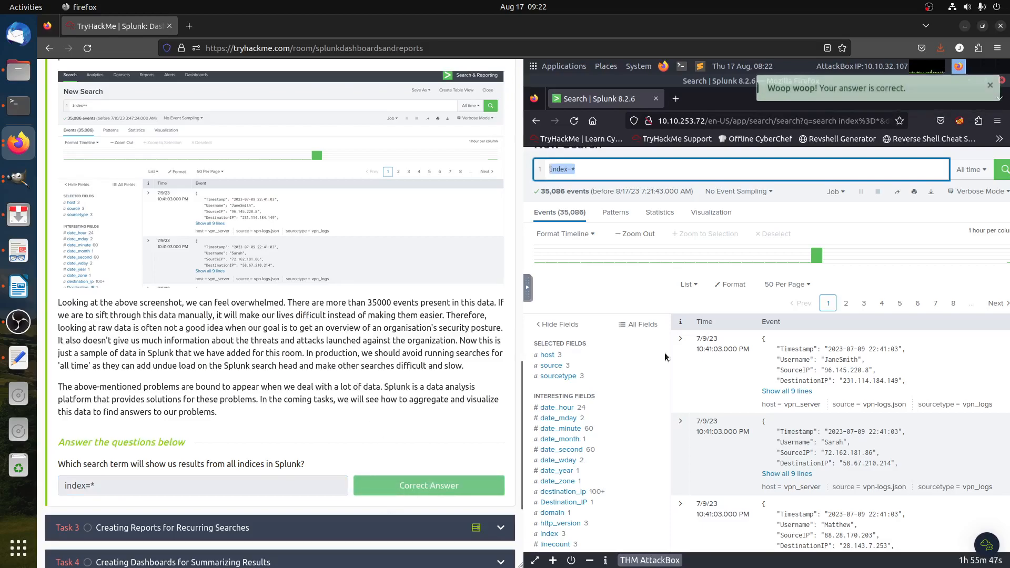
Expand Task 3, Creating Reports for Recurring Searches, and look over its introduction beside the Splunk search page
{"action": "left_click", "coordinate": [331, 528]}
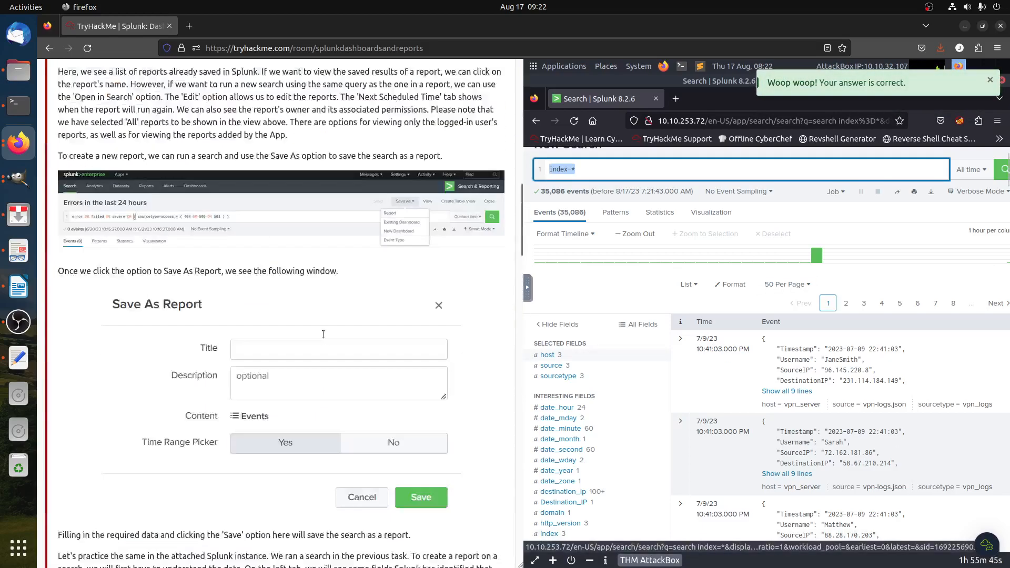
{"action": "scroll", "coordinate": [357, 361], "scroll_direction": "up", "scroll_amount": 1}
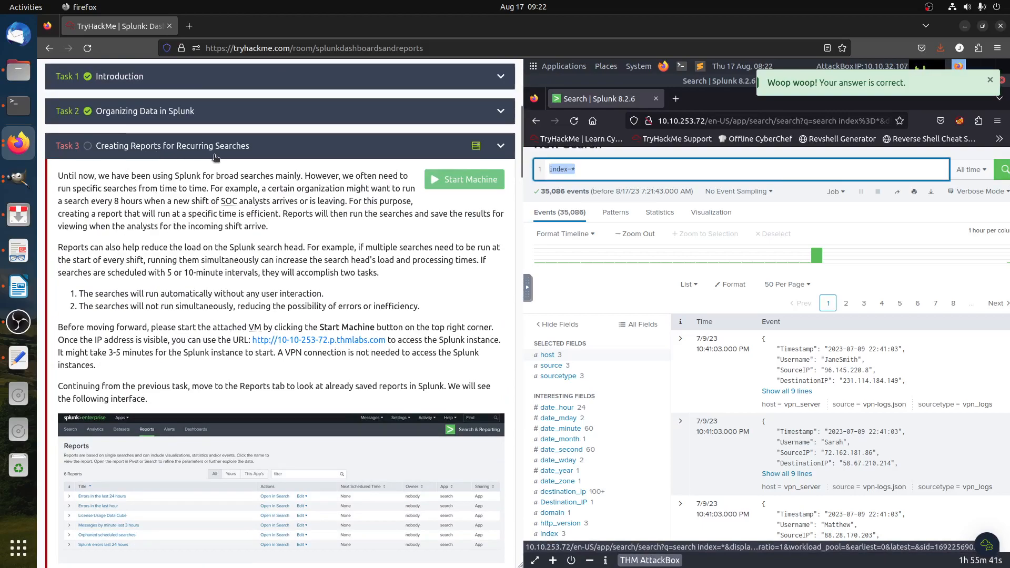
{"action": "left_click", "coordinate": [629, 173]}
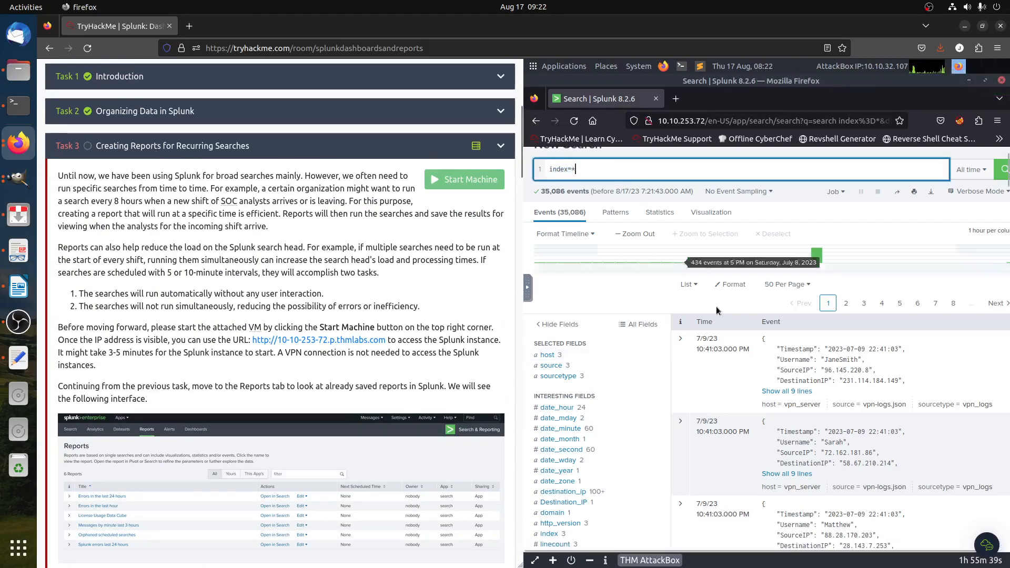
{"action": "scroll", "coordinate": [629, 174], "scroll_direction": "up", "scroll_amount": 1}
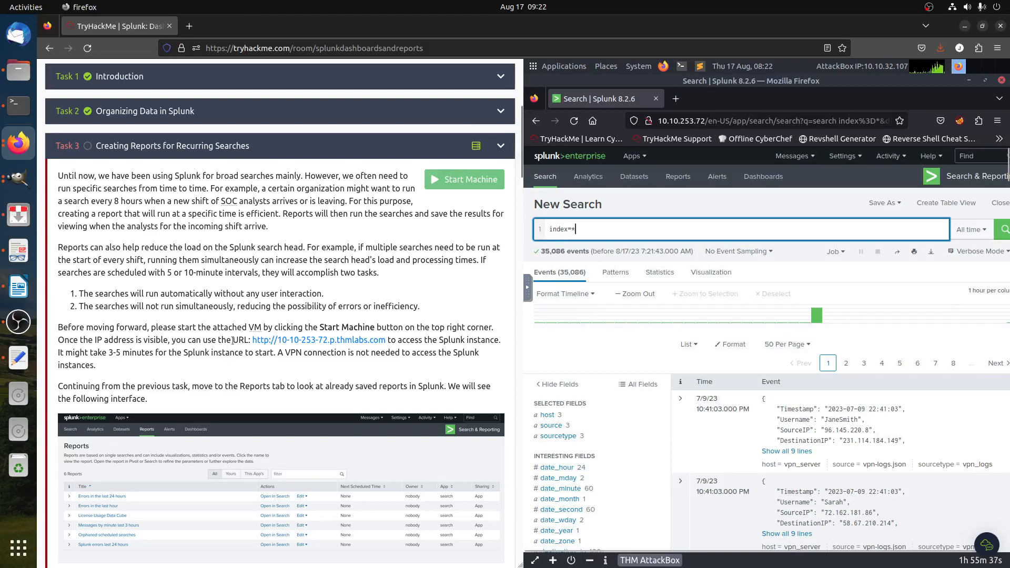
{"action": "scroll", "coordinate": [245, 337], "scroll_direction": "down", "scroll_amount": 1}
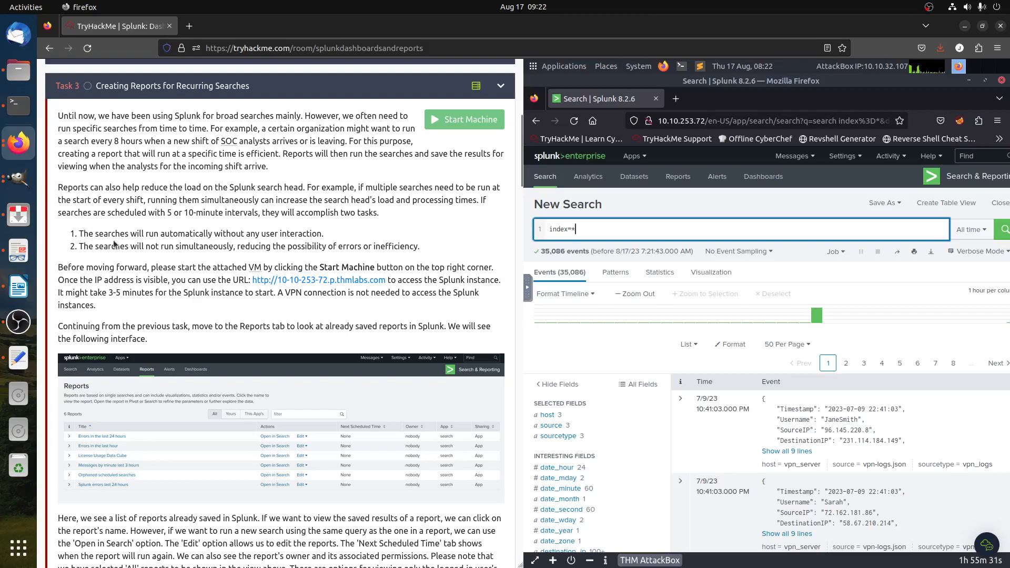
Read Task 3's two benefits of scheduled searches and its explanation of viewing saved reports and creating new ones
{"action": "left_click_drag", "start_coordinate": [99, 232], "coordinate": [357, 235]}
{"action": "left_click", "coordinate": [361, 235]}
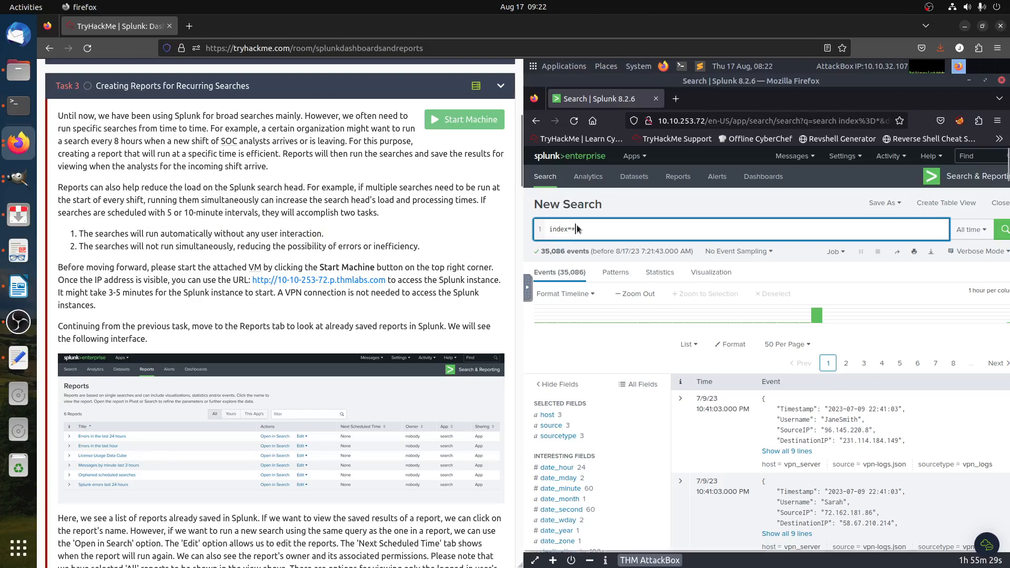
{"action": "left_click_drag", "start_coordinate": [173, 233], "coordinate": [403, 239]}
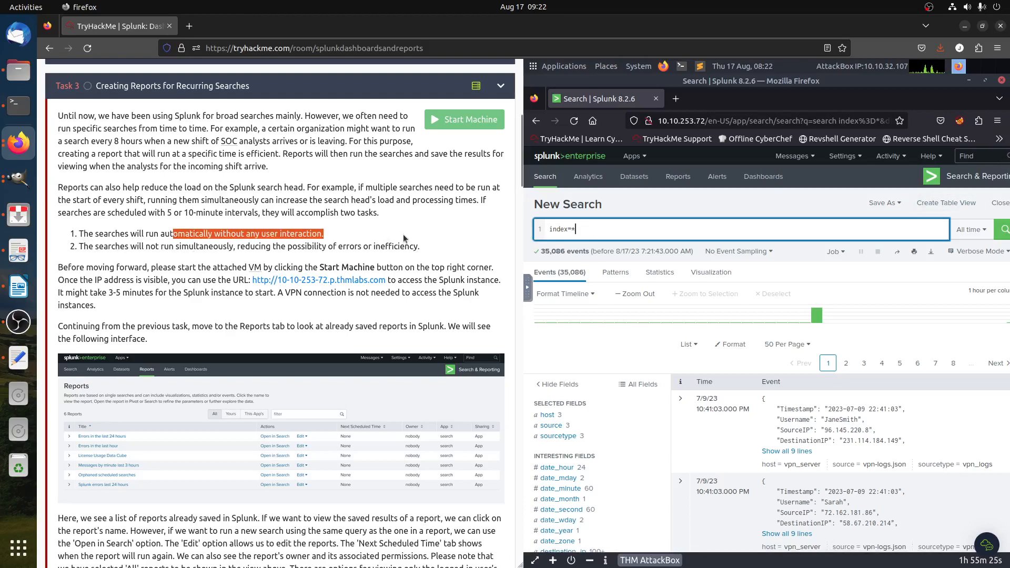
{"action": "left_click_drag", "start_coordinate": [169, 246], "coordinate": [243, 247]}
{"action": "mouse_move", "coordinate": [168, 248]}
{"action": "left_mouse_down"}
{"action": "mouse_move", "coordinate": [232, 247]}
{"action": "mouse_move", "coordinate": [179, 246]}
{"action": "left_mouse_up"}
{"action": "left_click", "coordinate": [231, 247]}
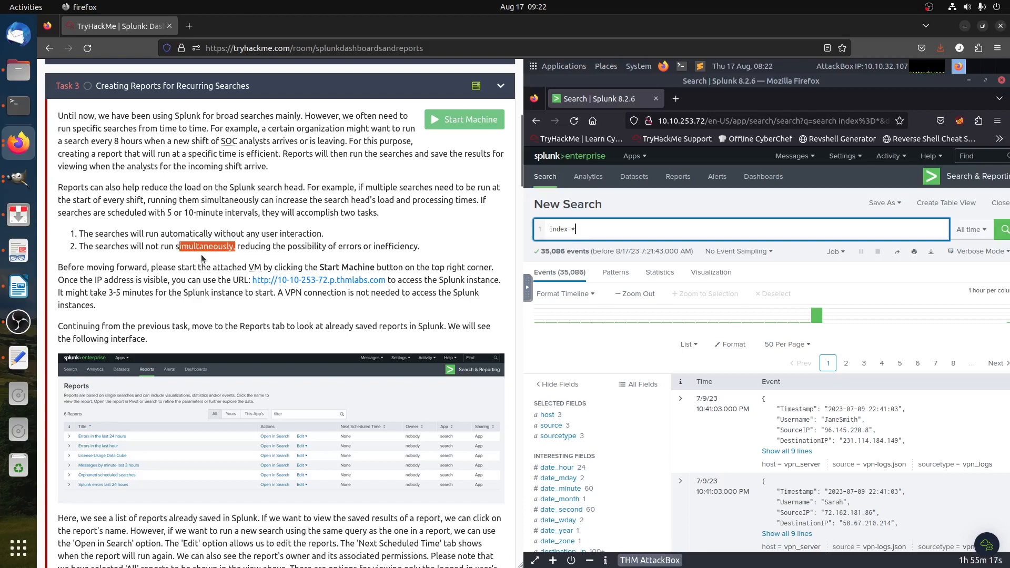
{"action": "scroll", "coordinate": [201, 254], "scroll_direction": "down", "scroll_amount": 2}
{"action": "scroll", "coordinate": [202, 258], "scroll_direction": "down", "scroll_amount": 4}
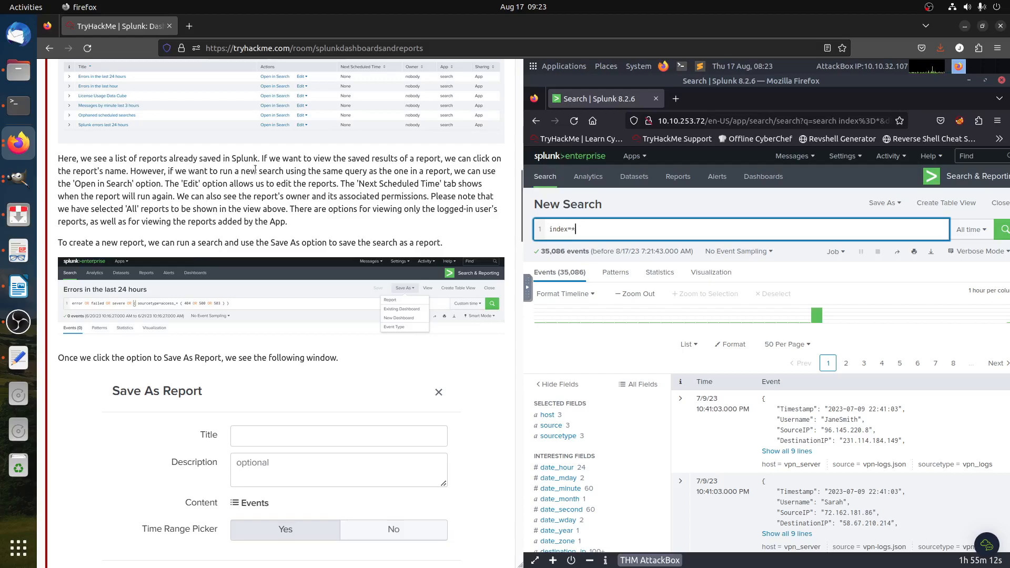
Open the list of saved reports in Splunk
{"action": "scroll", "coordinate": [291, 175], "scroll_direction": "up", "scroll_amount": 6}
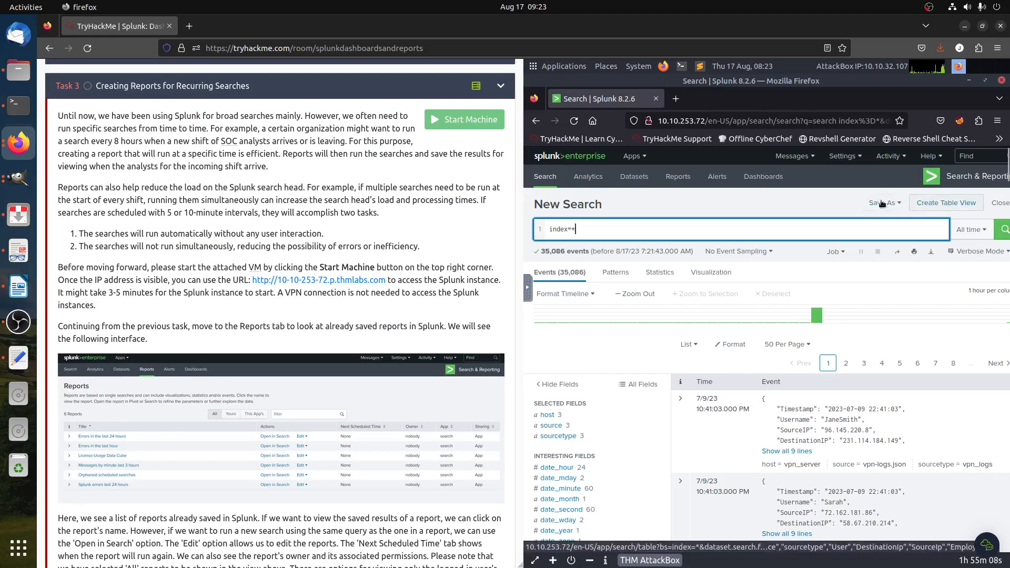
{"action": "left_click", "coordinate": [636, 177]}
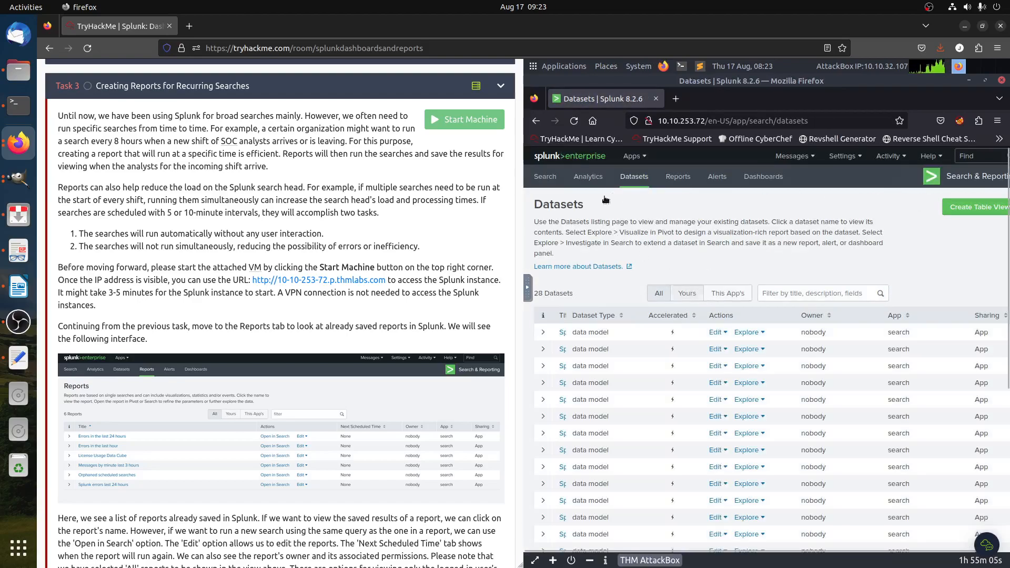
{"action": "left_click", "coordinate": [678, 178]}
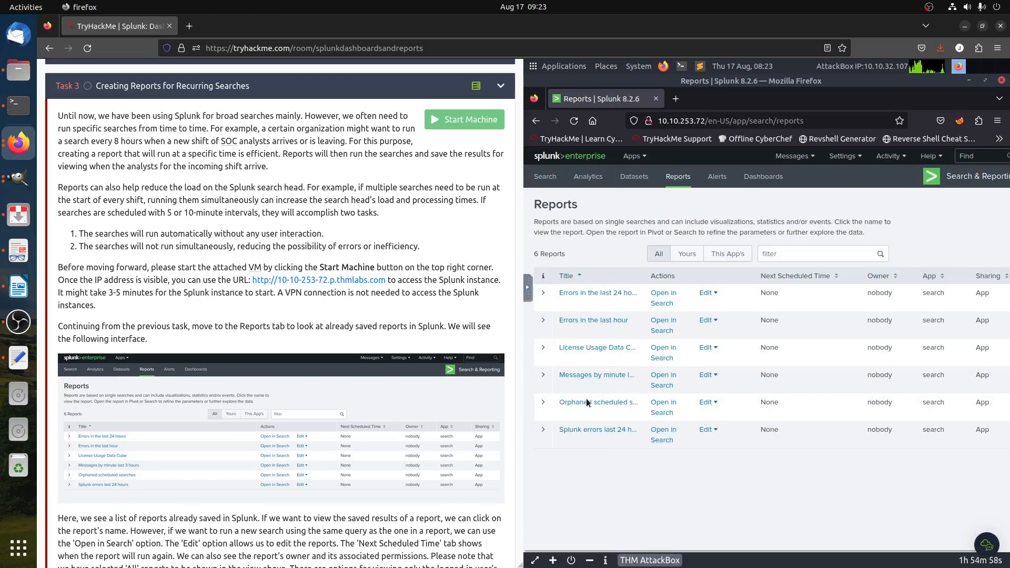
Read Task 3's explanation of saving a search as a report and its practice instructions on examining the hosts
{"action": "scroll", "coordinate": [303, 400], "scroll_direction": "down", "scroll_amount": 5}
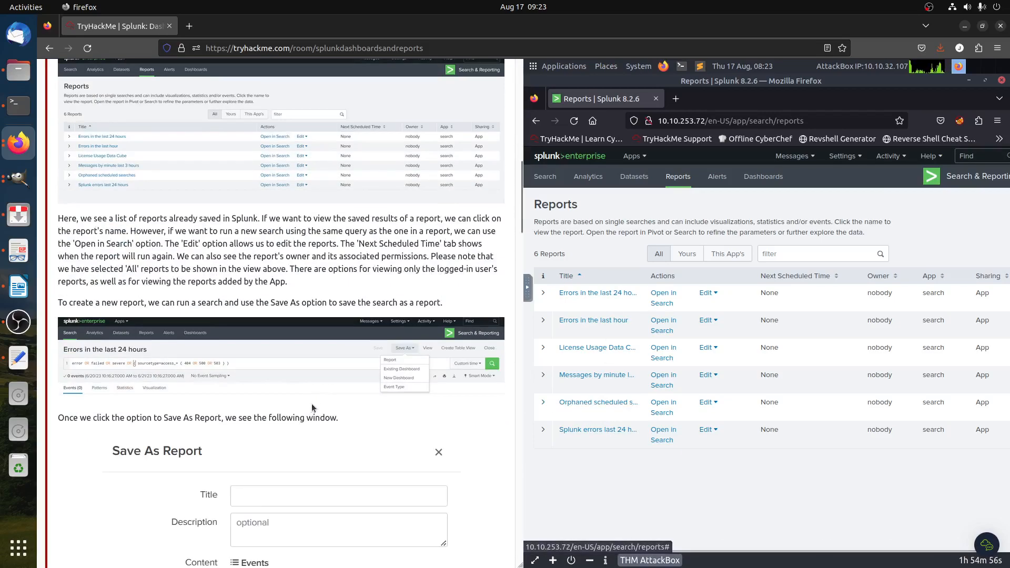
{"action": "scroll", "coordinate": [316, 399], "scroll_direction": "down", "scroll_amount": 1}
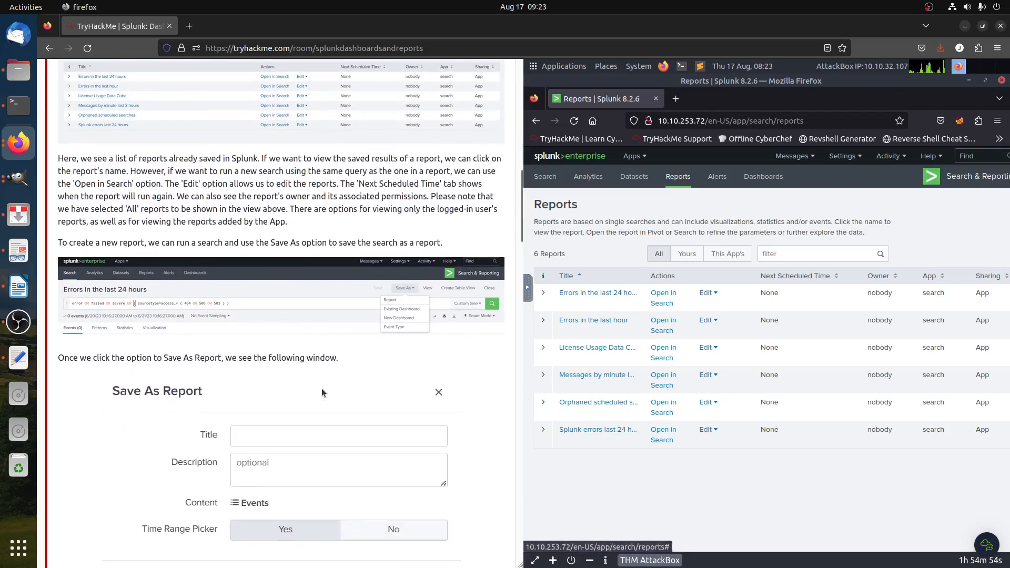
{"action": "left_click_drag", "start_coordinate": [111, 242], "coordinate": [395, 256]}
{"action": "scroll", "coordinate": [396, 260], "scroll_direction": "down", "scroll_amount": 3}
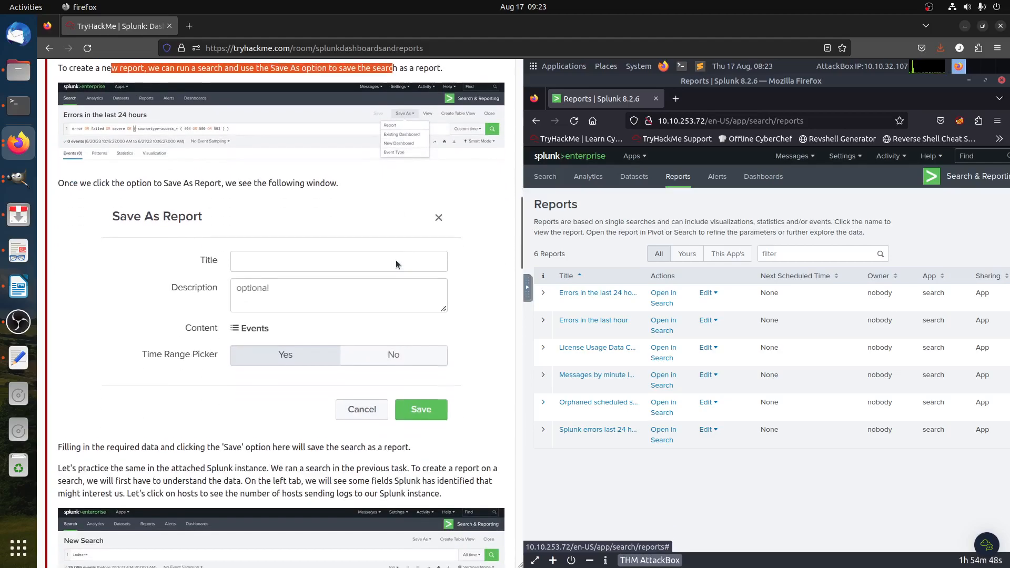
{"action": "scroll", "coordinate": [409, 290], "scroll_direction": "down", "scroll_amount": 3}
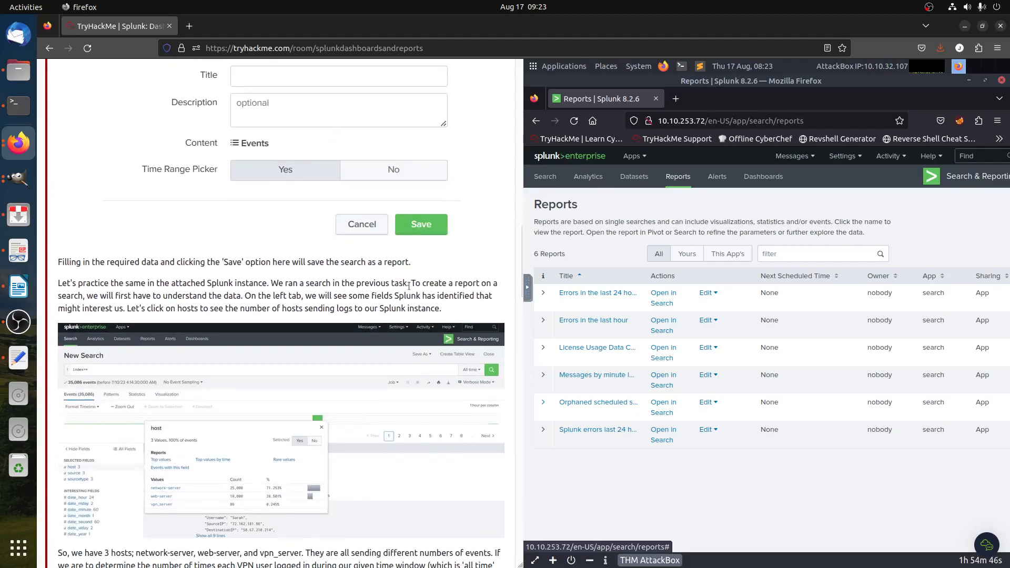
{"action": "scroll", "coordinate": [409, 286], "scroll_direction": "down", "scroll_amount": 2}
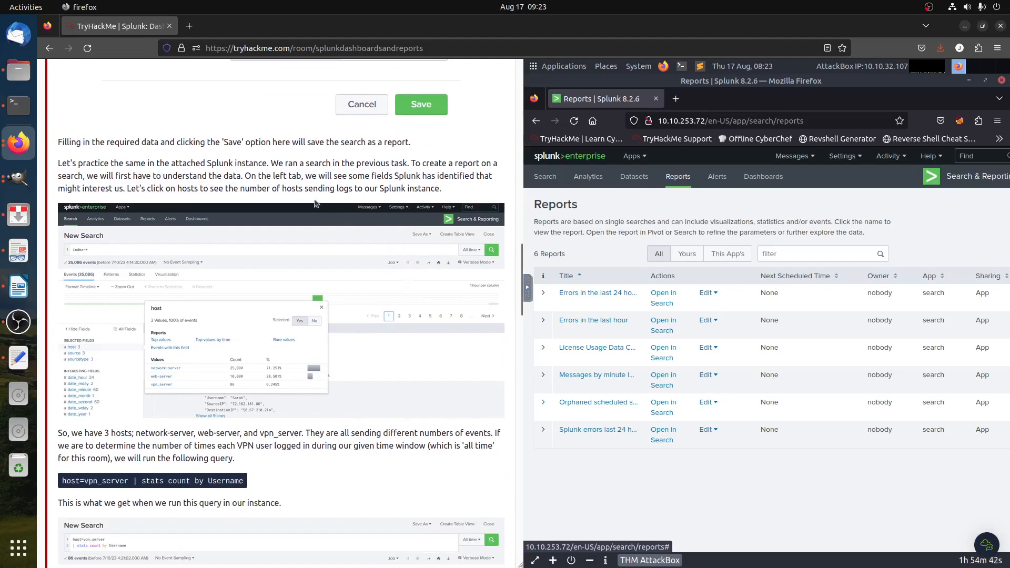
{"action": "left_click_drag", "start_coordinate": [120, 164], "coordinate": [174, 163]}
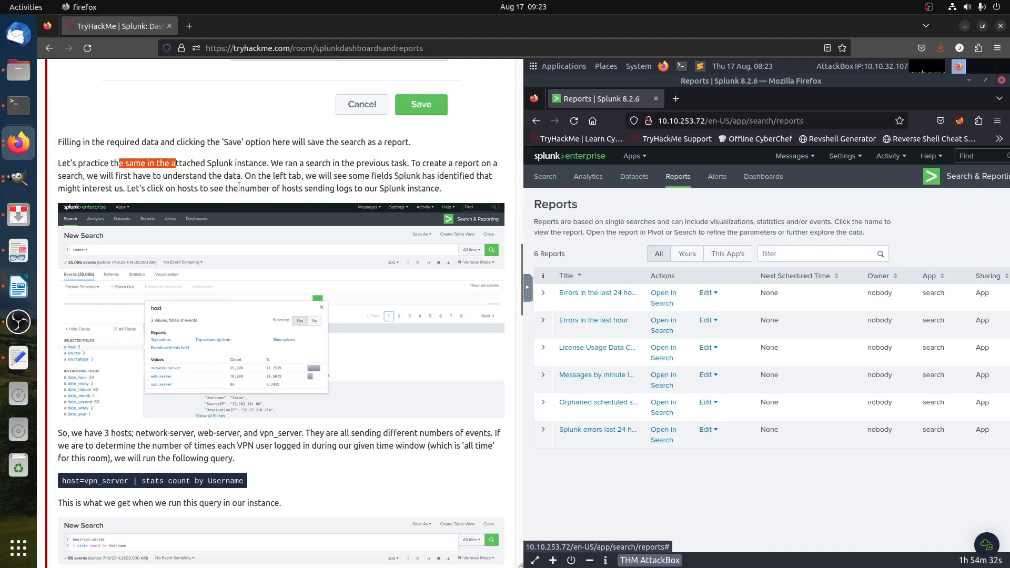
Return to the Splunk search page and run the search index=* over all time
{"action": "left_click", "coordinate": [630, 385]}
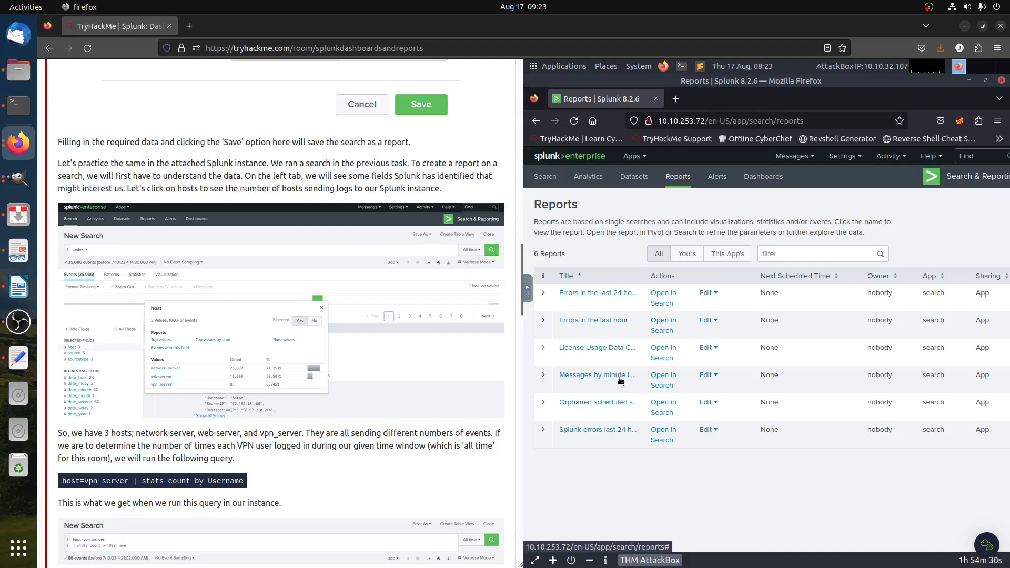
{"action": "left_click", "coordinate": [541, 176]}
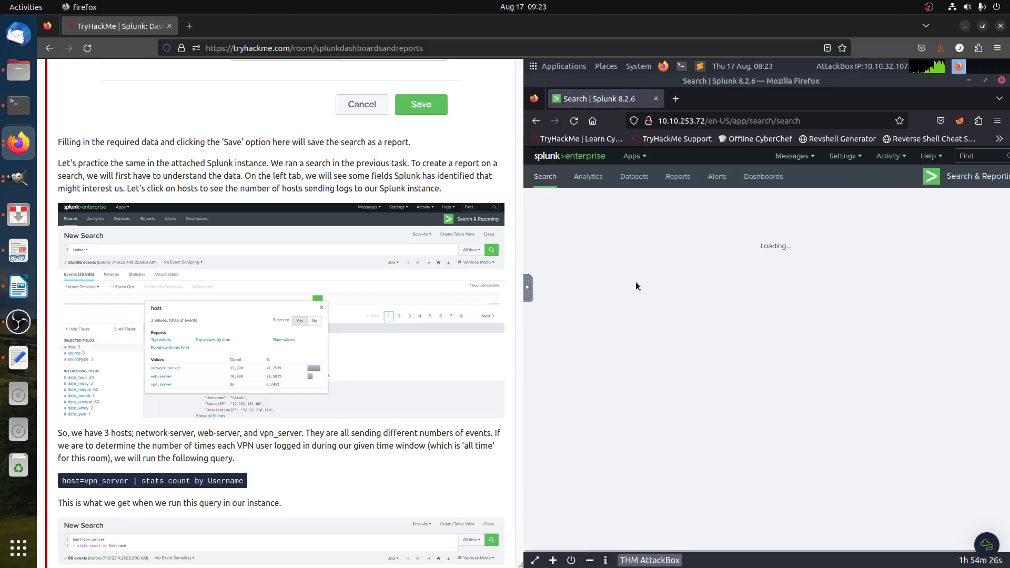
{"action": "left_click", "coordinate": [959, 229]}
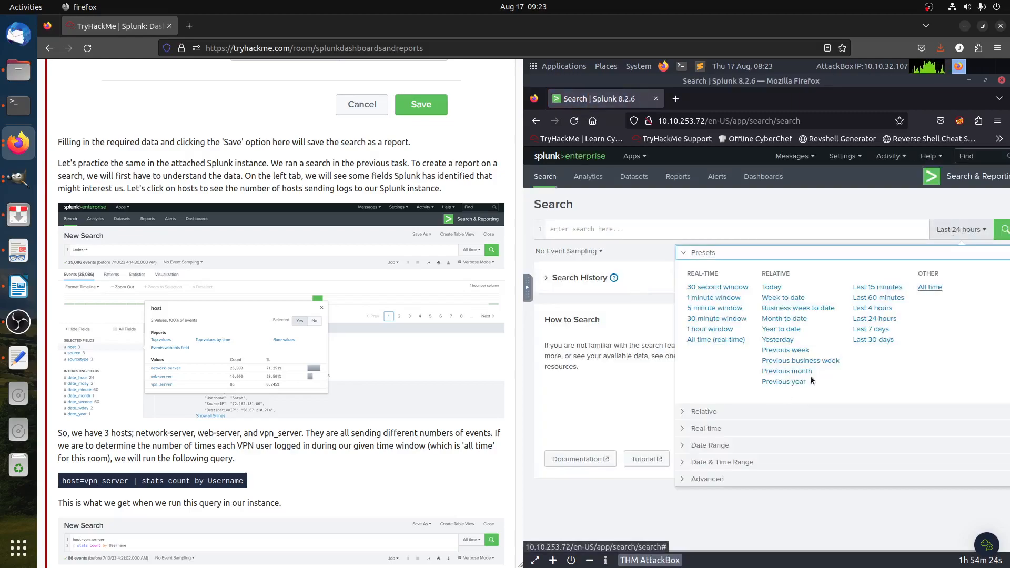
{"action": "left_click", "coordinate": [929, 288]}
{"action": "left_click", "coordinate": [604, 226]}
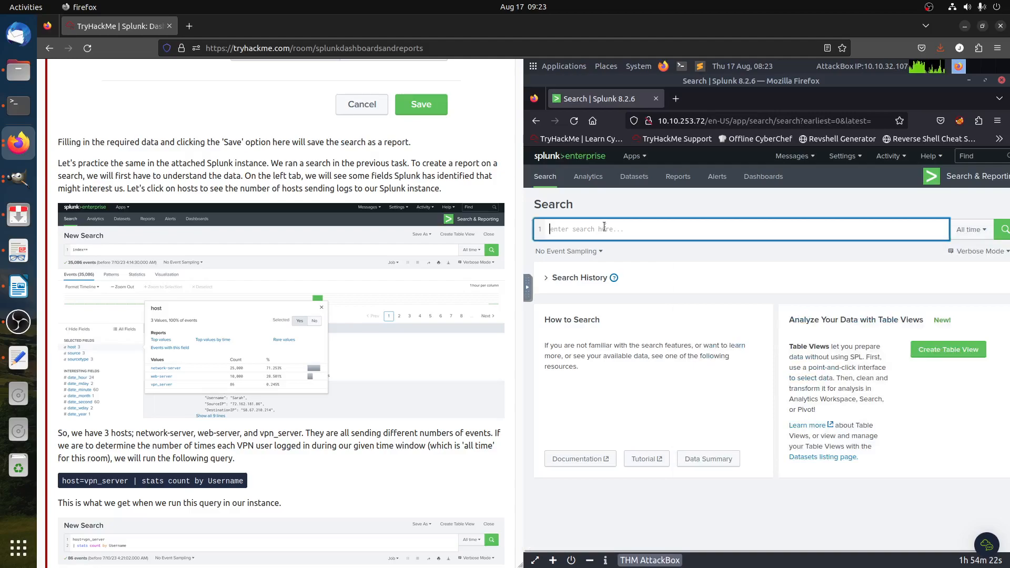
{"action": "type", "text": "index"}
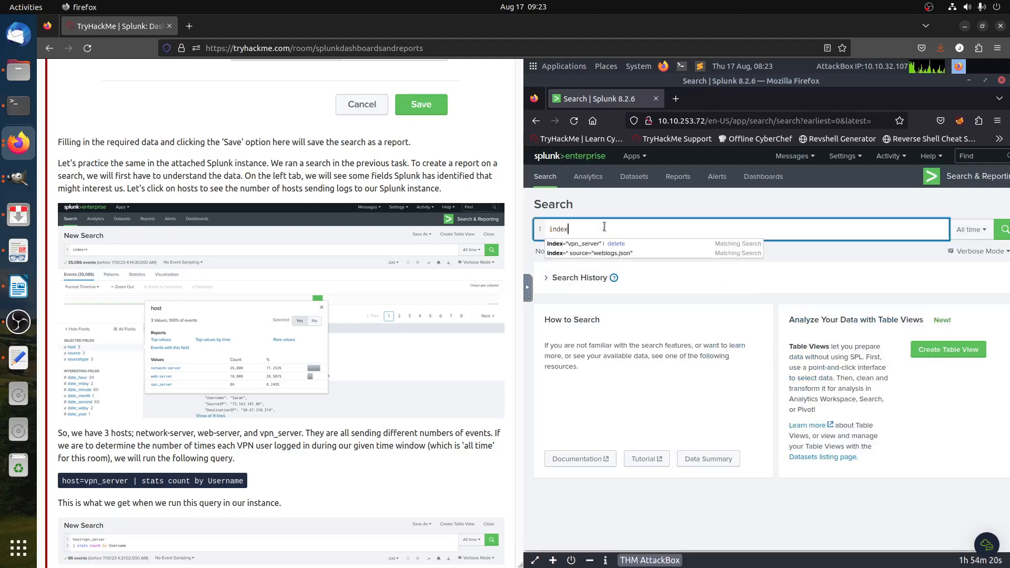
{"action": "type", "text": "=*"}
{"action": "key", "text": "Return"}
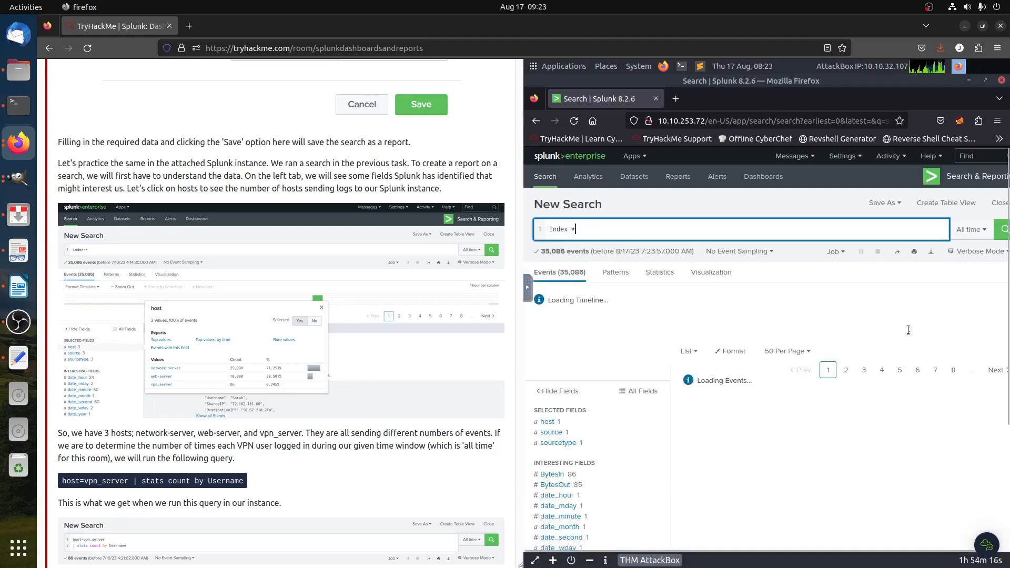
Inspect the host field's values in the search results and narrow the search to host=vpn_server
{"action": "left_click", "coordinate": [547, 416]}
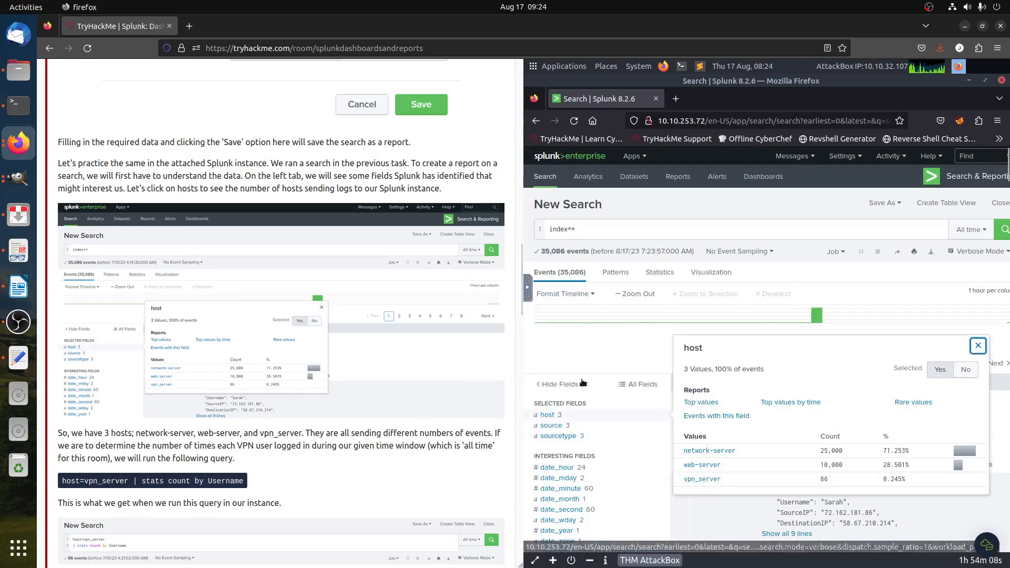
{"action": "left_click", "coordinate": [978, 345]}
{"action": "scroll", "coordinate": [360, 378], "scroll_direction": "down", "scroll_amount": 2}
{"action": "scroll", "coordinate": [359, 378], "scroll_direction": "down", "scroll_amount": 3}
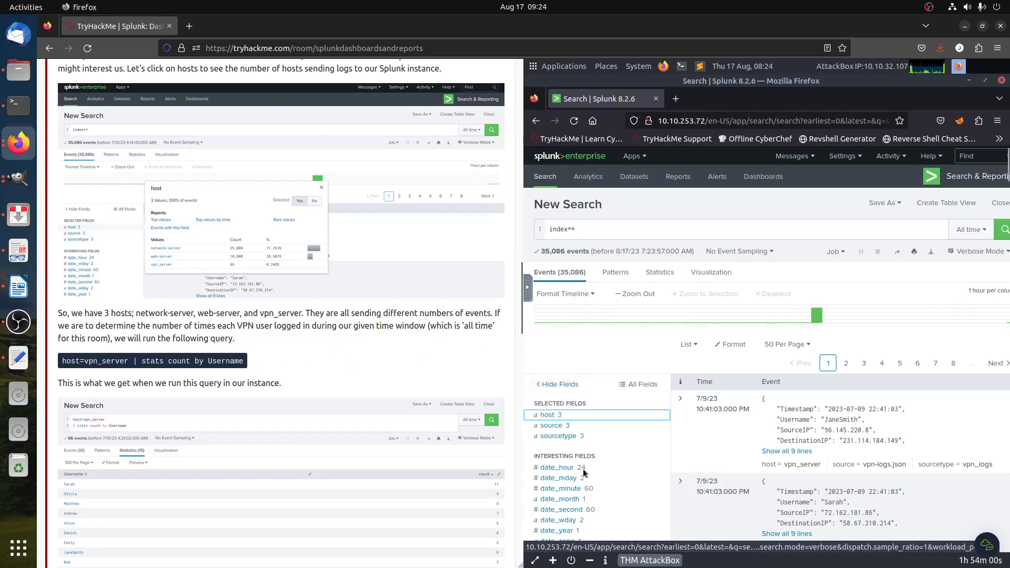
{"action": "left_click", "coordinate": [547, 415]}
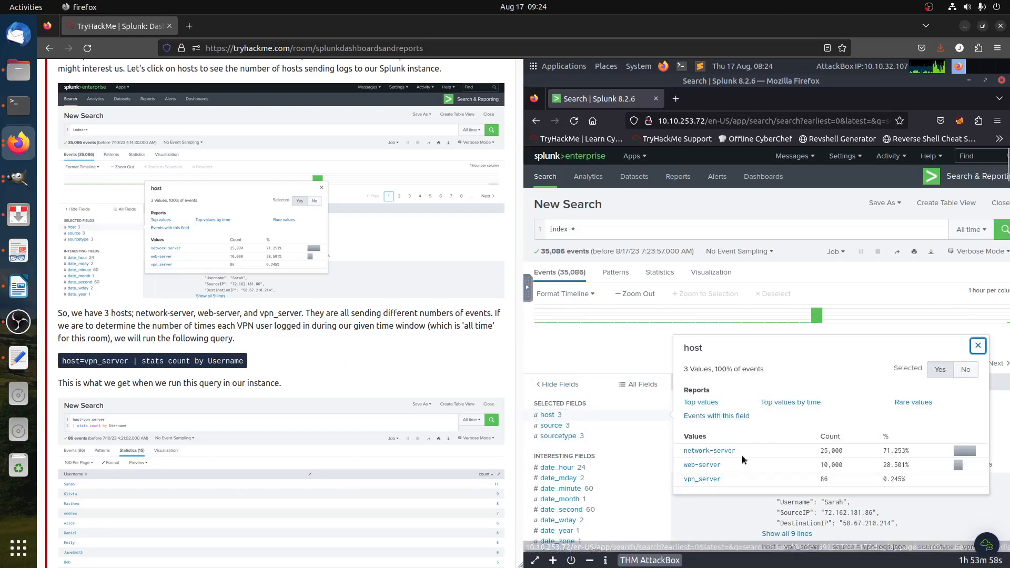
{"action": "left_click", "coordinate": [703, 479]}
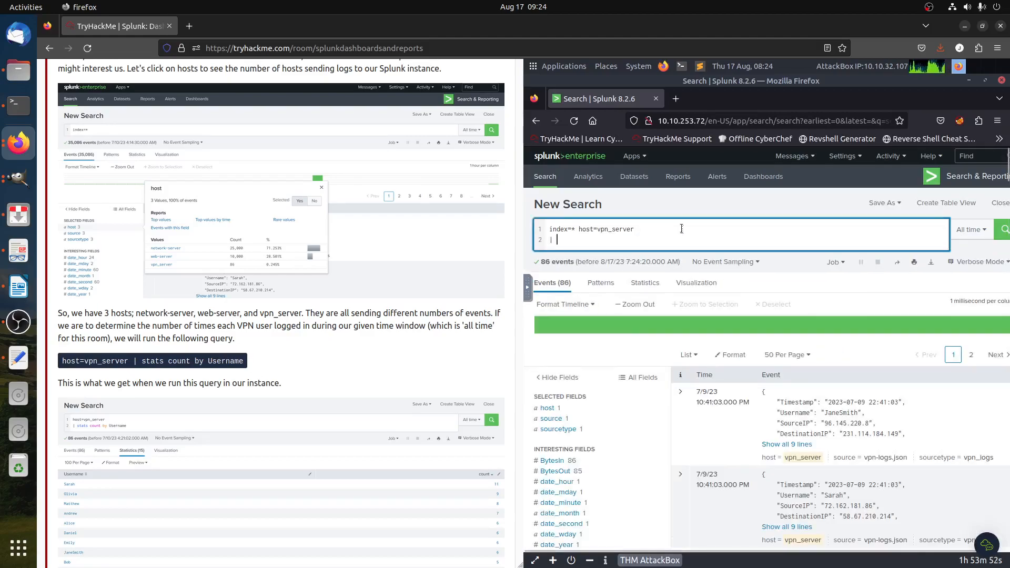
Extend the query with | stats count by Username, run it, and look over the login counts per user
{"action": "type", "text": "| stats"}
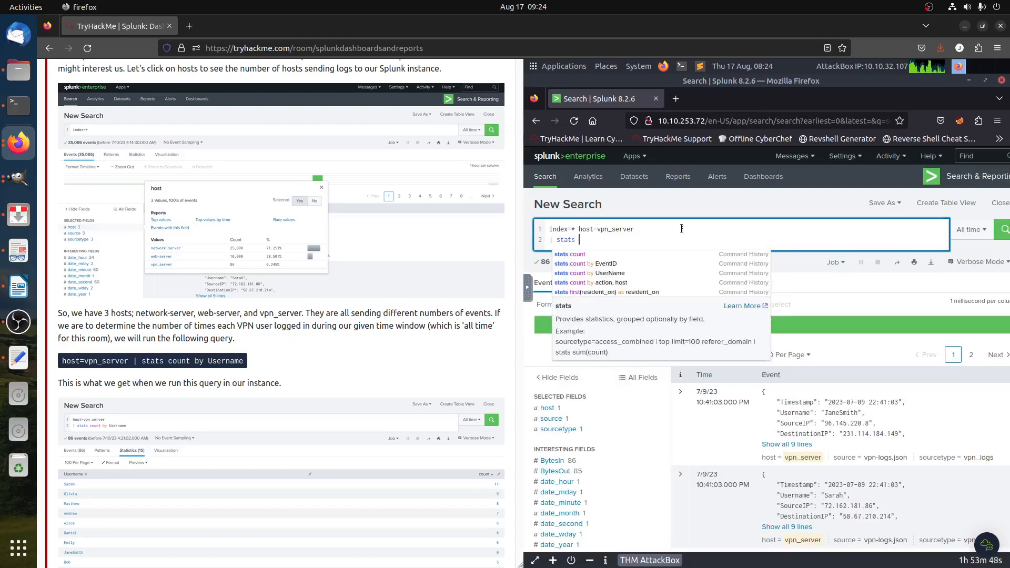
{"action": "type", "text": " count by User"}
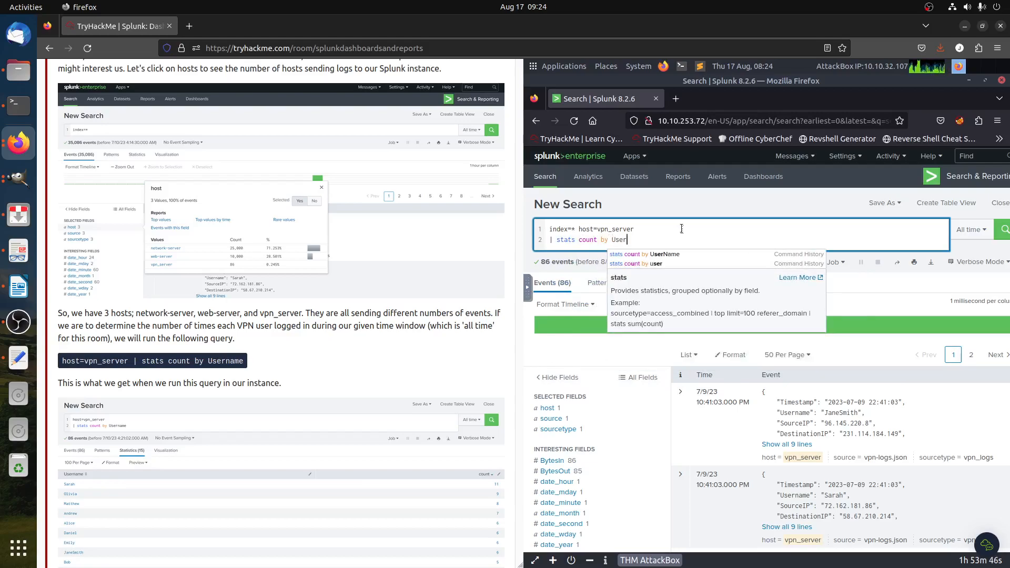
{"action": "type", "text": "name"}
{"action": "key", "text": "Return"}
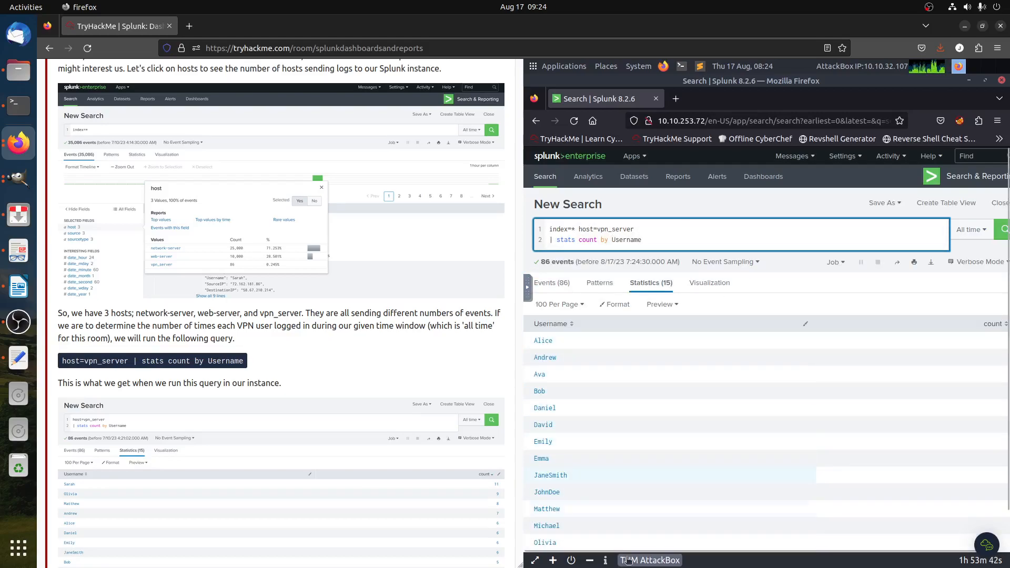
{"action": "left_click_drag", "start_coordinate": [634, 551], "coordinate": [941, 564]}
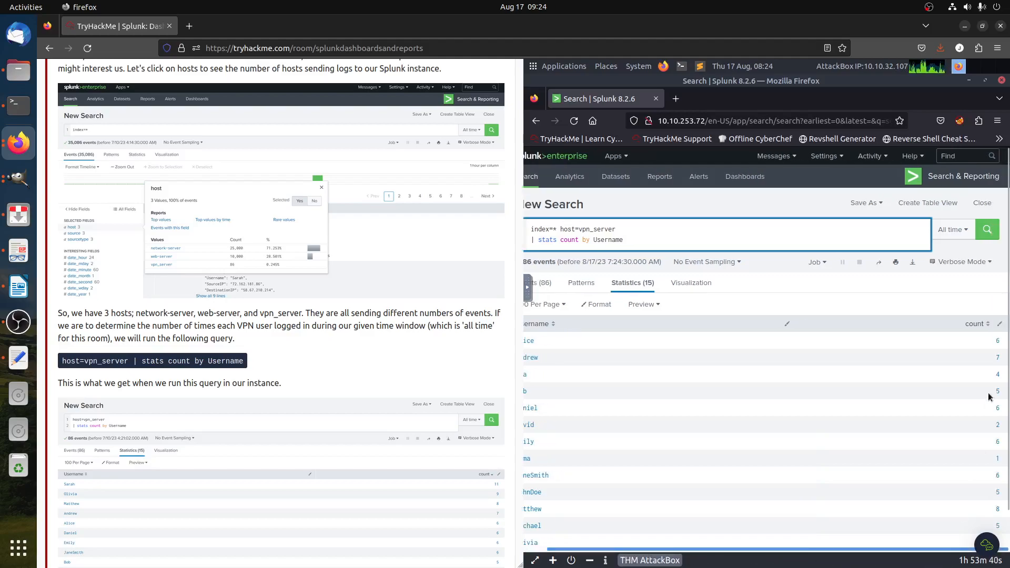
{"action": "left_click_drag", "start_coordinate": [779, 551], "coordinate": [594, 538]}
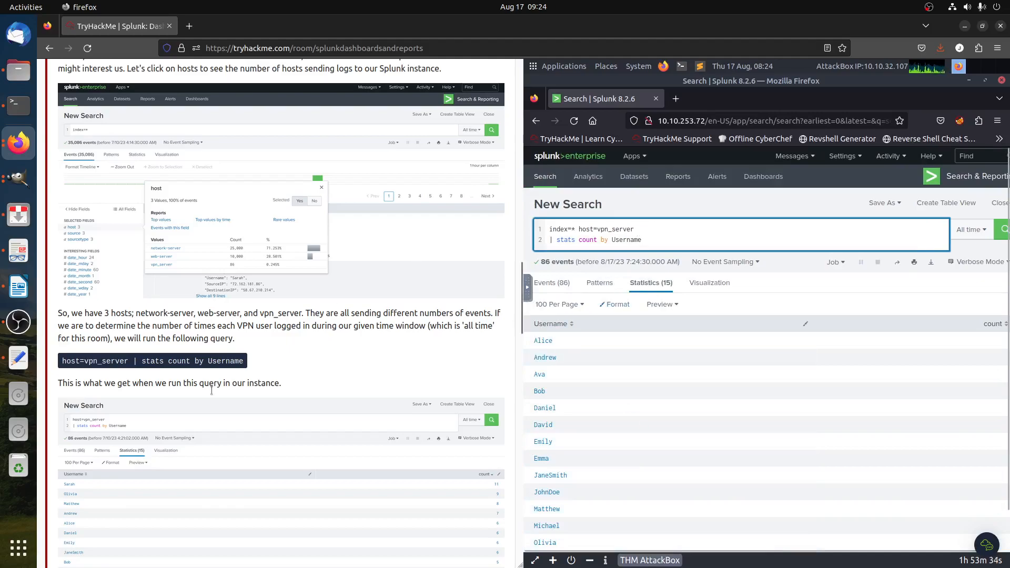
Start saving the search as a report and title it "VPN users"
{"action": "scroll", "coordinate": [226, 389], "scroll_direction": "down", "scroll_amount": 5}
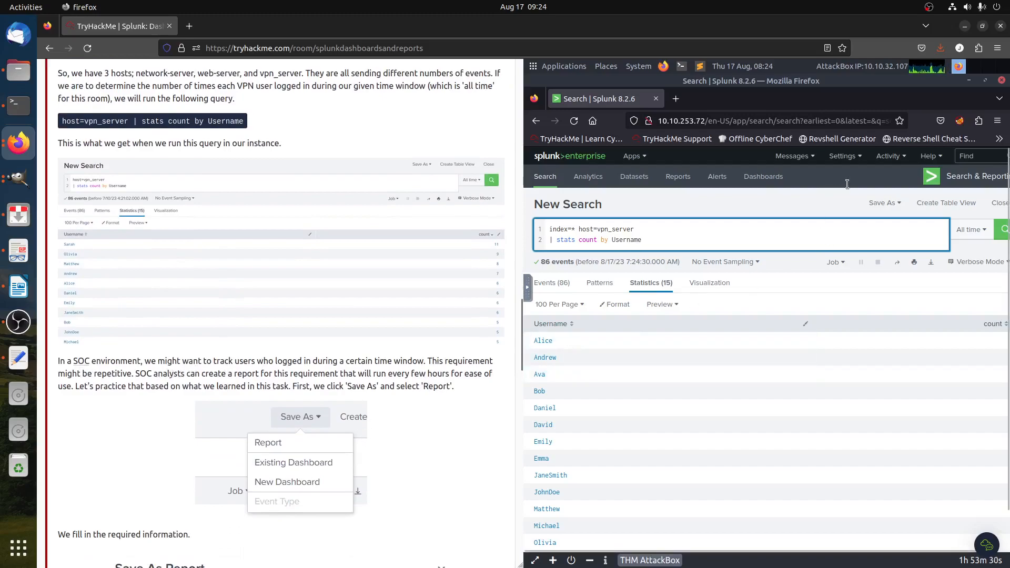
{"action": "left_click", "coordinate": [893, 204]}
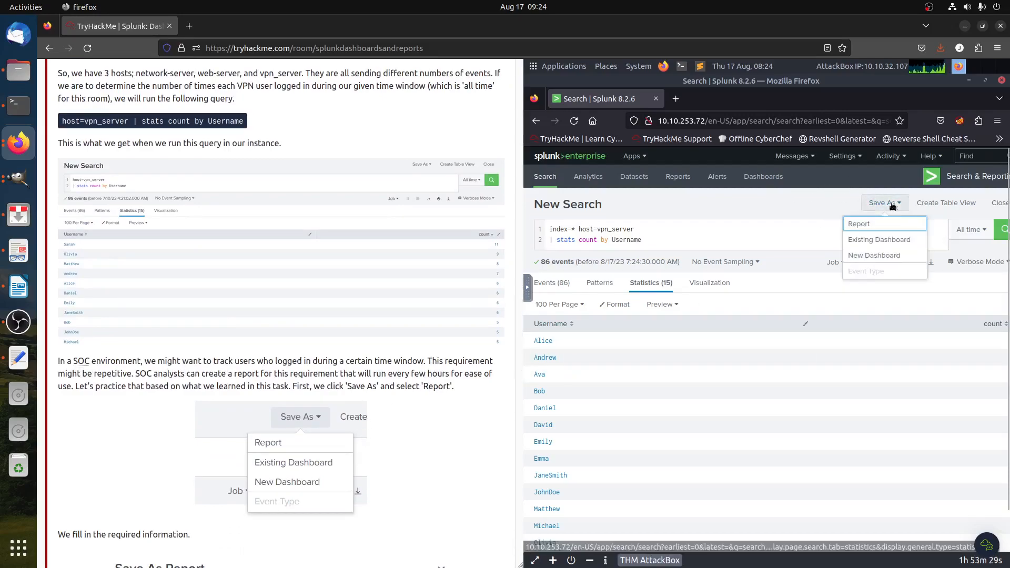
{"action": "left_click", "coordinate": [863, 224]}
{"action": "scroll", "coordinate": [405, 333], "scroll_direction": "down", "scroll_amount": 8}
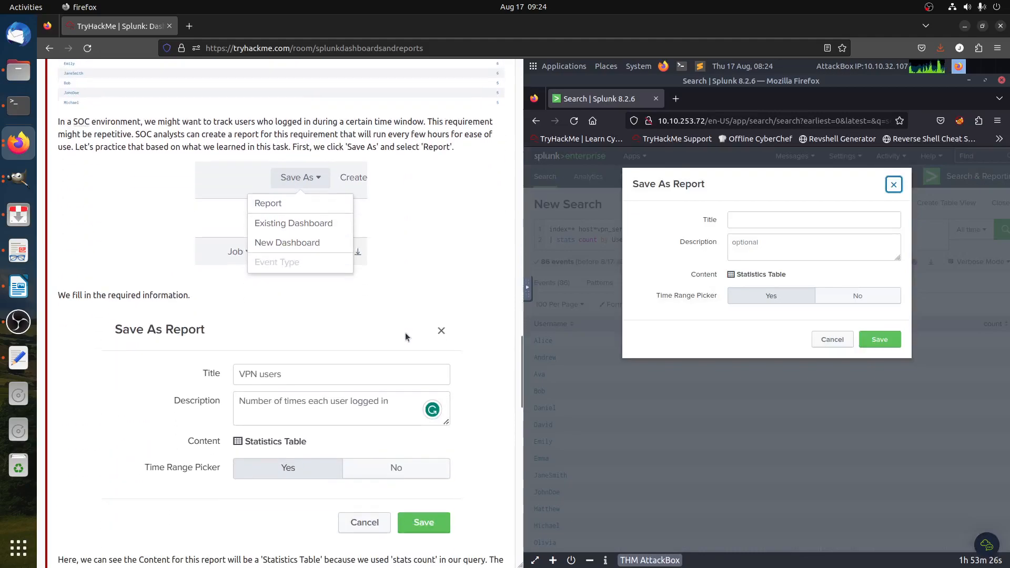
{"action": "left_click", "coordinate": [761, 221]}
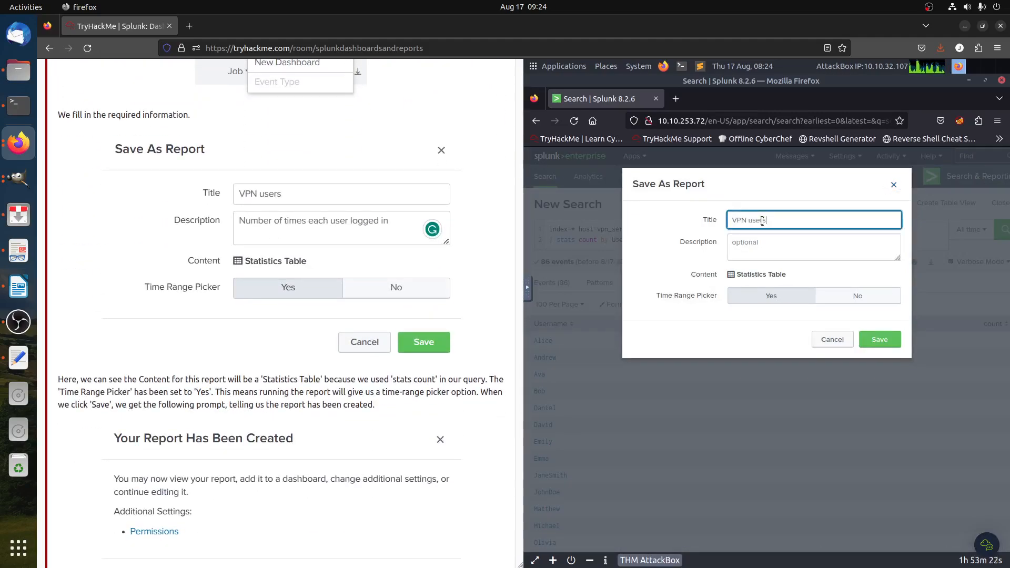
Give the report the description "Numbers of times each user logged in"
{"action": "key", "text": "Tab"}
{"action": "type", "text": "N"}
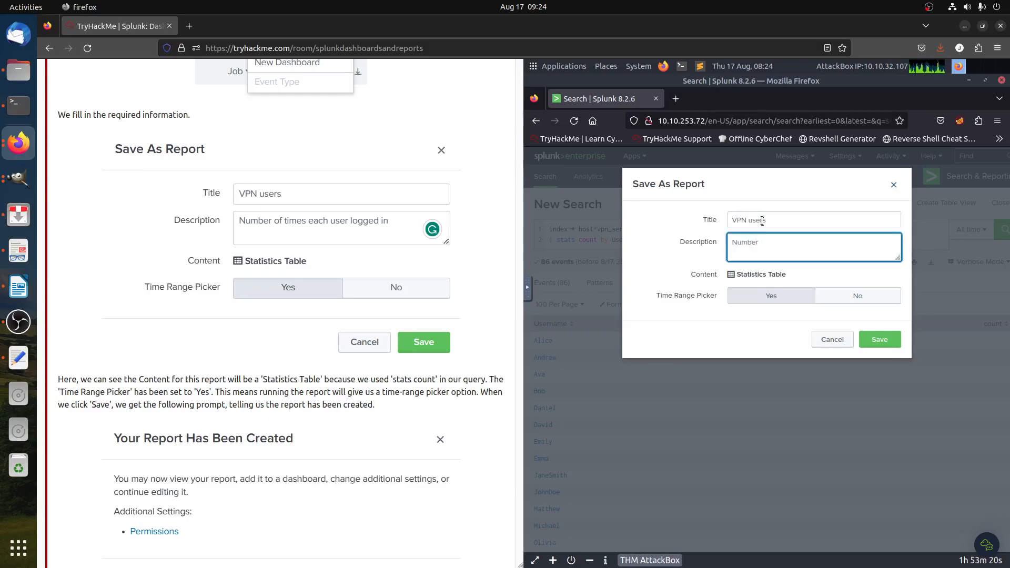
{"action": "type", "text": "umbers of times easch user lo"}
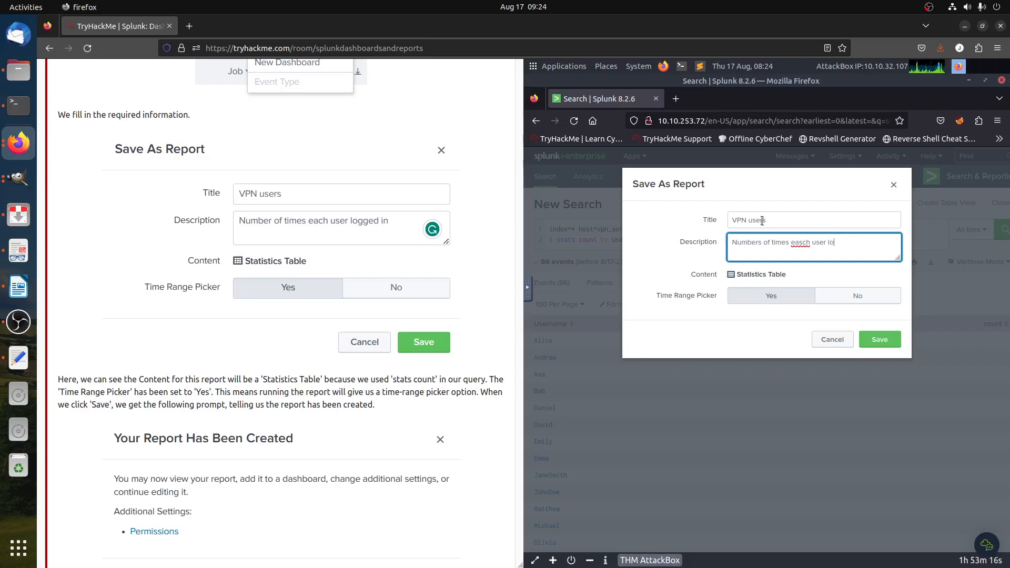
{"action": "key", "text": "BackSpace"}
{"action": "key", "text": "BackSpace"}
{"action": "key", "text": "BackSpace"}
{"action": "key", "text": "BackSpace"}
{"action": "key", "text": "BackSpace"}
{"action": "key", "text": "BackSpace"}
{"action": "key", "text": "BackSpace"}
{"action": "key", "text": "BackSpace"}
{"action": "type", "text": "in"}
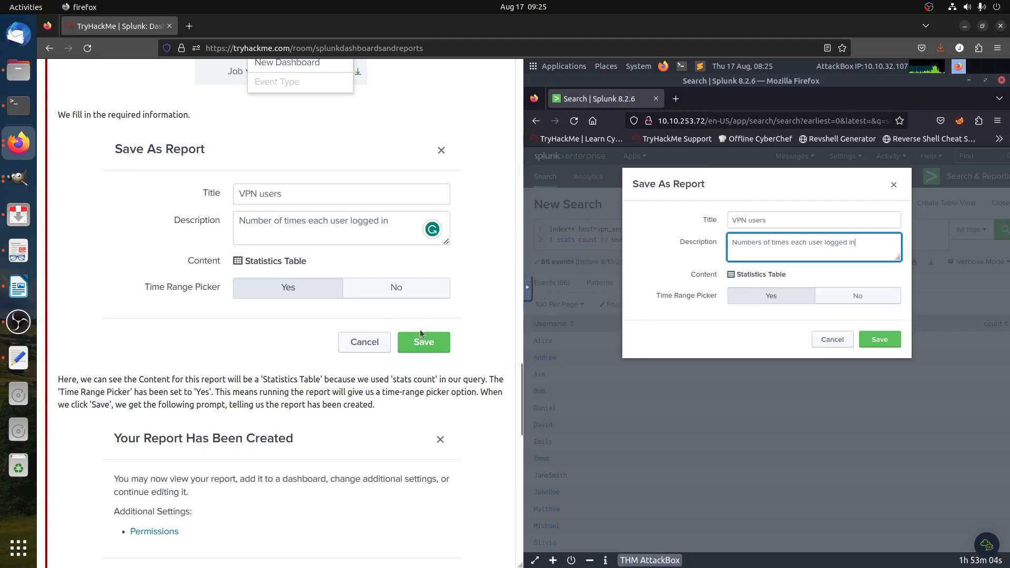
Save the report with the time range picker set to Yes and view the saved report's results
{"action": "left_click", "coordinate": [764, 290]}
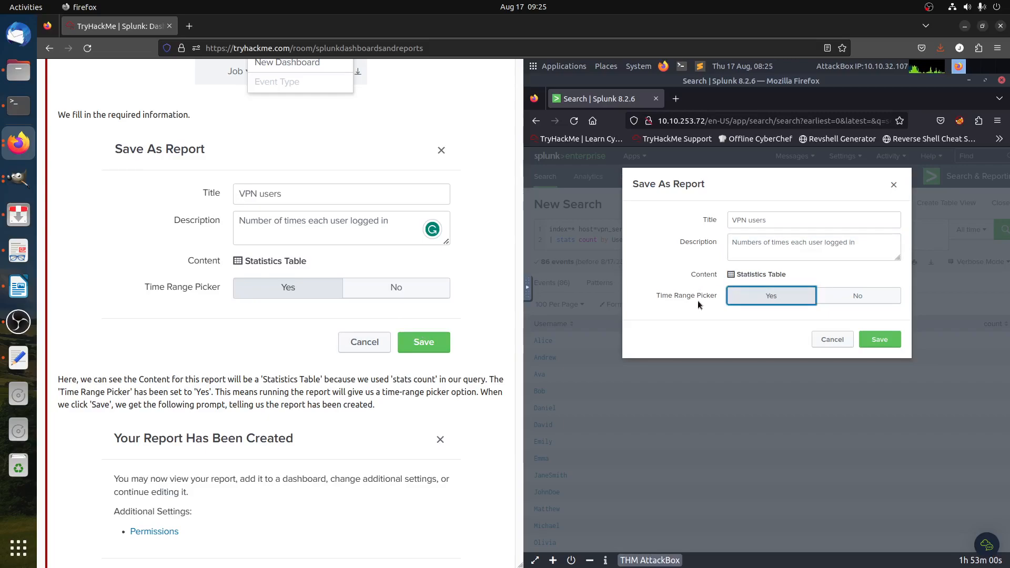
{"action": "left_click", "coordinate": [888, 342]}
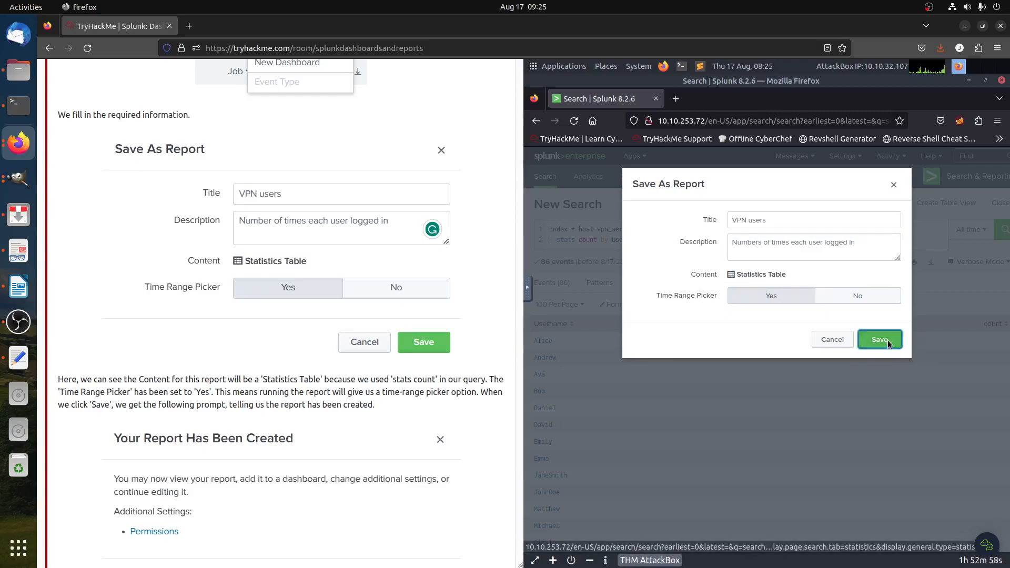
{"action": "left_click", "coordinate": [887, 309]}
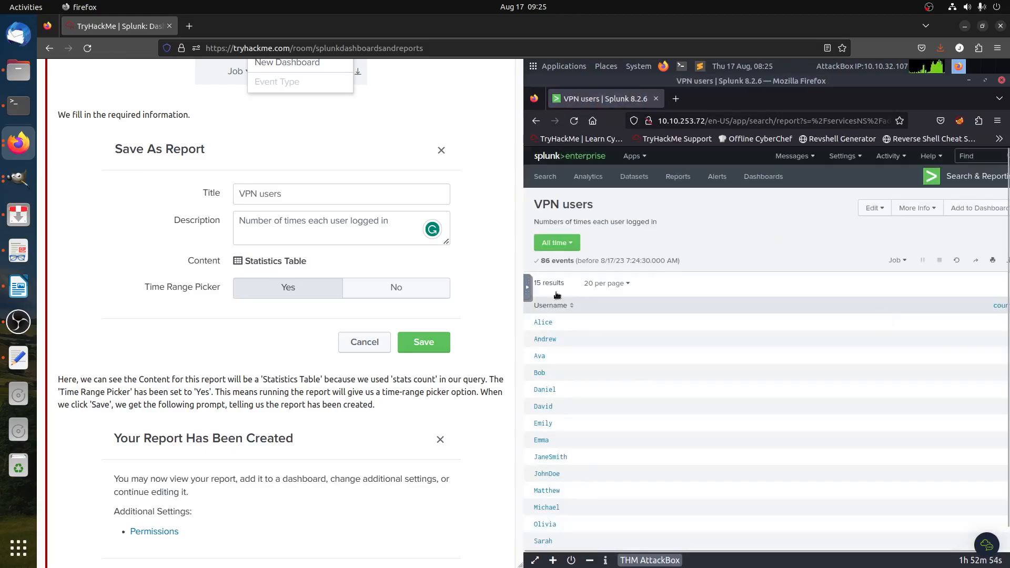
{"action": "scroll", "coordinate": [627, 480], "scroll_direction": "down", "scroll_amount": 1}
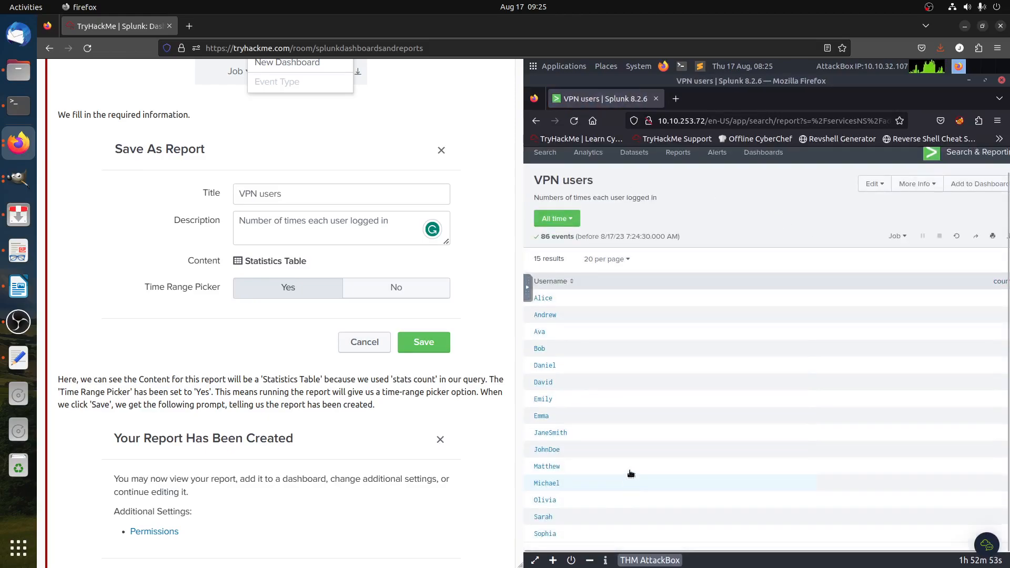
Look over the time range presets of the VPN users report and read on to the Task 3 questions
{"action": "left_click", "coordinate": [573, 219]}
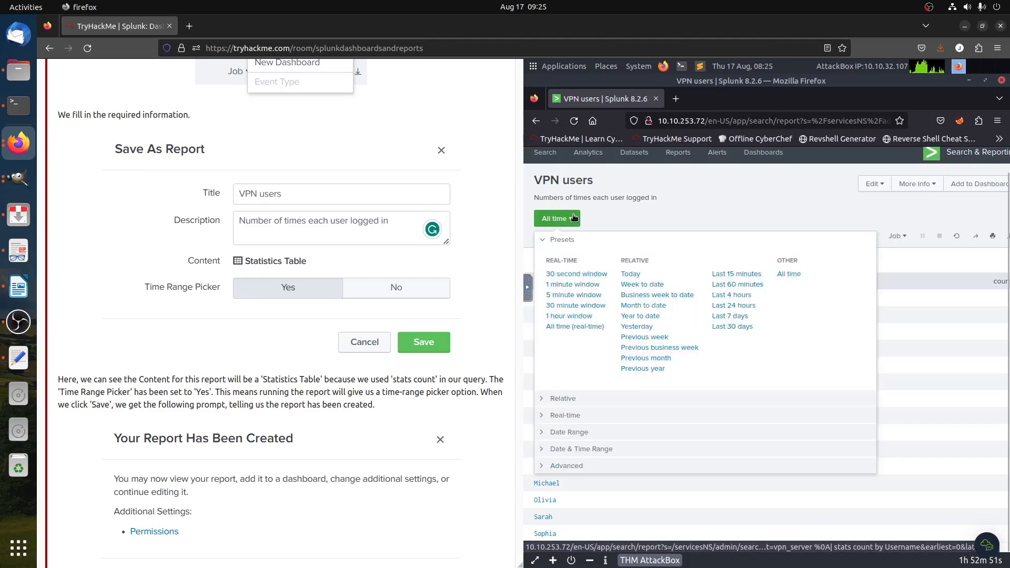
{"action": "left_click", "coordinate": [675, 205]}
{"action": "scroll", "coordinate": [246, 397], "scroll_direction": "down", "scroll_amount": 10}
{"action": "scroll", "coordinate": [246, 396], "scroll_direction": "down", "scroll_amount": 1}
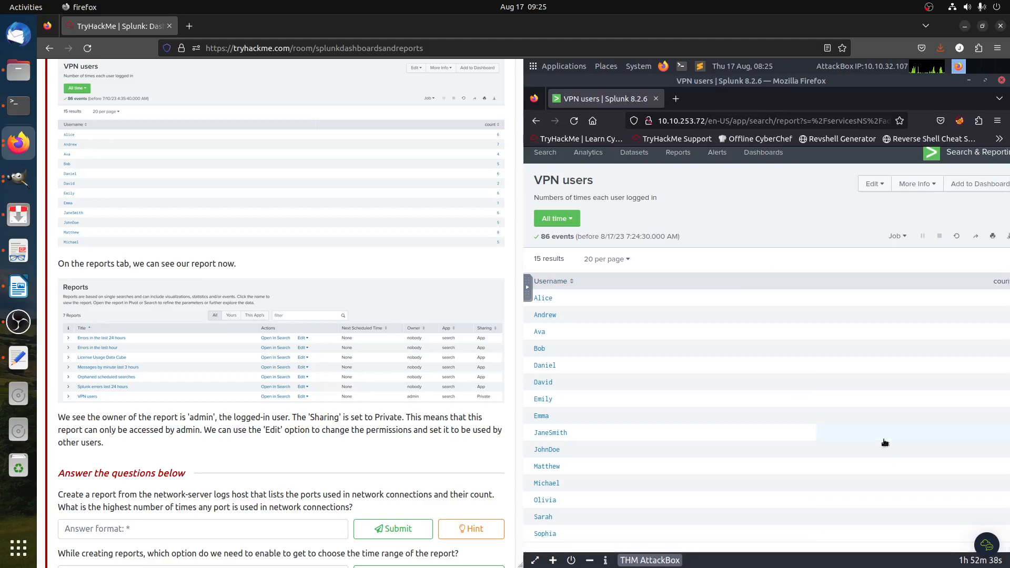
{"action": "scroll", "coordinate": [104, 327], "scroll_direction": "down", "scroll_amount": 3}
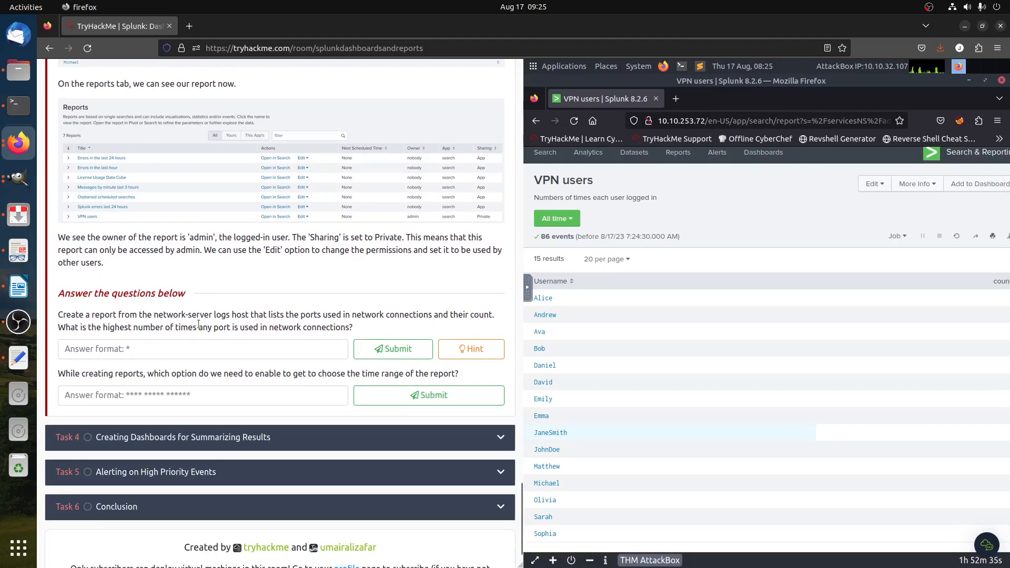
Run a new search for index=* with the time range set to All time
{"action": "left_click", "coordinate": [545, 152]}
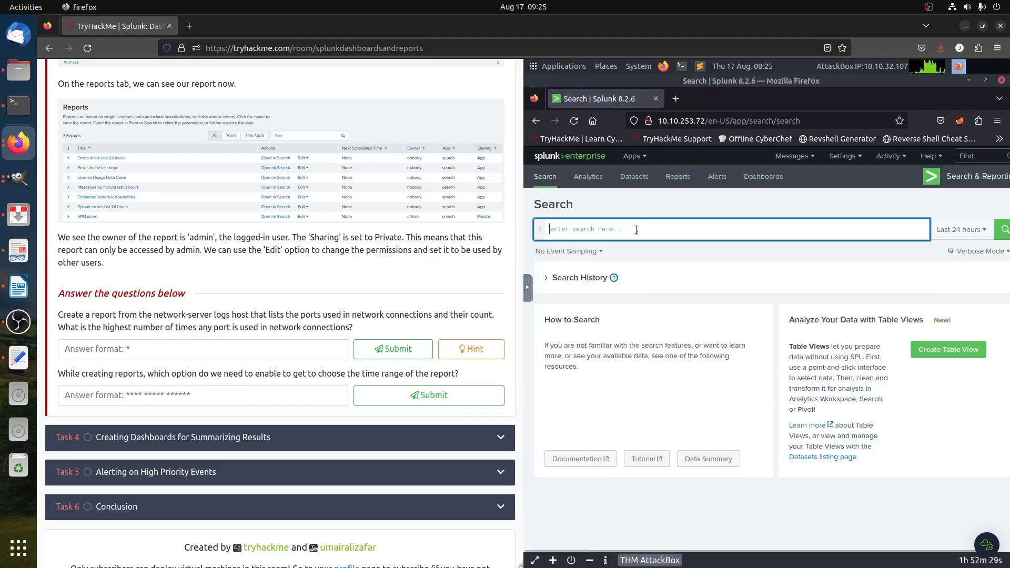
{"action": "type", "text": "index"}
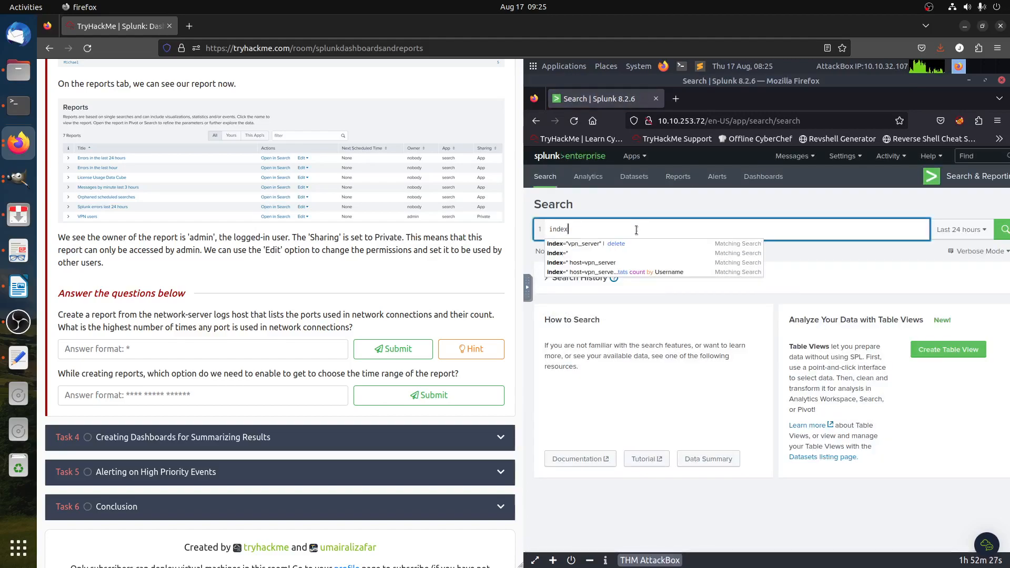
{"action": "type", "text": "=*"}
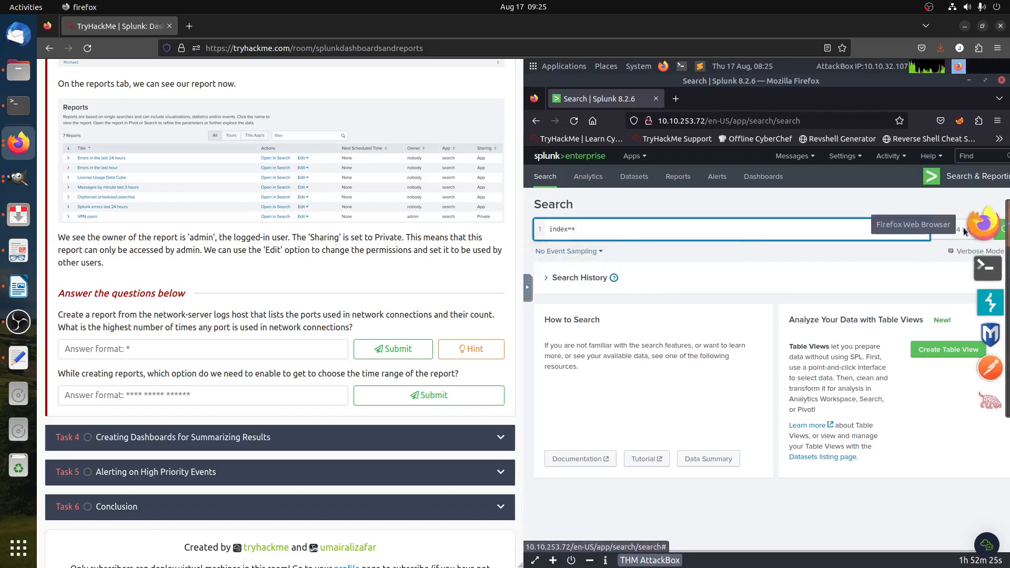
{"action": "left_click", "coordinate": [960, 229]}
{"action": "left_click", "coordinate": [928, 287]}
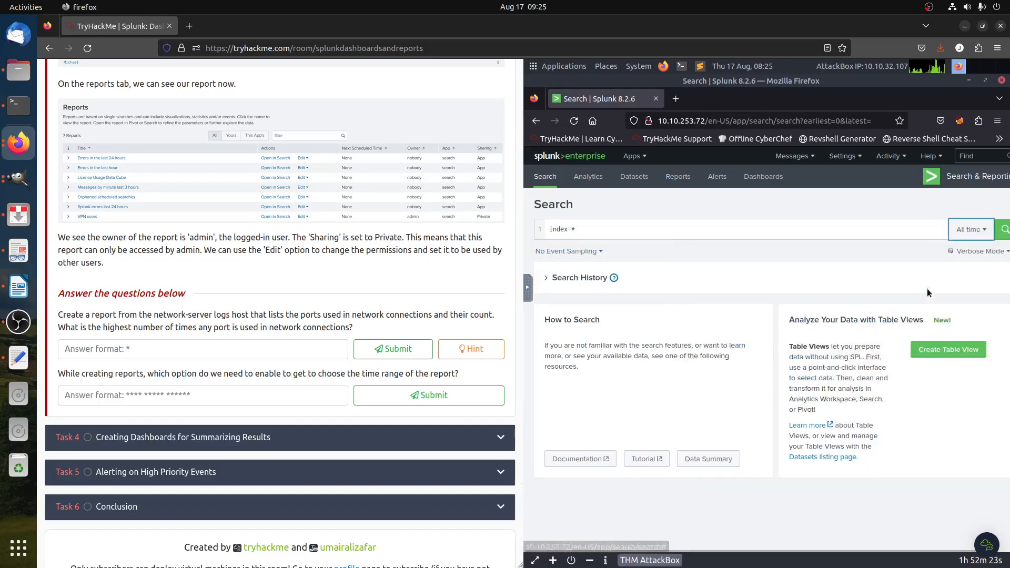
{"action": "left_click_drag", "start_coordinate": [158, 317], "coordinate": [254, 318]}
{"action": "left_click", "coordinate": [255, 318]}
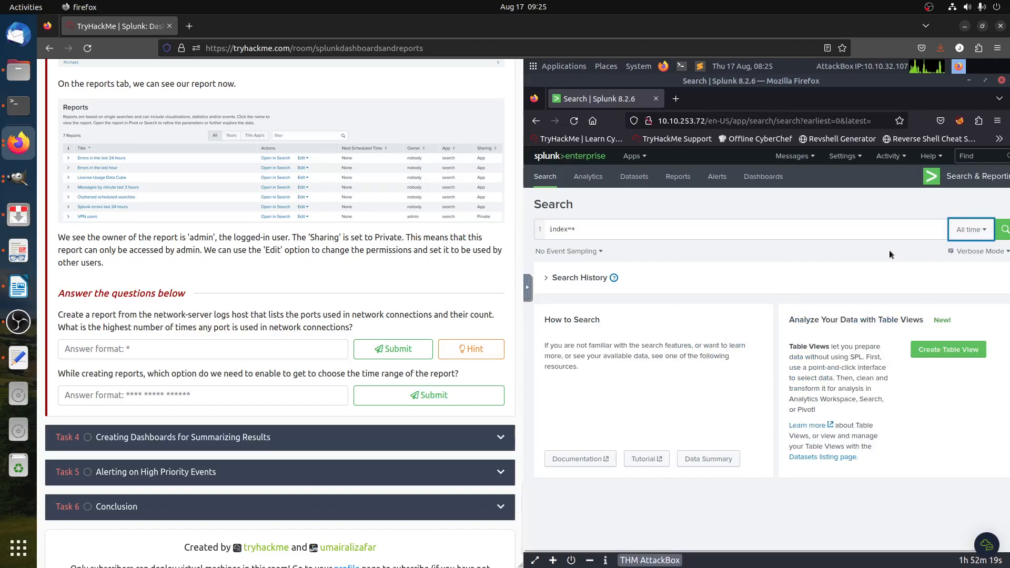
{"action": "left_click", "coordinate": [1005, 230]}
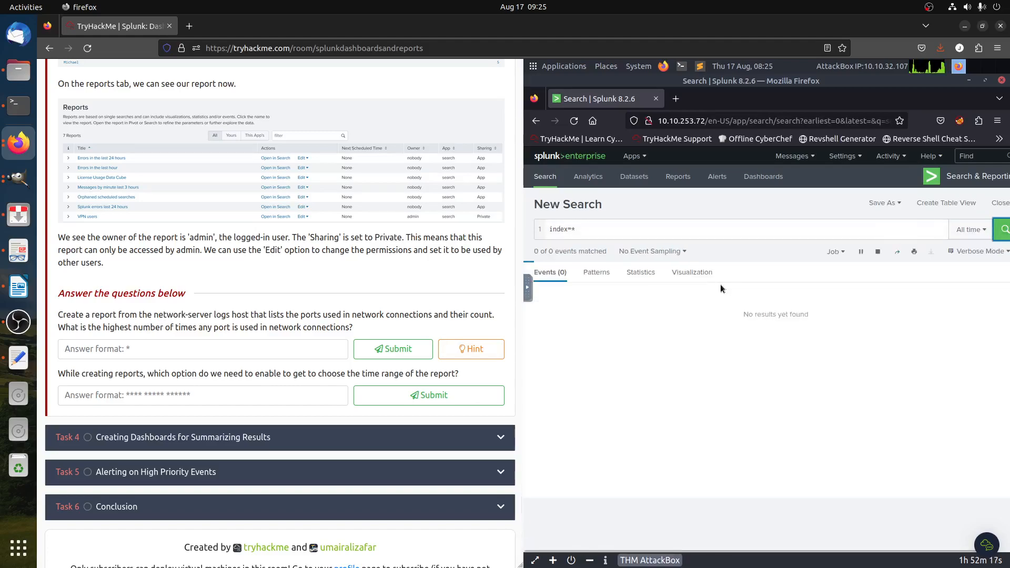
Filter the events to the host network-server and extend the query with | stats count by
{"action": "left_click", "coordinate": [548, 415]}
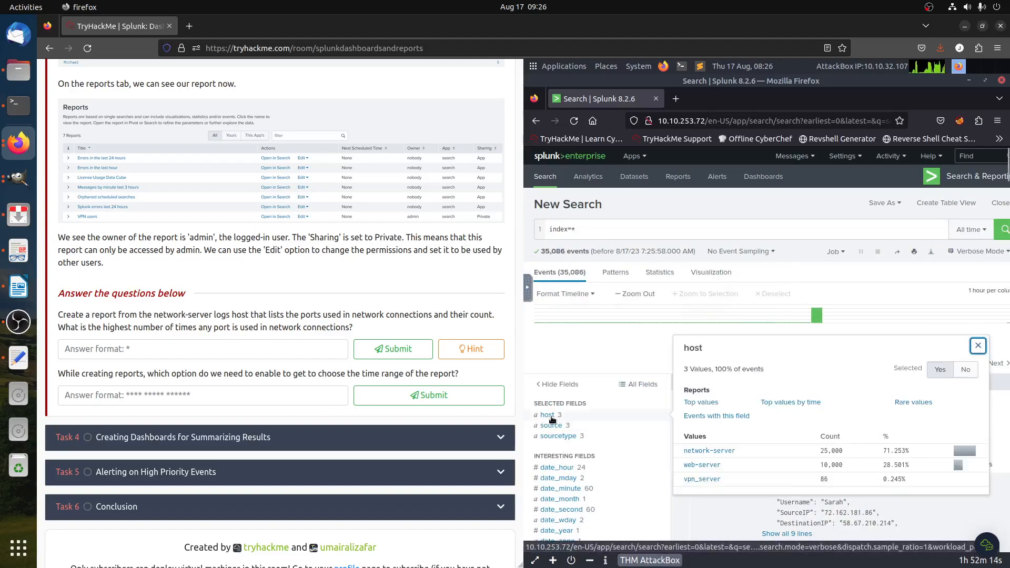
{"action": "left_click", "coordinate": [710, 451]}
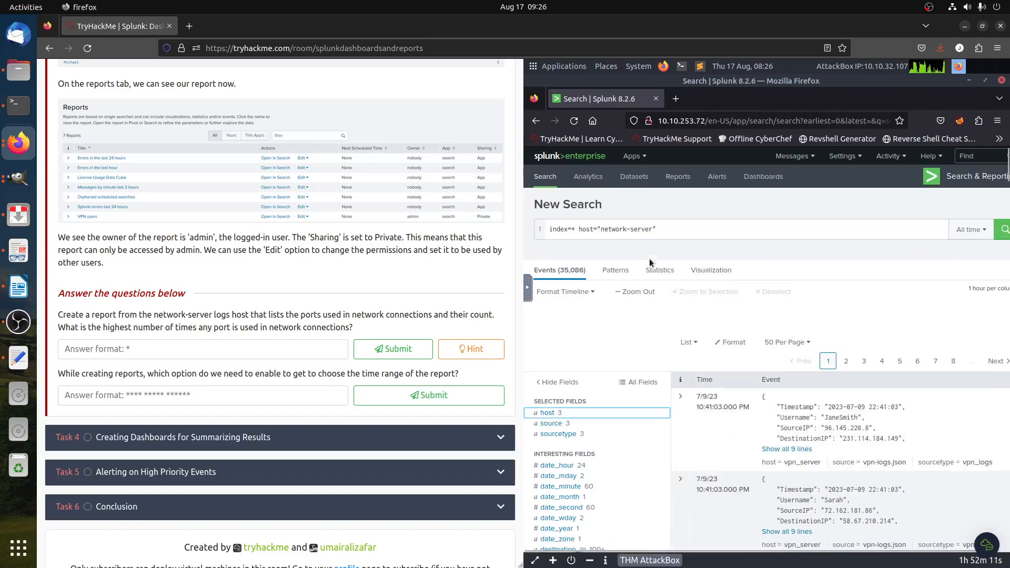
{"action": "left_click", "coordinate": [698, 227]}
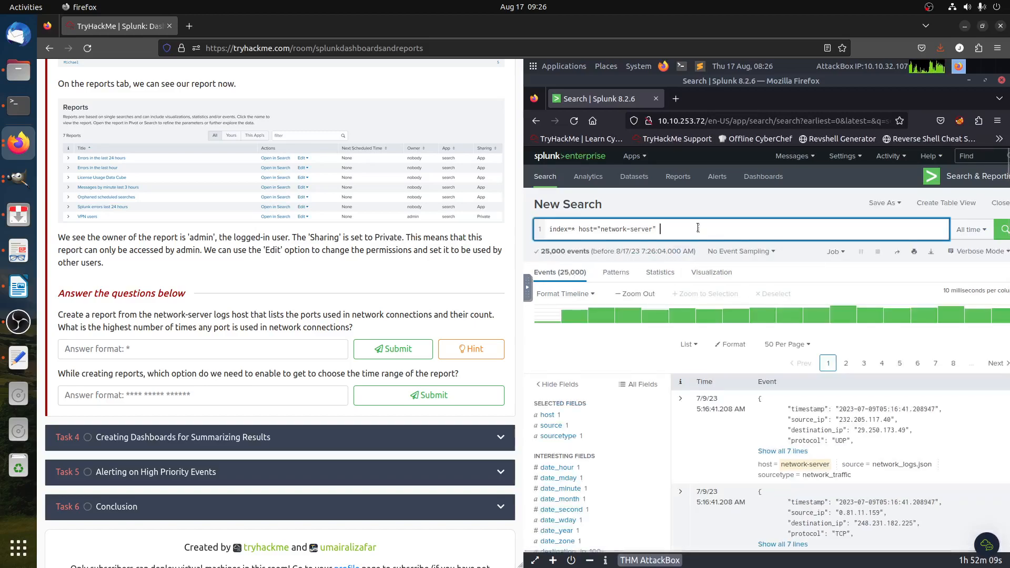
{"action": "type", "text": "| status"}
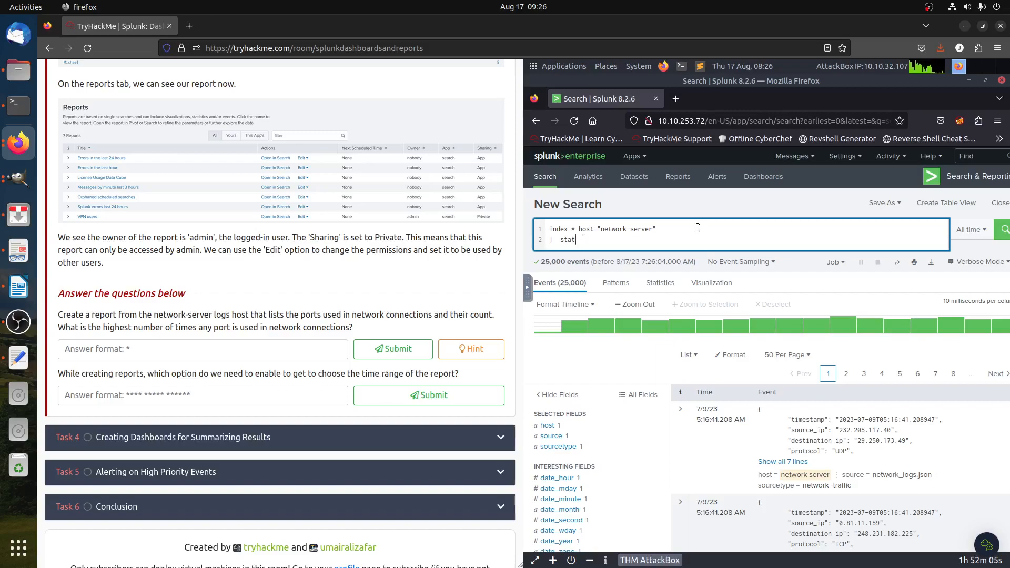
{"action": "key", "text": "BackSpace"}
{"action": "type", "text": "s count by"}
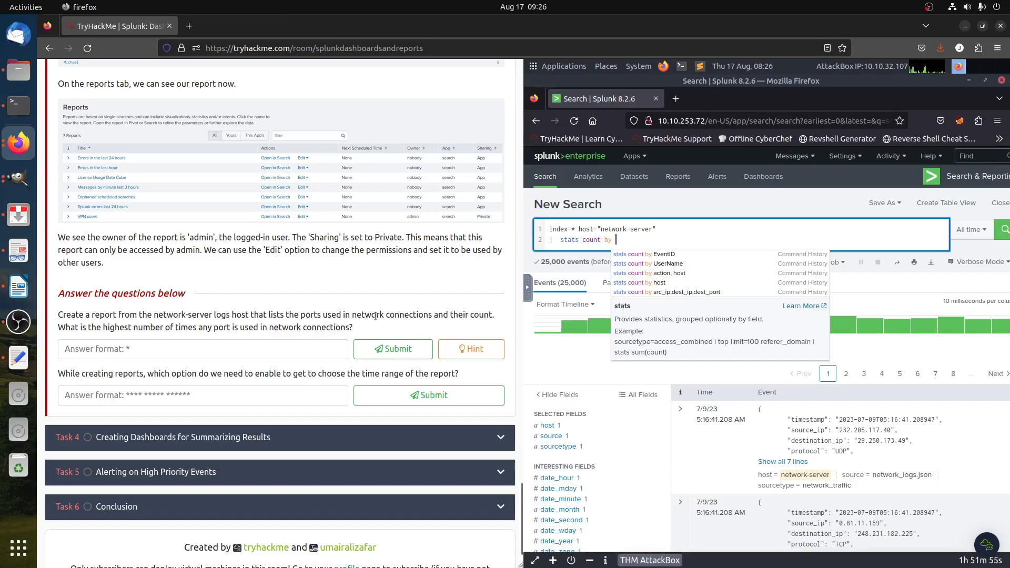
Reread the port question and examine the top values of the port field in the network-server events
{"action": "left_click_drag", "start_coordinate": [214, 316], "coordinate": [270, 317]}
{"action": "left_click", "coordinate": [319, 316]}
{"action": "scroll", "coordinate": [611, 453], "scroll_direction": "down", "scroll_amount": 5}
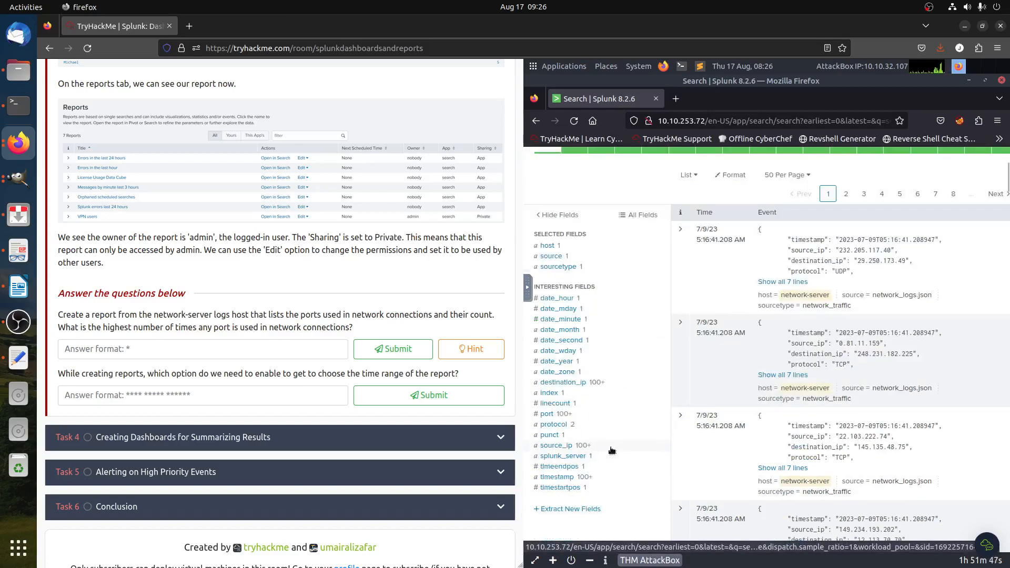
{"action": "left_click", "coordinate": [547, 415]}
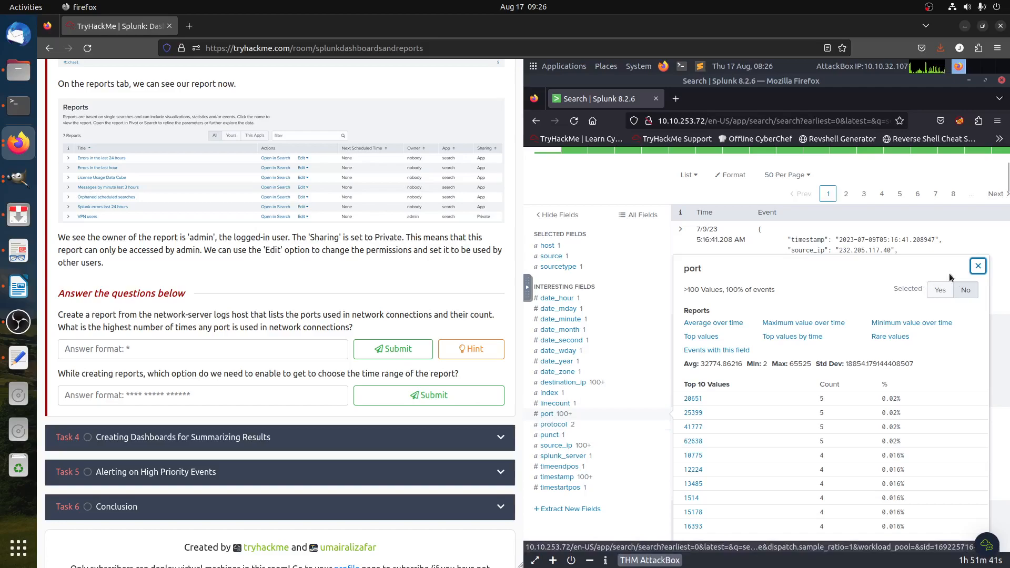
{"action": "left_click", "coordinate": [978, 266]}
{"action": "scroll", "coordinate": [706, 318], "scroll_direction": "up", "scroll_amount": 5}
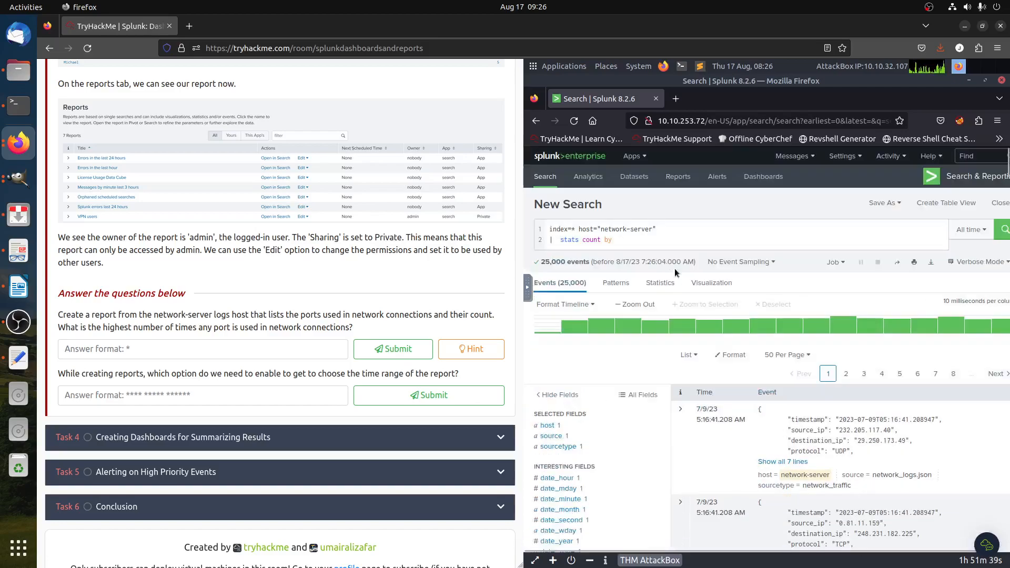
Complete the query as stats count by port, run it, and bring the count column into view
{"action": "left_click", "coordinate": [633, 243]}
{"action": "type", "text": "port"}
{"action": "key", "text": "Return"}
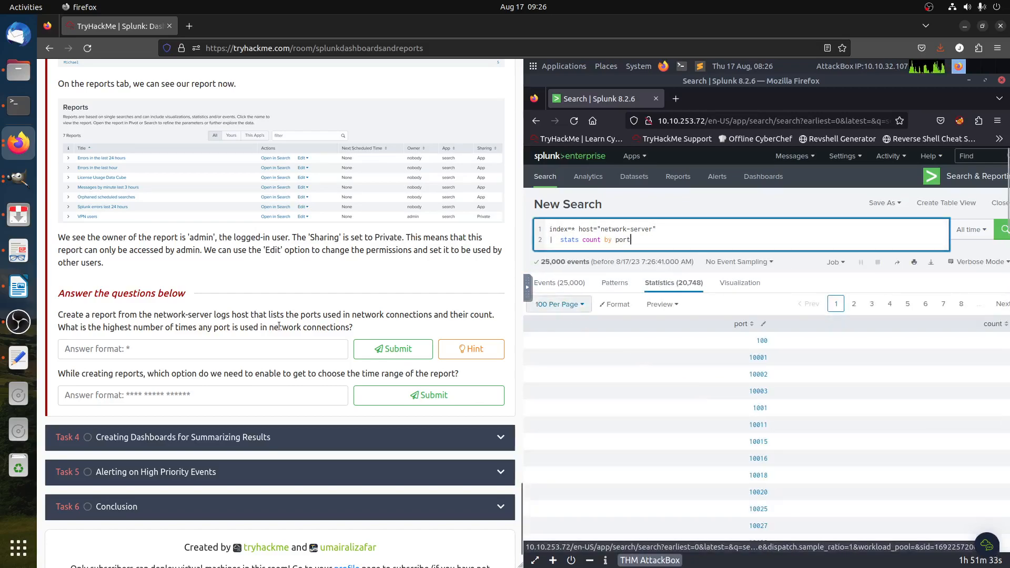
{"action": "left_click_drag", "start_coordinate": [678, 550], "coordinate": [972, 540]}
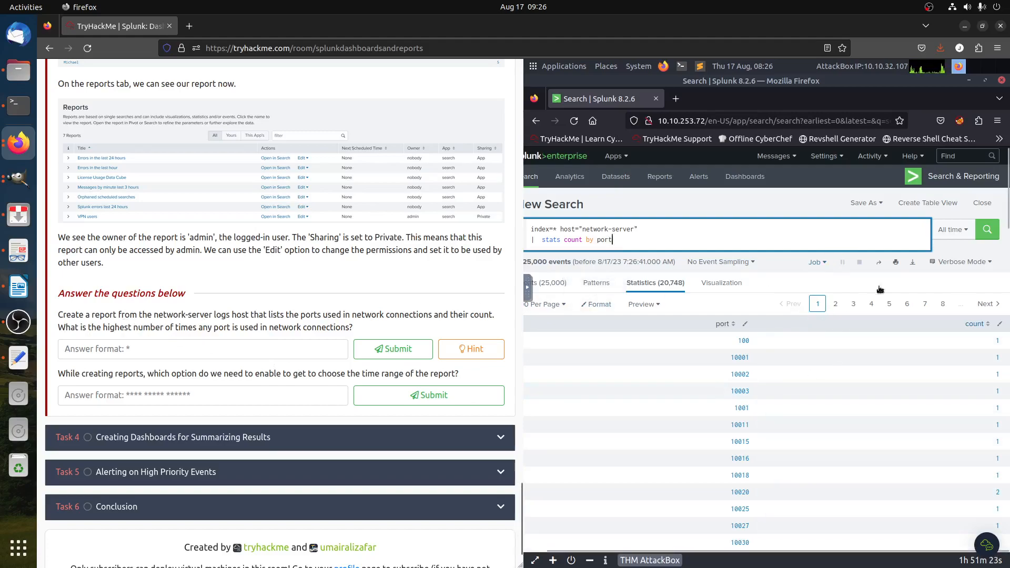
Save the search as a report titled "Ports report" with the description "Ports regarding network server" and view the report
{"action": "left_click", "coordinate": [867, 204]}
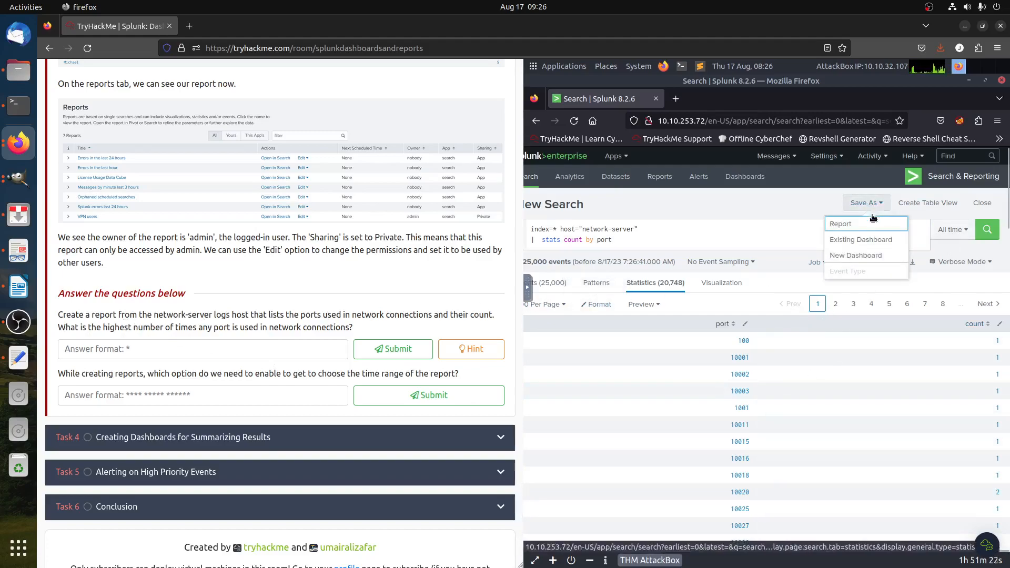
{"action": "left_click", "coordinate": [844, 224]}
{"action": "left_click", "coordinate": [747, 223]}
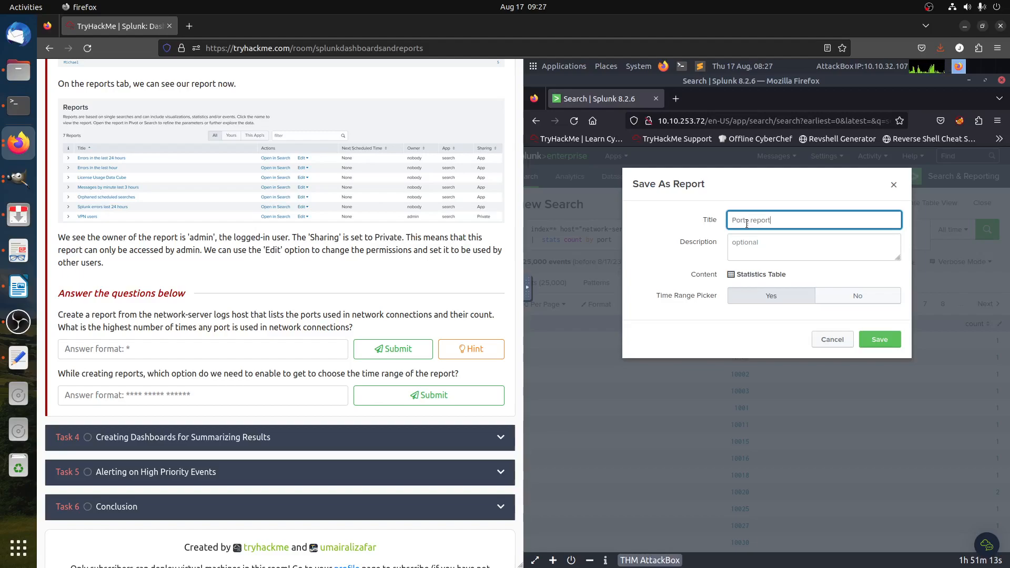
{"action": "key", "text": "Tab"}
{"action": "type", "text": "P"}
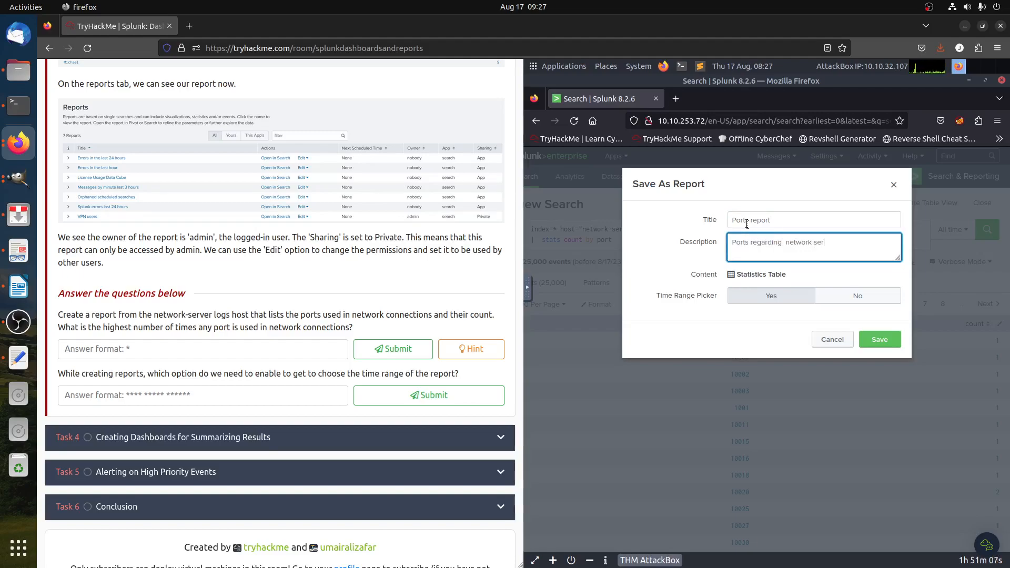
{"action": "left_click", "coordinate": [872, 339]}
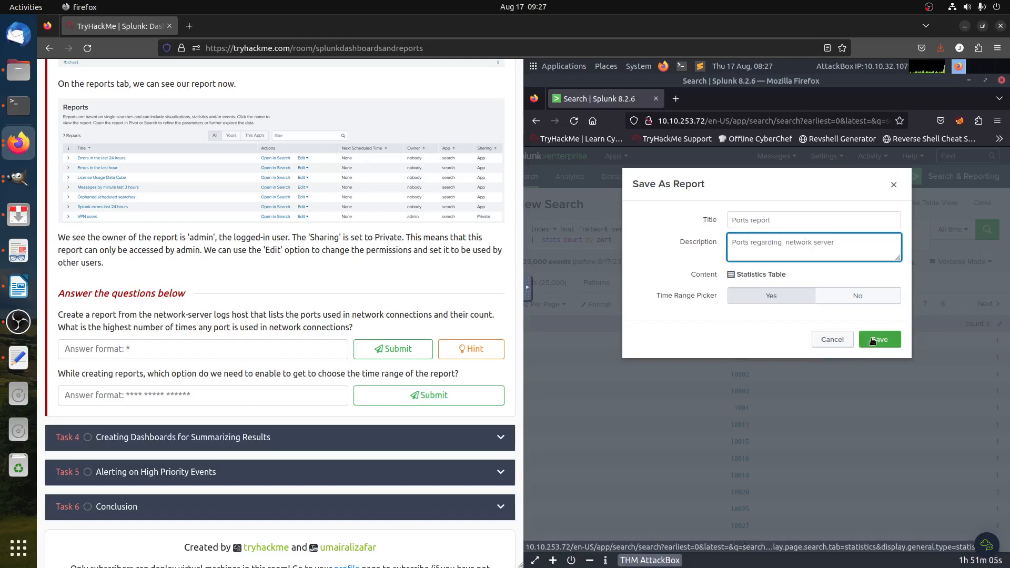
{"action": "left_click", "coordinate": [880, 300]}
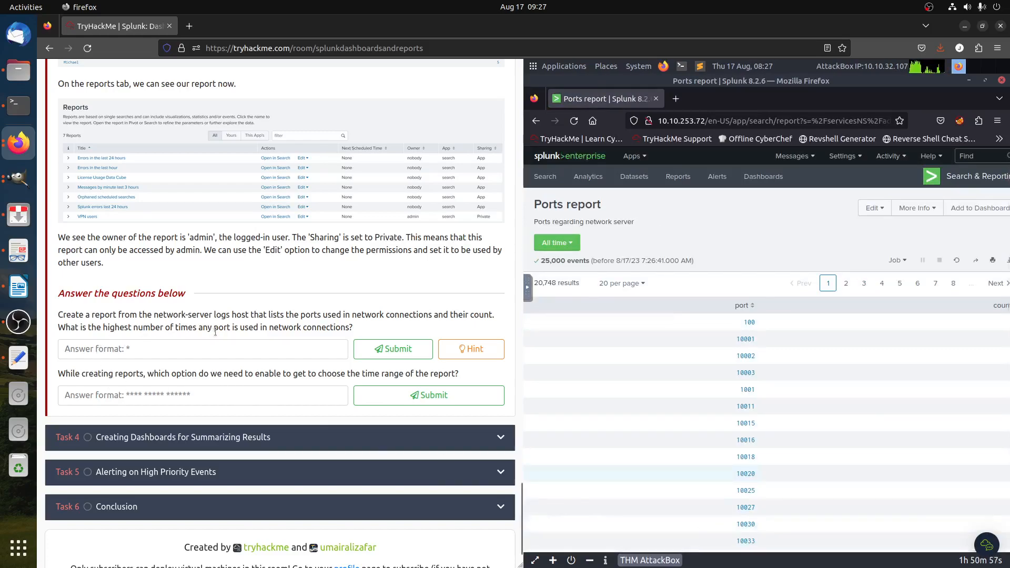
Read the hint for the port question and sort the Ports report by count in descending order
{"action": "left_click", "coordinate": [463, 348]}
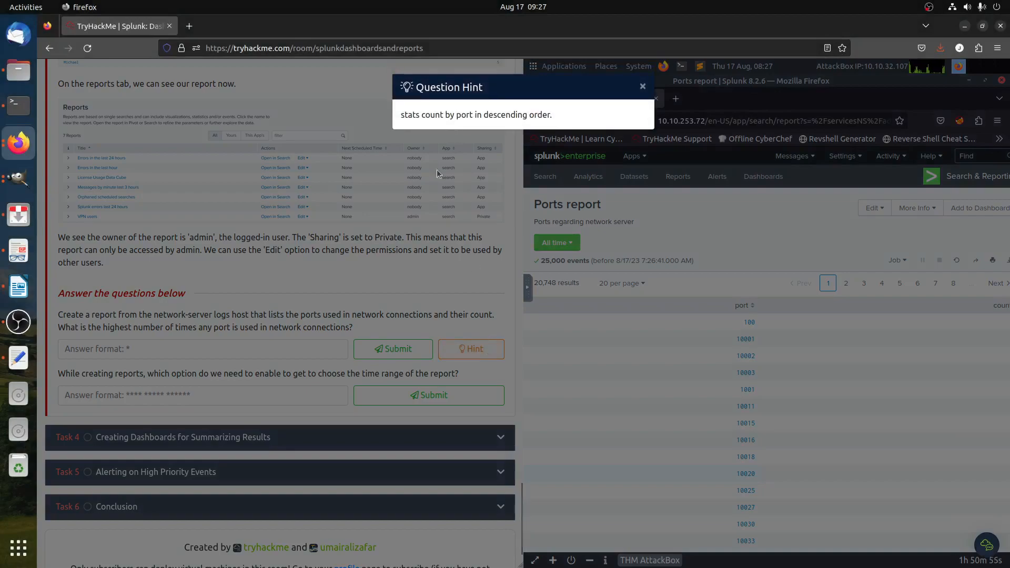
{"action": "left_click", "coordinate": [399, 279]}
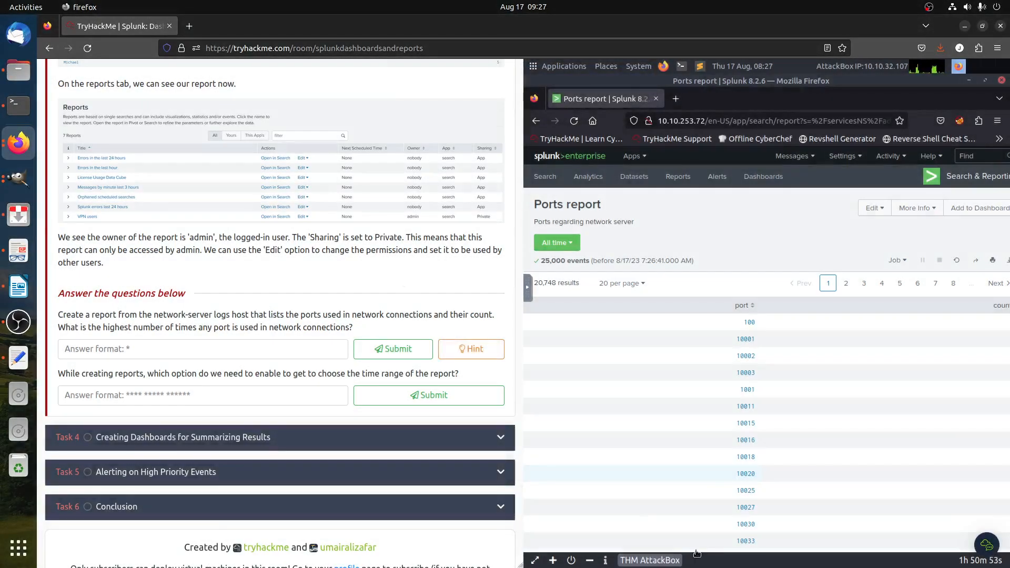
{"action": "left_click_drag", "start_coordinate": [696, 550], "coordinate": [944, 564]}
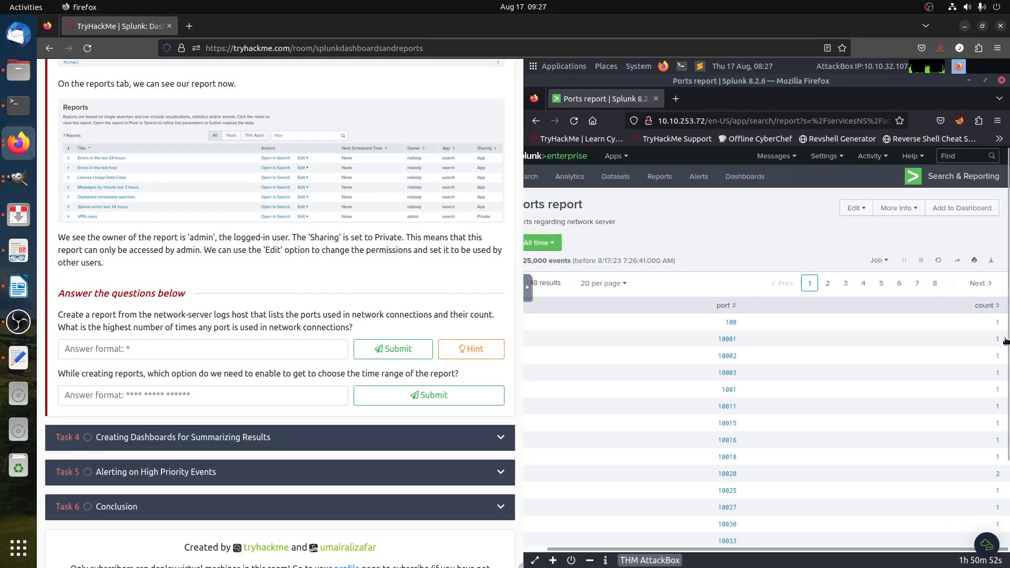
{"action": "left_click", "coordinate": [982, 306]}
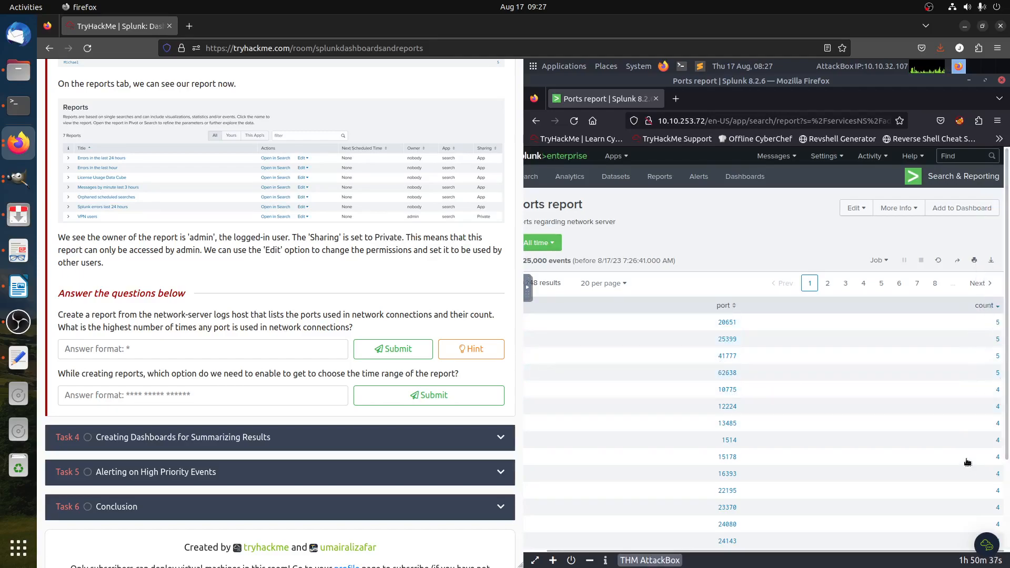
{"action": "scroll", "coordinate": [968, 459], "scroll_direction": "down", "scroll_amount": 3}
{"action": "scroll", "coordinate": [968, 457], "scroll_direction": "up", "scroll_amount": 3}
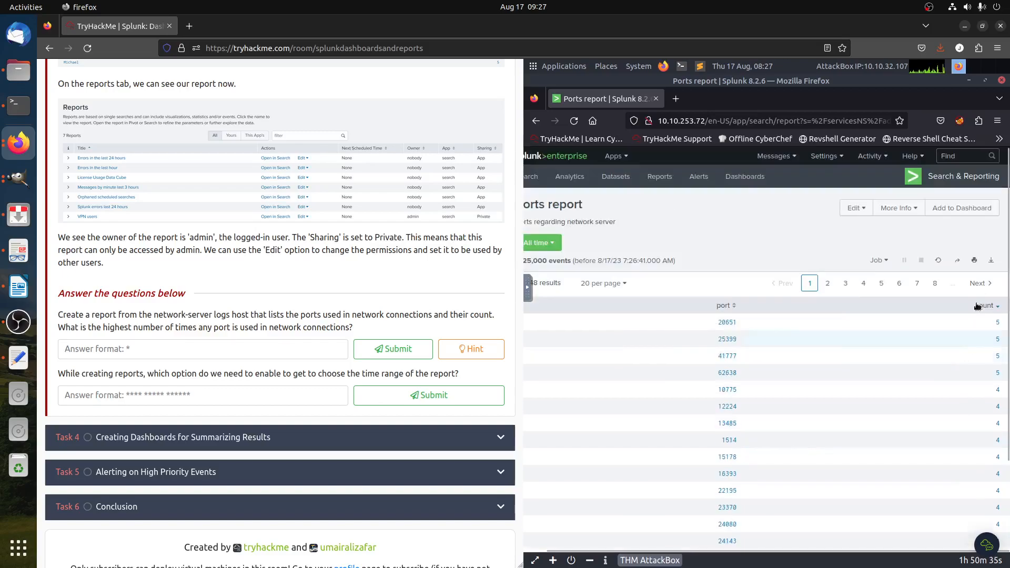
Submit 5 as the answer for the highest number of times any port is used
{"action": "left_click", "coordinate": [126, 352]}
{"action": "type", "text": "5"}
{"action": "left_click", "coordinate": [389, 355]}
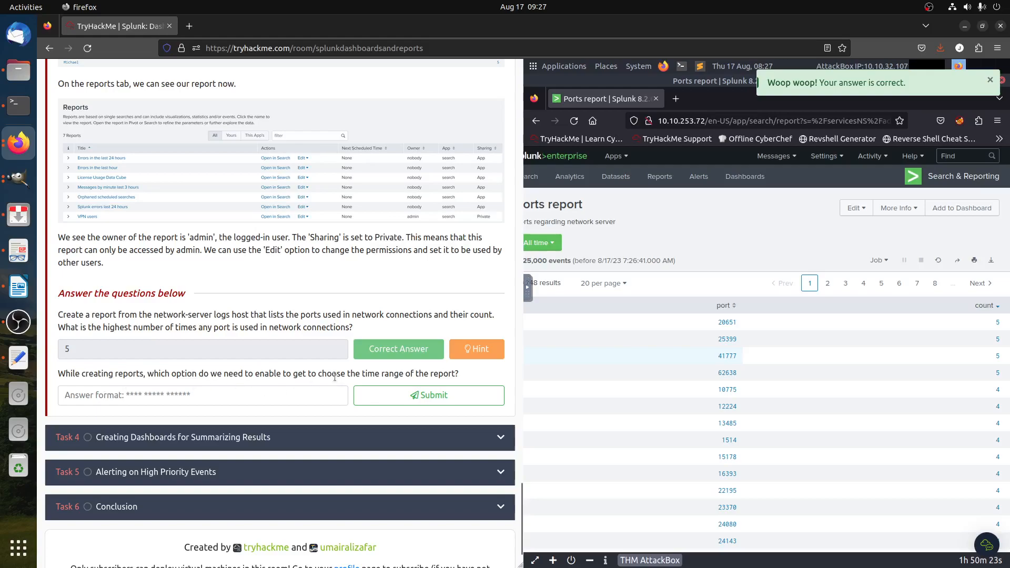
Read the question about choosing a report's time range, and run a new search for index=* over All time
{"action": "left_click_drag", "start_coordinate": [458, 374], "coordinate": [307, 373]}
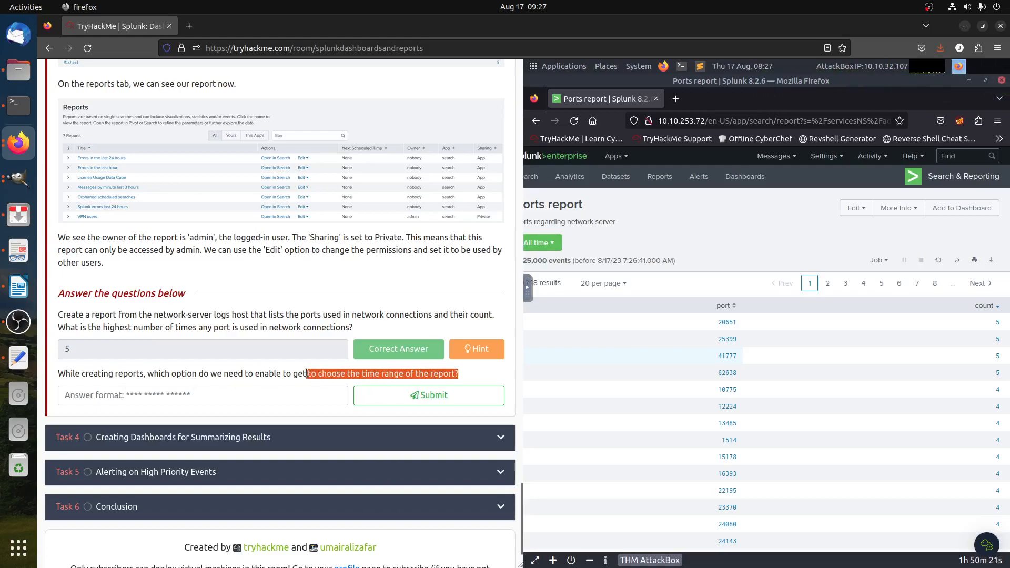
{"action": "left_click", "coordinate": [655, 180]}
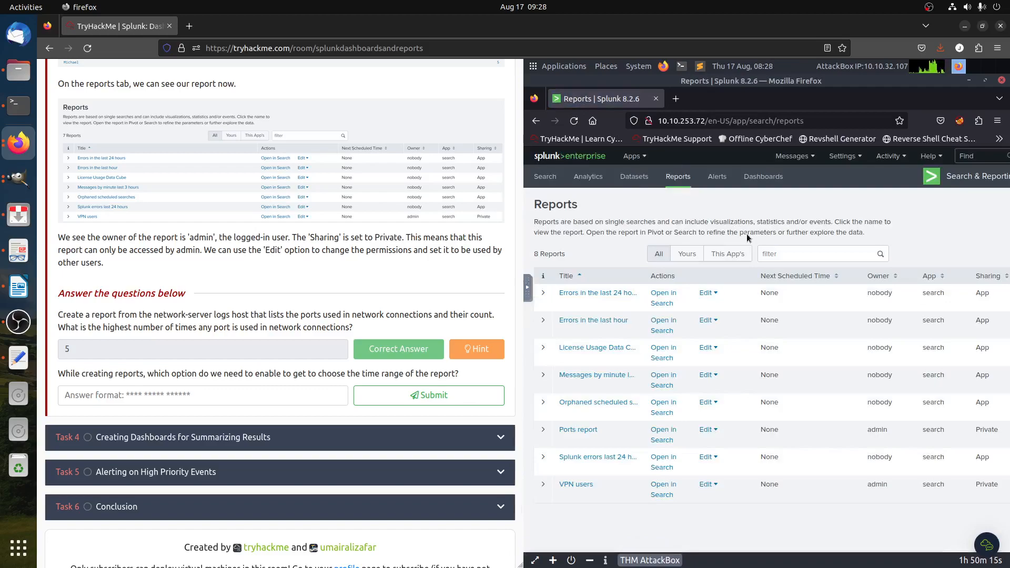
{"action": "left_click", "coordinate": [548, 178]}
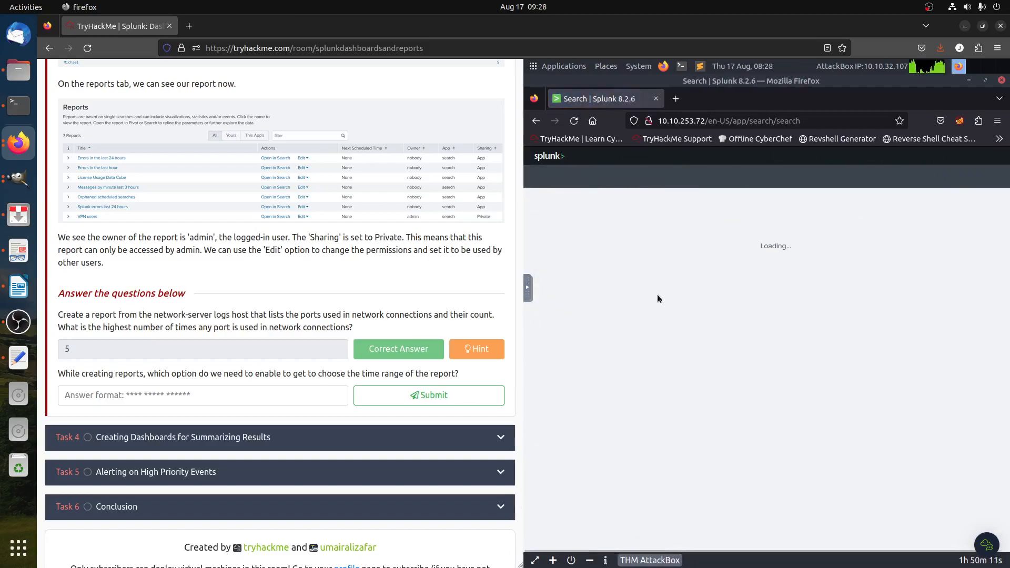
{"action": "left_click", "coordinate": [982, 231]}
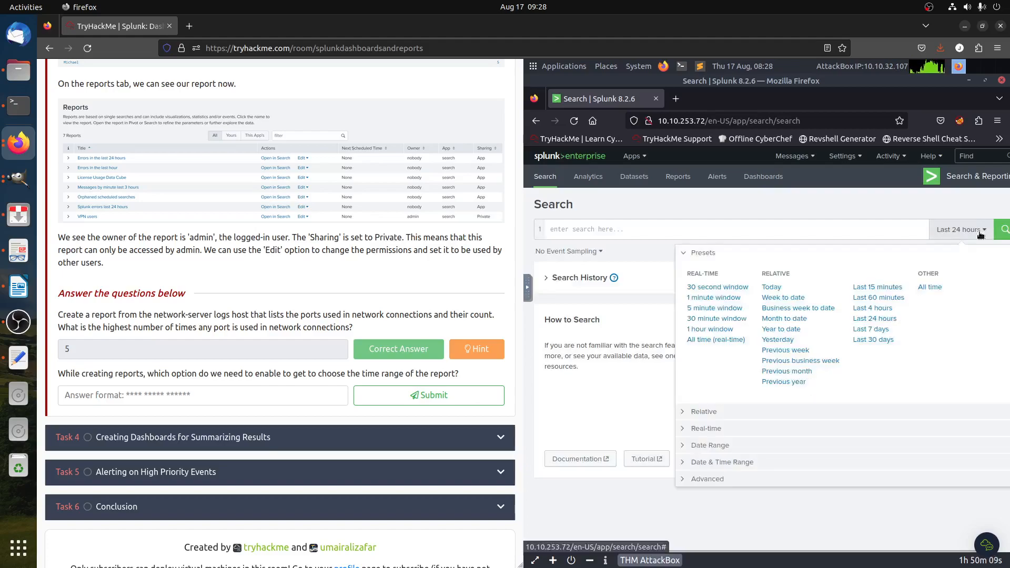
{"action": "left_click", "coordinate": [930, 290]}
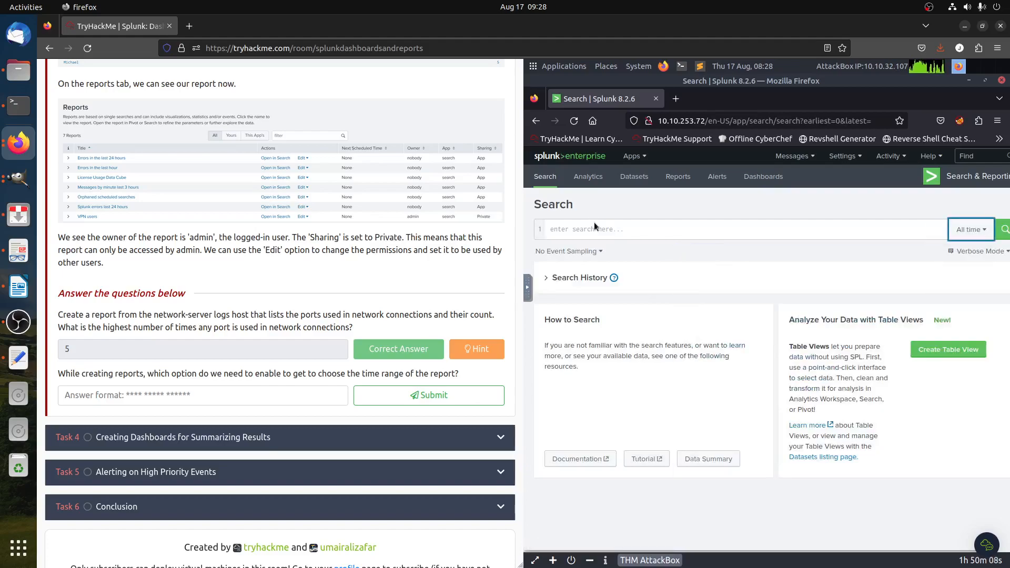
{"action": "left_click", "coordinate": [597, 226]}
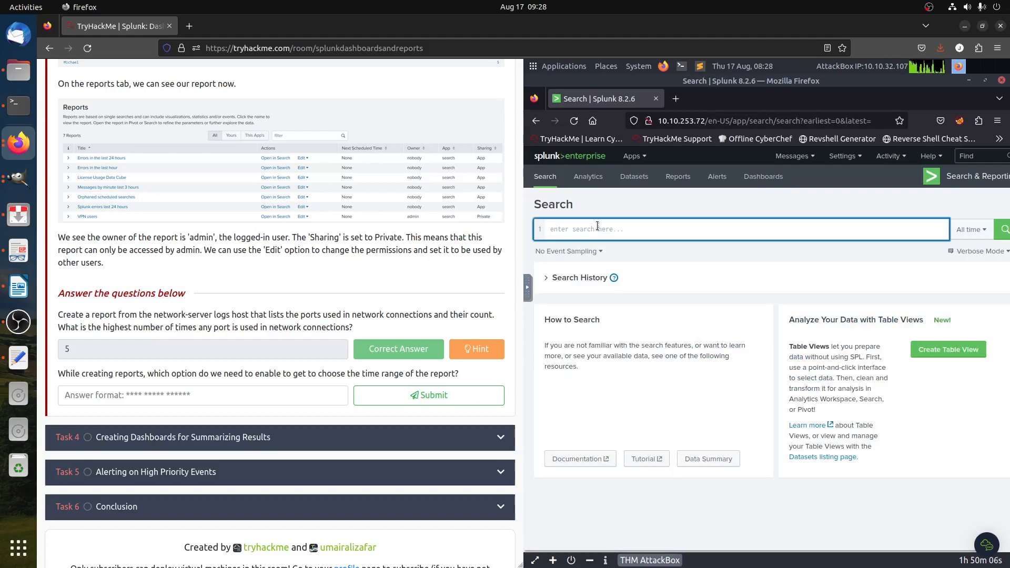
{"action": "type", "text": "ind"}
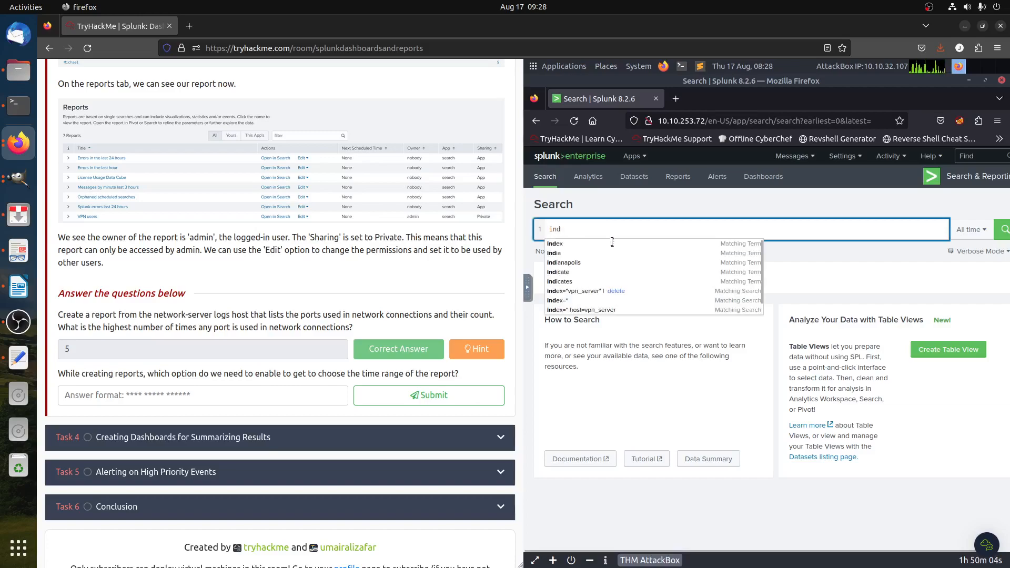
{"action": "left_click", "coordinate": [591, 299]}
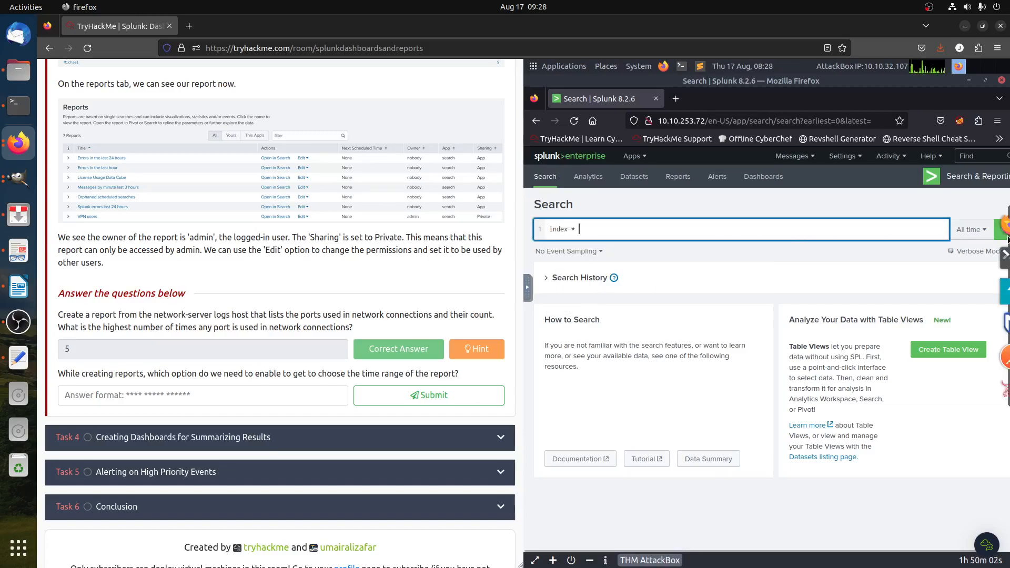
{"action": "left_click", "coordinate": [1001, 232]}
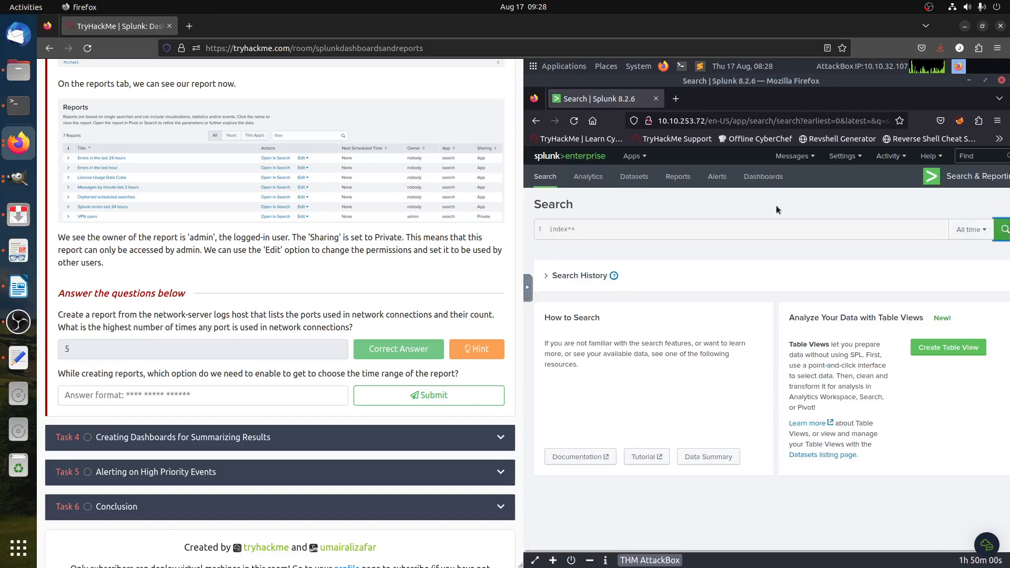
Start saving the index=* search as a report and submit its option name "Time Range Picker" as the answer to the report time range question
{"action": "left_click", "coordinate": [679, 196]}
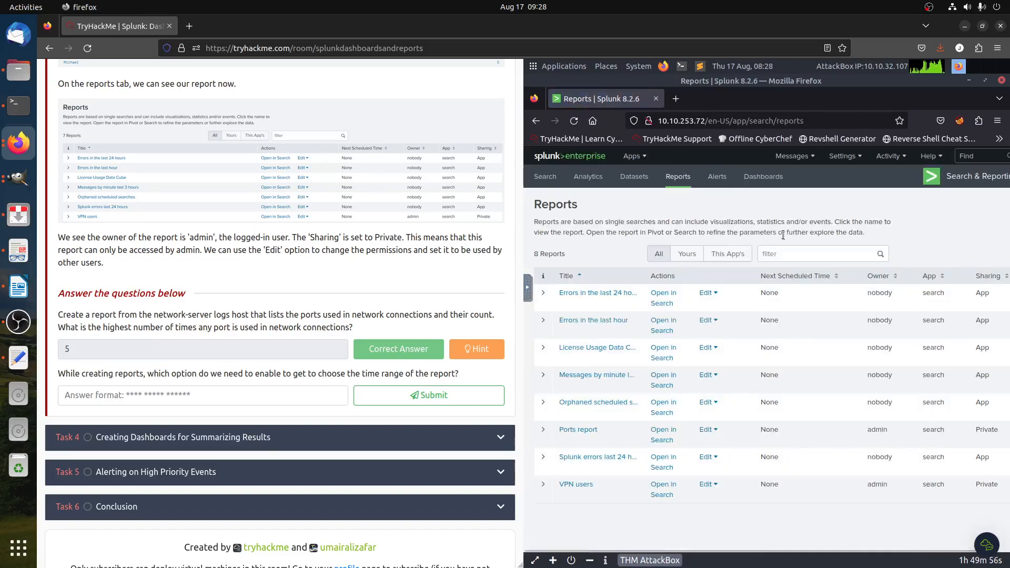
{"action": "left_click", "coordinate": [529, 120]}
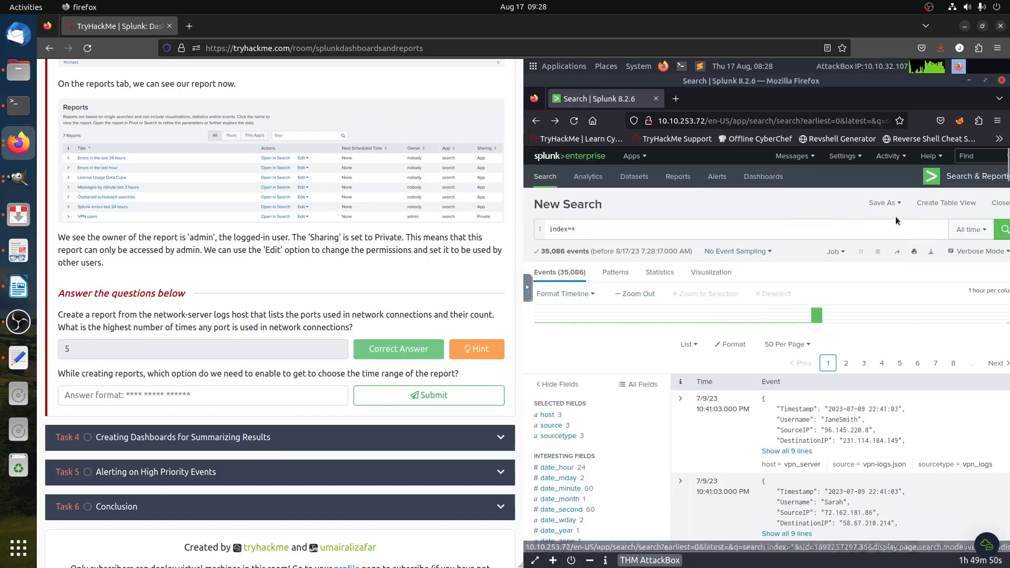
{"action": "left_click", "coordinate": [897, 204]}
{"action": "left_click", "coordinate": [849, 227]}
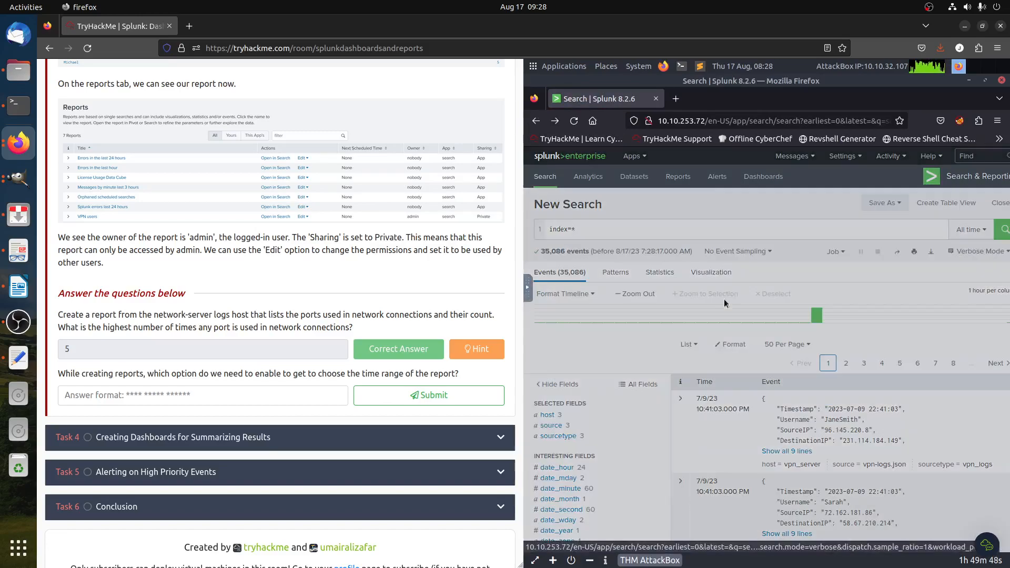
{"action": "left_click_drag", "start_coordinate": [715, 296], "coordinate": [661, 295]}
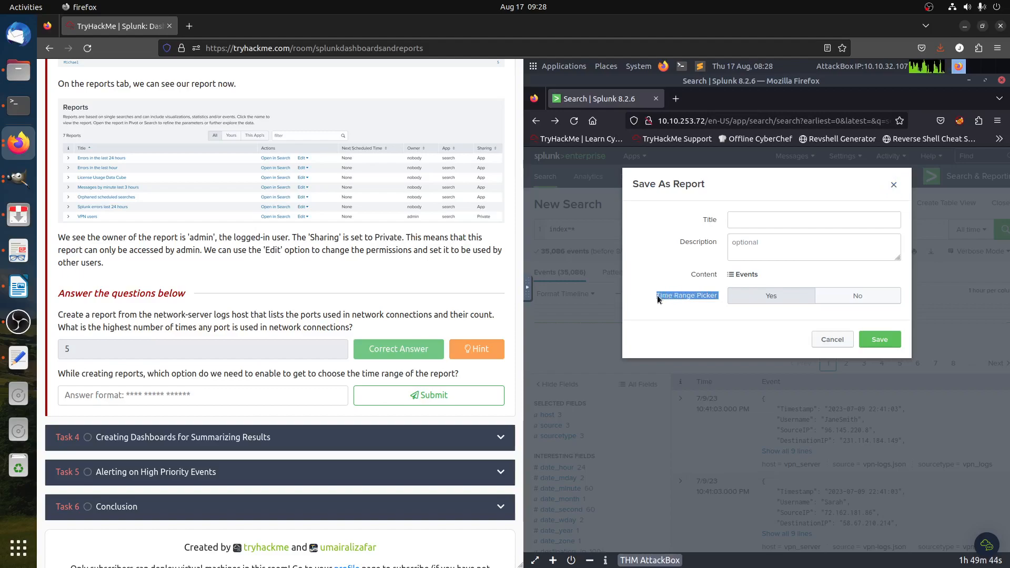
{"action": "middle_click", "coordinate": [222, 403]}
{"action": "left_click", "coordinate": [429, 395]}
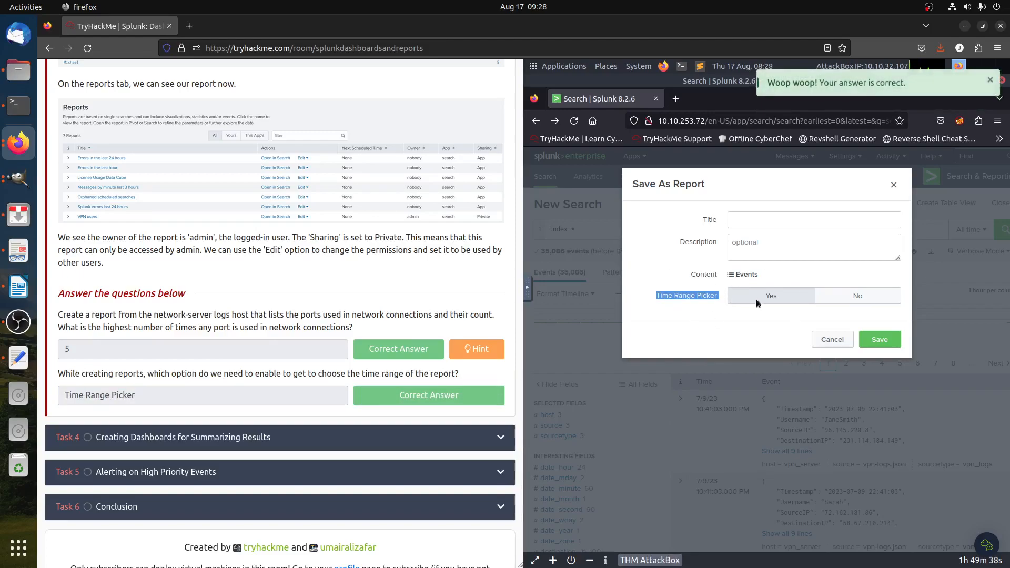
Open the saved Ports report from the reports list and examine its time range selector
{"action": "left_click", "coordinate": [600, 301]}
{"action": "left_click", "coordinate": [677, 177]}
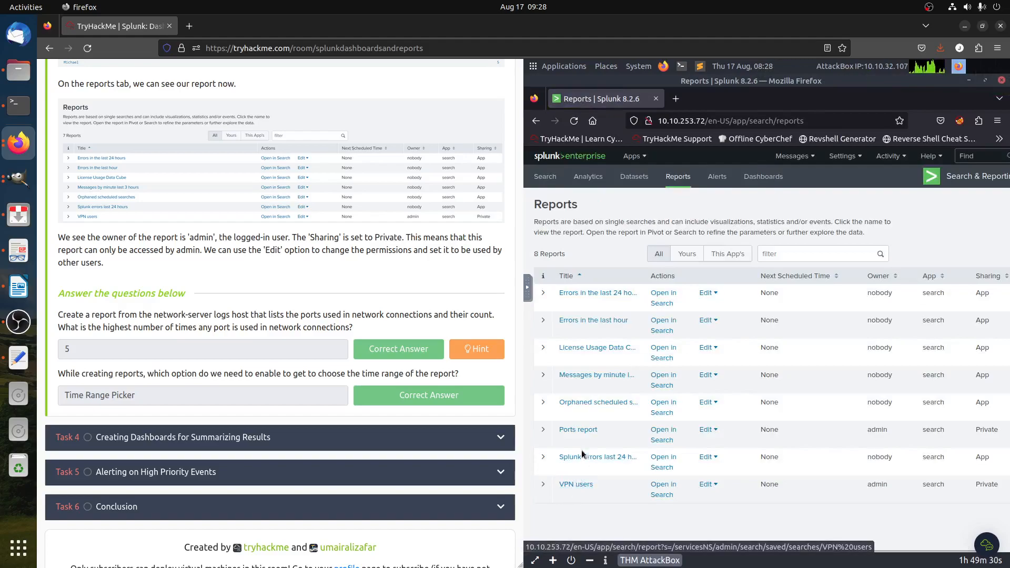
{"action": "left_click", "coordinate": [579, 432]}
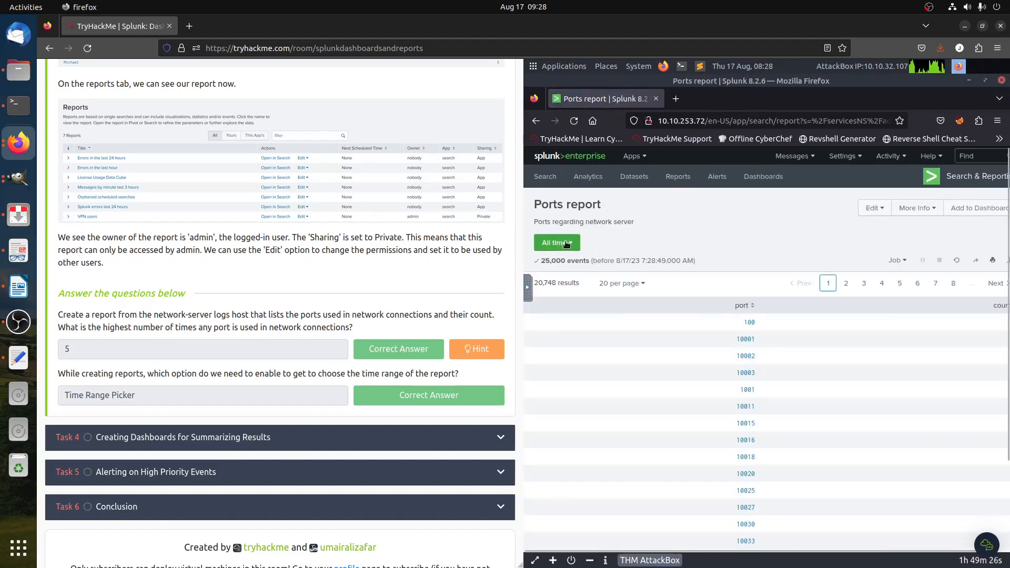
{"action": "left_click", "coordinate": [568, 243]}
{"action": "left_click", "coordinate": [568, 243]}
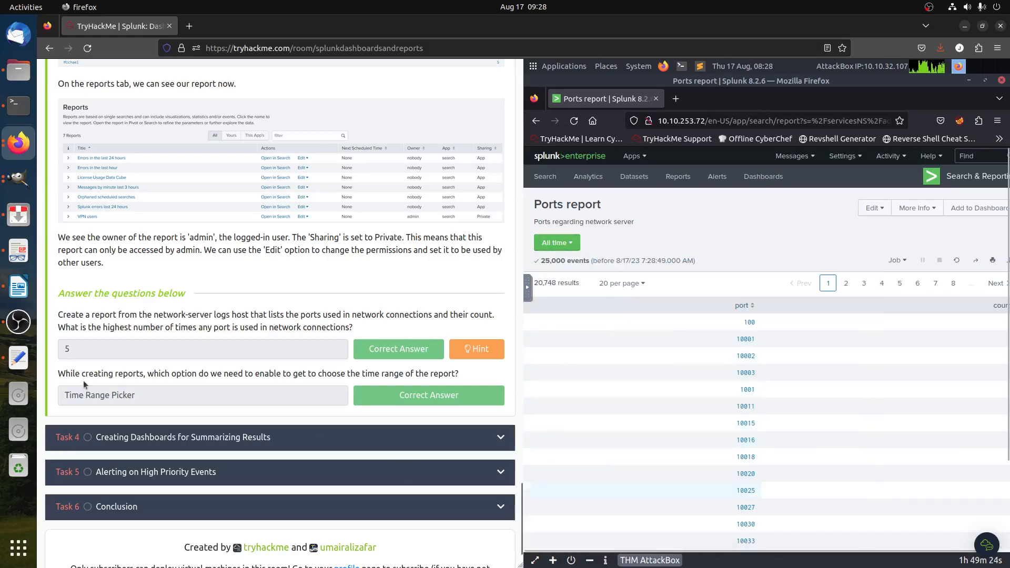
Expand Task 4, Creating Dashboards for Summarizing Results, and read its introduction from the beginning
{"action": "left_click", "coordinate": [126, 436]}
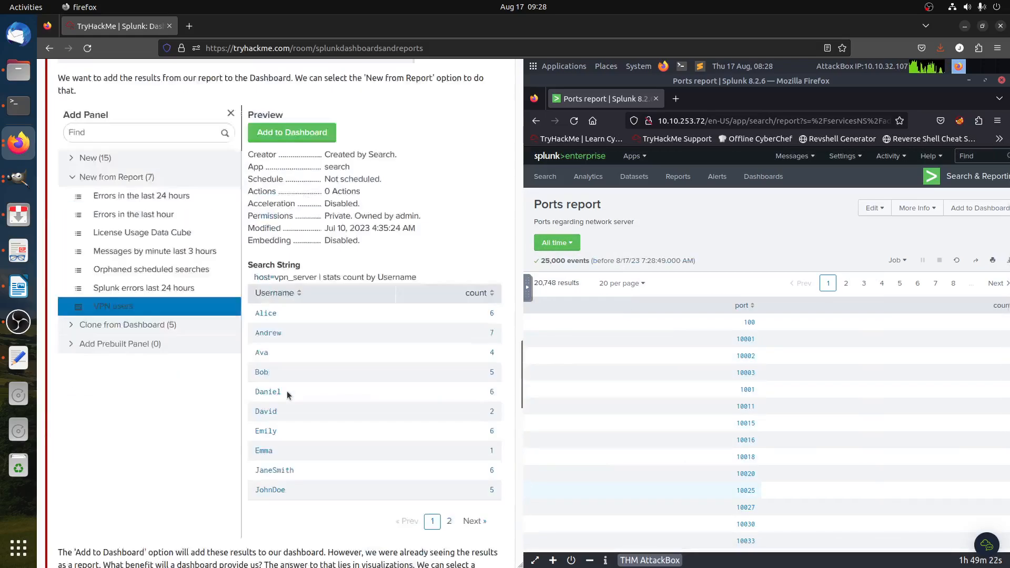
{"action": "scroll", "coordinate": [287, 396], "scroll_direction": "up", "scroll_amount": 18}
{"action": "scroll", "coordinate": [287, 402], "scroll_direction": "down", "scroll_amount": 3}
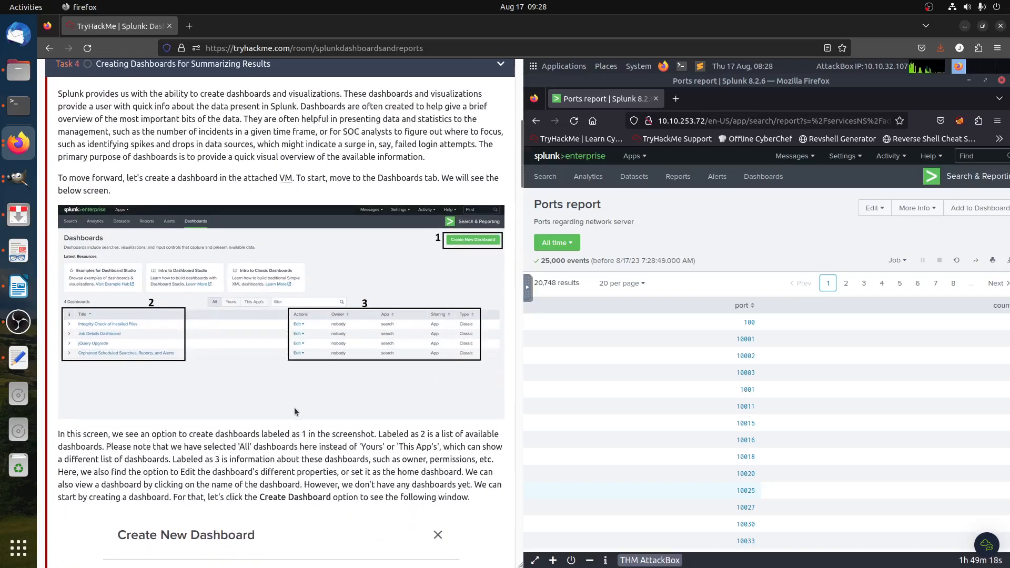
Start a new Splunk dashboard, read the room's creation instructions, and title the dashboard "VPN users"
{"action": "left_click", "coordinate": [772, 186]}
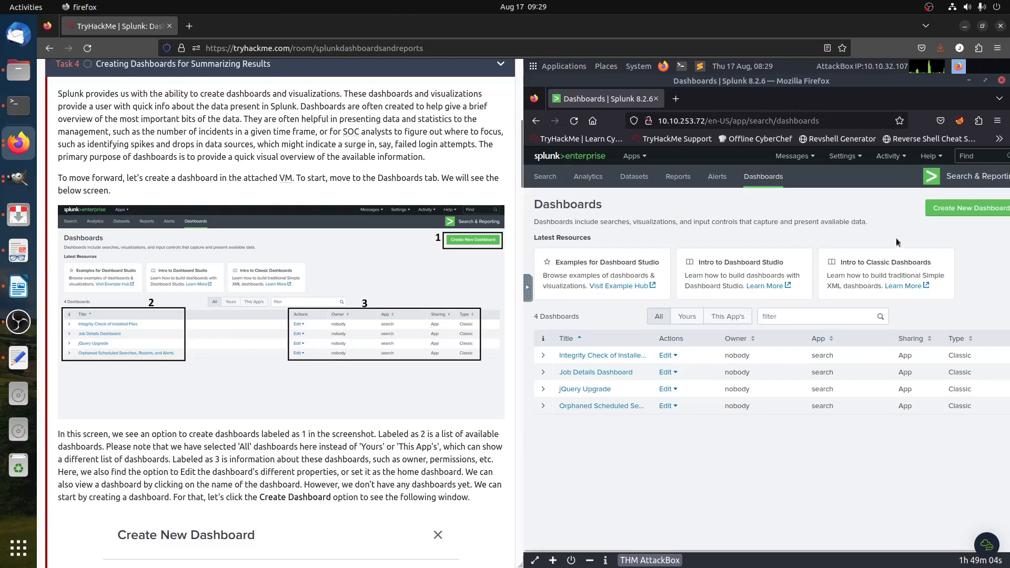
{"action": "left_click", "coordinate": [989, 214]}
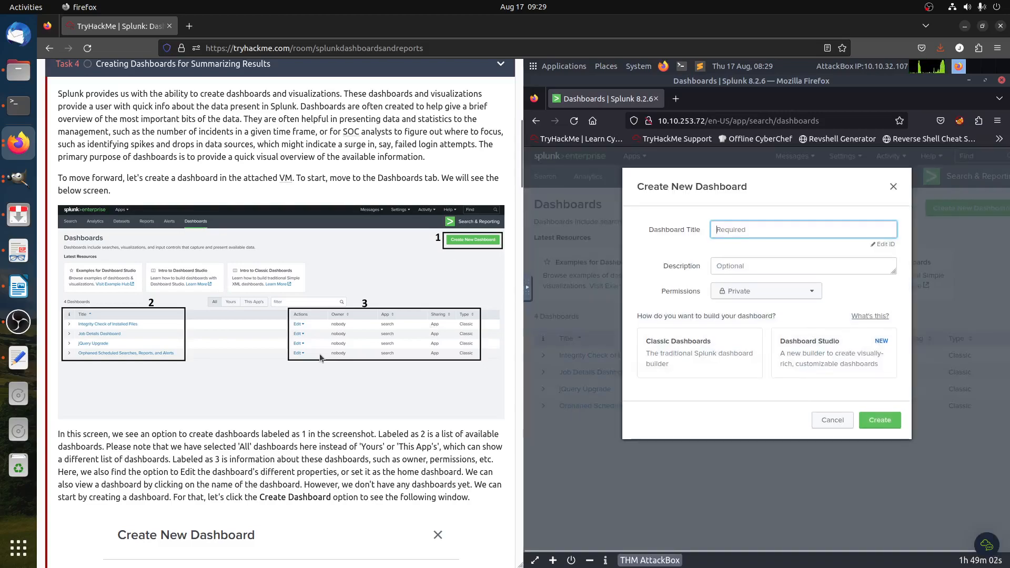
{"action": "scroll", "coordinate": [326, 347], "scroll_direction": "down", "scroll_amount": 2}
{"action": "scroll", "coordinate": [326, 347], "scroll_direction": "down", "scroll_amount": 6}
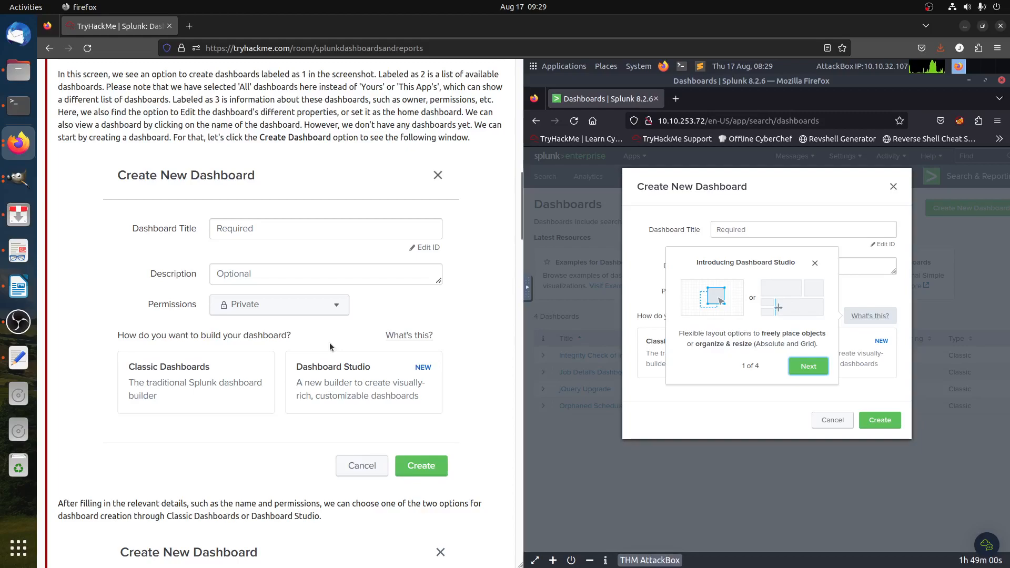
{"action": "scroll", "coordinate": [331, 346], "scroll_direction": "down", "scroll_amount": 3}
{"action": "scroll", "coordinate": [332, 343], "scroll_direction": "down", "scroll_amount": 3}
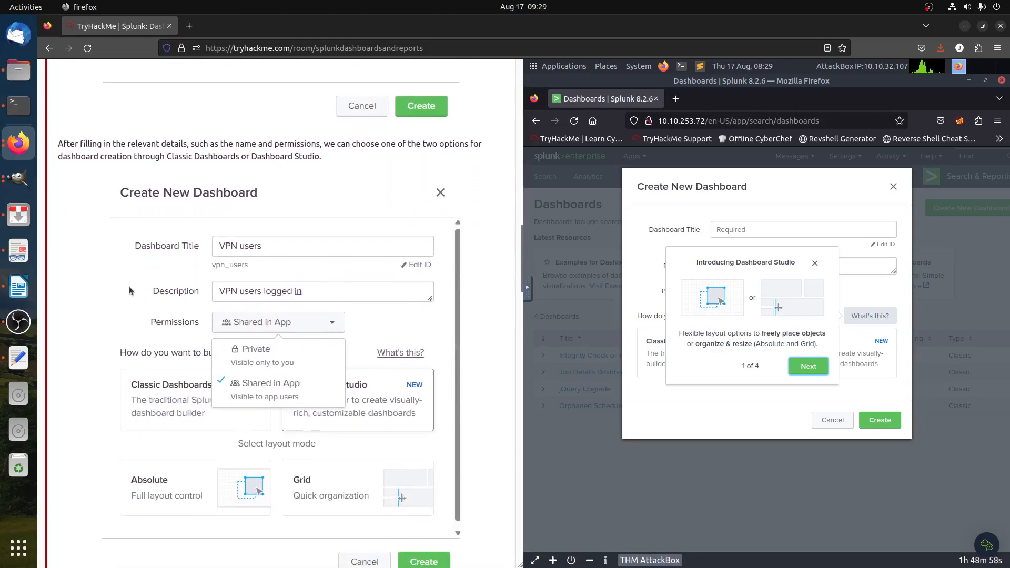
{"action": "left_click", "coordinate": [744, 230]}
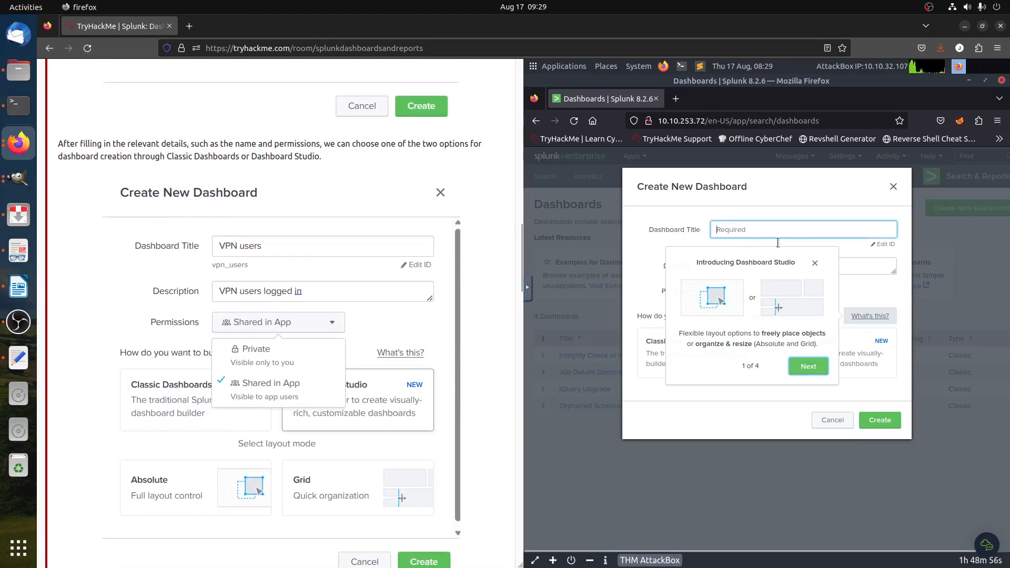
{"action": "type", "text": "VPN users"}
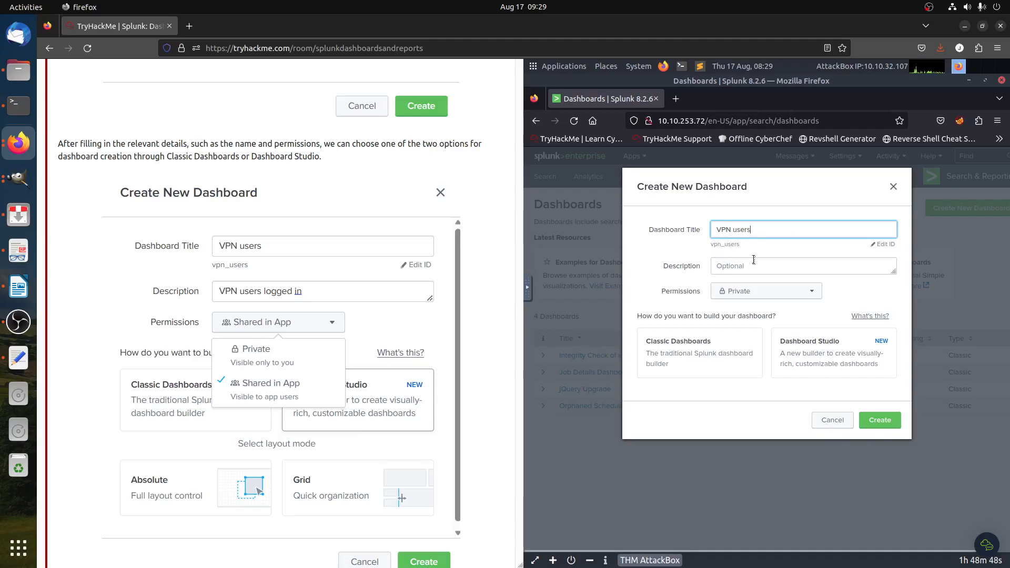
Set the dashboard's permissions to Shared in App and description to "VPN users logged in", and create it with Classic Dashboards
{"action": "left_click", "coordinate": [774, 296]}
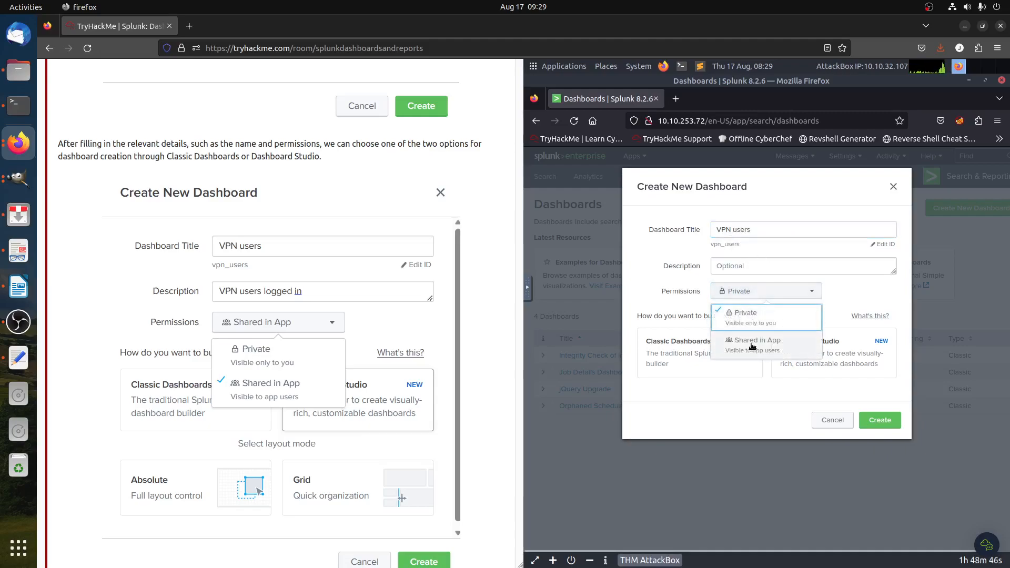
{"action": "left_click", "coordinate": [753, 344]}
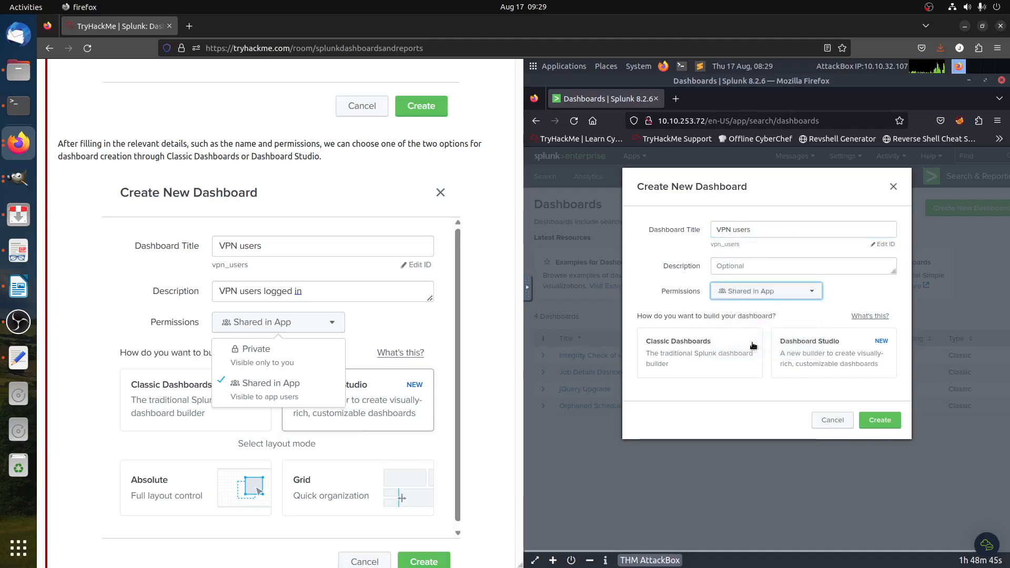
{"action": "left_click", "coordinate": [759, 268]}
{"action": "type", "text": "VPN users logged in"}
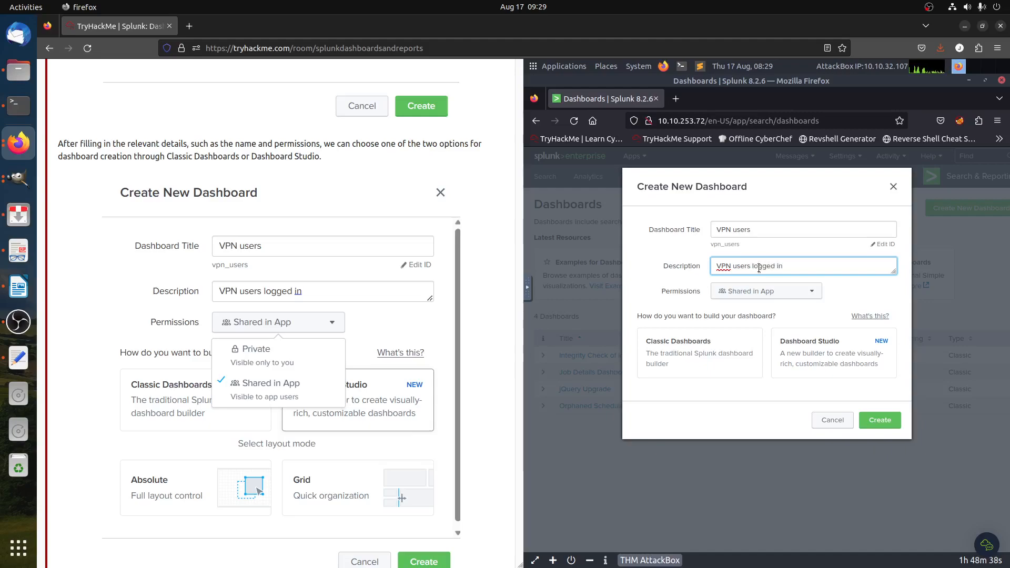
{"action": "left_click", "coordinate": [687, 358]}
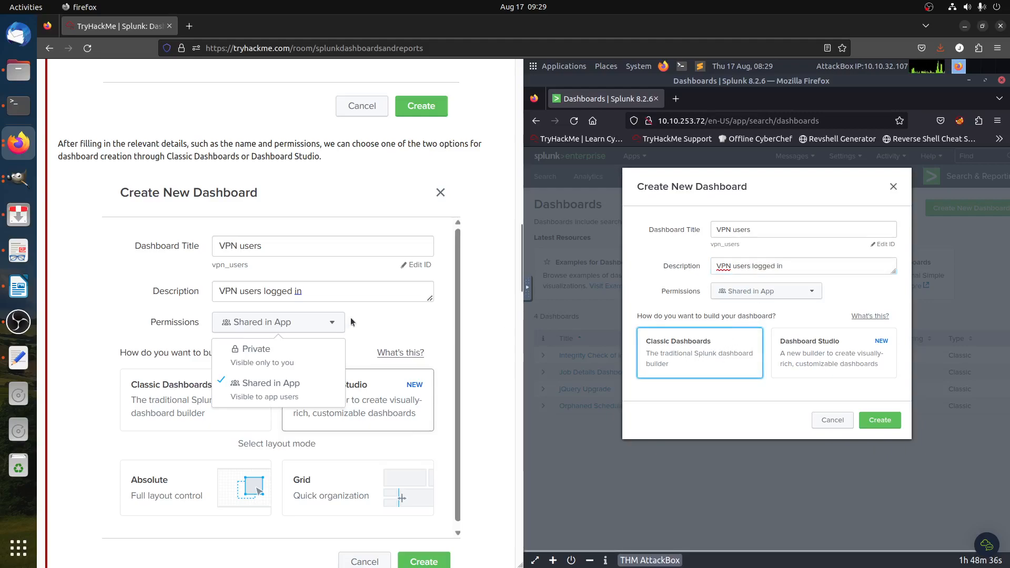
{"action": "scroll", "coordinate": [355, 326], "scroll_direction": "down", "scroll_amount": 3}
{"action": "scroll", "coordinate": [250, 337], "scroll_direction": "down", "scroll_amount": 3}
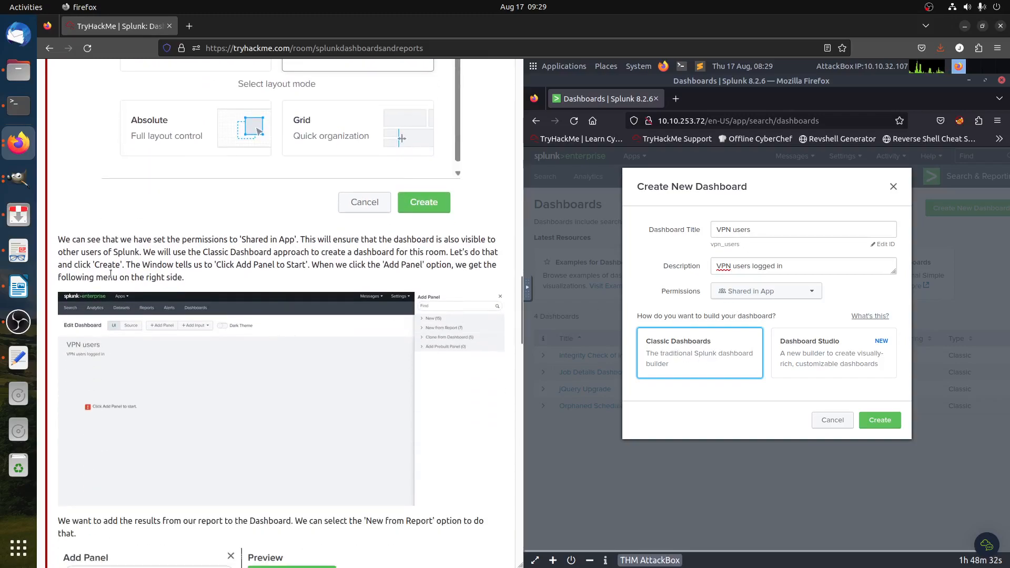
{"action": "left_click", "coordinate": [874, 421]}
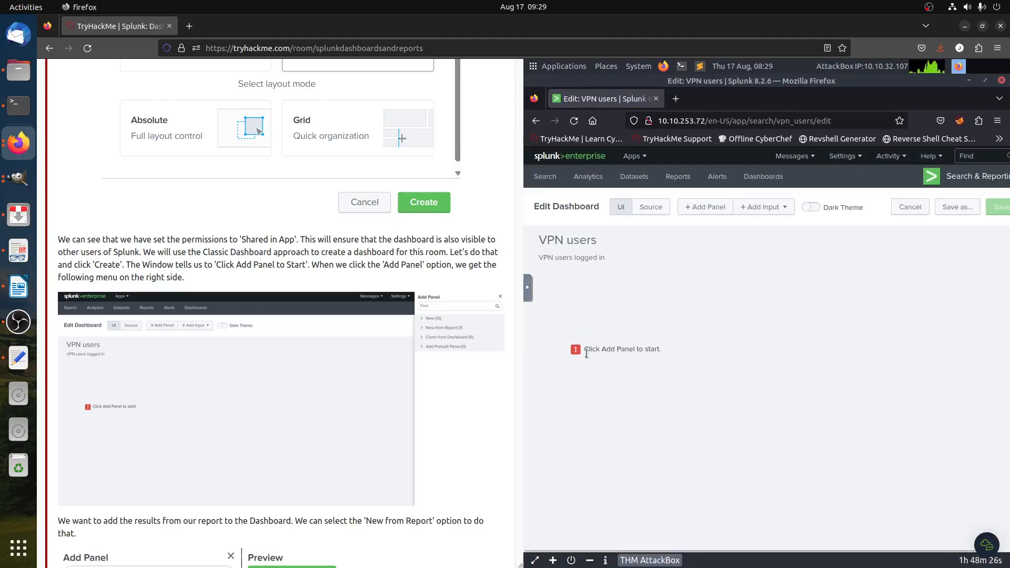
Add the saved VPN users report to the dashboard as a new panel
{"action": "left_click", "coordinate": [702, 207]}
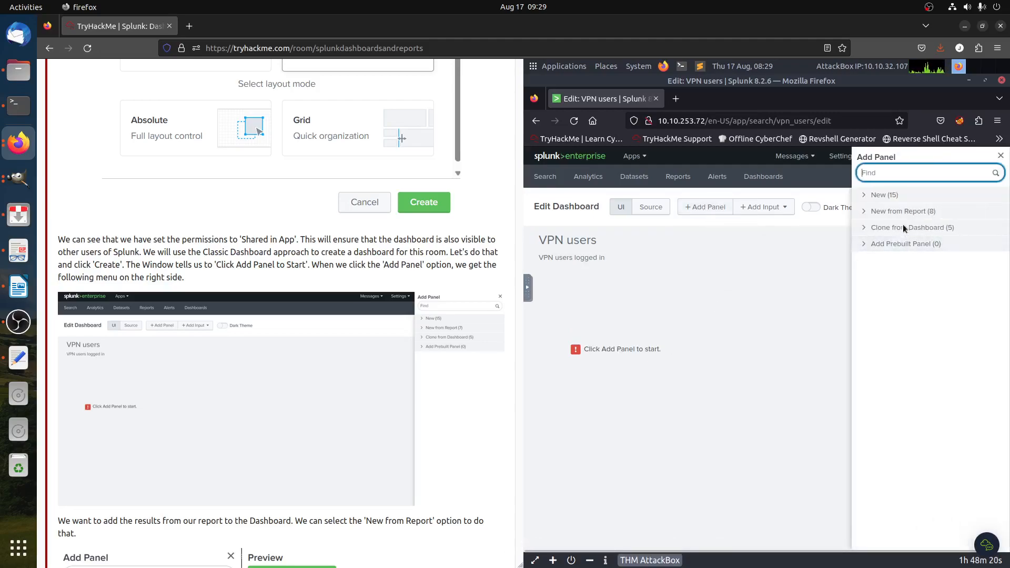
{"action": "left_click", "coordinate": [864, 212]}
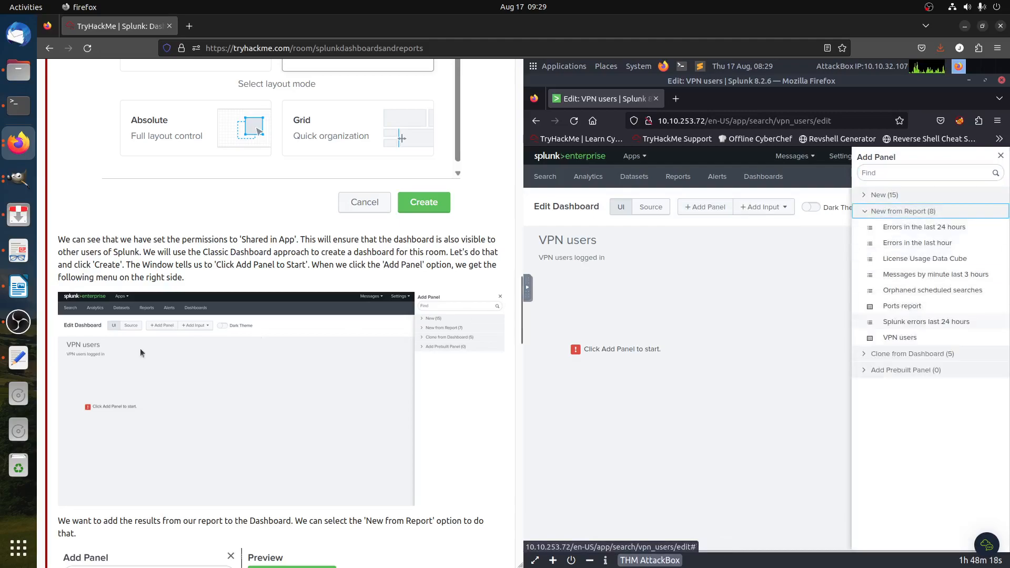
{"action": "scroll", "coordinate": [246, 365], "scroll_direction": "down", "scroll_amount": 7}
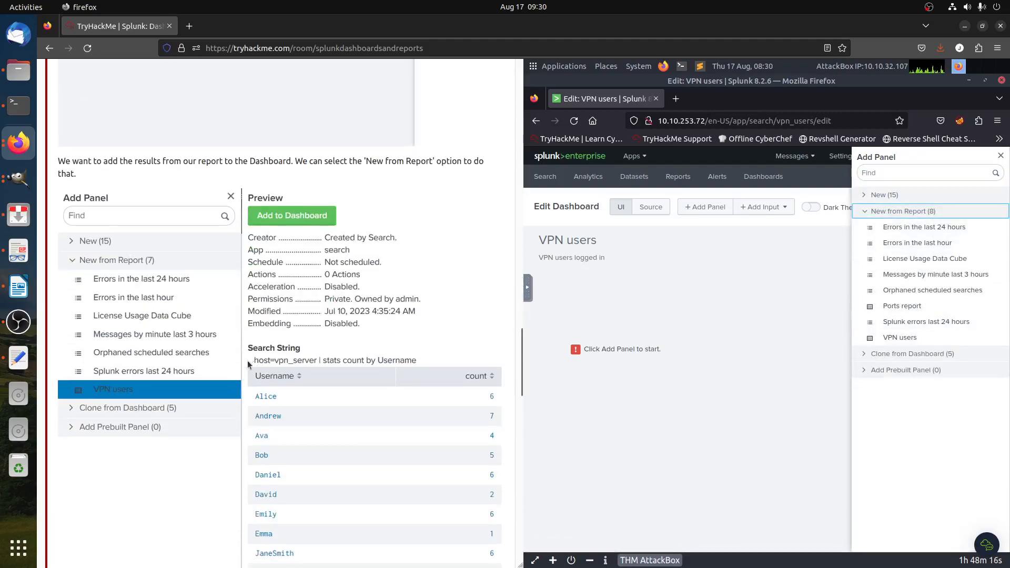
{"action": "left_click", "coordinate": [898, 339]}
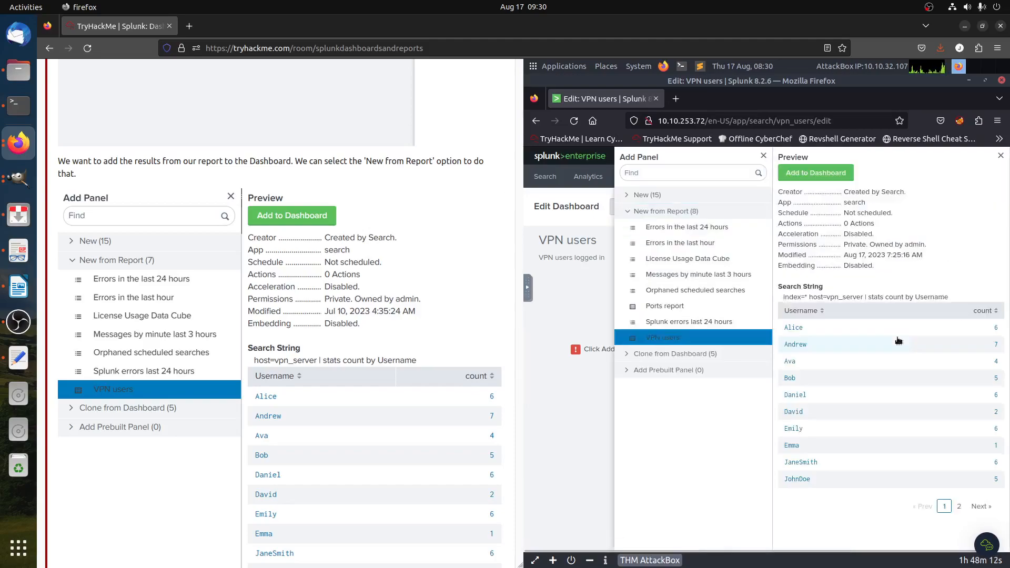
{"action": "left_click", "coordinate": [791, 173]}
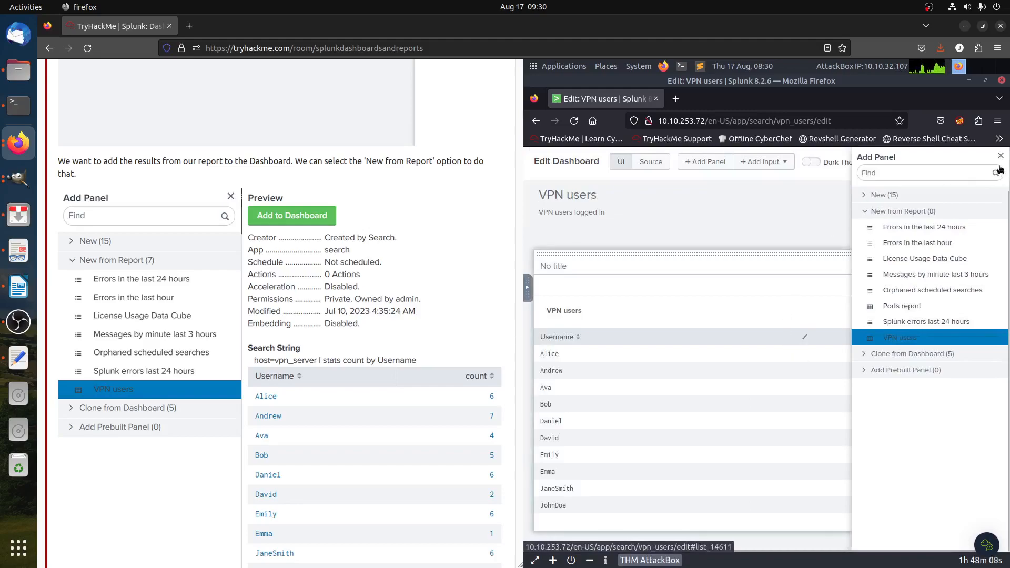
{"action": "left_click", "coordinate": [755, 288]}
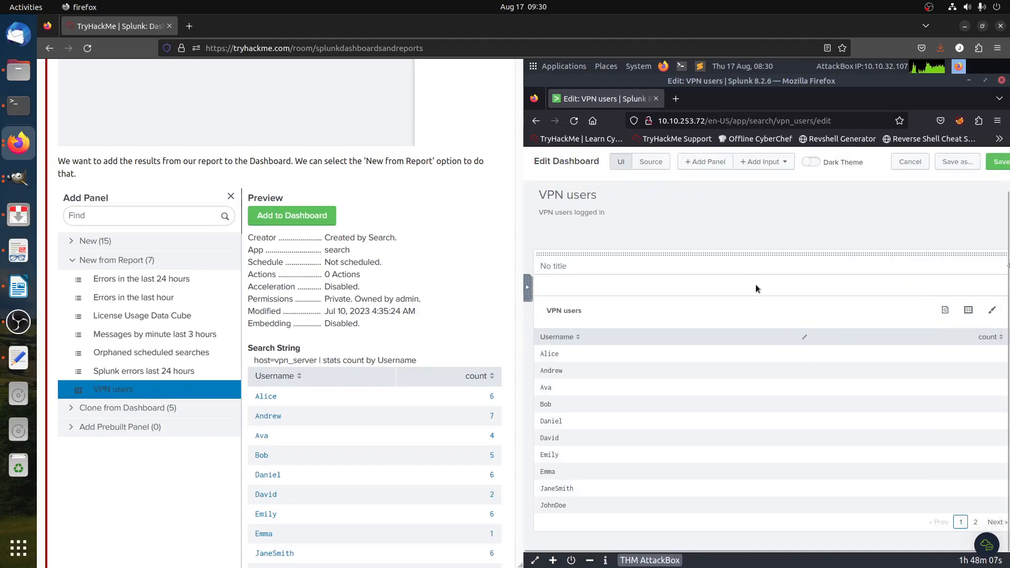
Change the VPN users panel's visualization to a column chart, following the room's instructions, and save the dashboard
{"action": "left_click", "coordinate": [969, 310]}
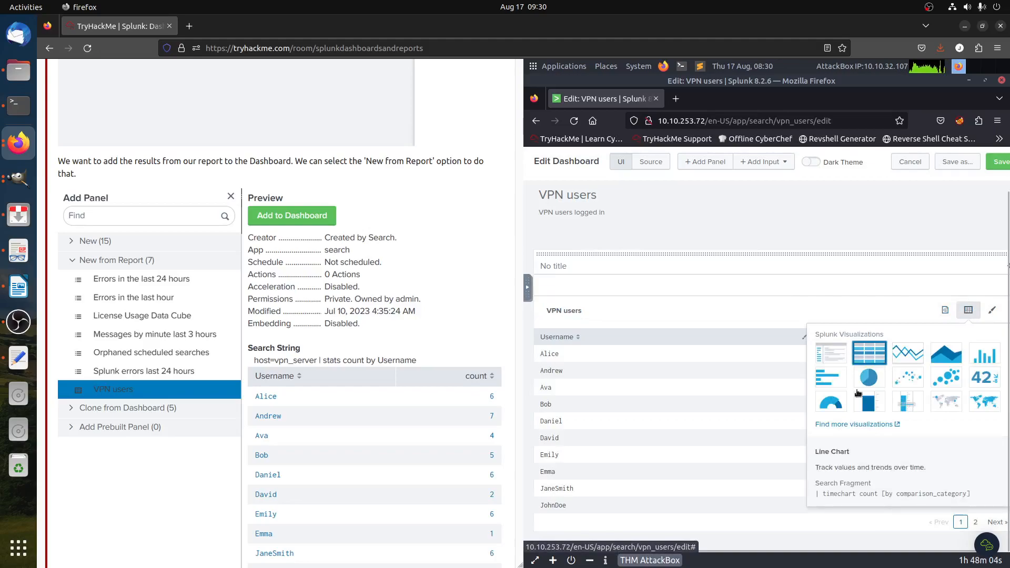
{"action": "scroll", "coordinate": [342, 424], "scroll_direction": "down", "scroll_amount": 7}
{"action": "scroll", "coordinate": [355, 415], "scroll_direction": "down", "scroll_amount": 4}
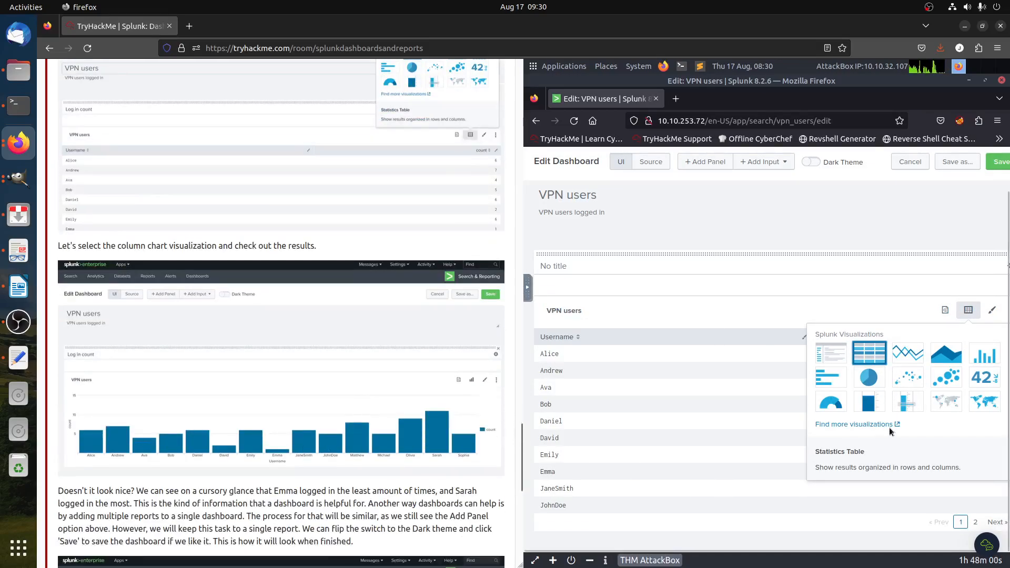
{"action": "left_click", "coordinate": [979, 359]}
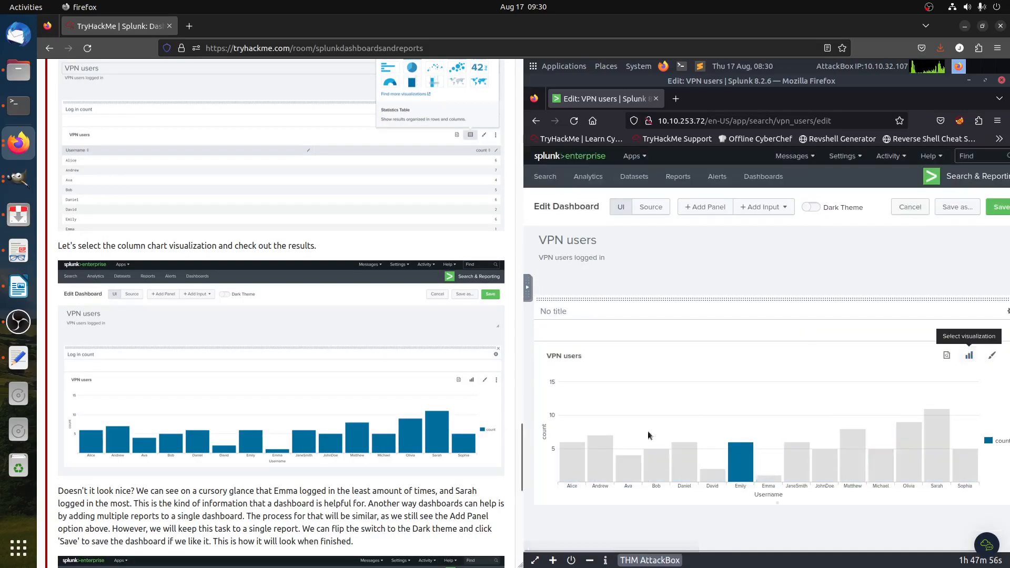
{"action": "left_click", "coordinate": [999, 207]}
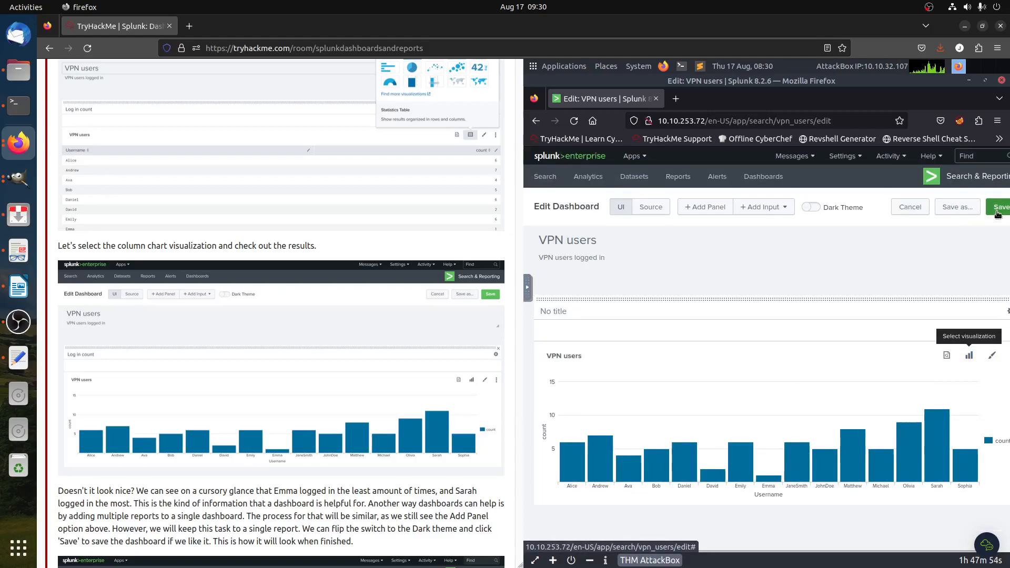
Read the rest of the Task 4 instructions and the first question about web-server status codes
{"action": "scroll", "coordinate": [310, 403], "scroll_direction": "down", "scroll_amount": 5}
{"action": "scroll", "coordinate": [314, 400], "scroll_direction": "down", "scroll_amount": 5}
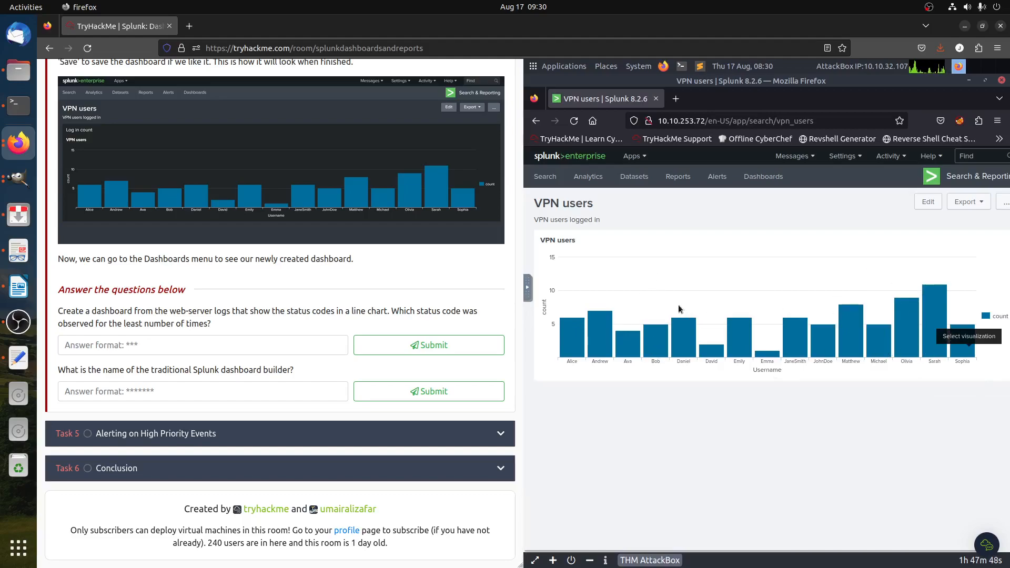
{"action": "scroll", "coordinate": [286, 312], "scroll_direction": "up", "scroll_amount": 1}
{"action": "scroll", "coordinate": [286, 312], "scroll_direction": "up", "scroll_amount": 2}
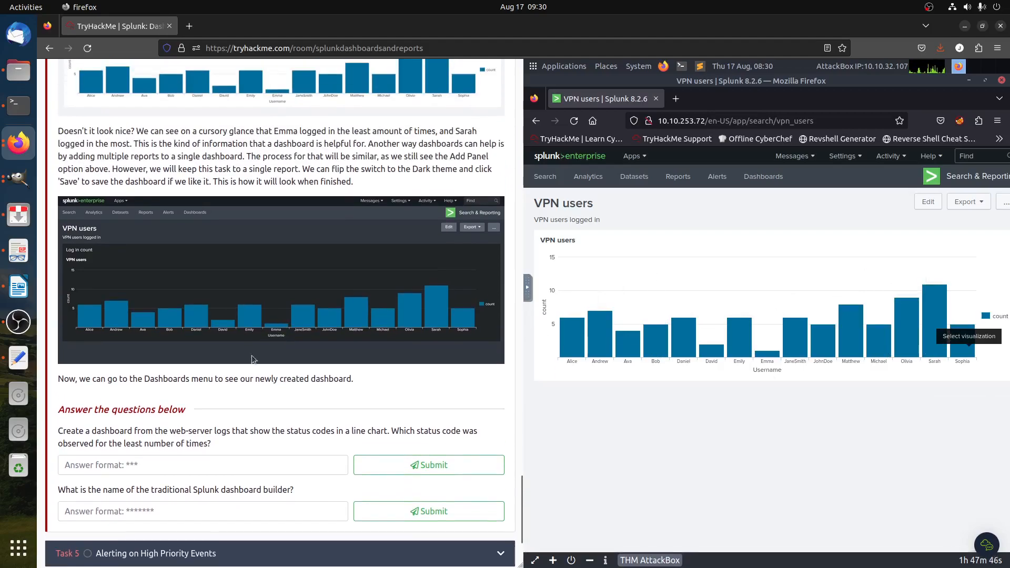
{"action": "left_click_drag", "start_coordinate": [175, 431], "coordinate": [225, 431]}
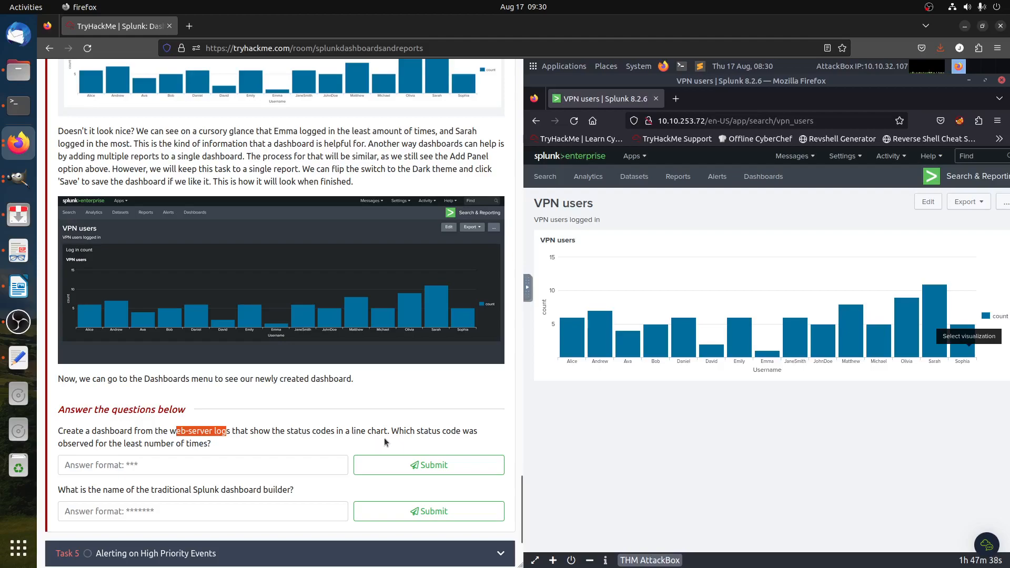
{"action": "left_click", "coordinate": [428, 438]}
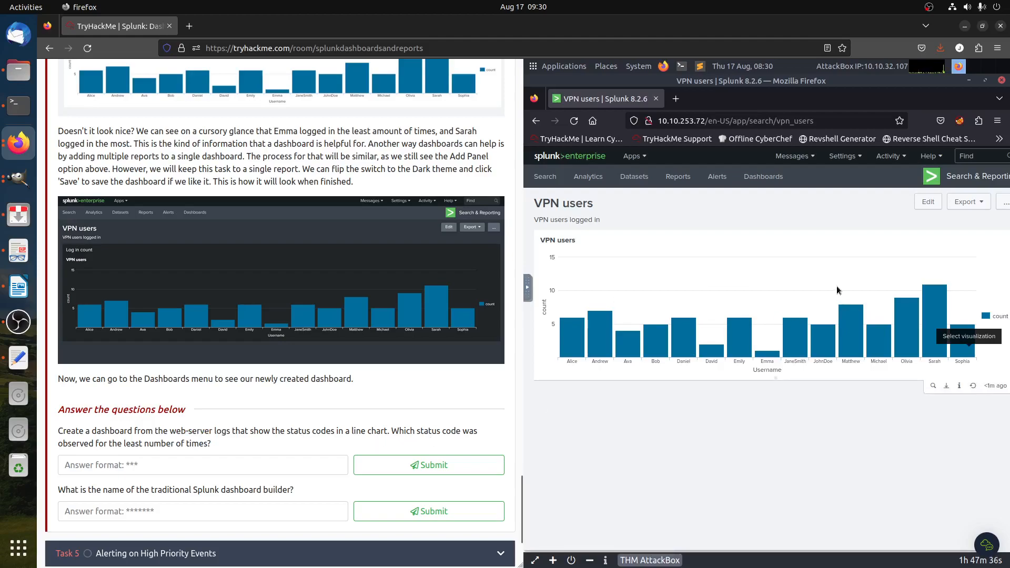
Run a new search for index=* with the time range set to All time
{"action": "left_click", "coordinate": [551, 181]}
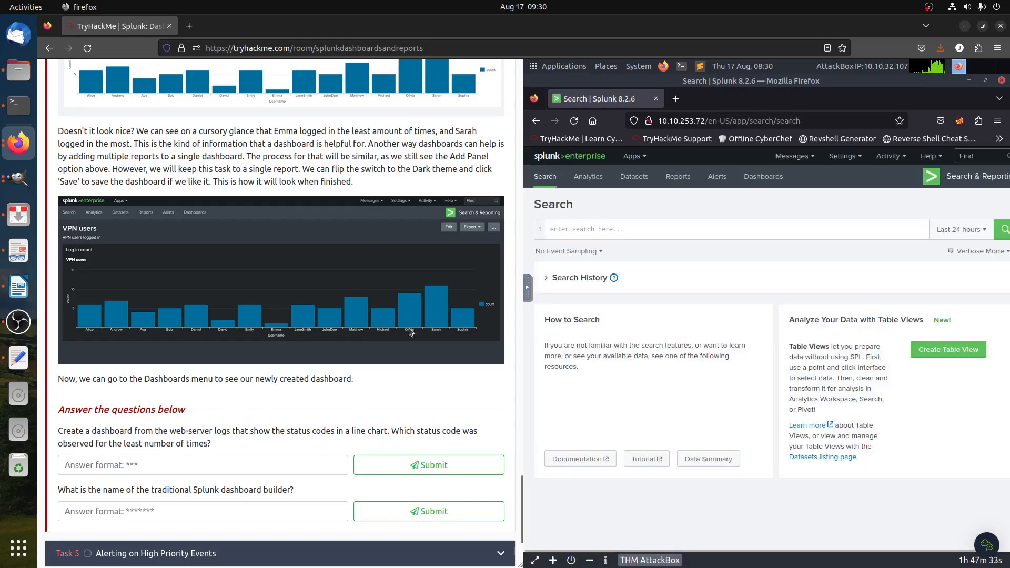
{"action": "left_click", "coordinate": [961, 229]}
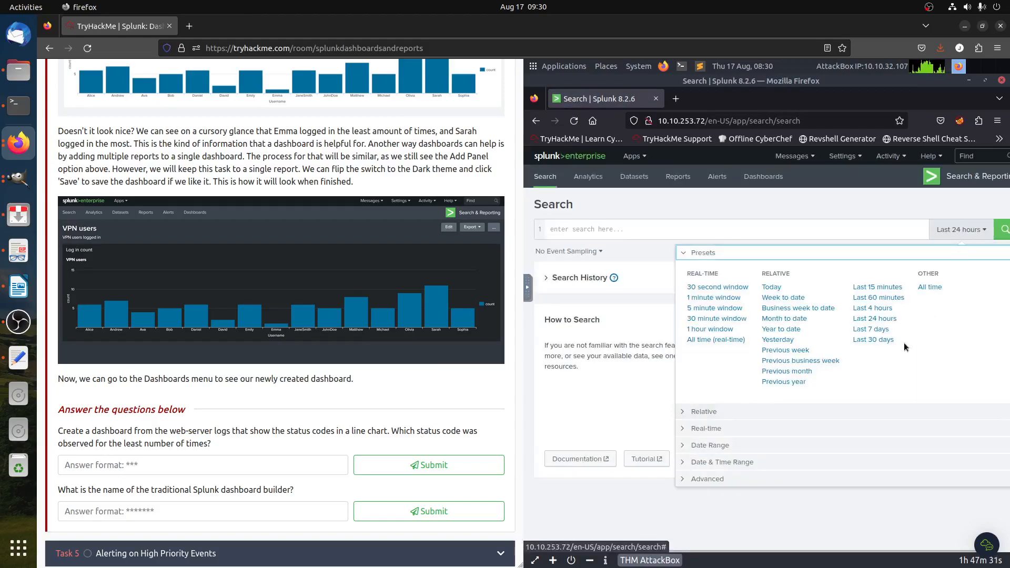
{"action": "left_click", "coordinate": [929, 287]}
{"action": "left_click", "coordinate": [647, 228]}
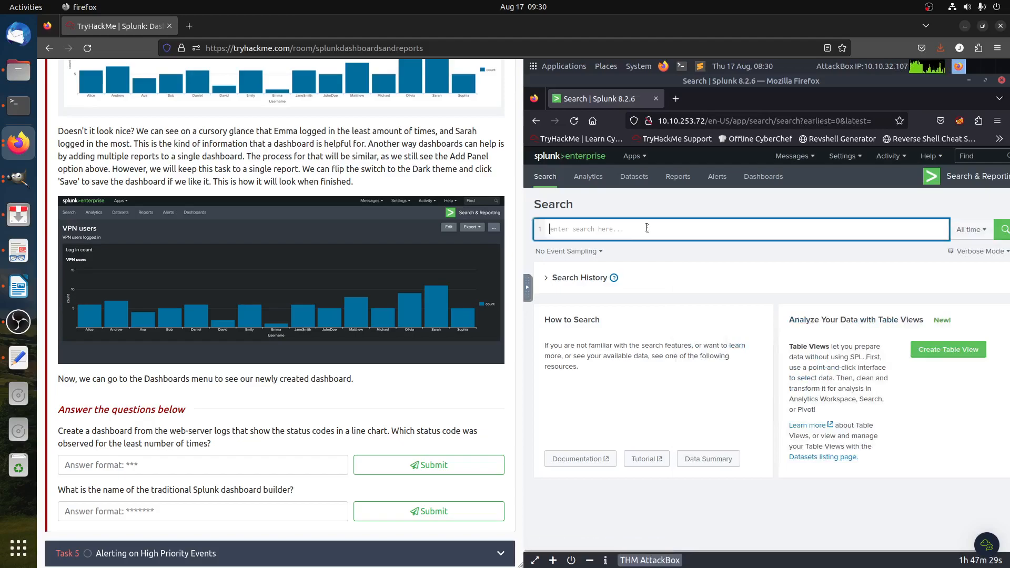
{"action": "type", "text": "index"}
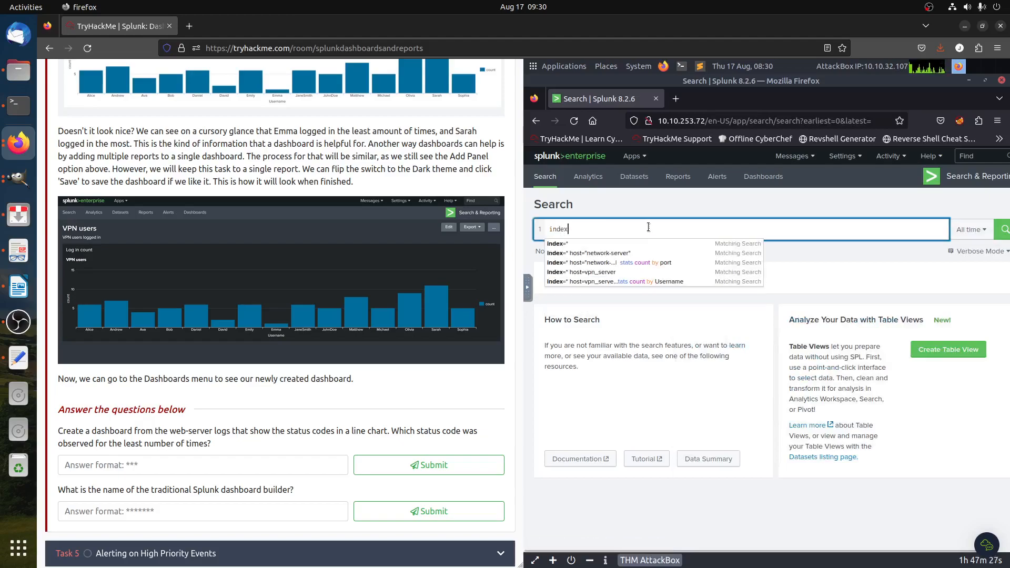
{"action": "left_click", "coordinate": [598, 244]}
{"action": "left_click", "coordinate": [1004, 230]}
Try narrowing the events to the source weblogs.json, and remove that filter from the search again
{"action": "left_click_drag", "start_coordinate": [169, 434], "coordinate": [232, 434]}
{"action": "left_click", "coordinate": [232, 435]}
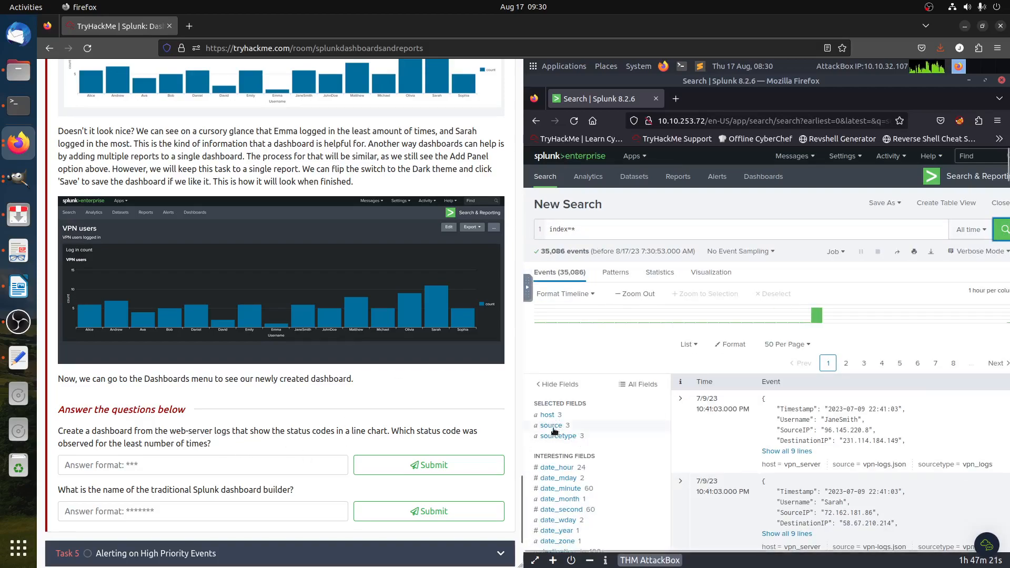
{"action": "left_click", "coordinate": [552, 426]}
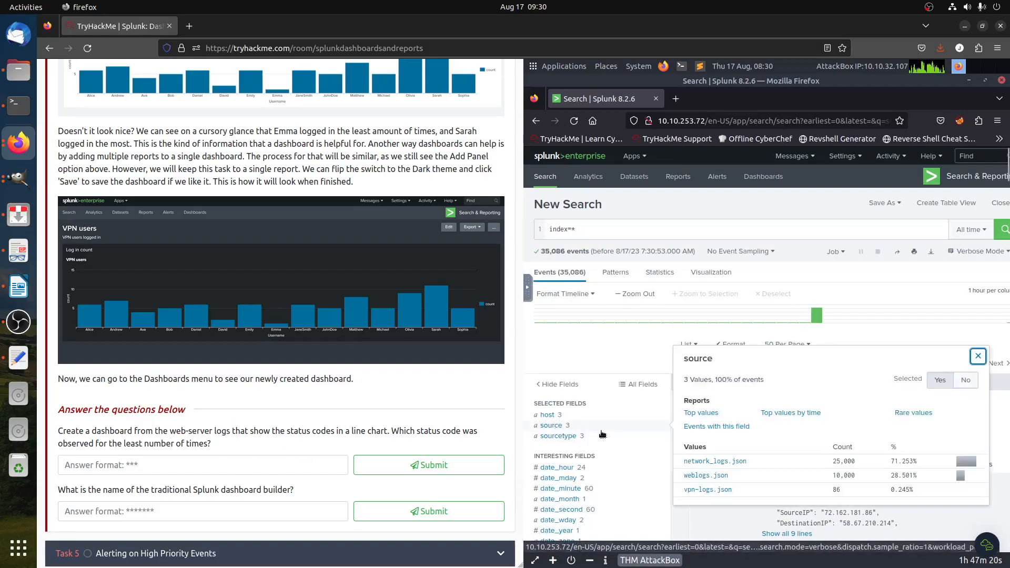
{"action": "left_click", "coordinate": [710, 476]}
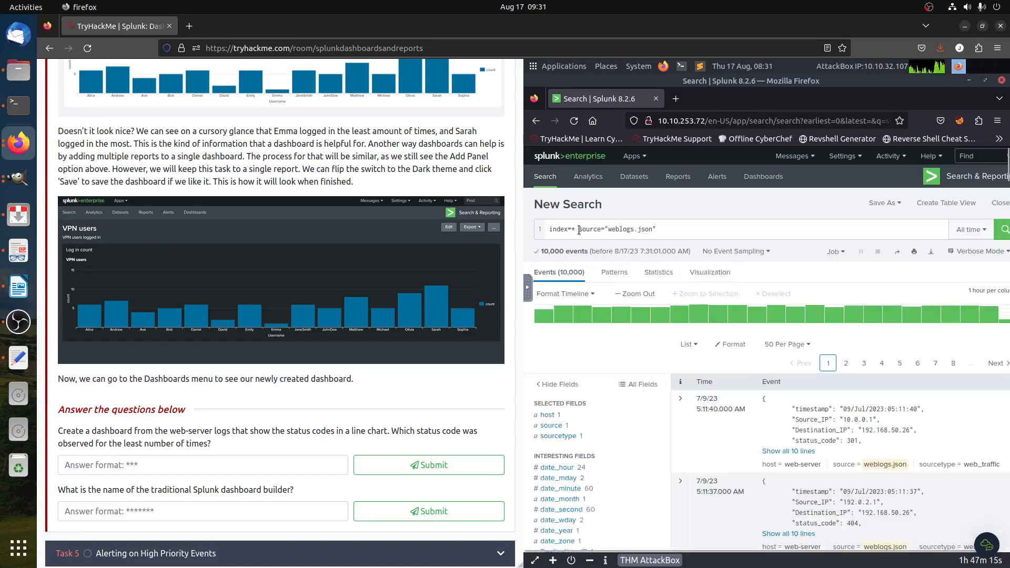
{"action": "left_click_drag", "start_coordinate": [576, 229], "coordinate": [800, 239]}
{"action": "key", "text": "BackSpace"}
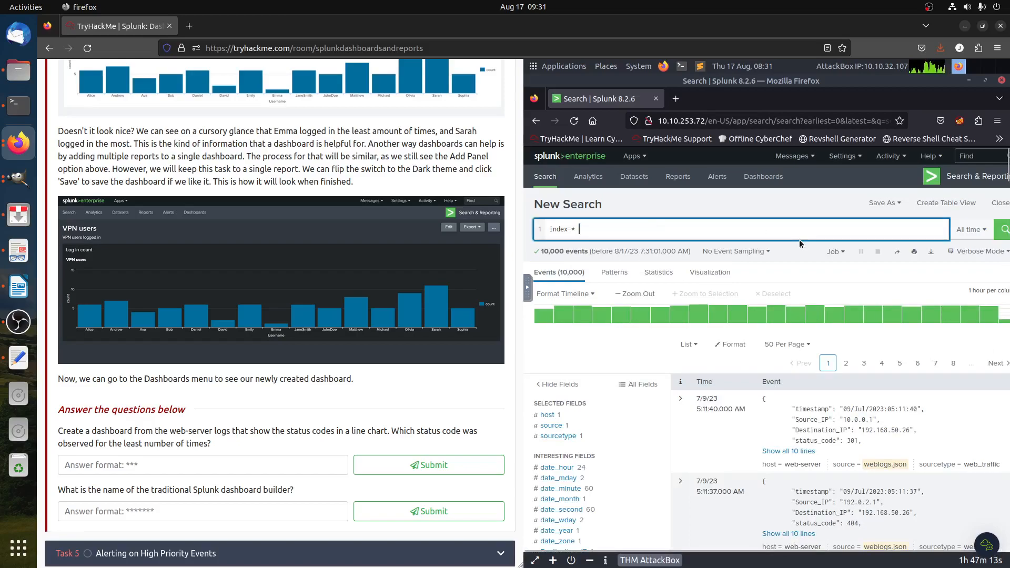
{"action": "key", "text": "Return"}
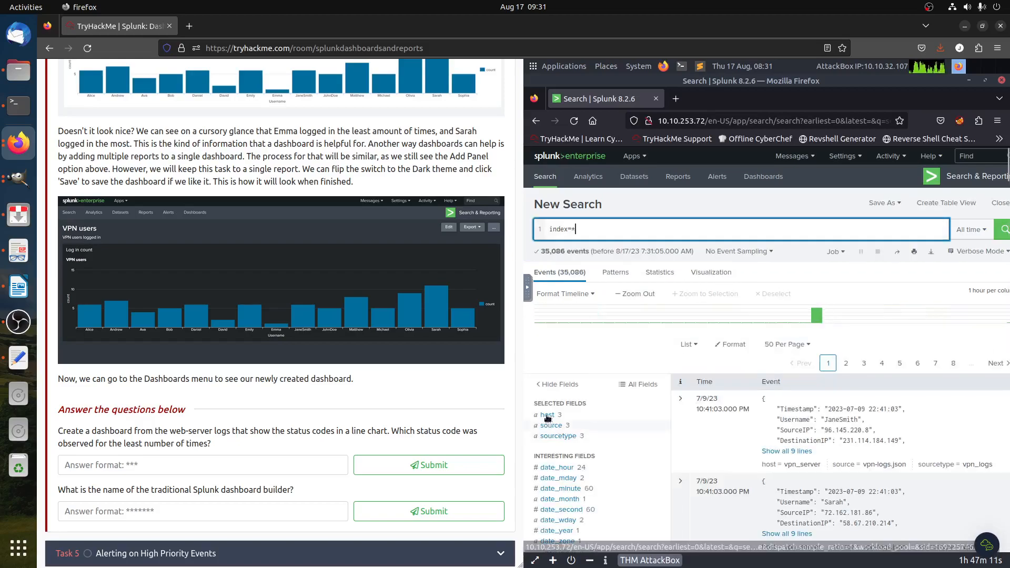
Filter the events to the host web-server and inspect the values of the status_code field
{"action": "left_click", "coordinate": [620, 417]}
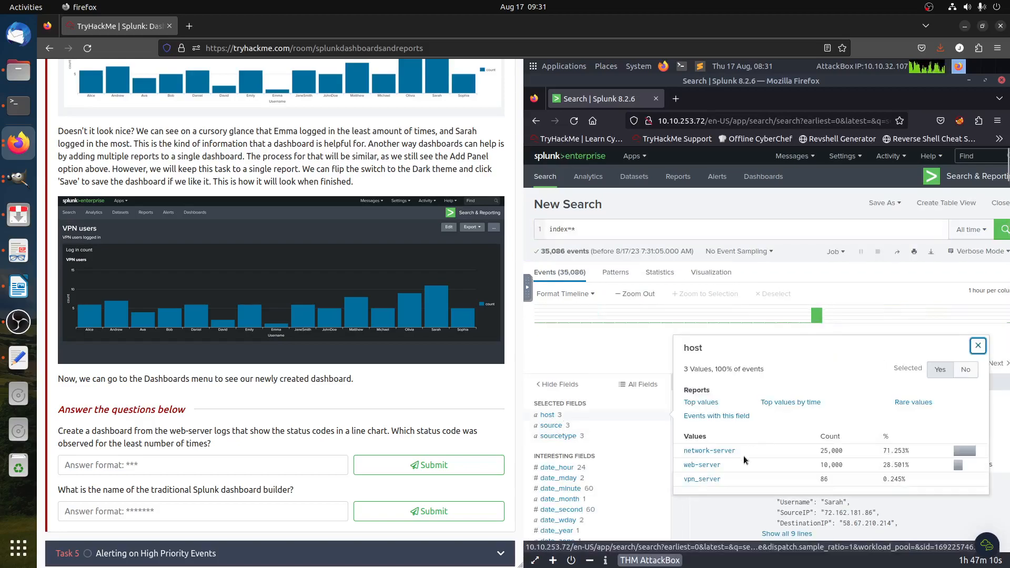
{"action": "left_click", "coordinate": [703, 465]}
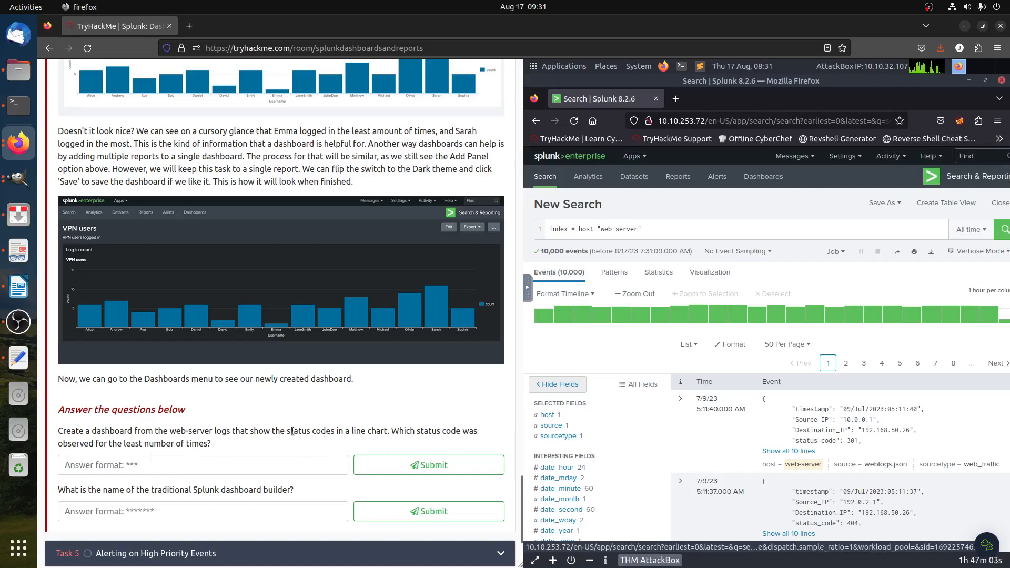
{"action": "left_click_drag", "start_coordinate": [296, 431], "coordinate": [342, 432]}
{"action": "left_click", "coordinate": [636, 461]}
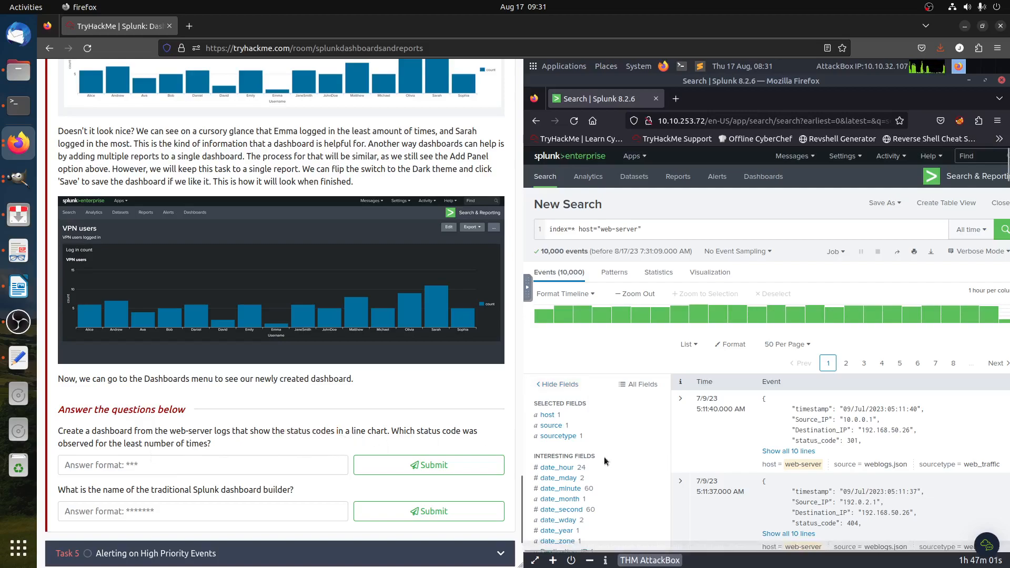
{"action": "scroll", "coordinate": [606, 461], "scroll_direction": "down", "scroll_amount": 5}
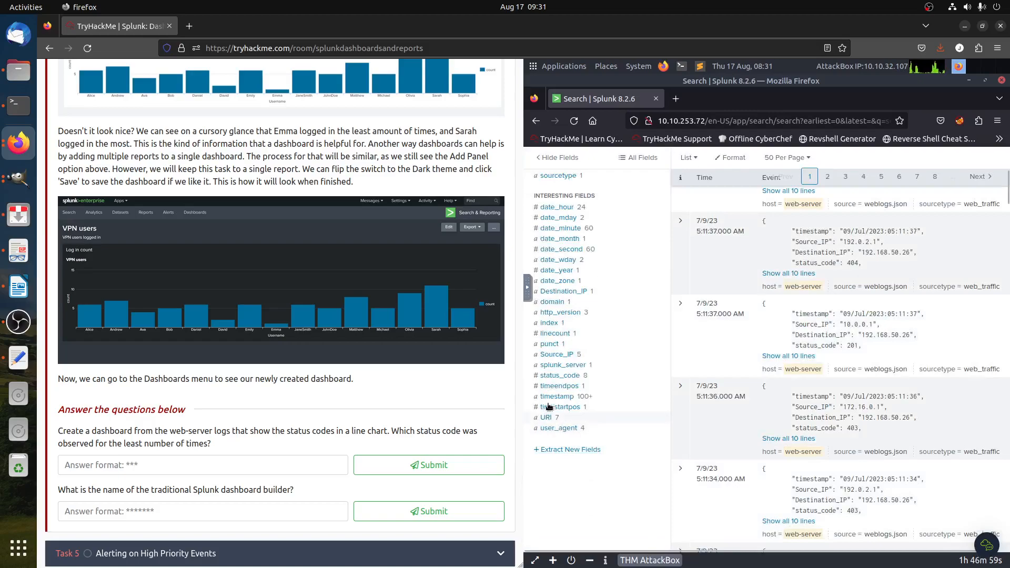
{"action": "left_click", "coordinate": [561, 375]}
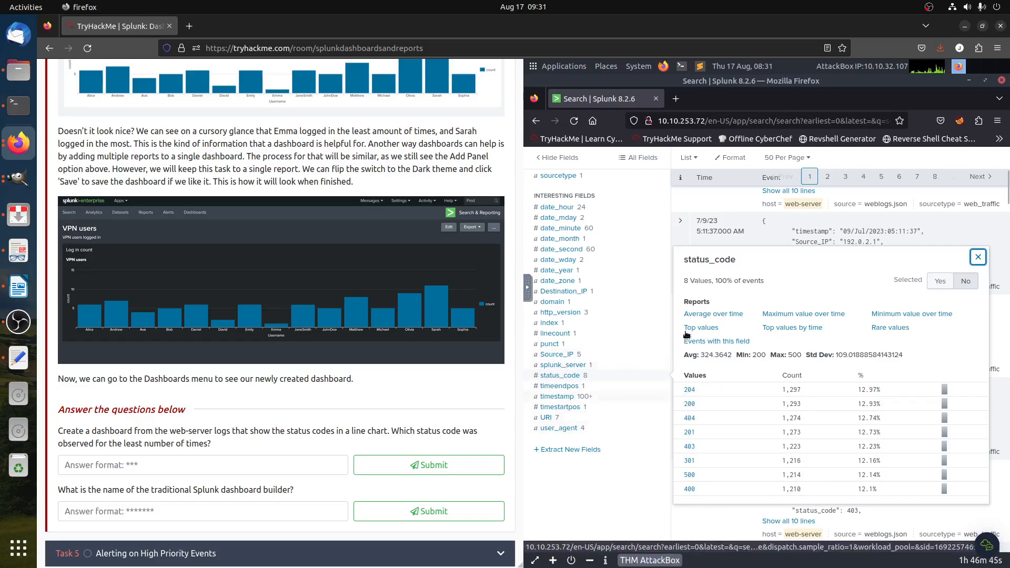
{"action": "double_click", "coordinate": [720, 260]}
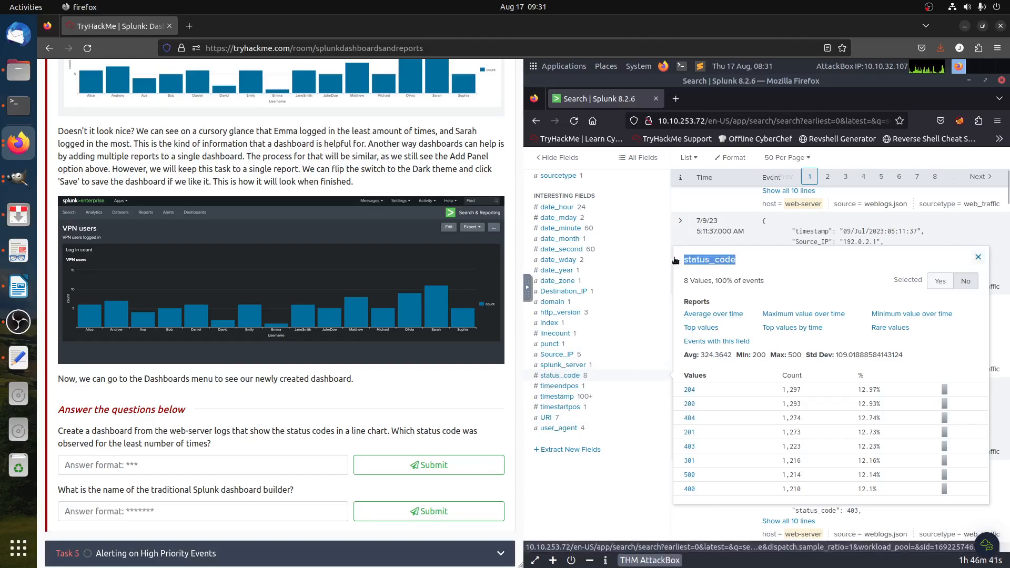
{"action": "left_click", "coordinate": [980, 255]}
Extend the web-server search with "| stats count by status_code" and run it
{"action": "scroll", "coordinate": [692, 361], "scroll_direction": "up", "scroll_amount": 5}
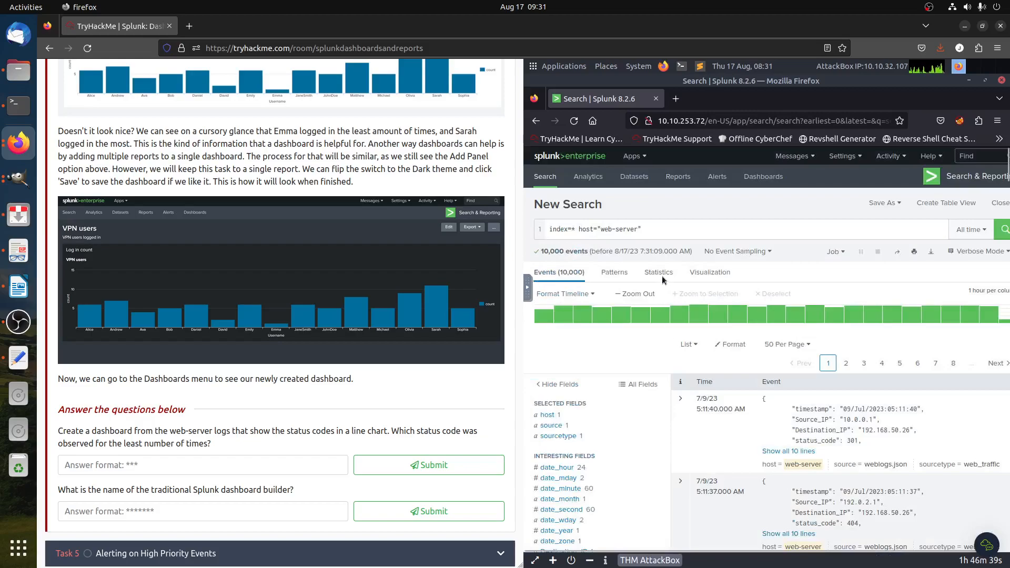
{"action": "left_click", "coordinate": [660, 228]}
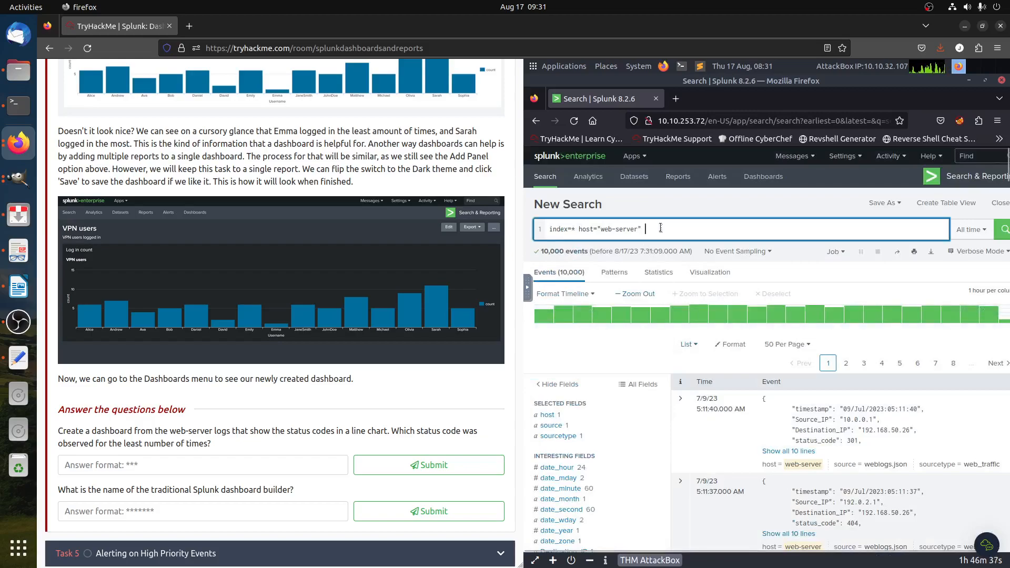
{"action": "type", "text": "| c"}
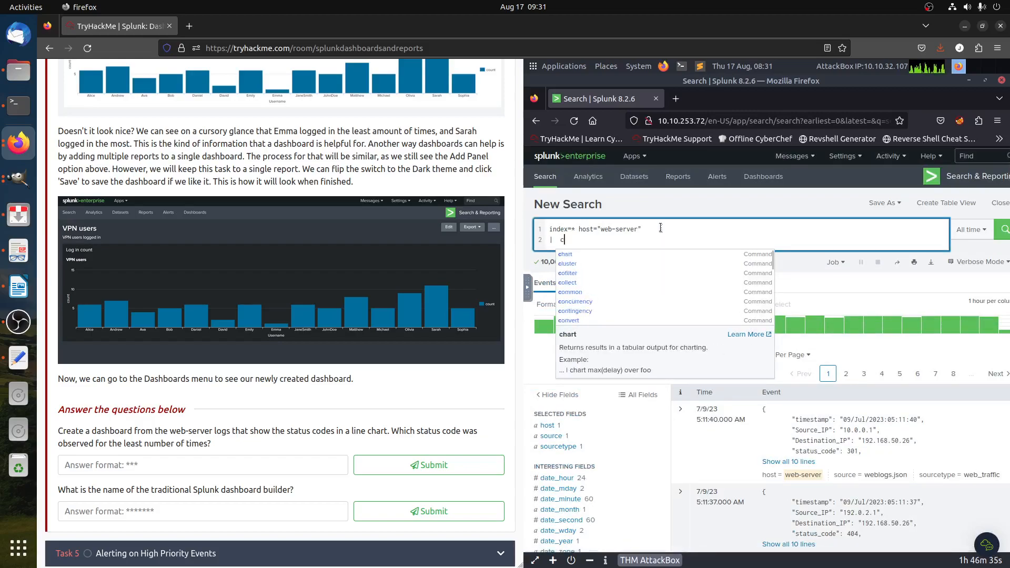
{"action": "key", "text": "BackSpace"}
{"action": "type", "text": "stats"}
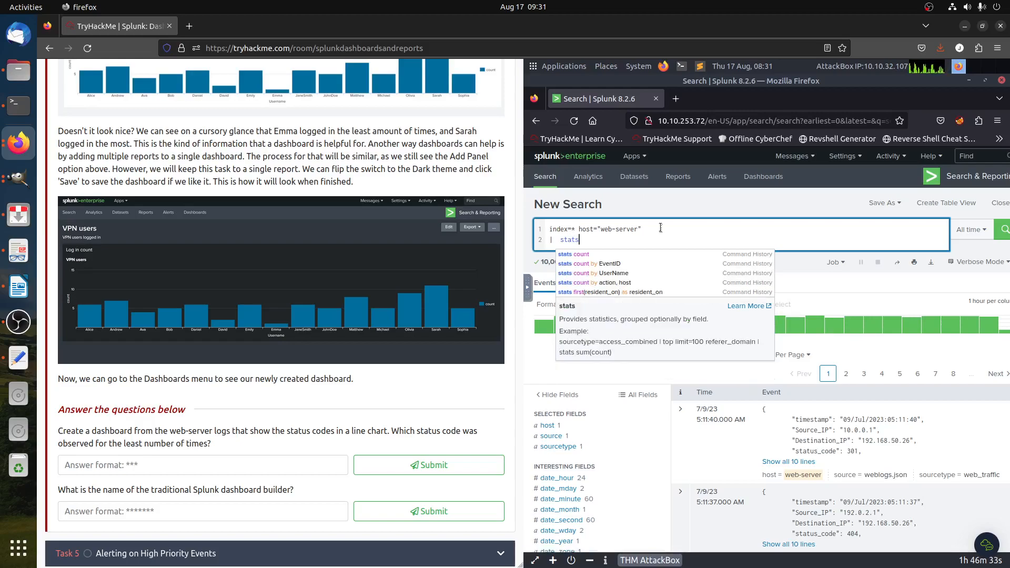
{"action": "type", "text": " count b y status_code"}
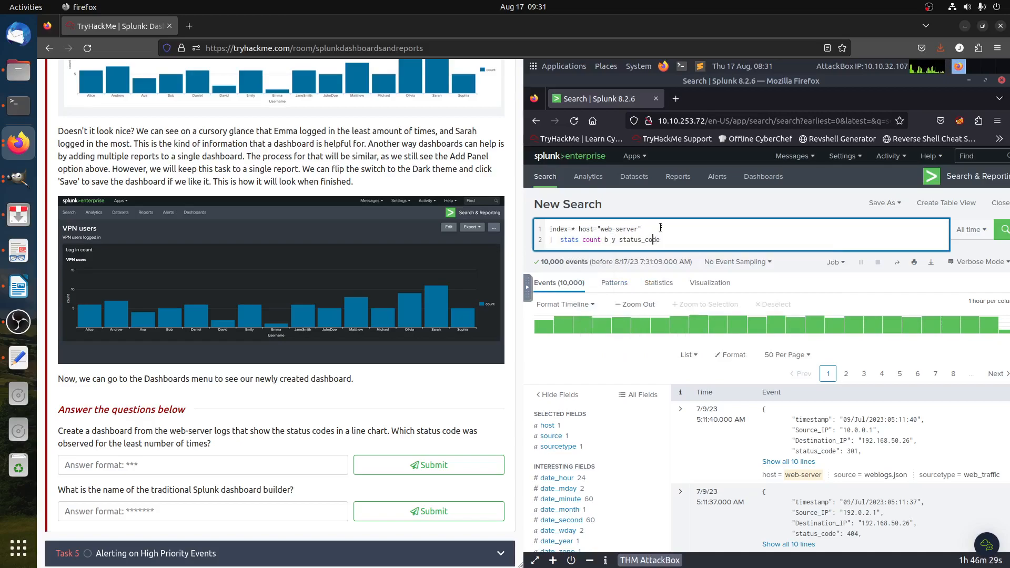
{"action": "key", "text": "BackSpace"}
{"action": "key", "text": "Return"}
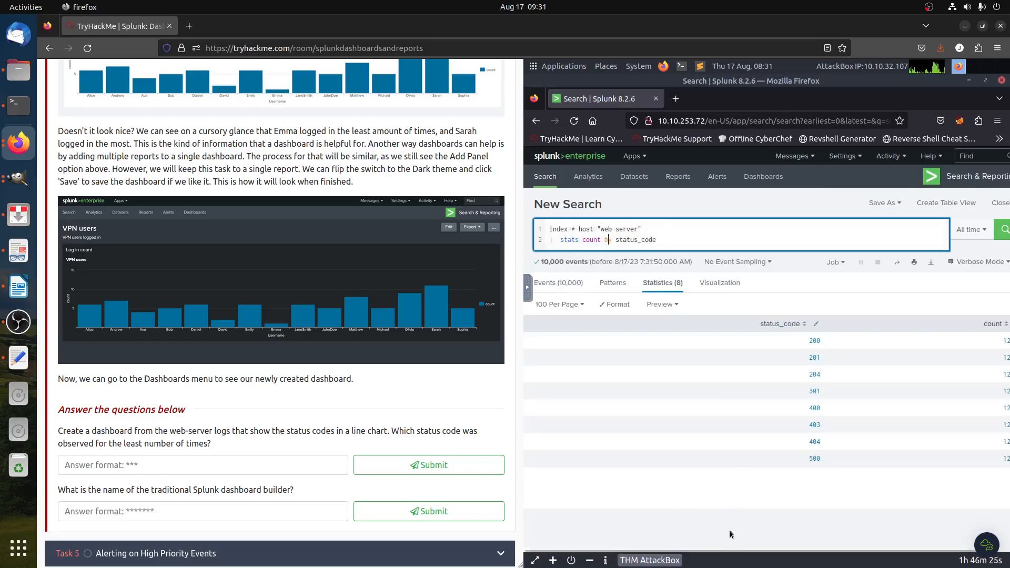
Save the search as a report titled "Status code" with the description "status codes for web server", and view the report
{"action": "left_click_drag", "start_coordinate": [733, 551], "coordinate": [919, 556]}
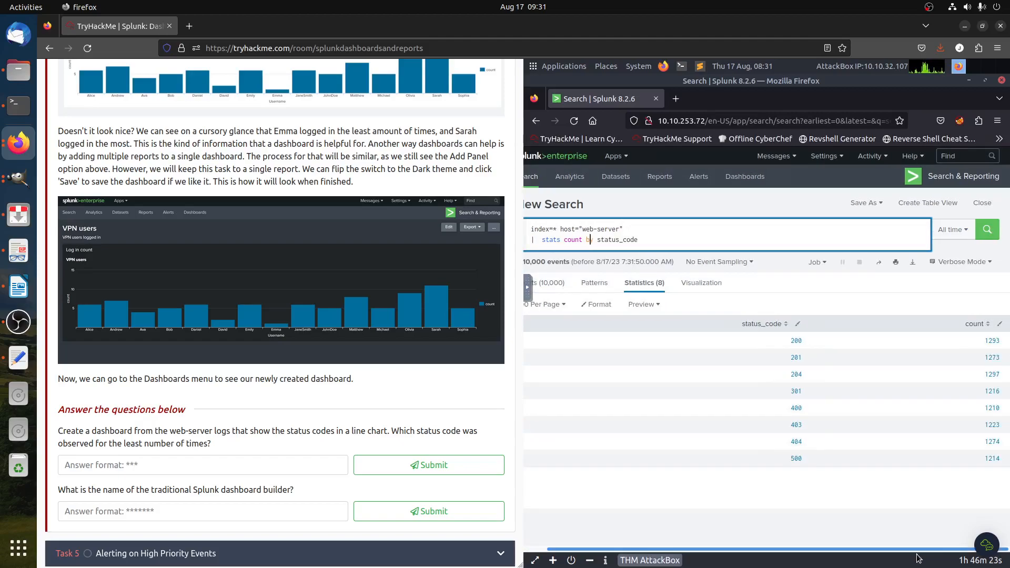
{"action": "left_click", "coordinate": [866, 202]}
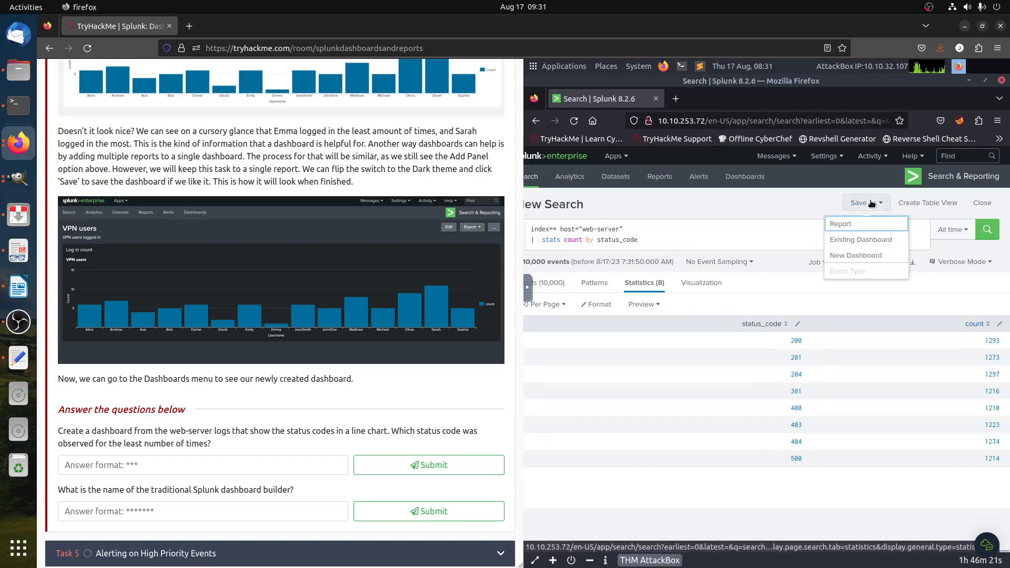
{"action": "left_click", "coordinate": [842, 225]}
{"action": "left_click", "coordinate": [752, 218]}
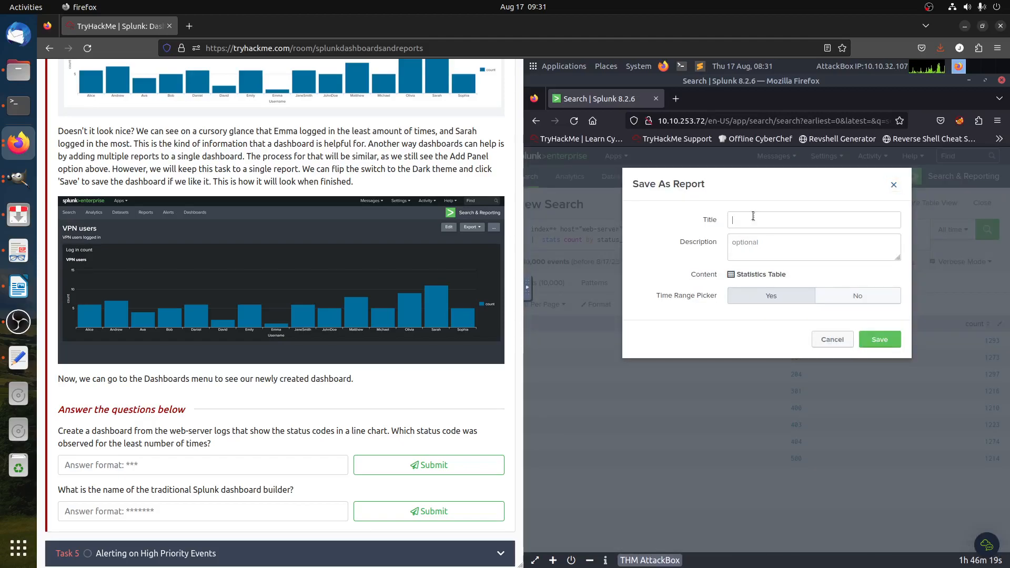
{"action": "type", "text": "Status code"}
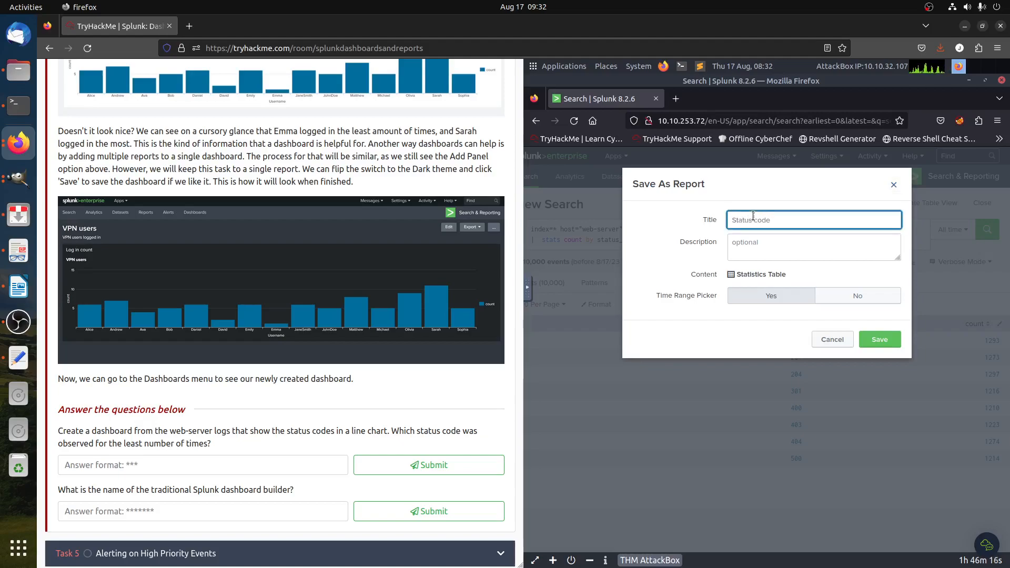
{"action": "key", "text": "Tab"}
{"action": "type", "text": "sta"}
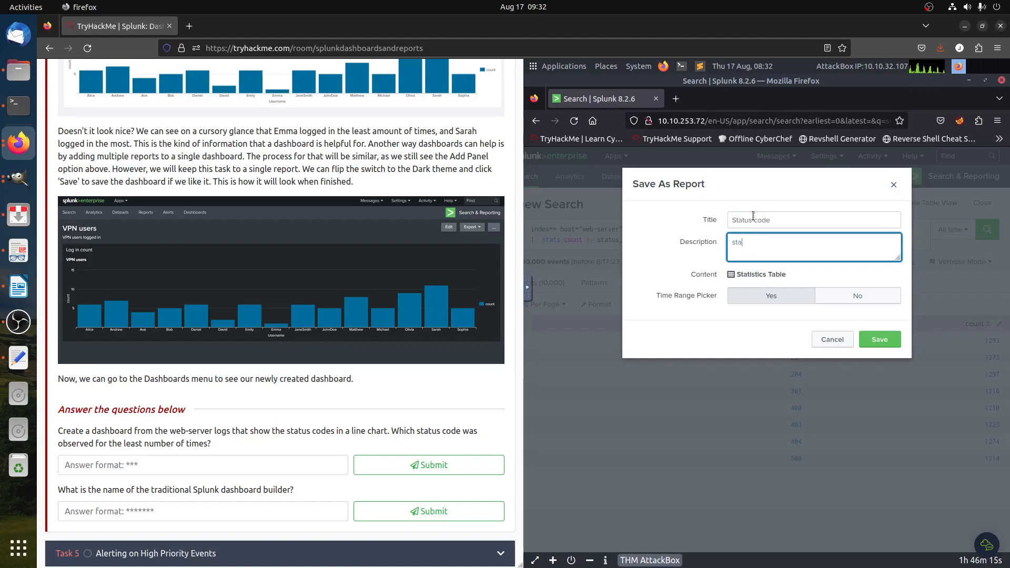
{"action": "type", "text": "tus codes for web server"}
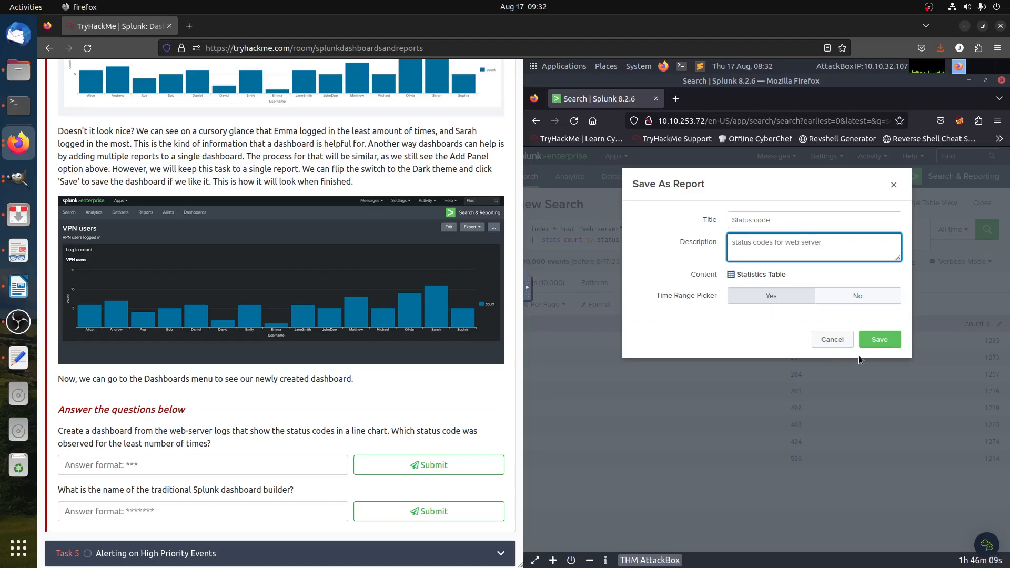
{"action": "left_click", "coordinate": [880, 340]}
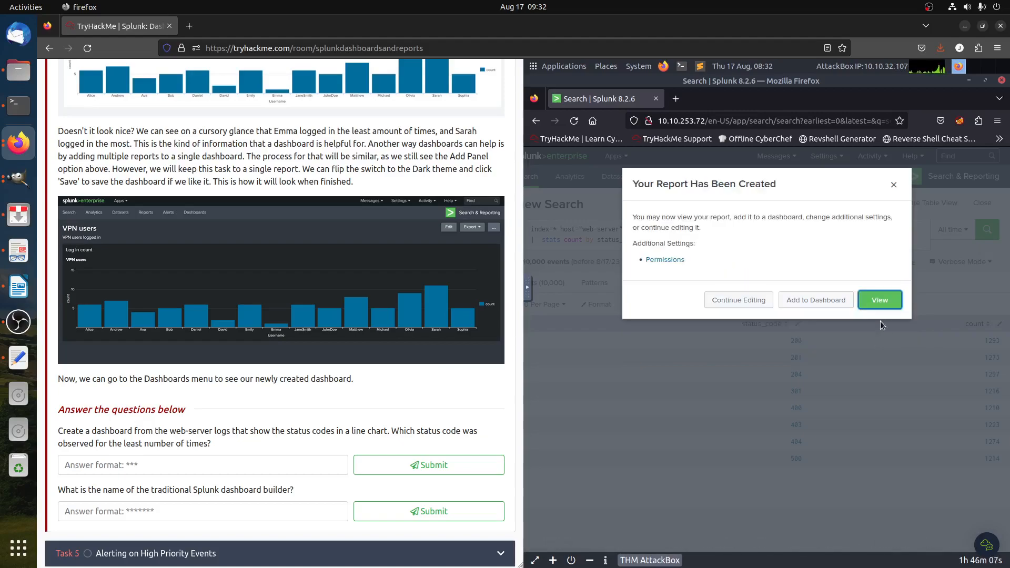
{"action": "left_click", "coordinate": [890, 299]}
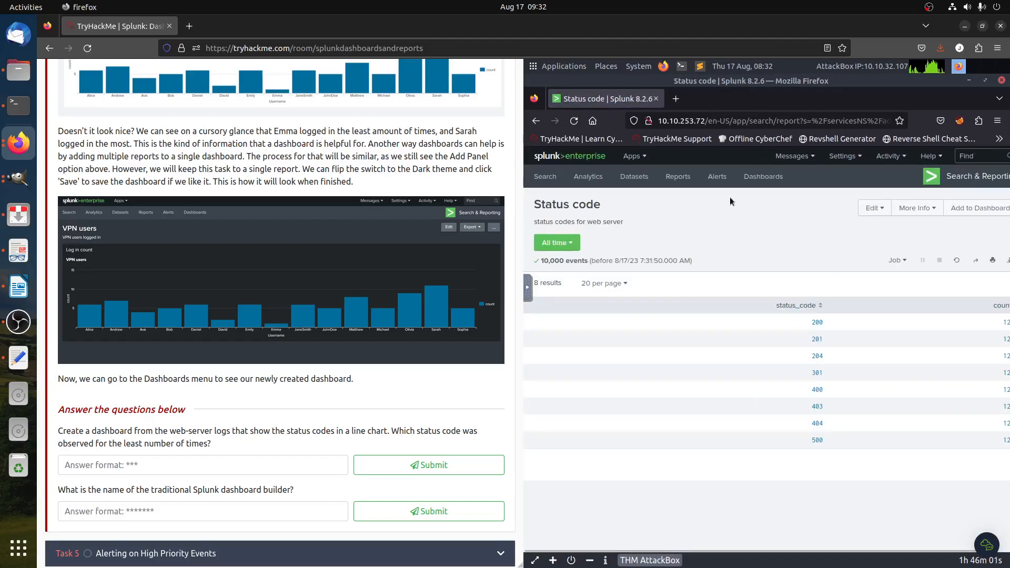
Create a classic dashboard titled "Status codes for web server" with permissions set to Shared in App
{"action": "left_click", "coordinate": [763, 176]}
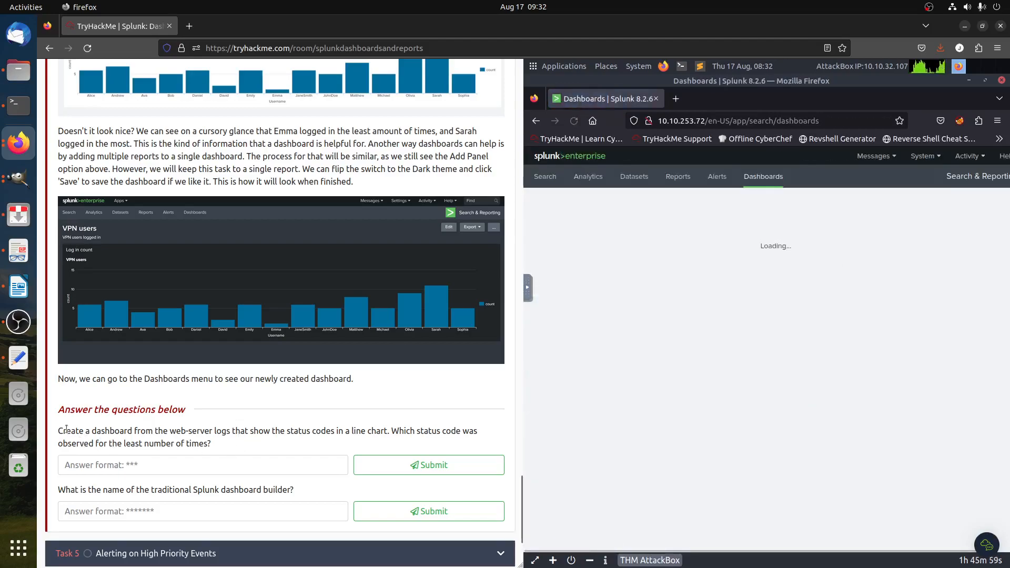
{"action": "left_click", "coordinate": [949, 211]}
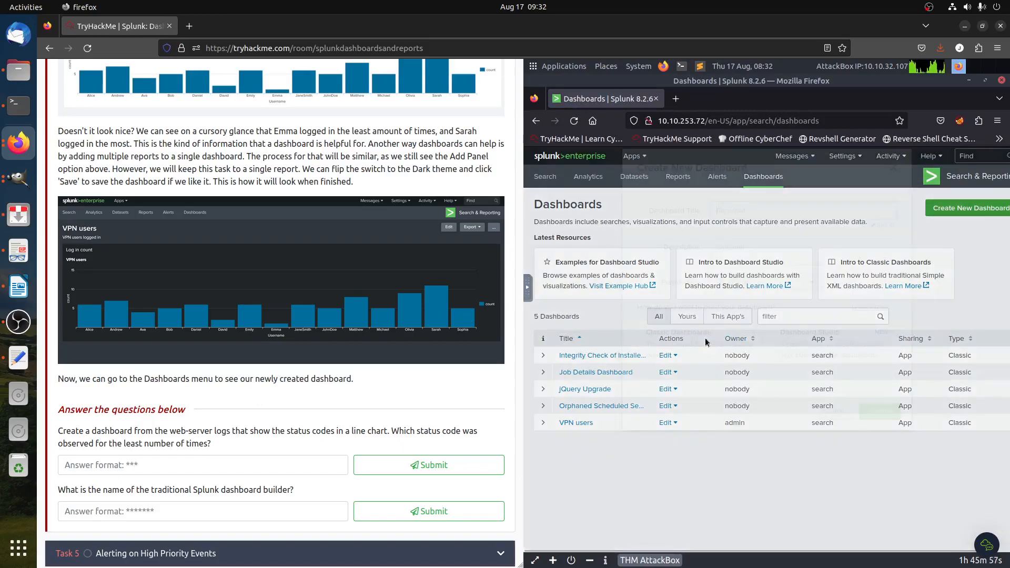
{"action": "type", "text": "Status codes for web sre"}
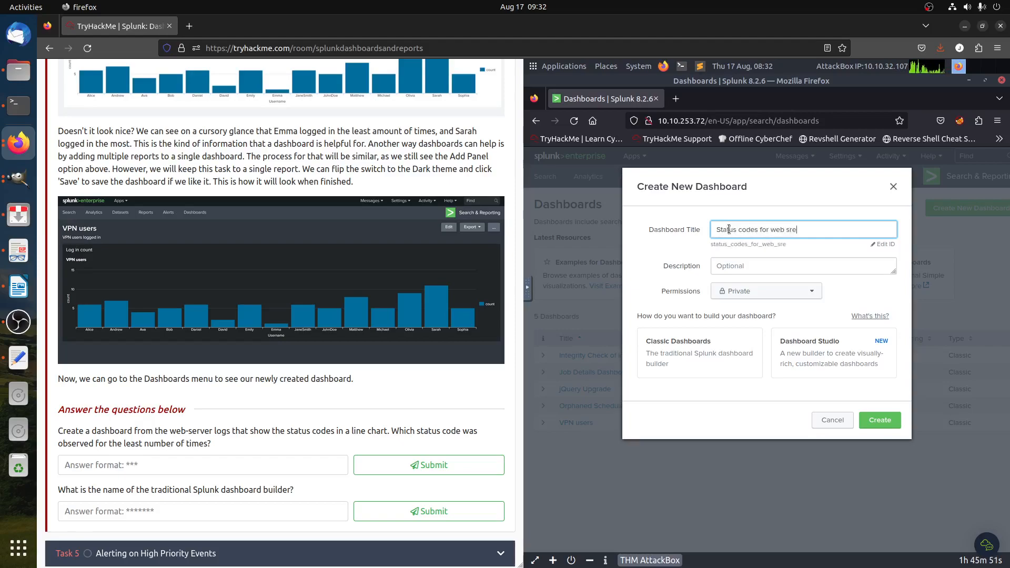
{"action": "key", "text": "BackSpace"}
{"action": "key", "text": "BackSpace"}
{"action": "key", "text": "BackSpace"}
{"action": "key", "text": "BackSpace"}
{"action": "type", "text": "erver"}
{"action": "left_click", "coordinate": [746, 298]}
{"action": "left_click", "coordinate": [748, 340]}
{"action": "left_click", "coordinate": [682, 343]}
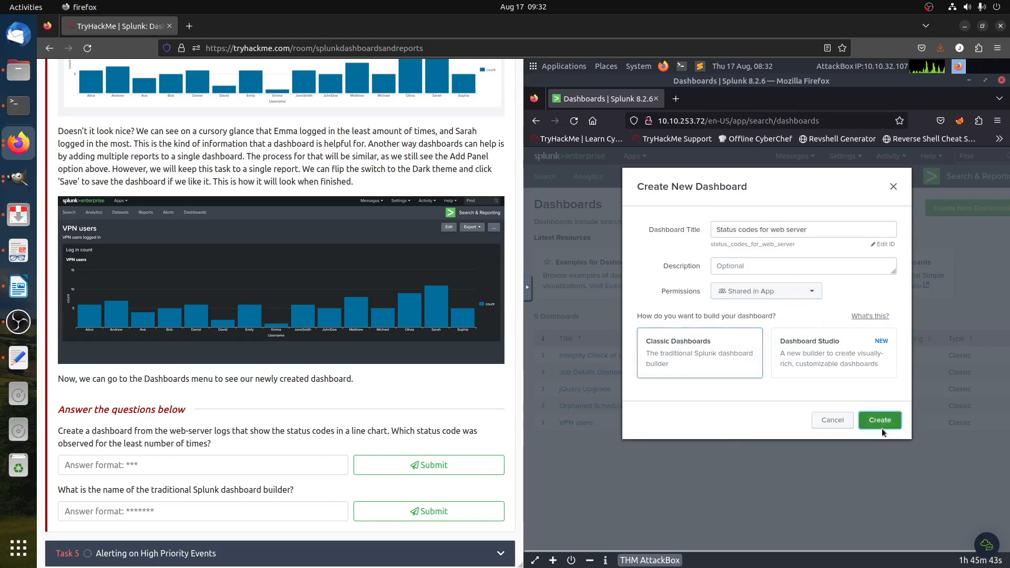
{"action": "left_click", "coordinate": [882, 427]}
Add the saved Status code report to the new dashboard as a panel
{"action": "left_click_drag", "start_coordinate": [292, 433], "coordinate": [396, 431]}
{"action": "left_click", "coordinate": [396, 432]}
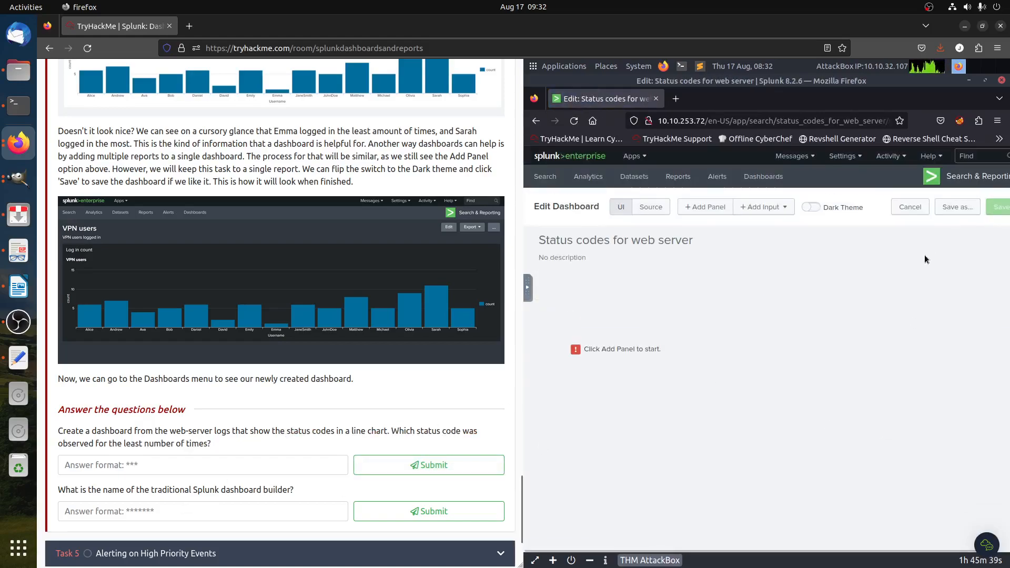
{"action": "left_click", "coordinate": [705, 207]}
{"action": "left_click", "coordinate": [898, 213]}
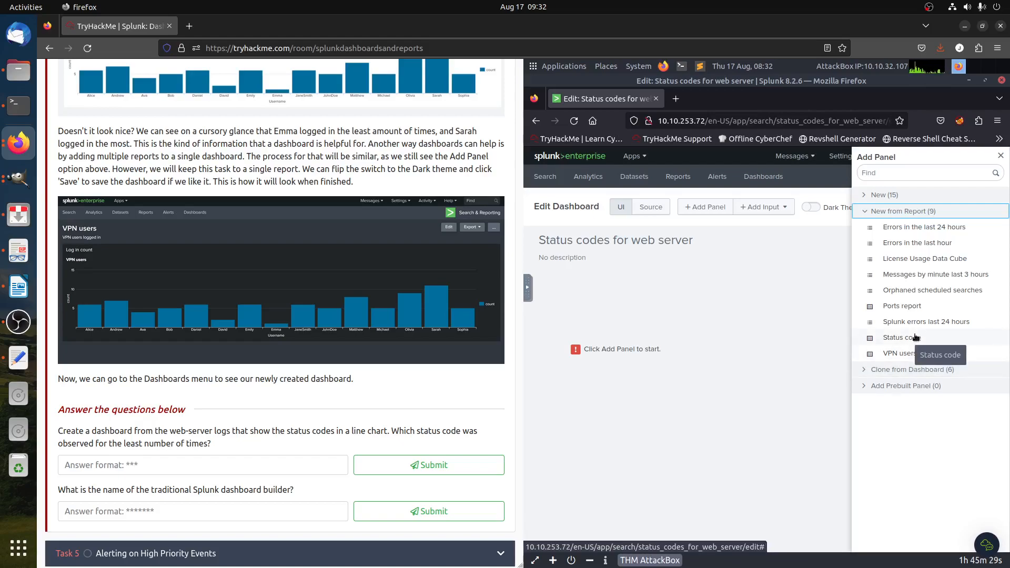
{"action": "left_click", "coordinate": [916, 337]}
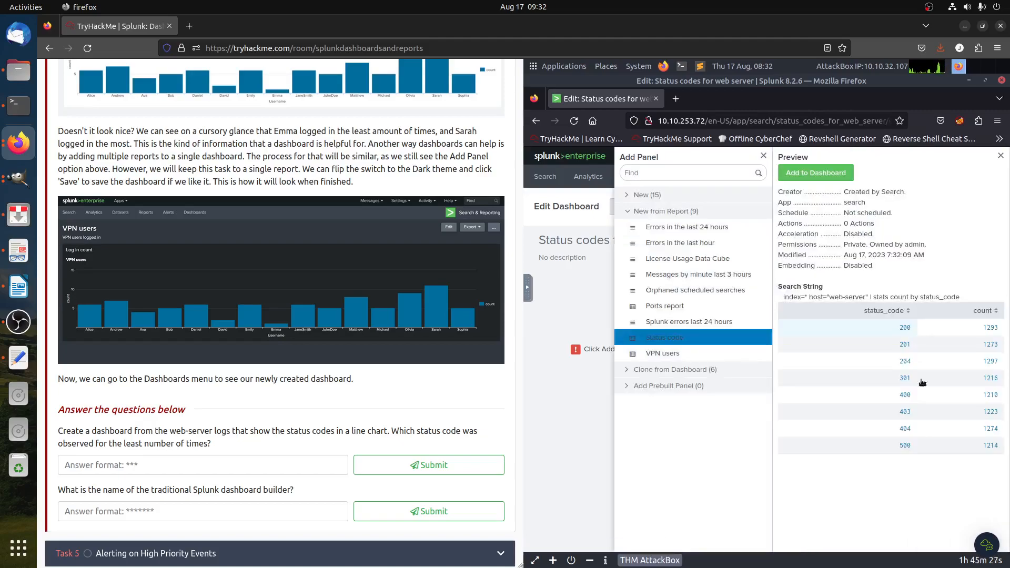
{"action": "left_click", "coordinate": [815, 172]}
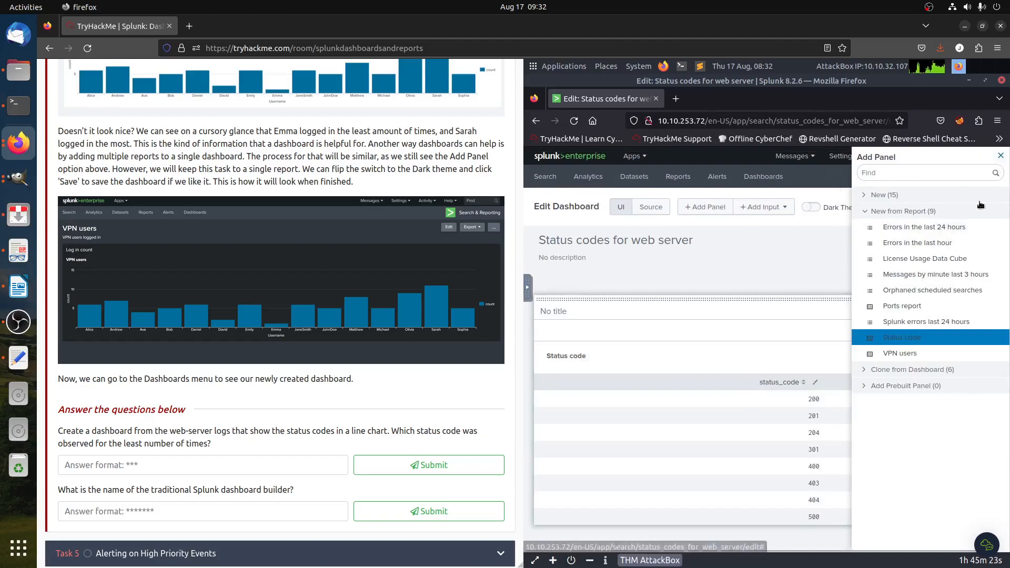
{"action": "left_click", "coordinate": [1001, 155]}
Change the Status code panel's visualization to a line chart and save the dashboard
{"action": "left_click", "coordinate": [968, 355]}
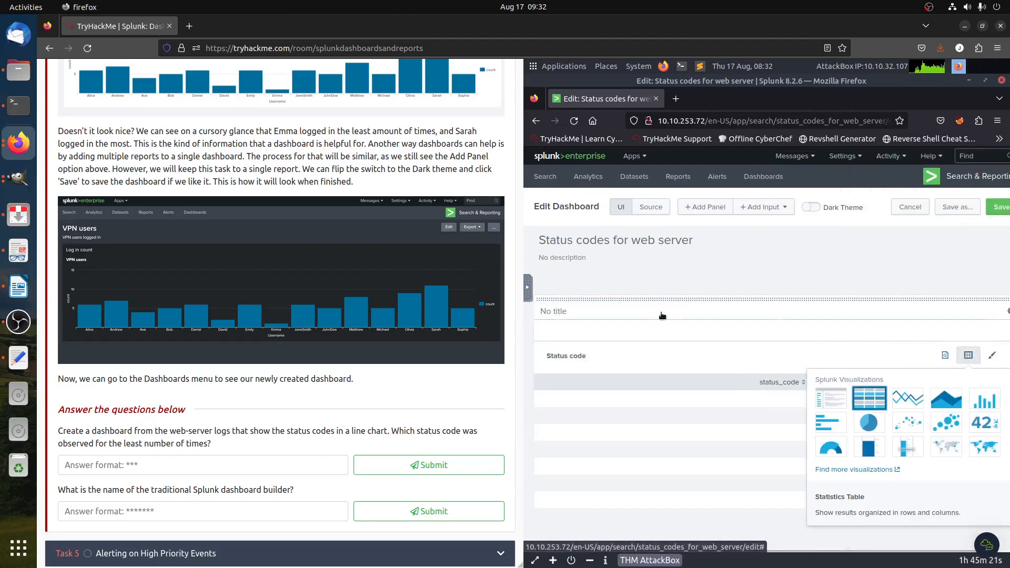
{"action": "left_click", "coordinate": [908, 400]}
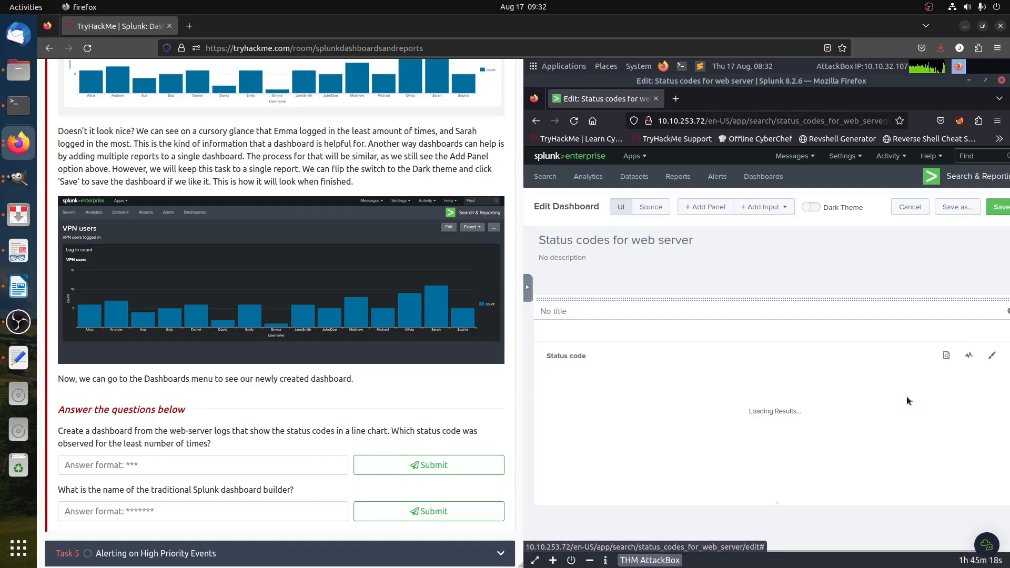
{"action": "left_click", "coordinate": [999, 210]}
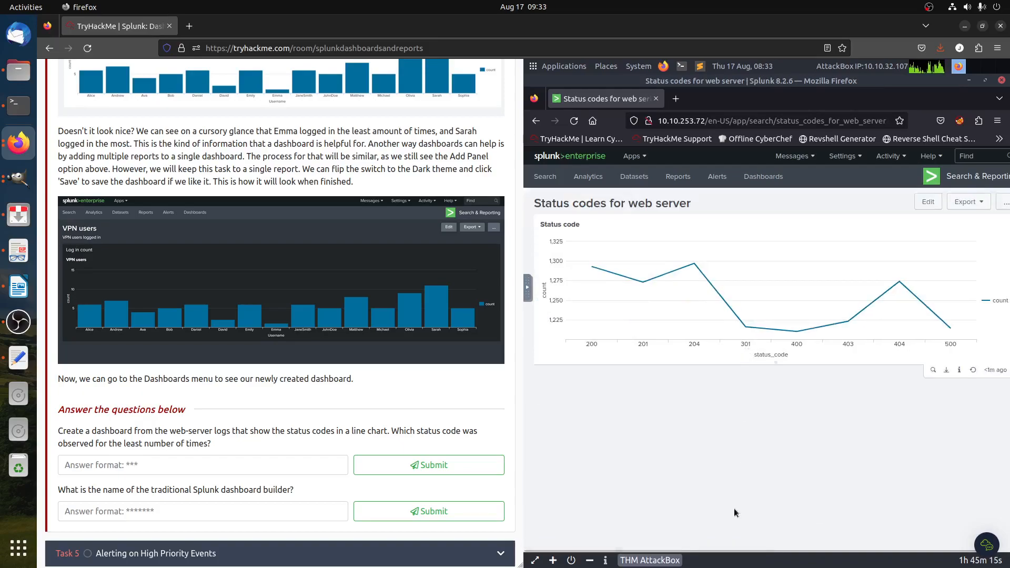
Inspect the line chart's lowest points and submit 400 as the least observed status code in the Task 4 question
{"action": "scroll", "coordinate": [351, 416], "scroll_direction": "down", "scroll_amount": 4}
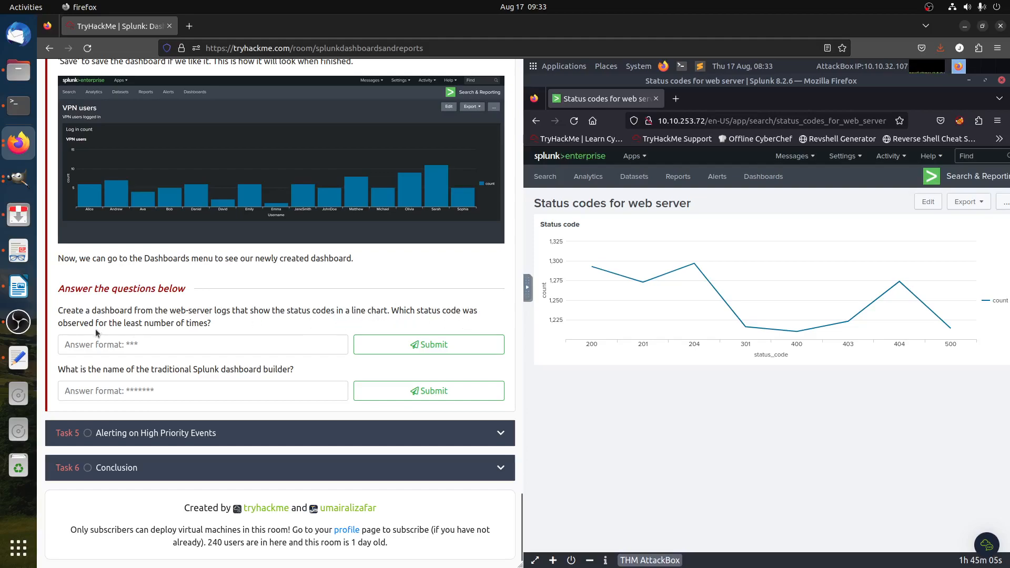
{"action": "left_click_drag", "start_coordinate": [119, 322], "coordinate": [181, 322]}
{"action": "left_click", "coordinate": [769, 356]}
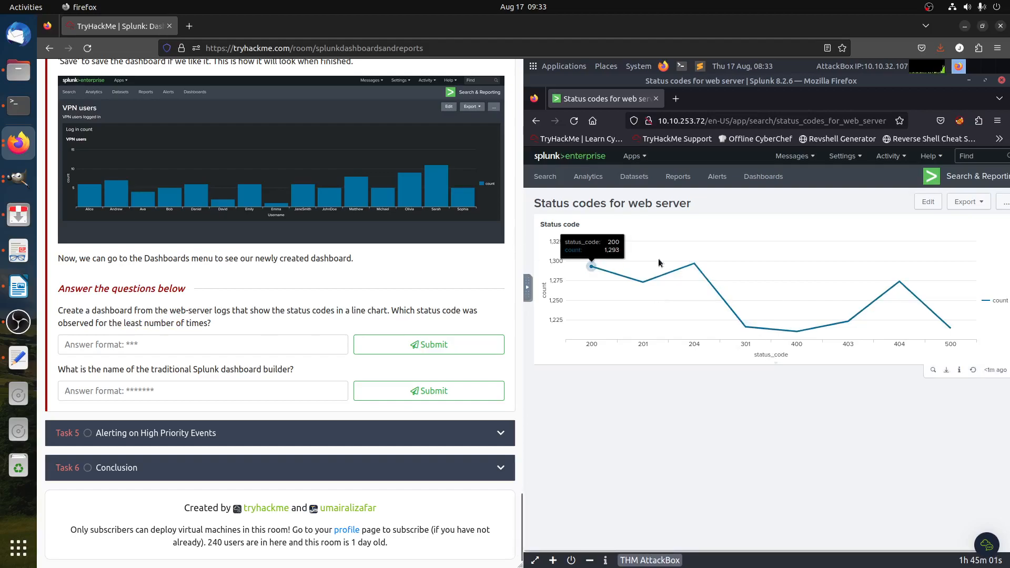
{"action": "mouse_move", "coordinate": [798, 335]}
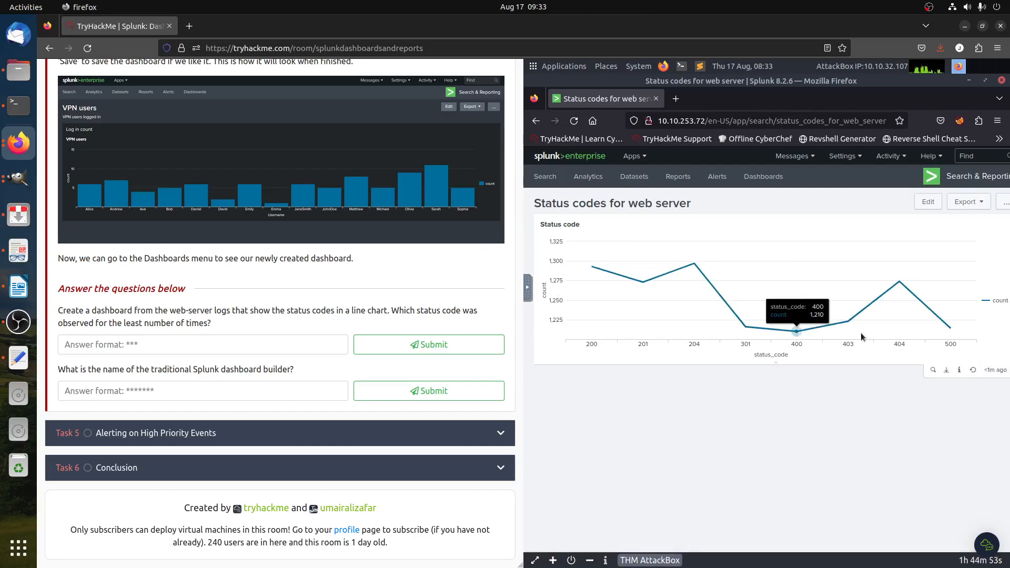
{"action": "mouse_move", "coordinate": [951, 330]}
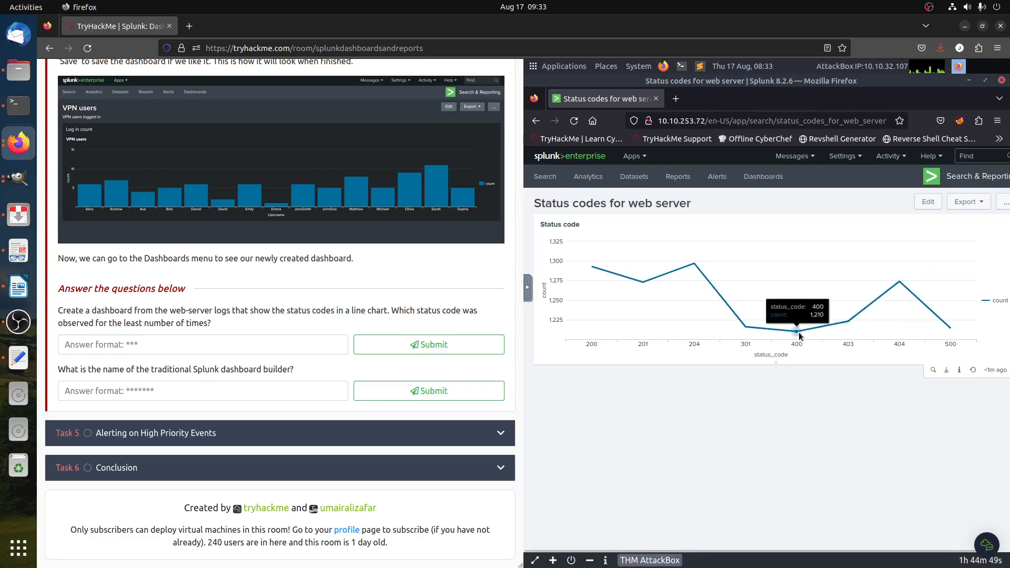
{"action": "left_click", "coordinate": [162, 347]}
{"action": "type", "text": "400"}
{"action": "left_click", "coordinate": [434, 350]}
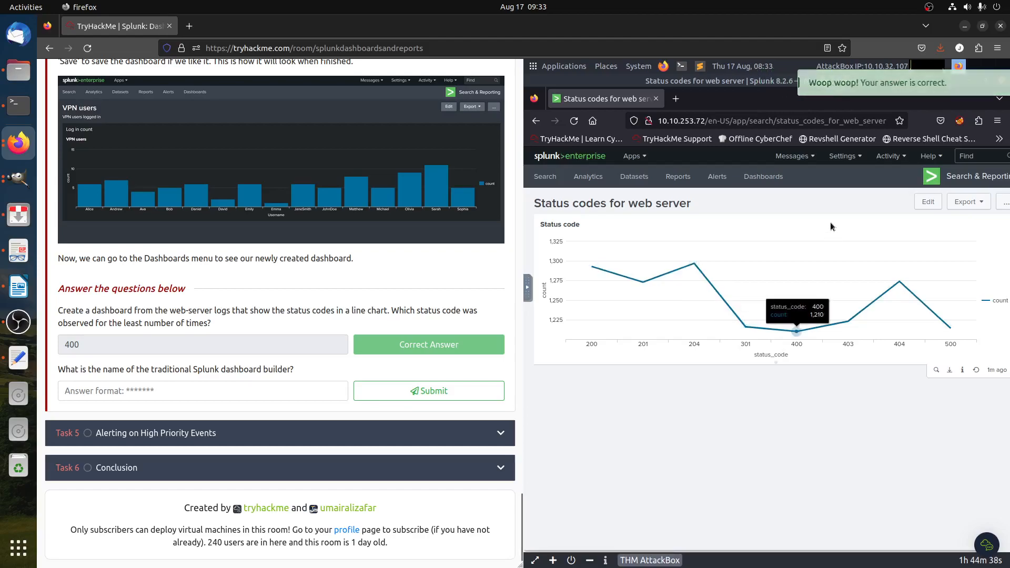
Check the builder options for a new dashboard, submit "classic" as the traditional builder's name, and dismiss the new dashboard dialog
{"action": "left_click", "coordinate": [763, 177]}
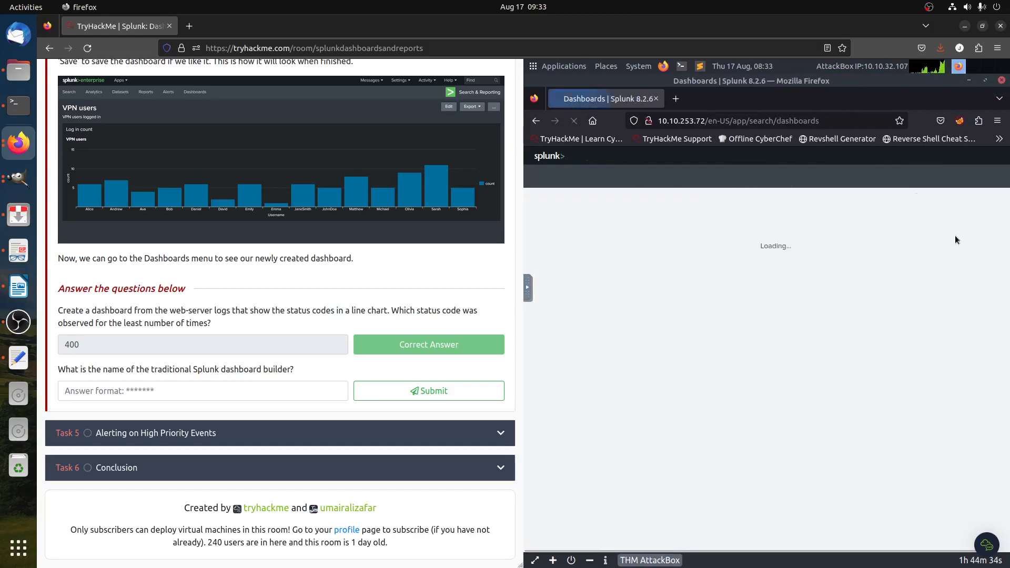
{"action": "left_click", "coordinate": [959, 209]}
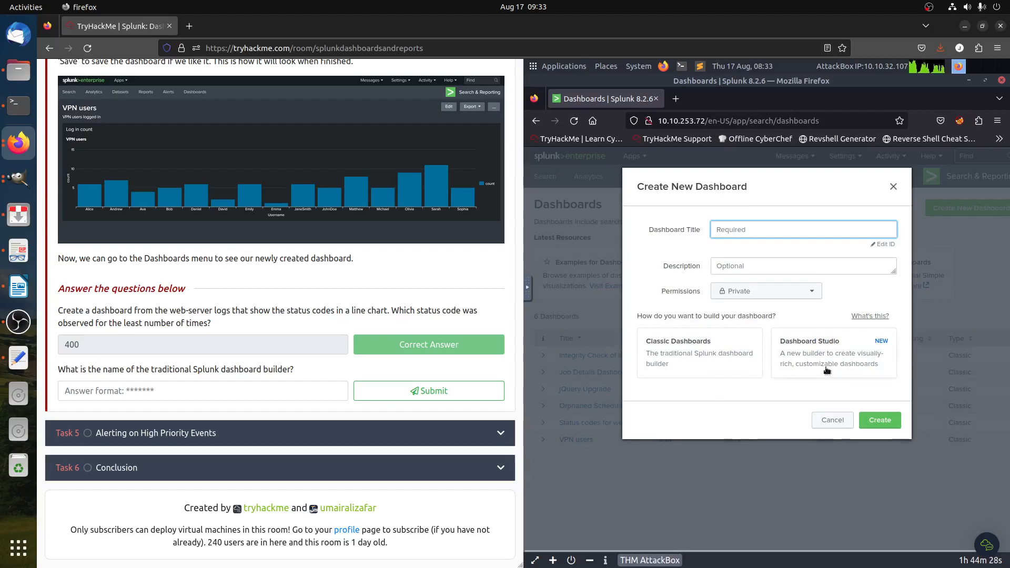
{"action": "left_click", "coordinate": [271, 385]}
{"action": "type", "text": "classic"}
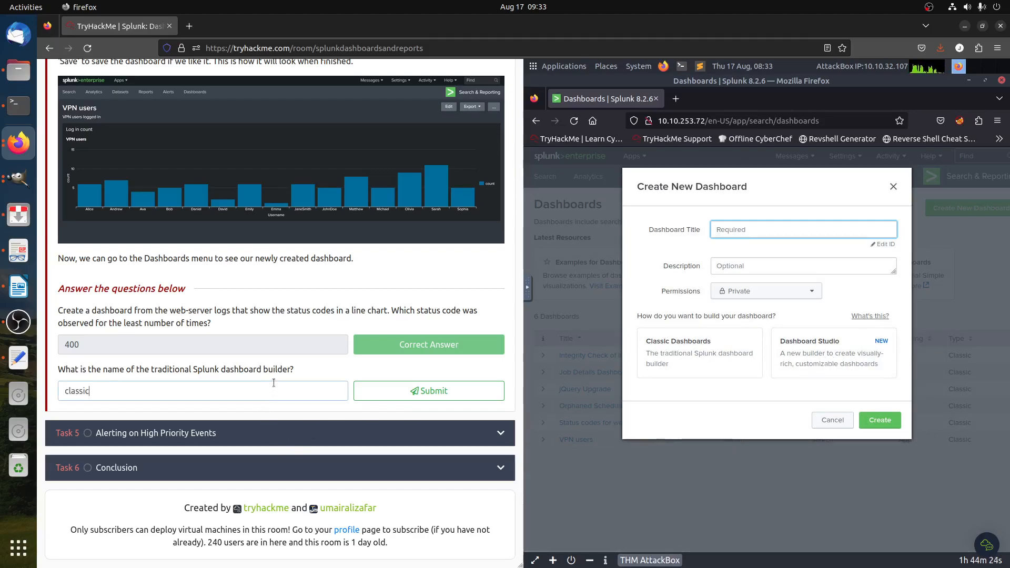
{"action": "left_click", "coordinate": [470, 396]}
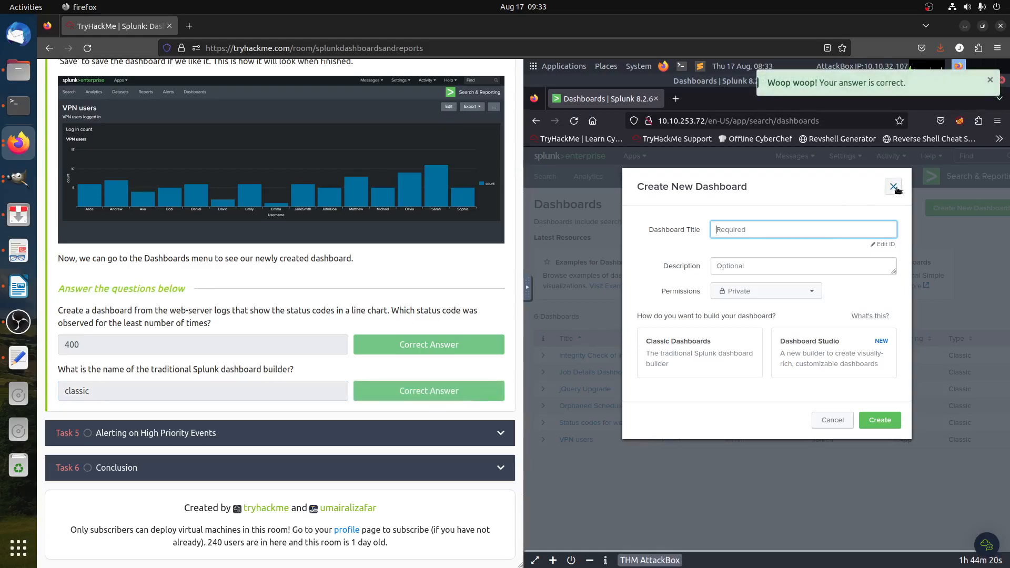
{"action": "left_click", "coordinate": [894, 187]}
Expand Task 5, Alerting on High Priority Events, and read its introduction and example search
{"action": "left_click", "coordinate": [257, 441]}
{"action": "scroll", "coordinate": [273, 401], "scroll_direction": "up", "scroll_amount": 8}
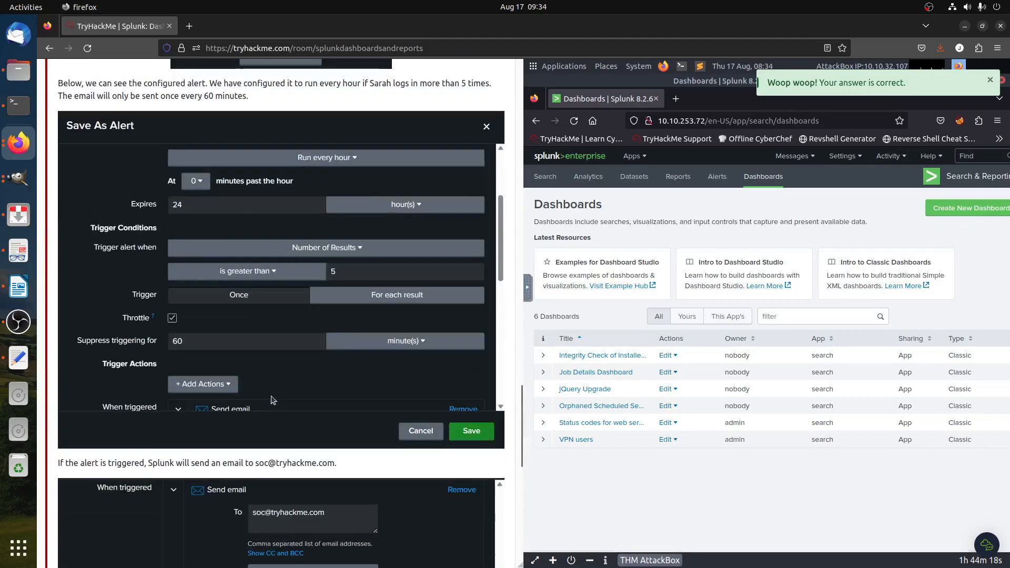
{"action": "scroll", "coordinate": [273, 401], "scroll_direction": "up", "scroll_amount": 15}
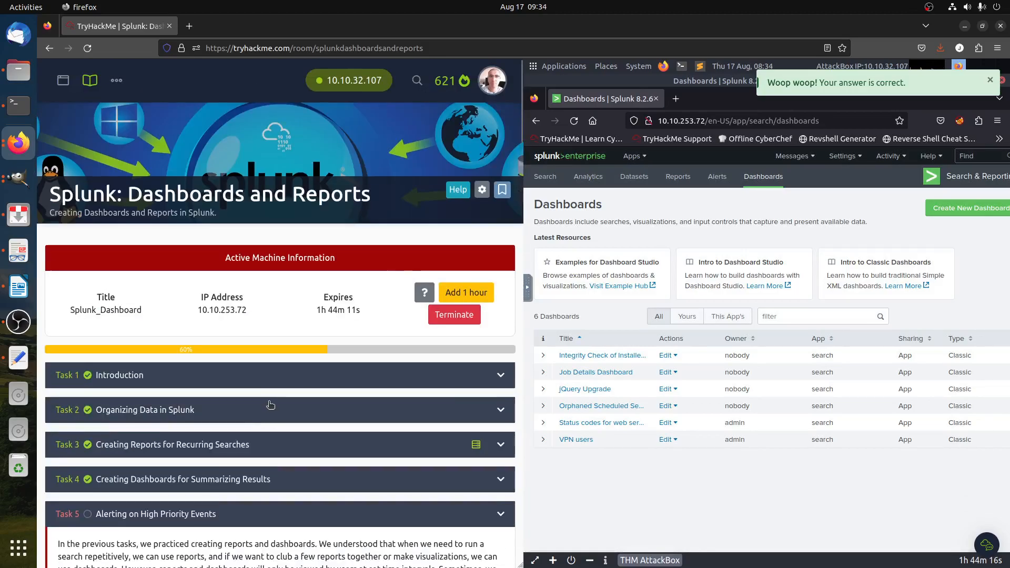
{"action": "scroll", "coordinate": [270, 405], "scroll_direction": "down", "scroll_amount": 6}
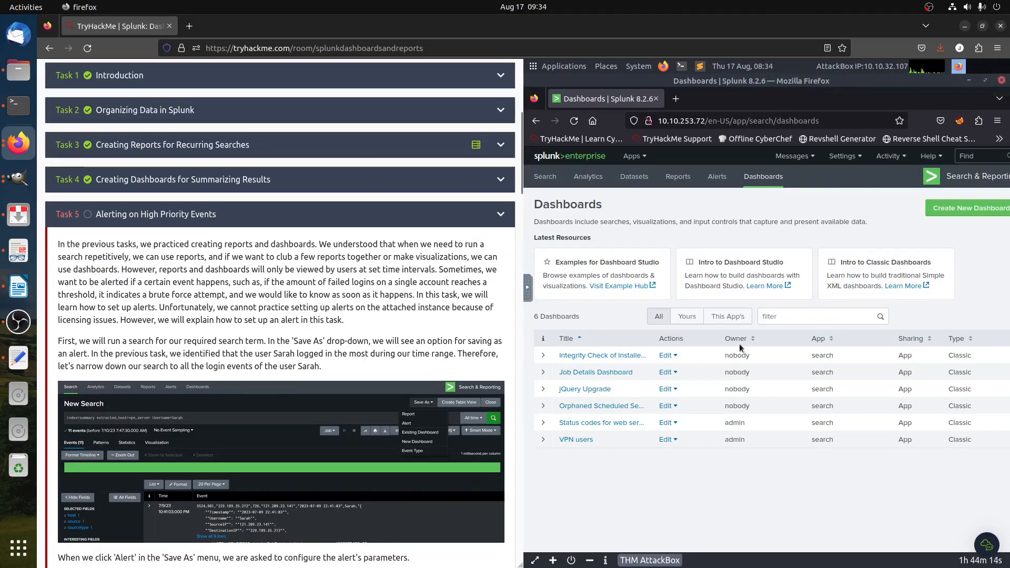
{"action": "scroll", "coordinate": [216, 437], "scroll_direction": "down", "scroll_amount": 3}
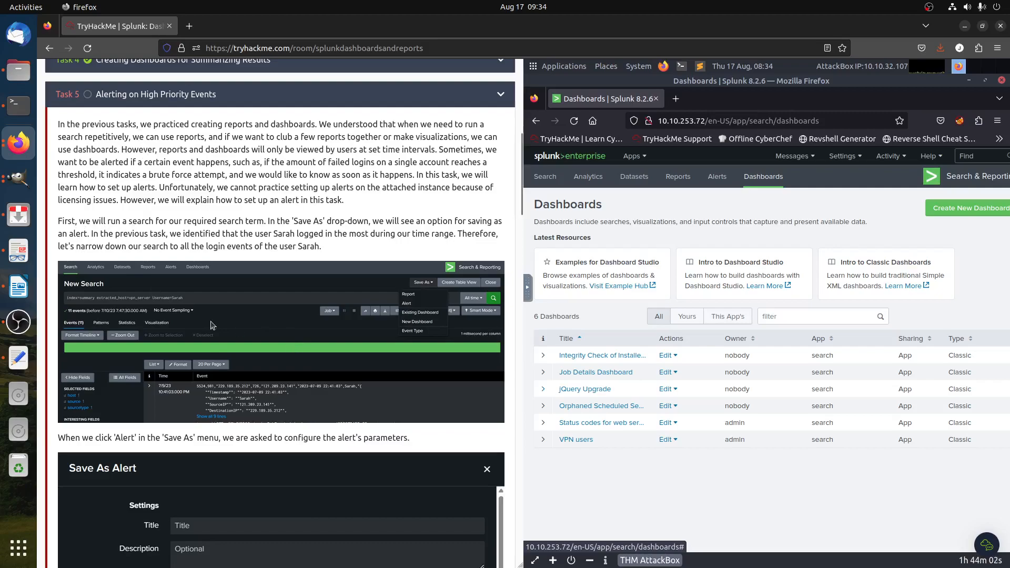
Open a new search and enter index="summary" extracted_host=vpn_server with the Username filter from the Task 5 example screenshot
{"action": "left_click", "coordinate": [545, 176]}
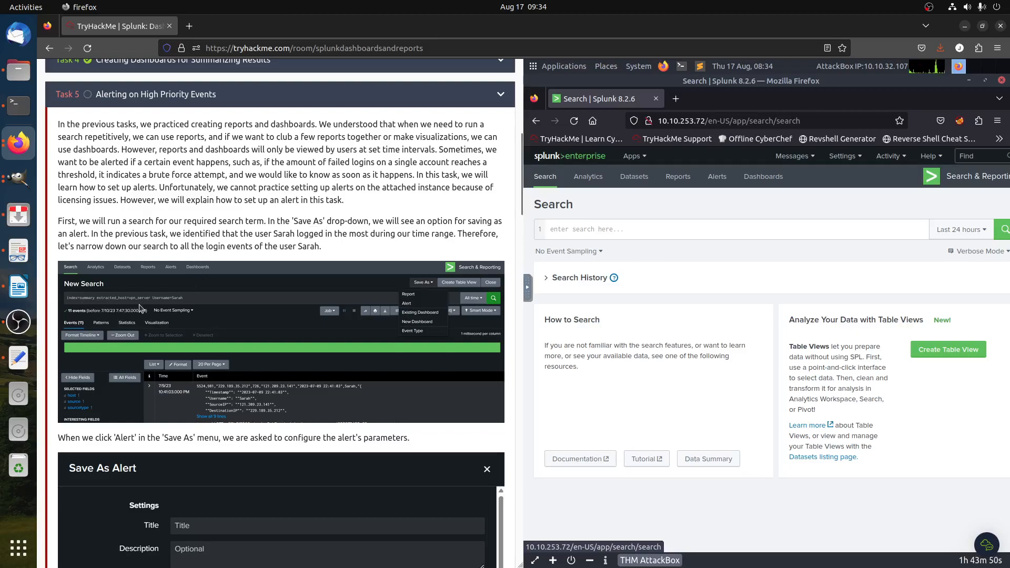
{"action": "left_click", "coordinate": [644, 232]}
{"action": "type", "text": "index"}
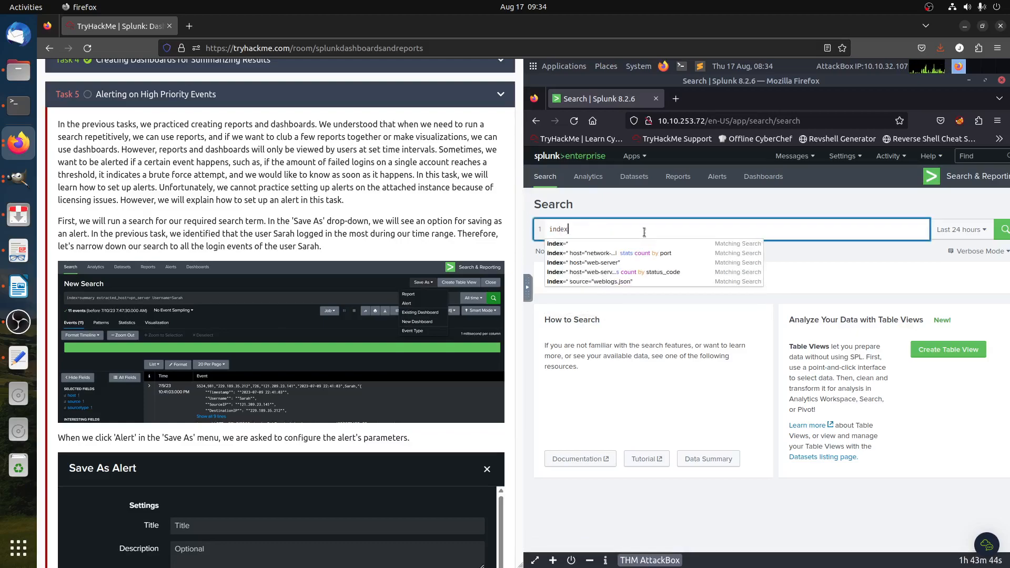
{"action": "type", "text": "=s"}
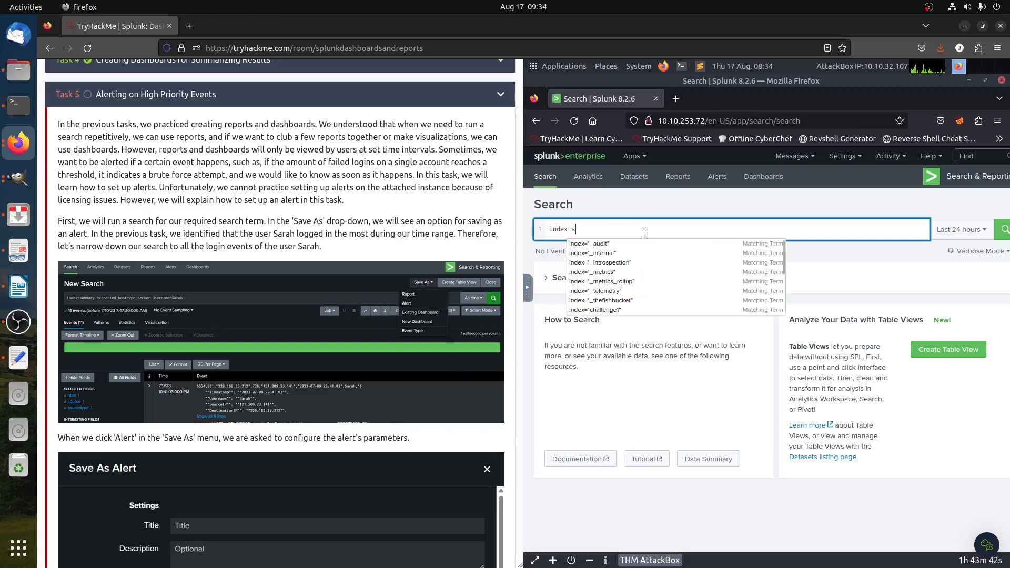
{"action": "left_click", "coordinate": [613, 242]}
{"action": "left_click", "coordinate": [212, 330]}
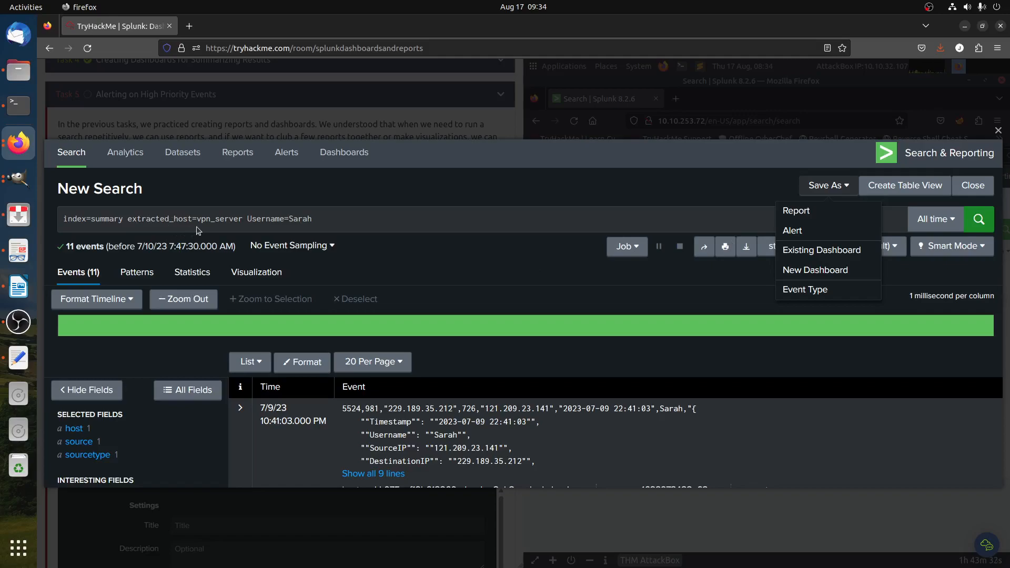
{"action": "left_click", "coordinate": [998, 130]}
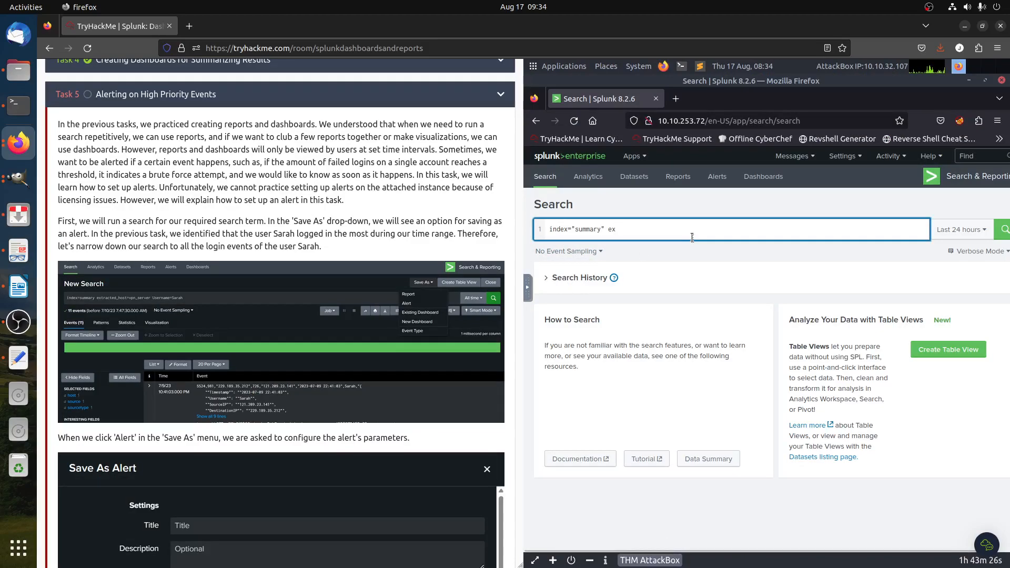
{"action": "type", "text": "racted_host"}
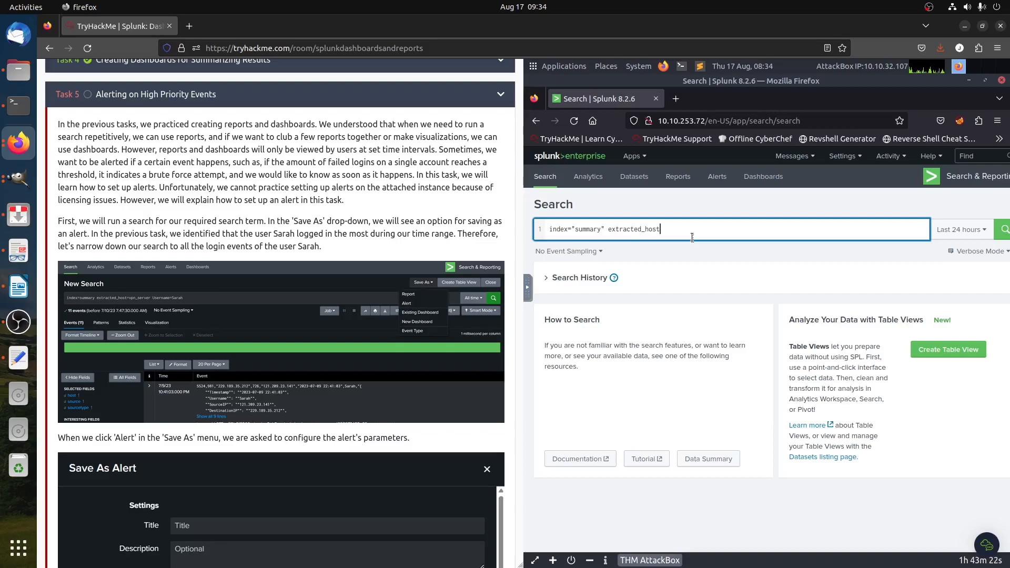
{"action": "type", "text": "=vpn_server Username=Sarah"}
Run the search over All time and compare the query with the enlarged Task 5 example screenshot
{"action": "left_click", "coordinate": [961, 231]}
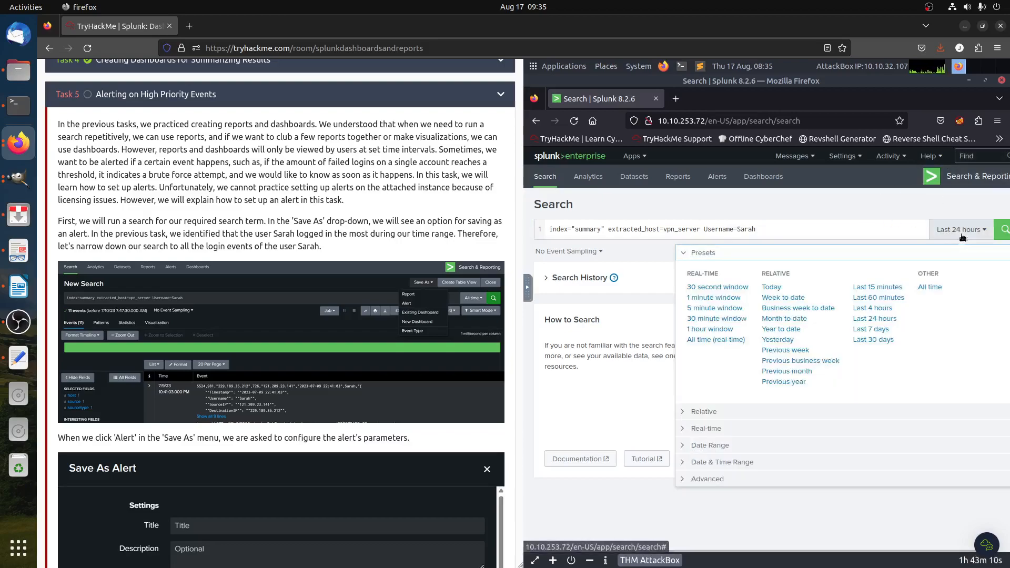
{"action": "left_click", "coordinate": [928, 288]}
{"action": "left_click", "coordinate": [1002, 229]}
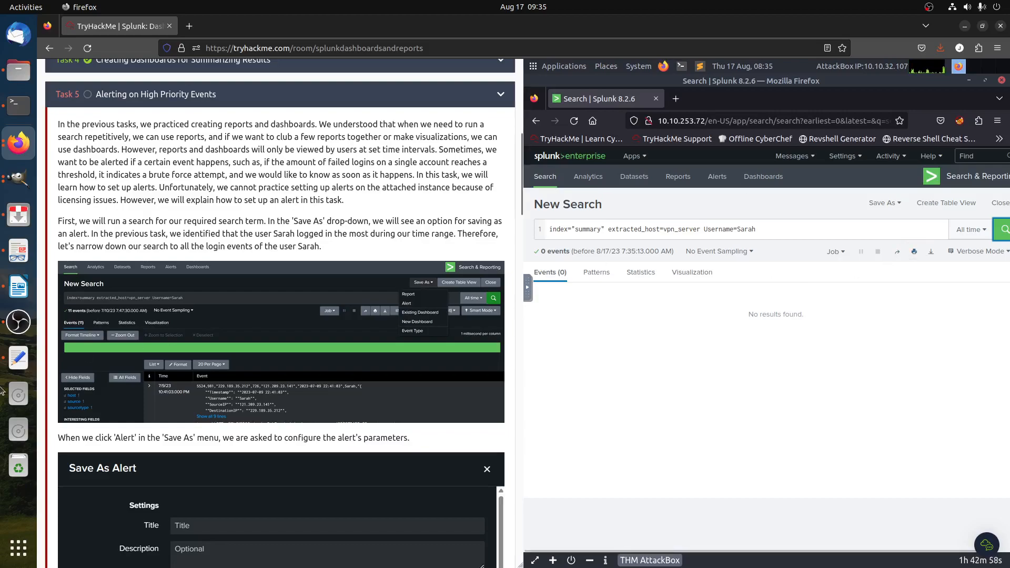
{"action": "left_click", "coordinate": [98, 307]}
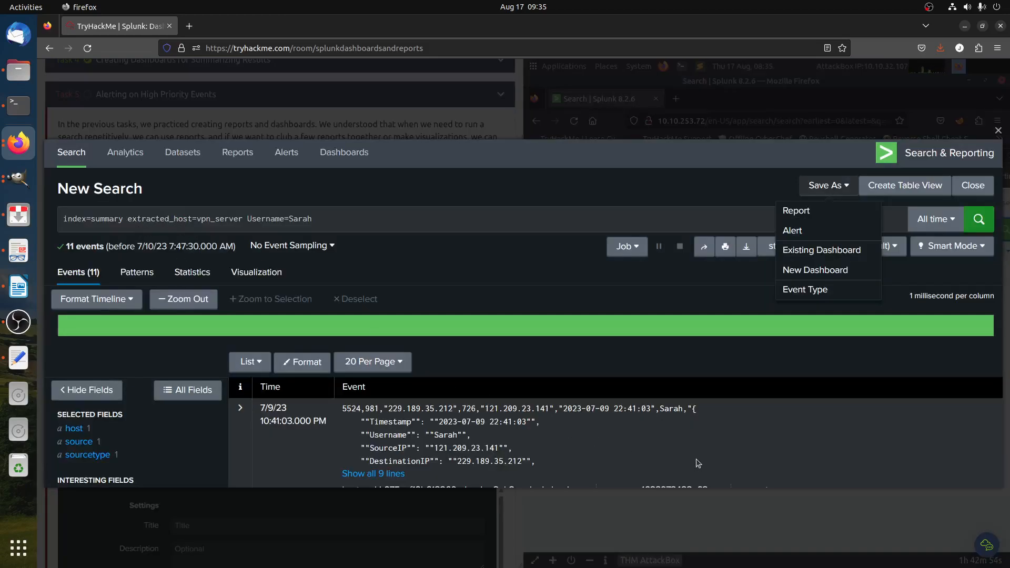
{"action": "left_click", "coordinate": [998, 130]}
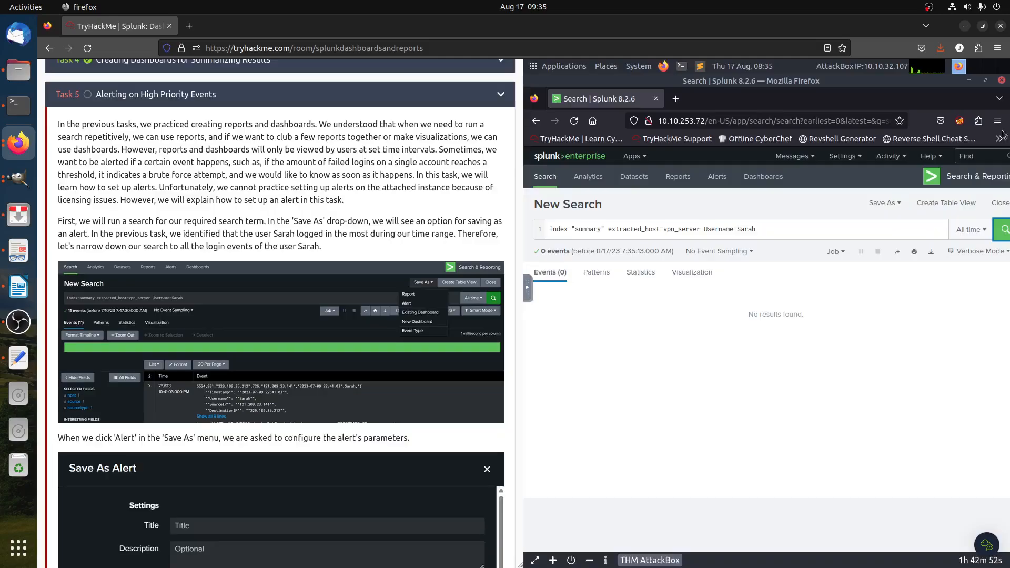
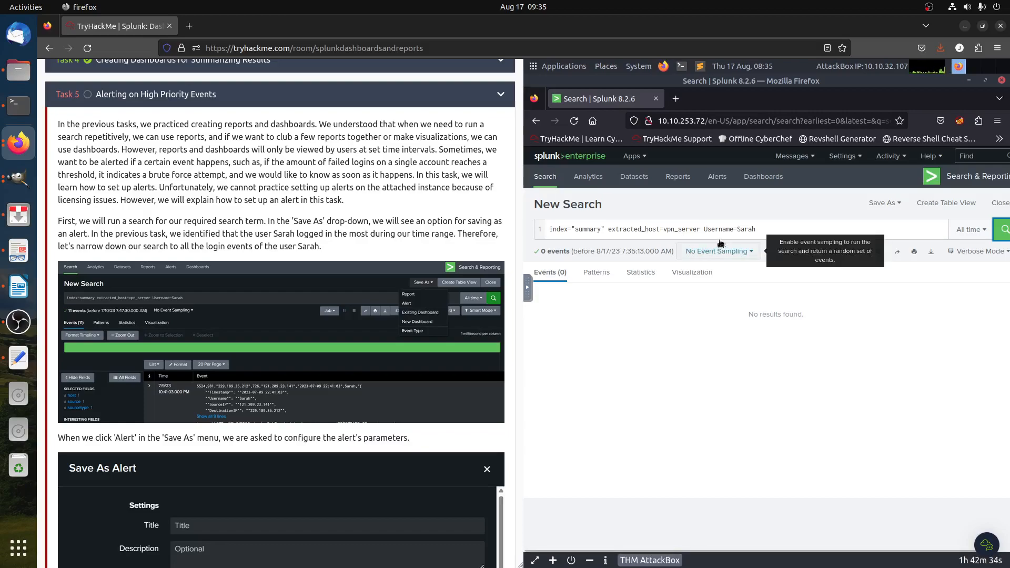
Remove the Username filter and the extracted_host=vpn_server filter from the query one at a time, rerunning the search after each removal
{"action": "double_click", "coordinate": [873, 232]}
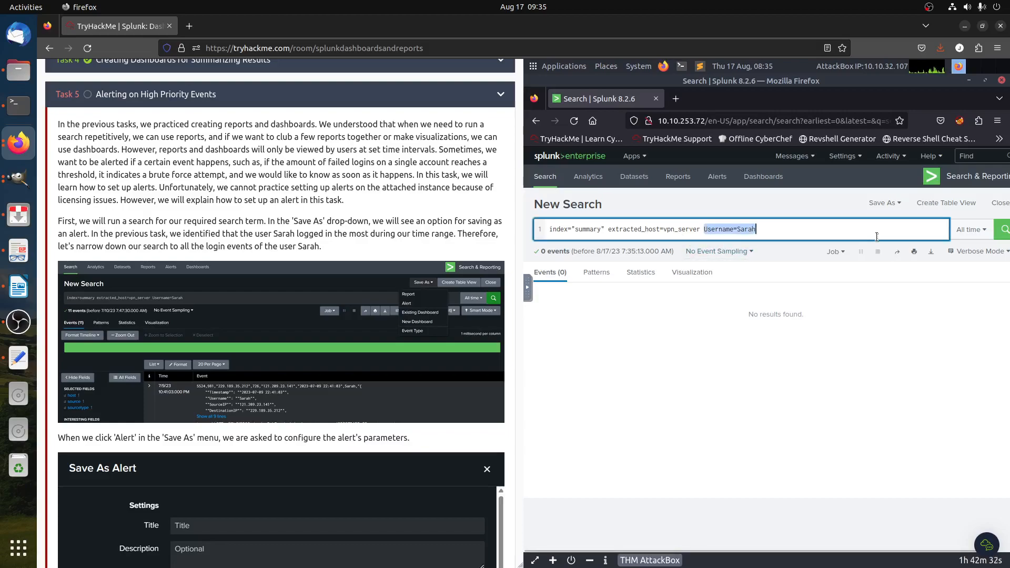
{"action": "key", "text": "BackSpace"}
{"action": "key", "text": "BackSpace"}
{"action": "key", "text": "Return"}
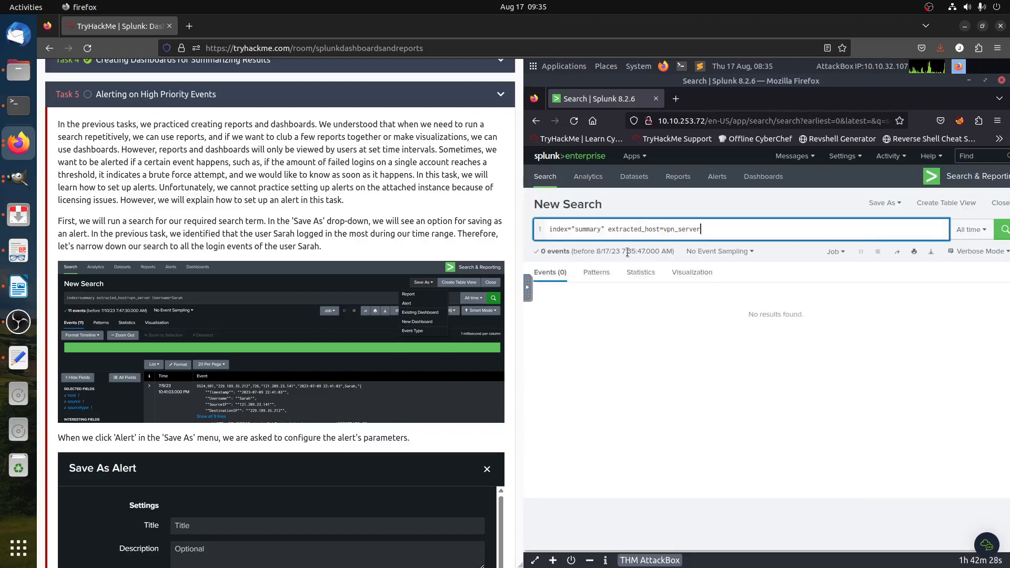
{"action": "left_click_drag", "start_coordinate": [607, 229], "coordinate": [916, 227]}
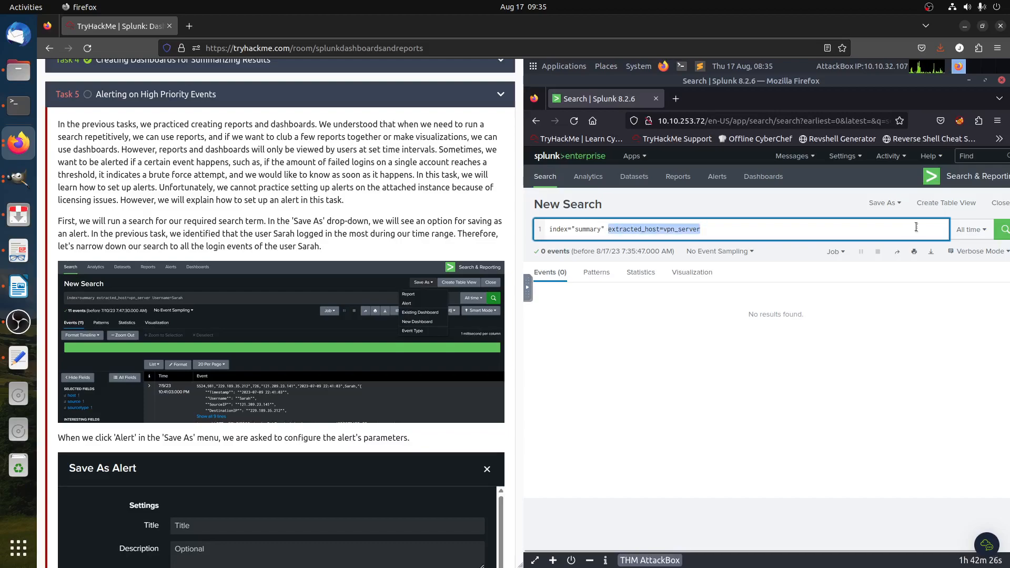
{"action": "key", "text": "BackSpace"}
{"action": "key", "text": "BackSpace"}
{"action": "key", "text": "Return"}
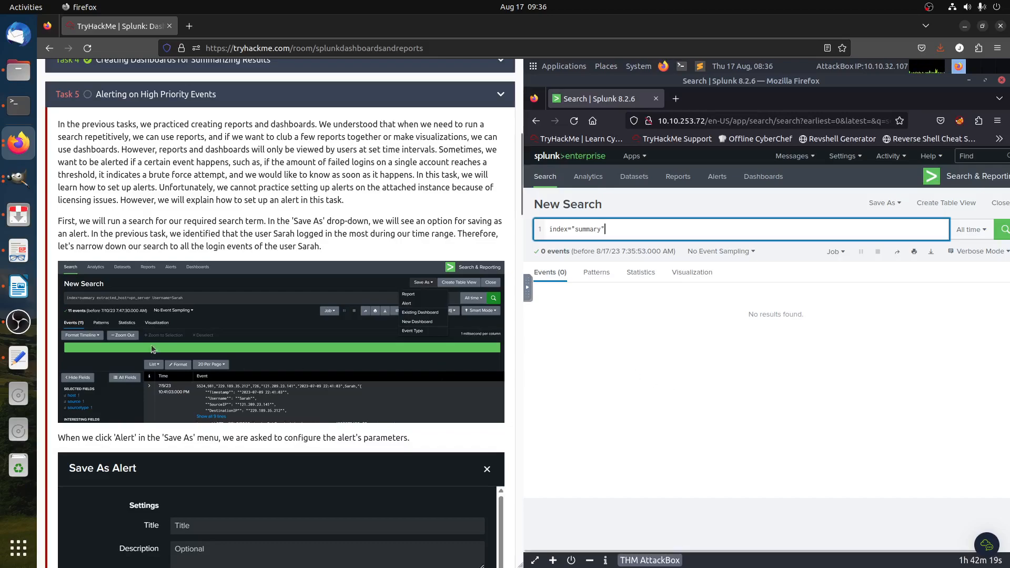
Recheck the Task 5 example screenshot, then broaden the search to all indexes with index=* and run it
{"action": "left_click", "coordinate": [156, 314]}
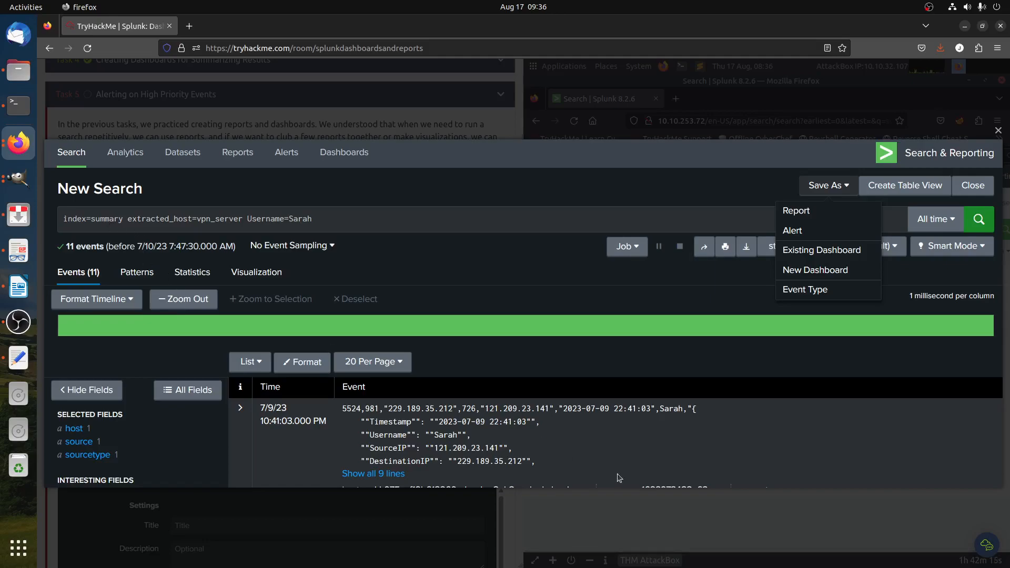
{"action": "left_click", "coordinate": [996, 132]}
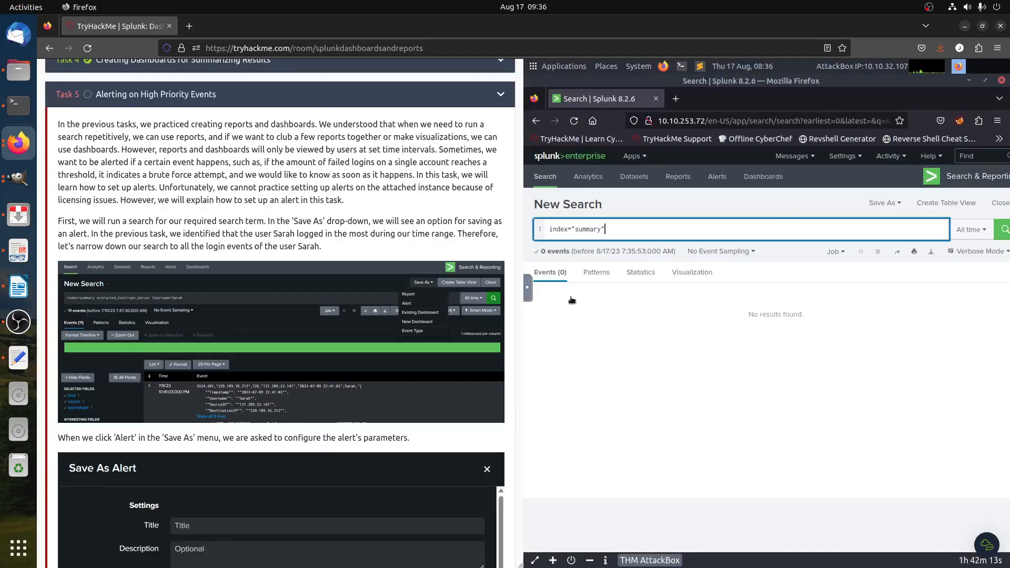
{"action": "left_click", "coordinate": [572, 229]}
{"action": "key", "text": "shift+End"}
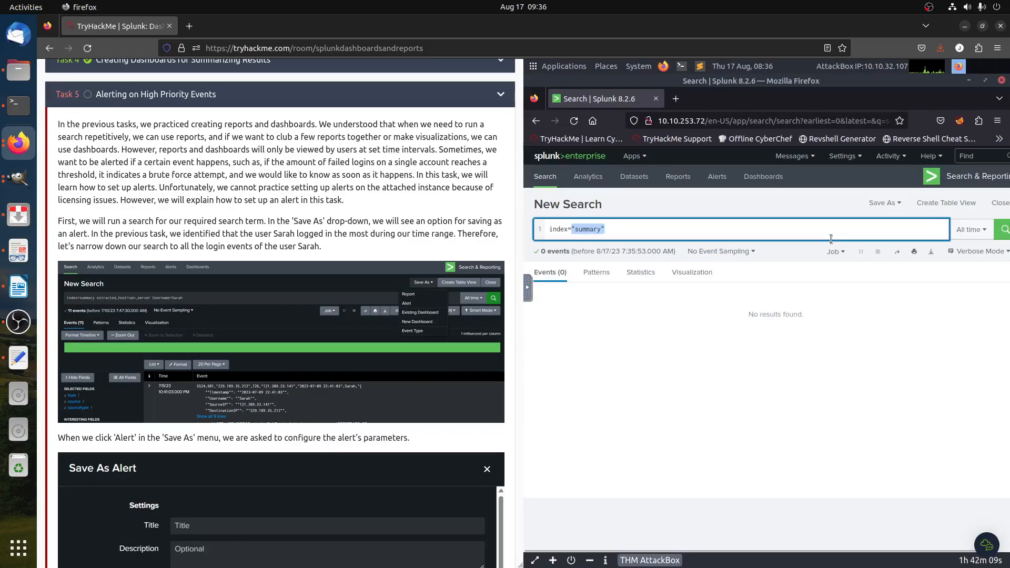
{"action": "type", "text": "*"}
{"action": "key", "text": "Return"}
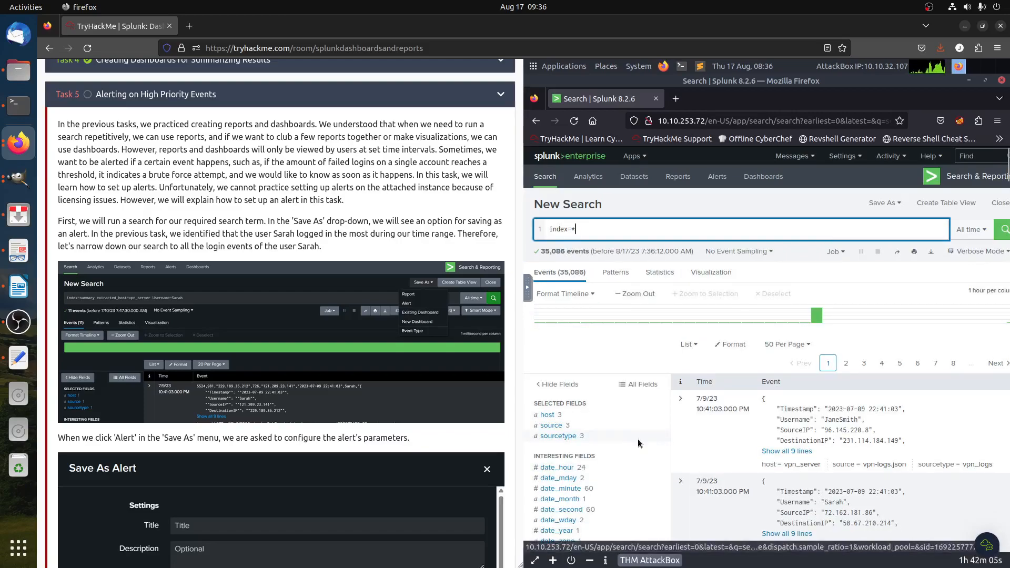
{"action": "scroll", "coordinate": [640, 443], "scroll_direction": "down", "scroll_amount": 3}
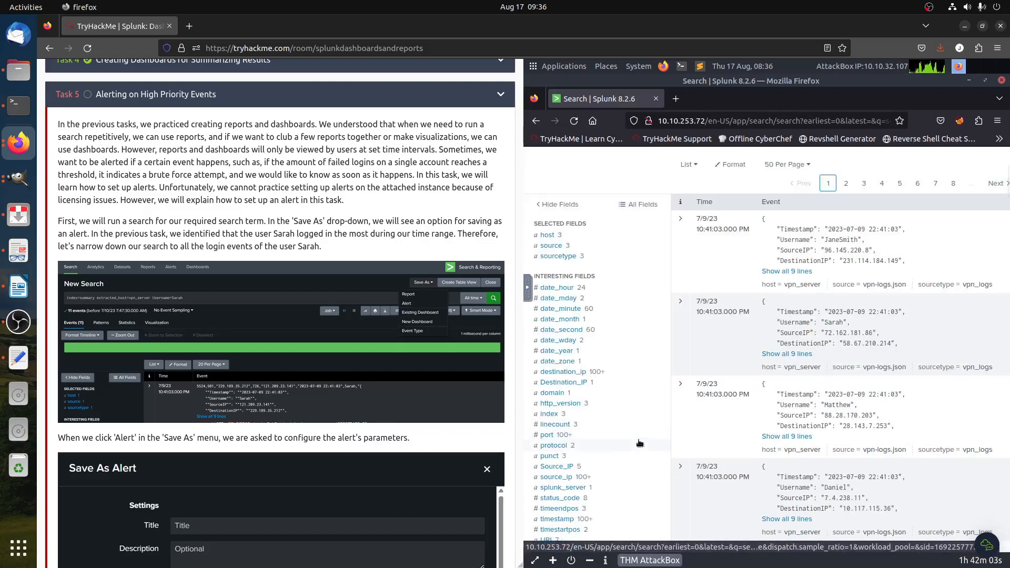
{"action": "scroll", "coordinate": [640, 443], "scroll_direction": "down", "scroll_amount": 5}
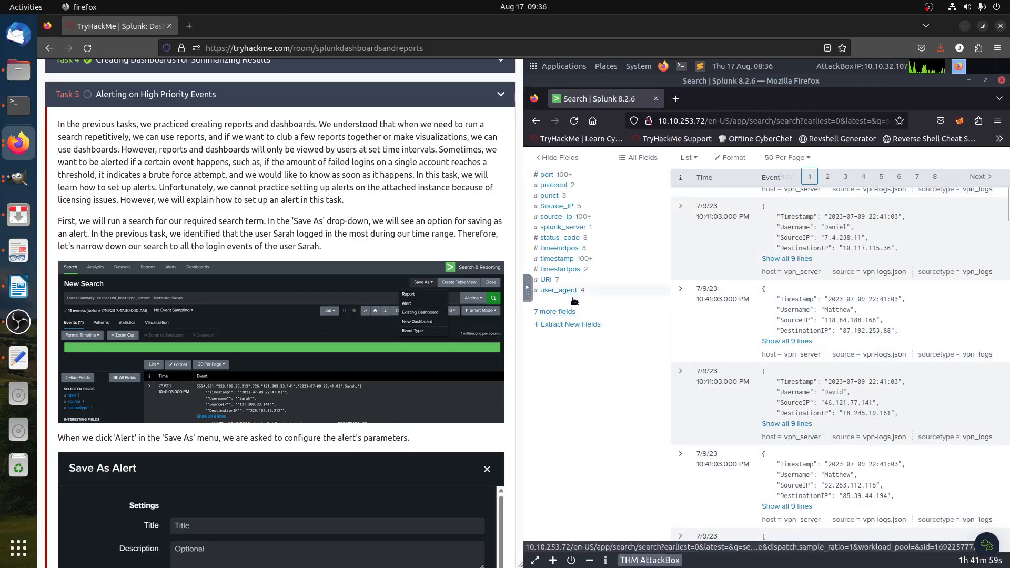
{"action": "scroll", "coordinate": [573, 300], "scroll_direction": "up", "scroll_amount": 3}
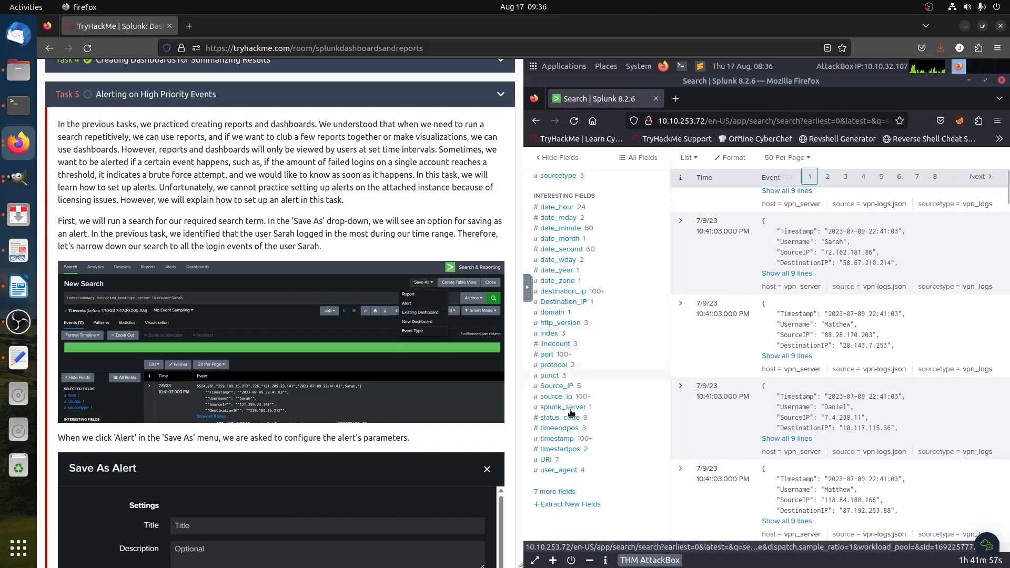
{"action": "left_click", "coordinate": [573, 505]}
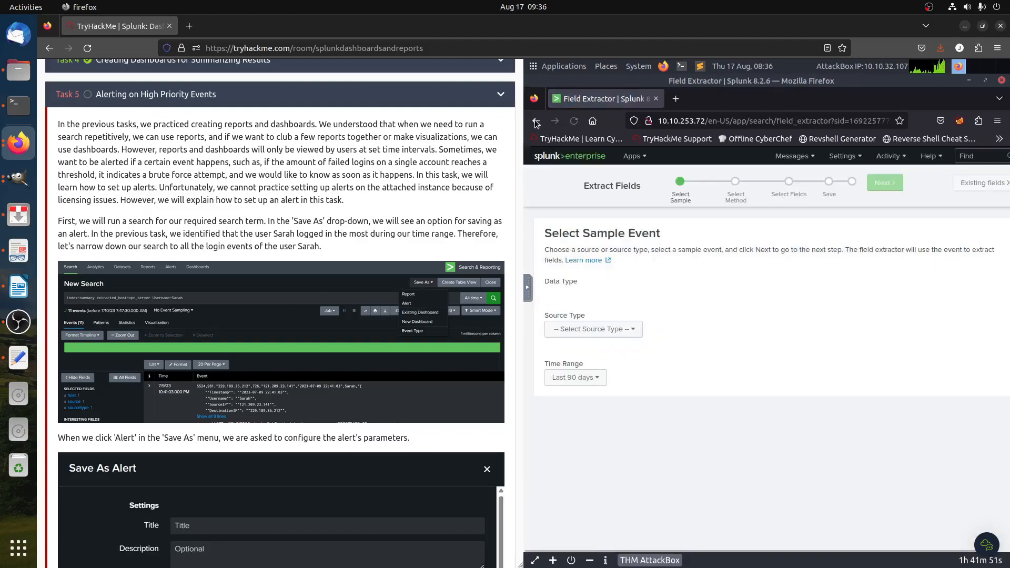
{"action": "key", "text": "alt+Left"}
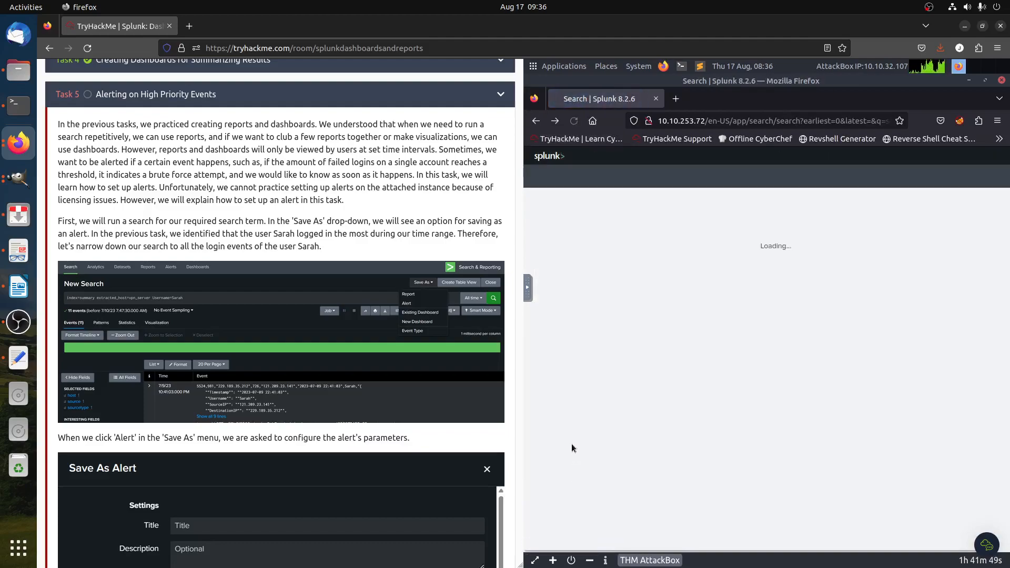
Filter the full field list by "user" and add the Username field to the selected fields
{"action": "scroll", "coordinate": [592, 447], "scroll_direction": "down", "scroll_amount": 9}
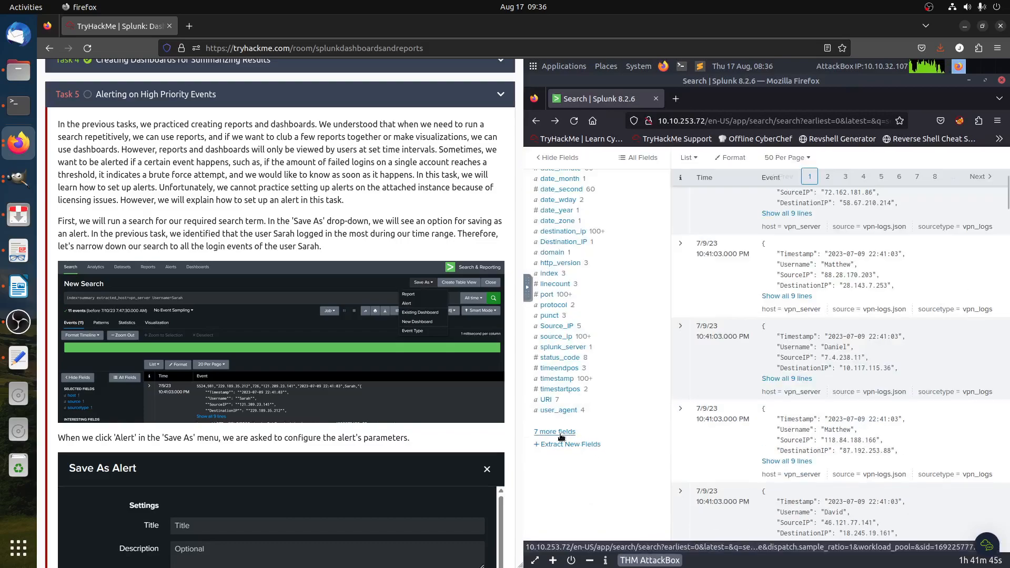
{"action": "left_click", "coordinate": [559, 433]}
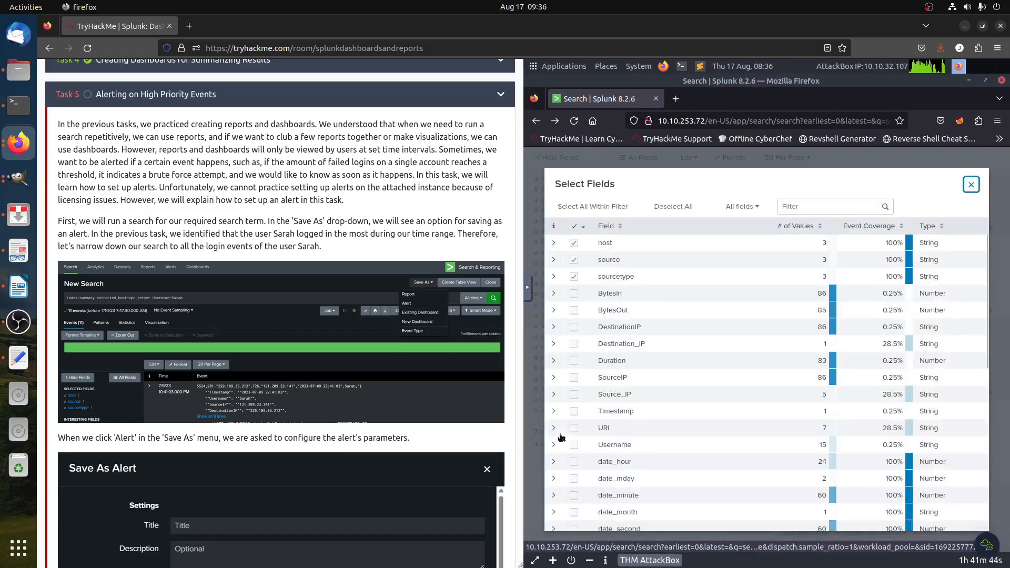
{"action": "left_click", "coordinate": [835, 208]}
{"action": "type", "text": "user"}
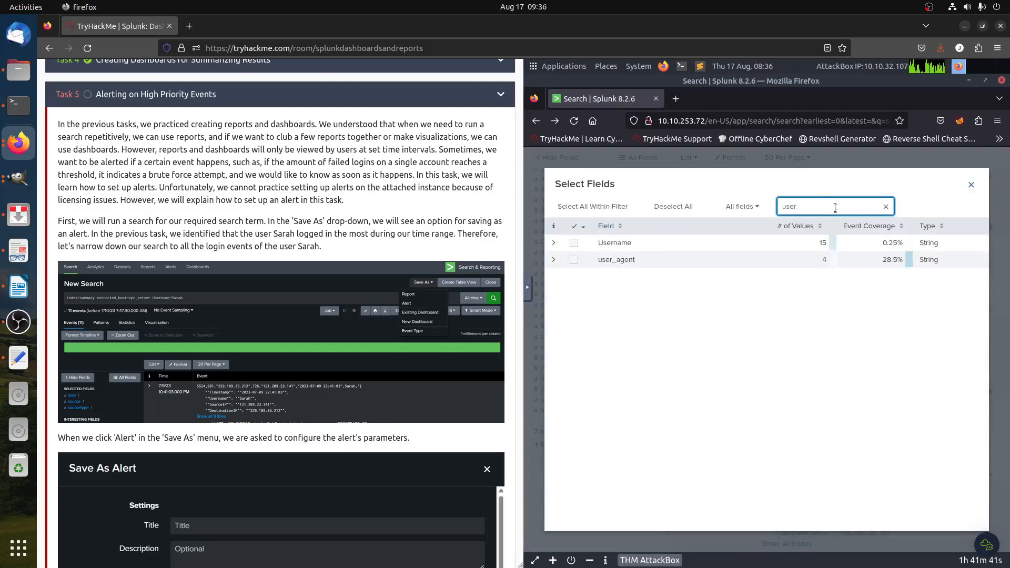
{"action": "left_click", "coordinate": [573, 244]}
{"action": "left_click", "coordinate": [974, 188]}
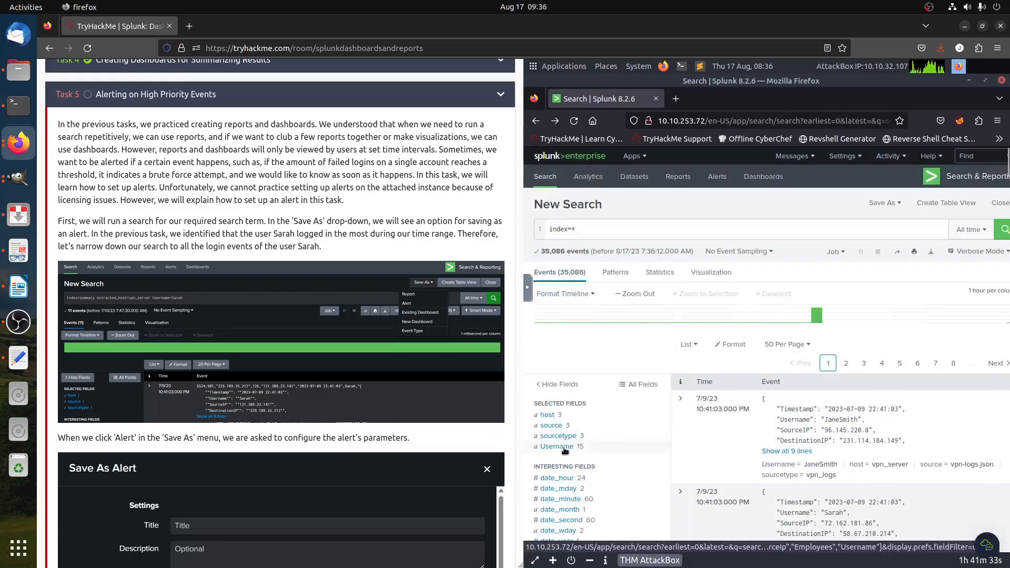
Open the Username field's top values and narrow the search to the user named in the Task 5 example
{"action": "left_click", "coordinate": [564, 447]}
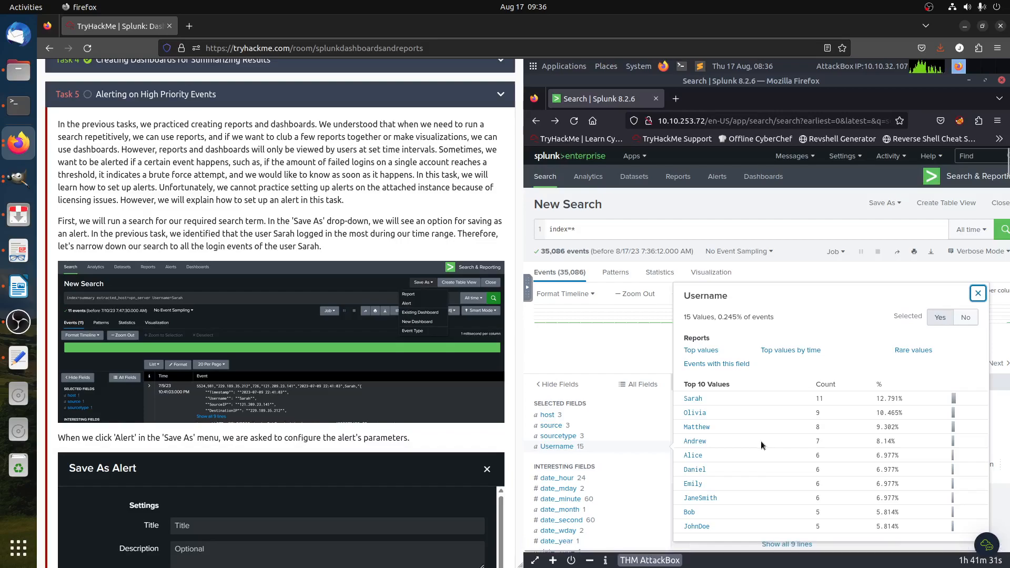
{"action": "scroll", "coordinate": [761, 441], "scroll_direction": "down", "scroll_amount": 3}
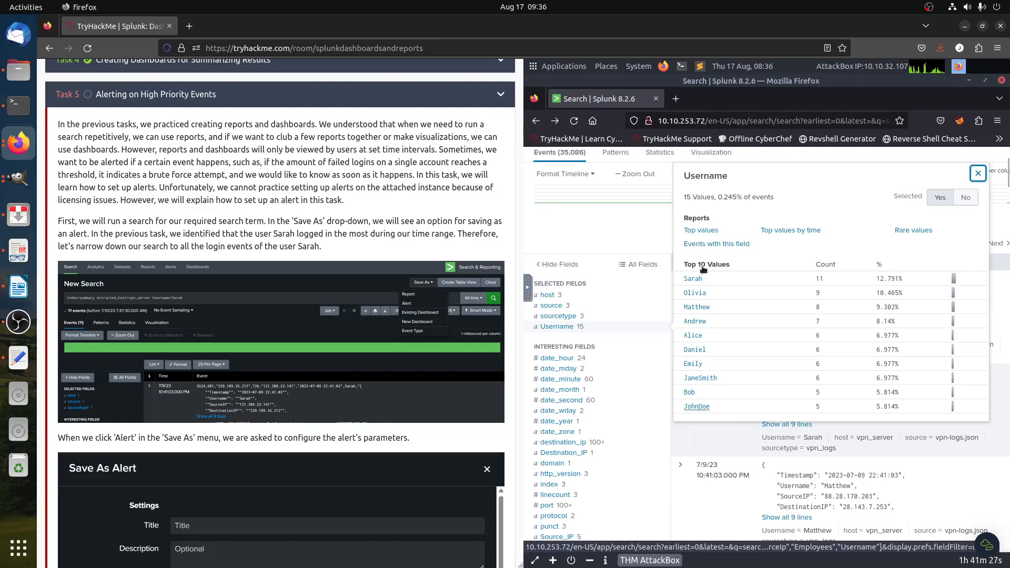
{"action": "left_click", "coordinate": [697, 281]}
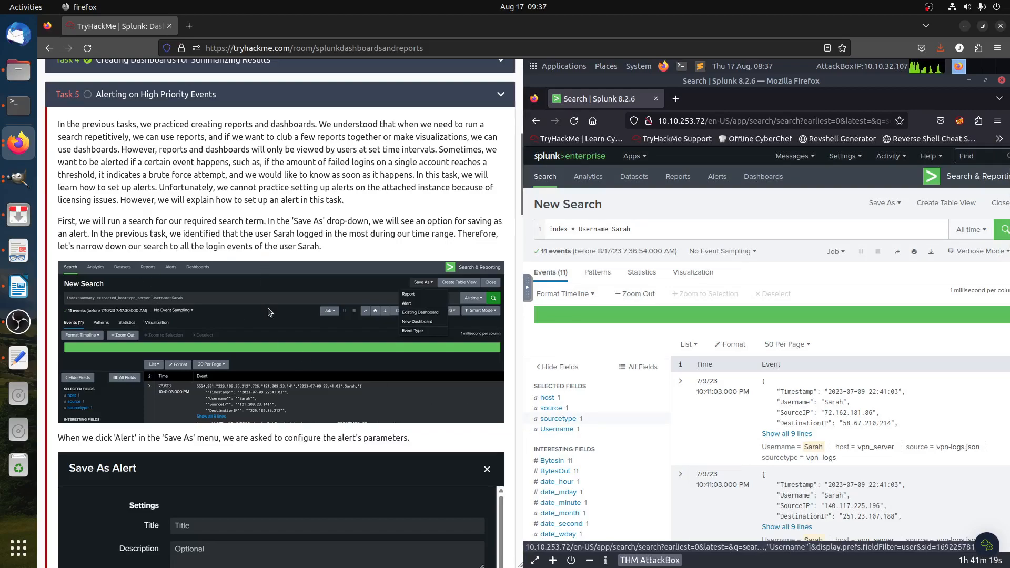
Compare the user's login events and their fields with the Task 5 example screenshot
{"action": "left_click", "coordinate": [211, 310]}
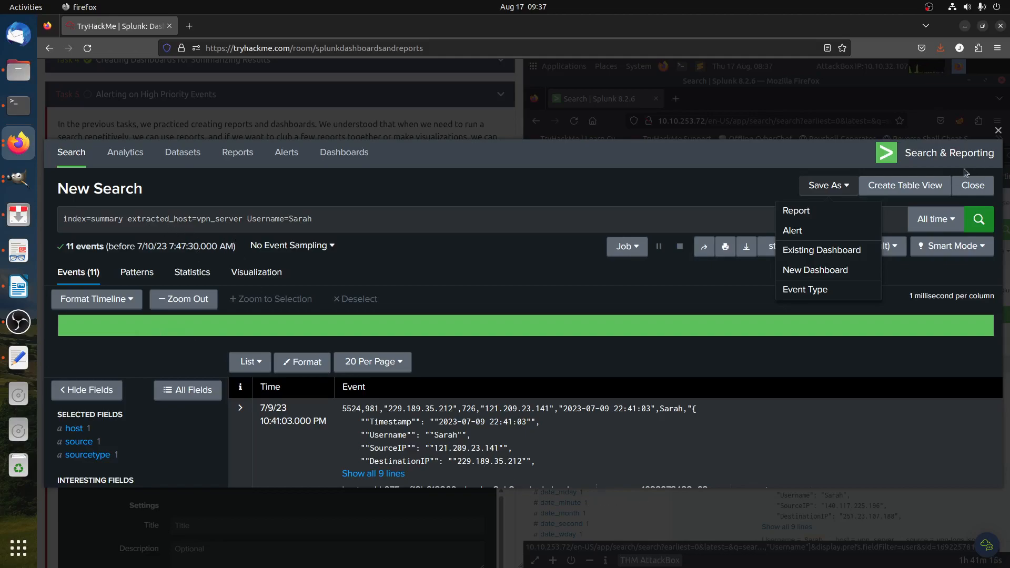
{"action": "left_click", "coordinate": [998, 131]}
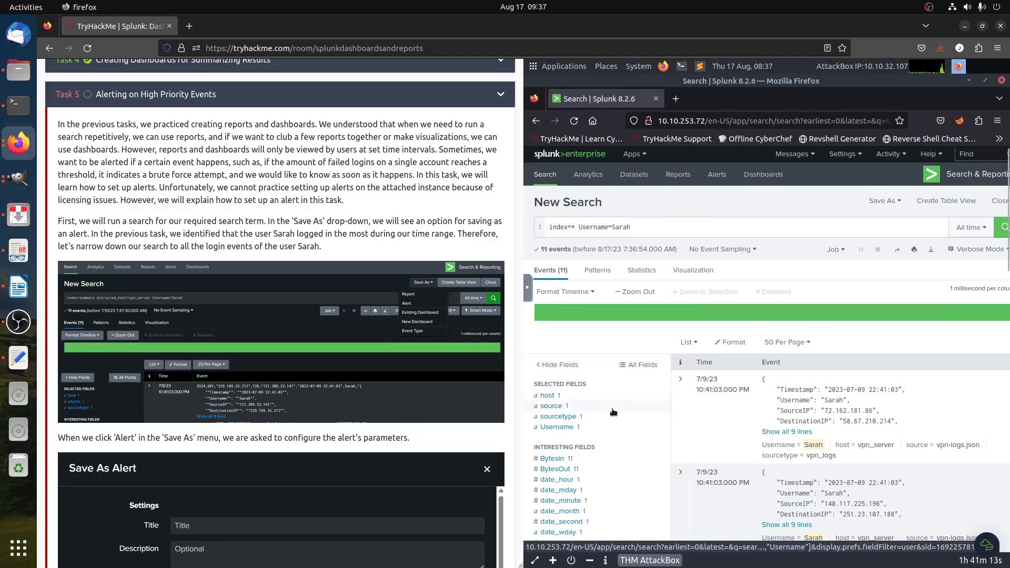
{"action": "scroll", "coordinate": [613, 412], "scroll_direction": "down", "scroll_amount": 3}
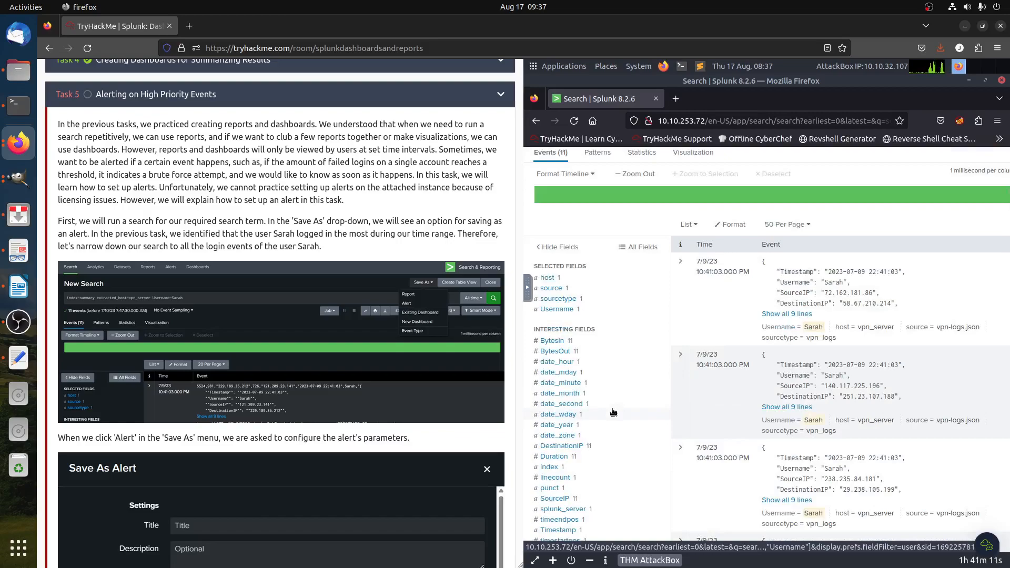
{"action": "scroll", "coordinate": [612, 412], "scroll_direction": "down", "scroll_amount": 2}
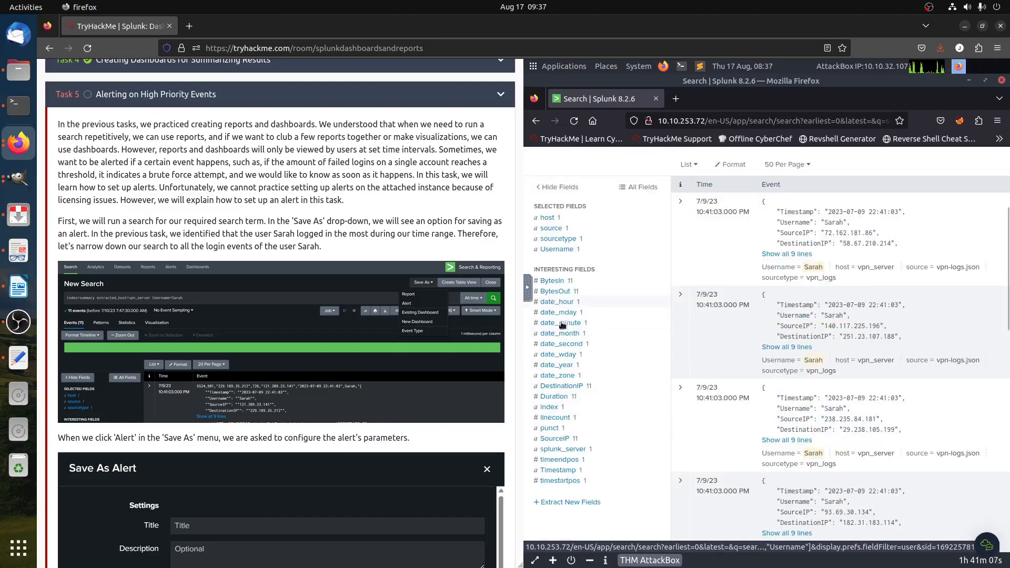
Look at the field extractor for the login events, return to the search results and review the listed fields
{"action": "left_click", "coordinate": [569, 503]}
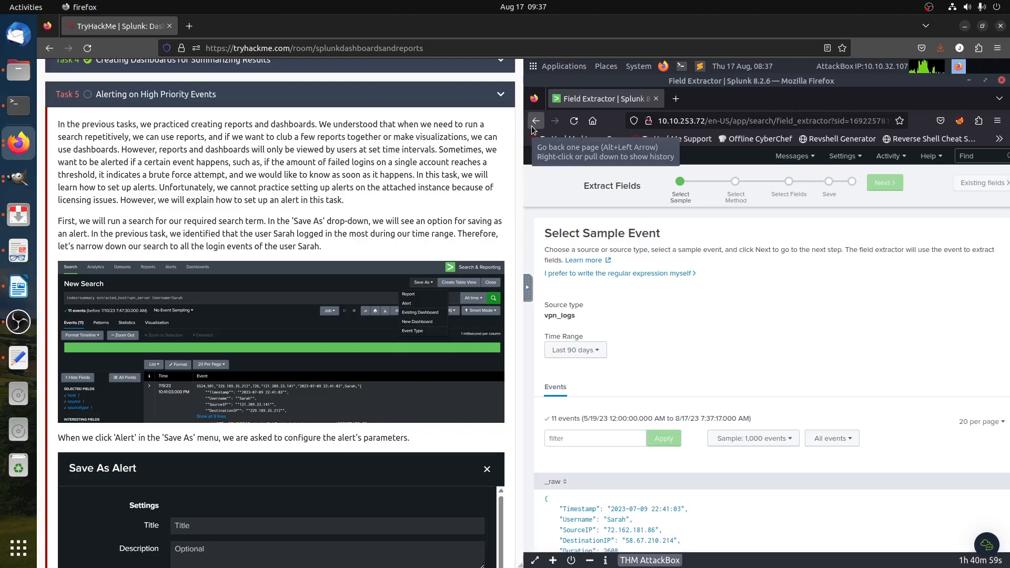
{"action": "left_click", "coordinate": [535, 124]}
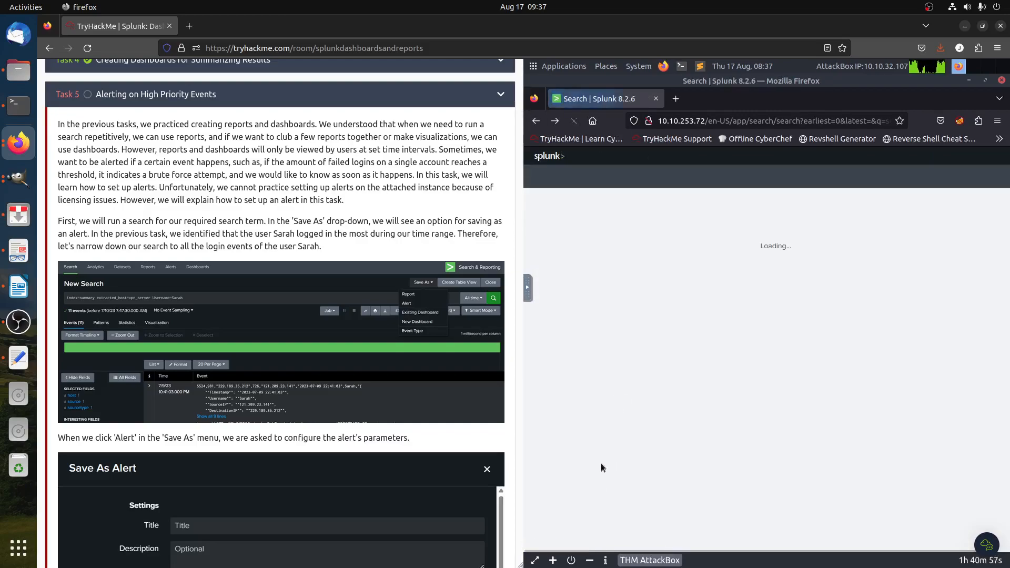
{"action": "scroll", "coordinate": [611, 436], "scroll_direction": "down", "scroll_amount": 8}
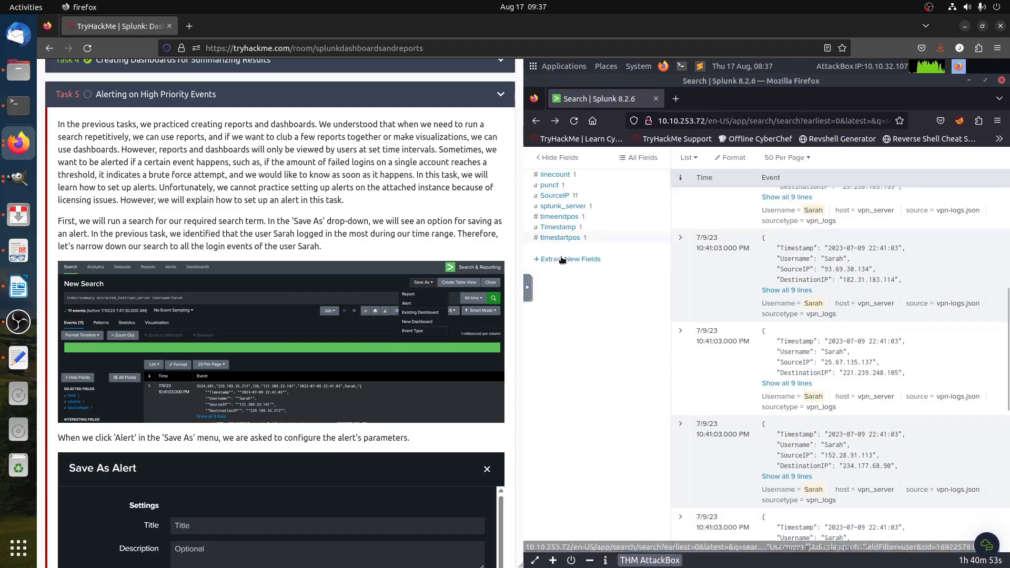
{"action": "scroll", "coordinate": [610, 342], "scroll_direction": "up", "scroll_amount": 1}
{"action": "scroll", "coordinate": [621, 362], "scroll_direction": "up", "scroll_amount": 5}
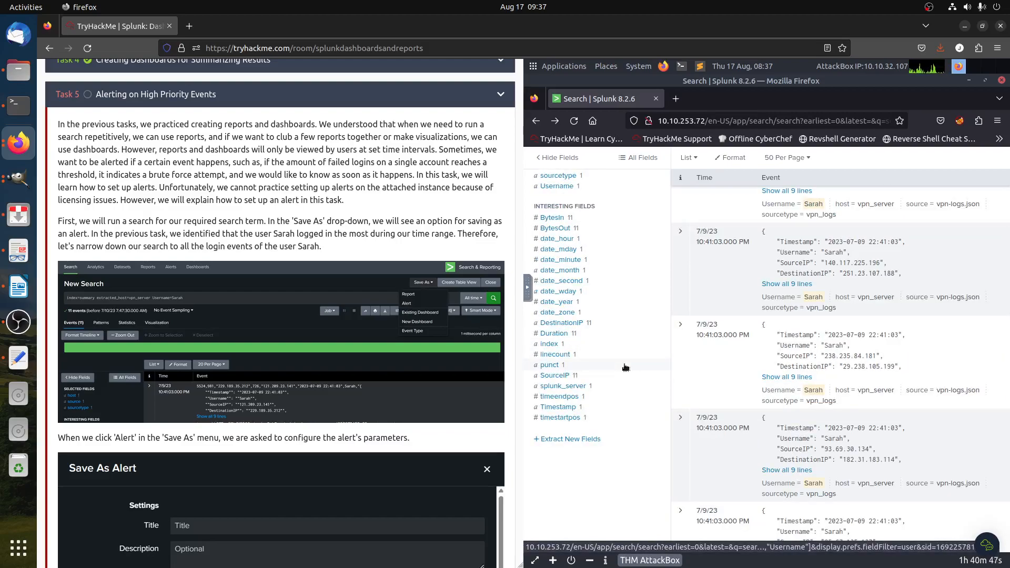
{"action": "scroll", "coordinate": [625, 367], "scroll_direction": "up", "scroll_amount": 4}
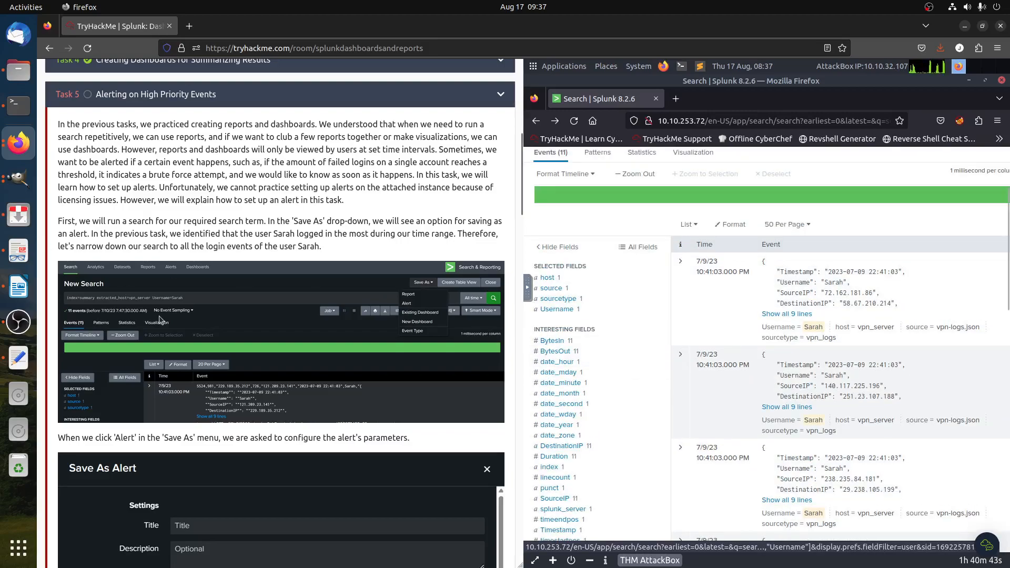
{"action": "scroll", "coordinate": [658, 206], "scroll_direction": "up", "scroll_amount": 4}
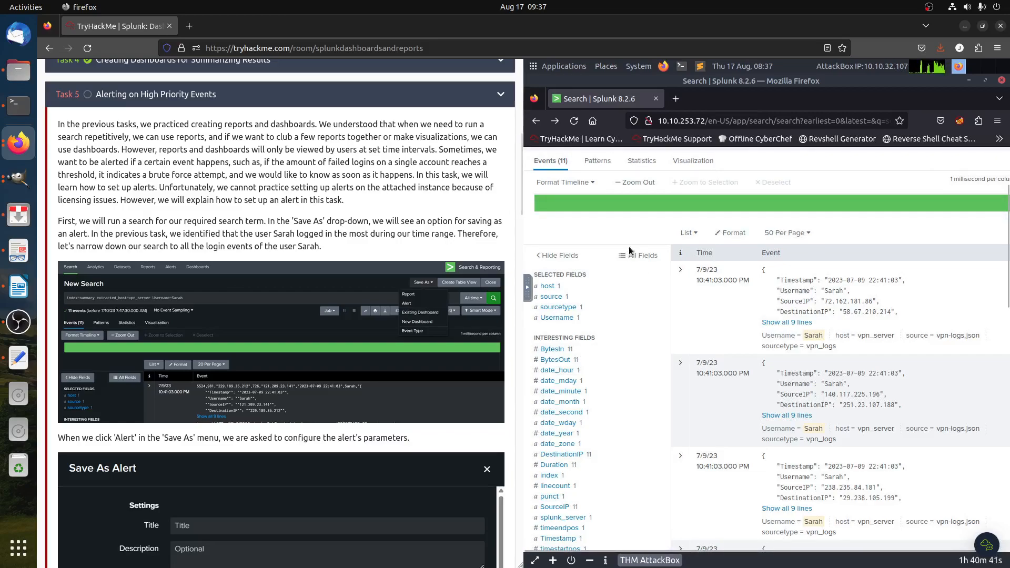
Try narrowing the user's login search further with extracted_host=vpn_server
{"action": "left_click", "coordinate": [660, 232]}
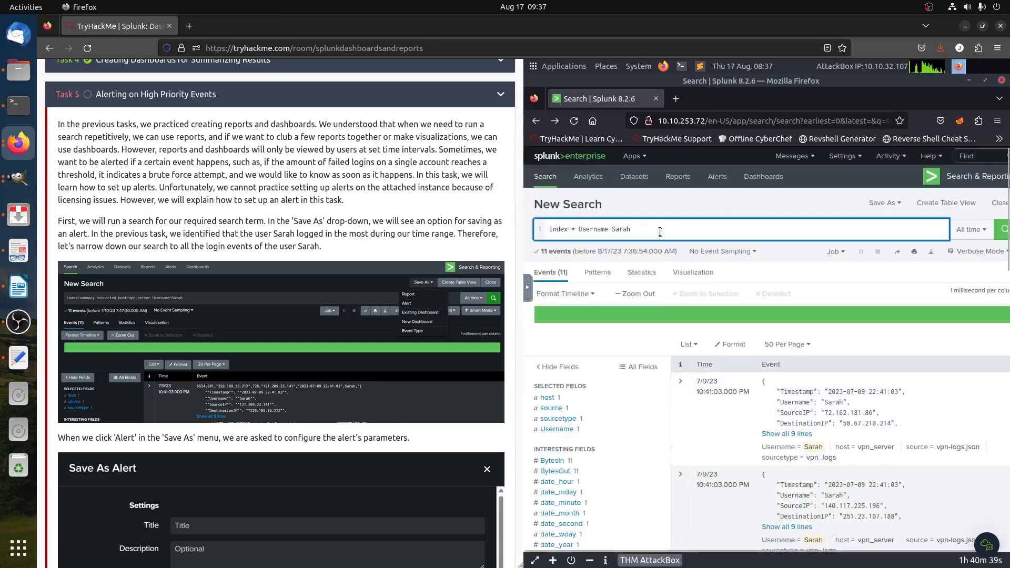
{"action": "type", "text": "ext"}
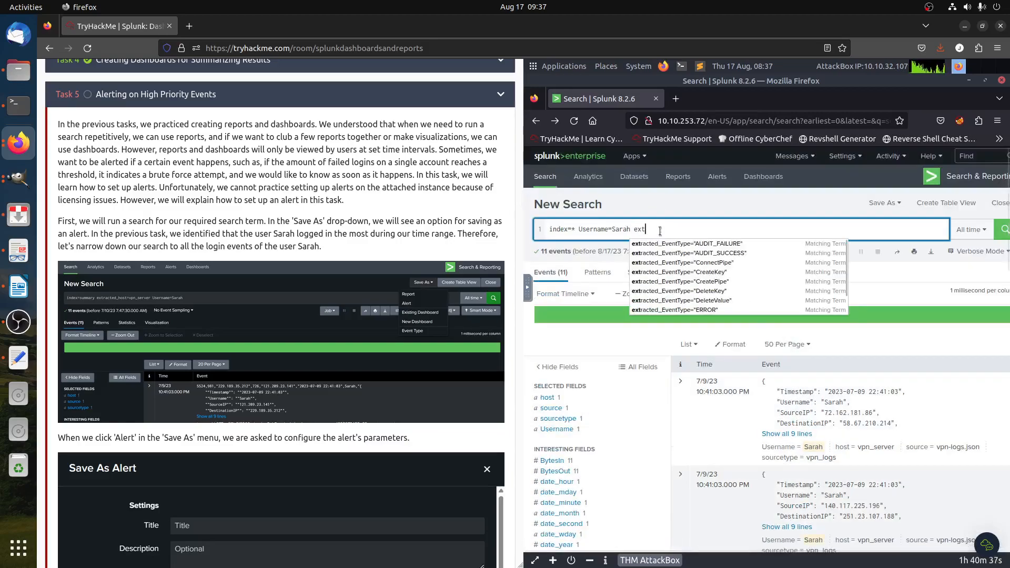
{"action": "type", "text": "racted"}
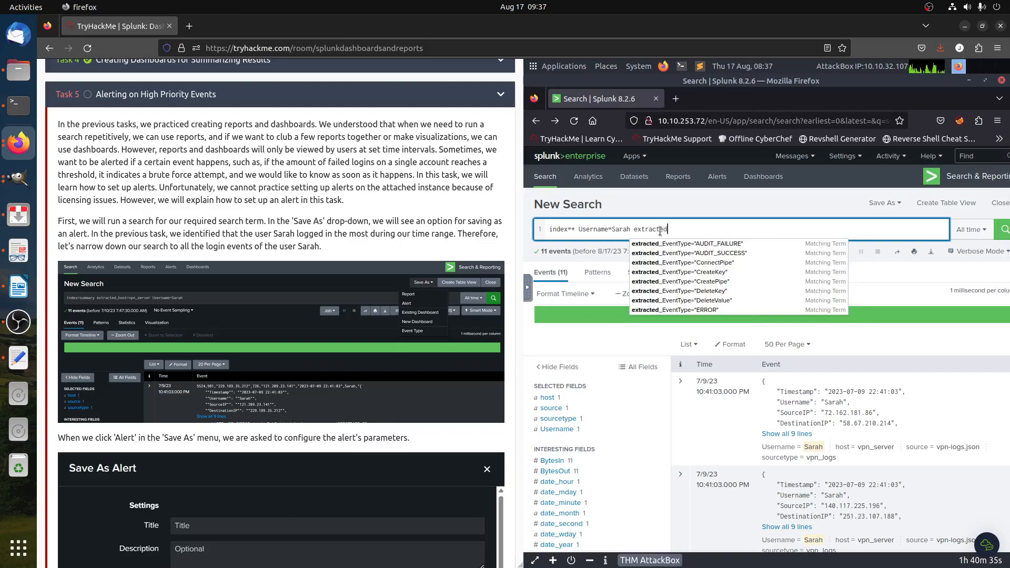
{"action": "type", "text": "_host=vpn_server"}
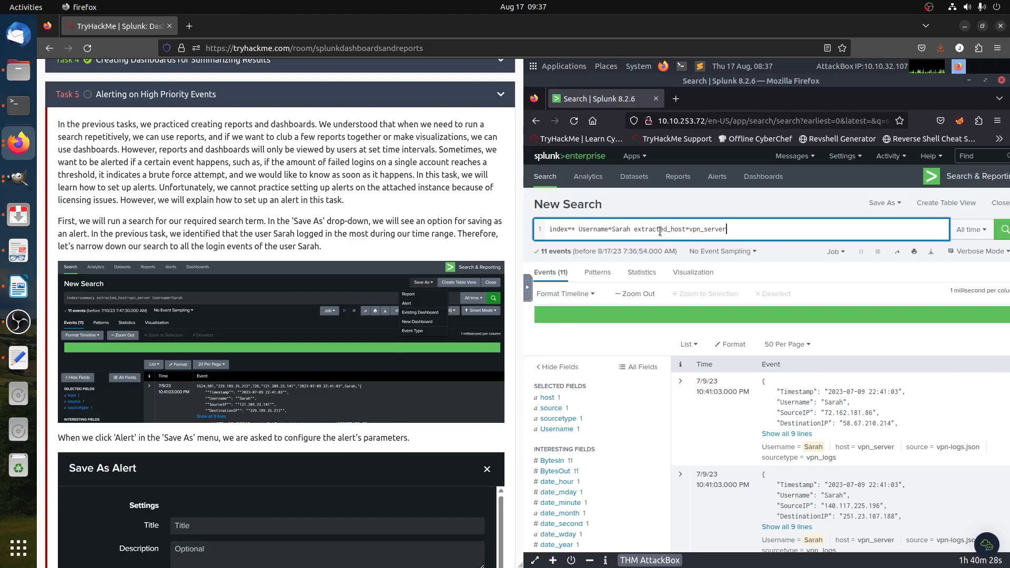
{"action": "key", "text": "Return"}
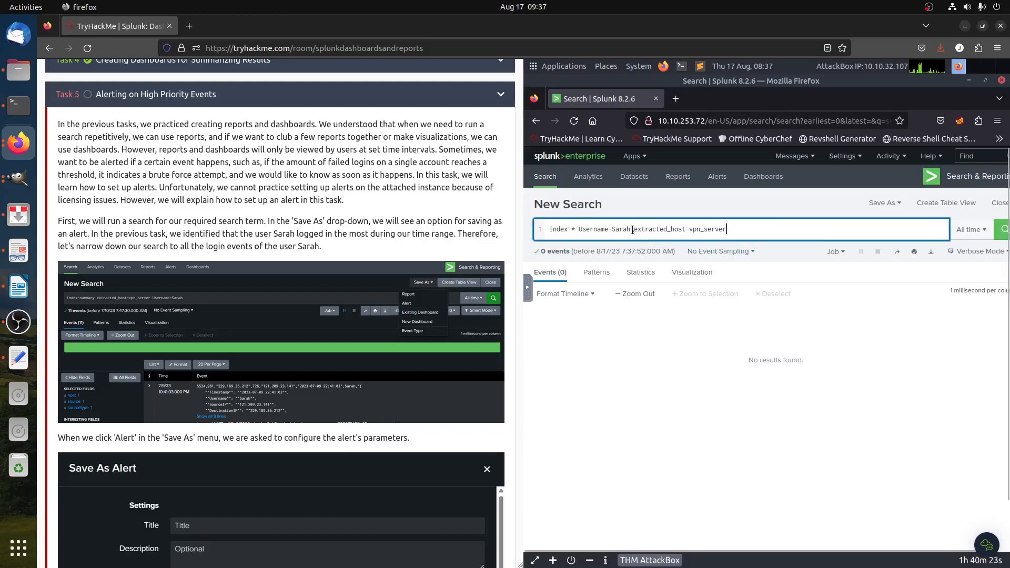
Remove the extracted_host condition from the query and rerun the search for the user's events across all indexes
{"action": "left_click_drag", "start_coordinate": [632, 229], "coordinate": [841, 245]}
{"action": "key", "text": "BackSpace"}
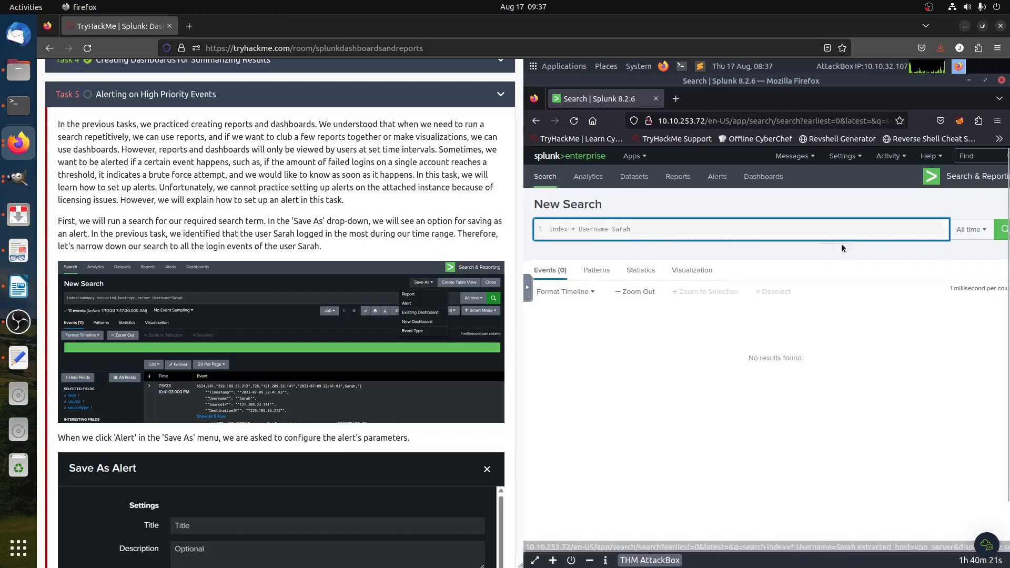
{"action": "key", "text": "Return"}
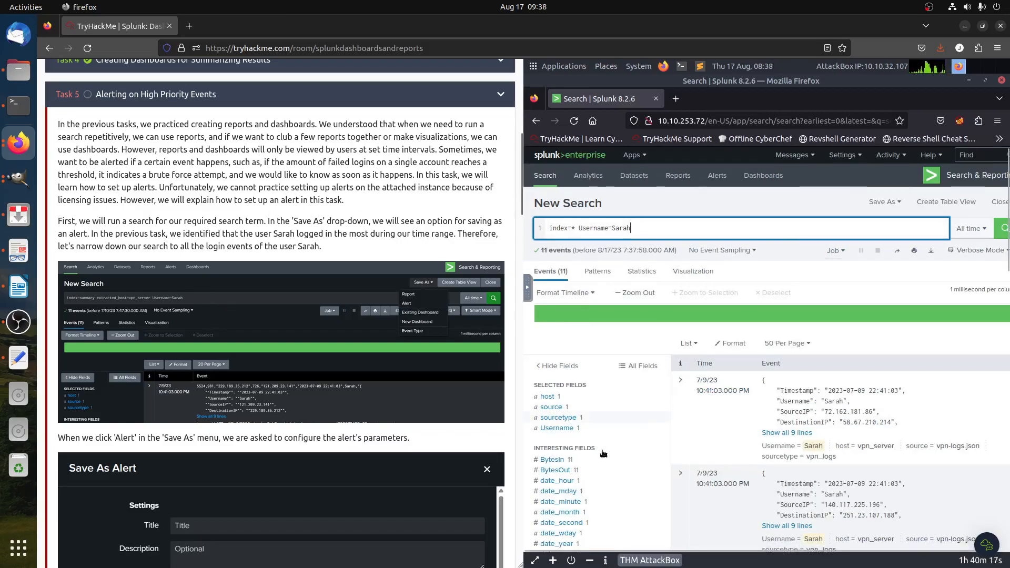
Filter the field extractor's sample events by "vpn", then go back to the search results
{"action": "scroll", "coordinate": [604, 421], "scroll_direction": "down", "scroll_amount": 5}
{"action": "left_click", "coordinate": [561, 320]}
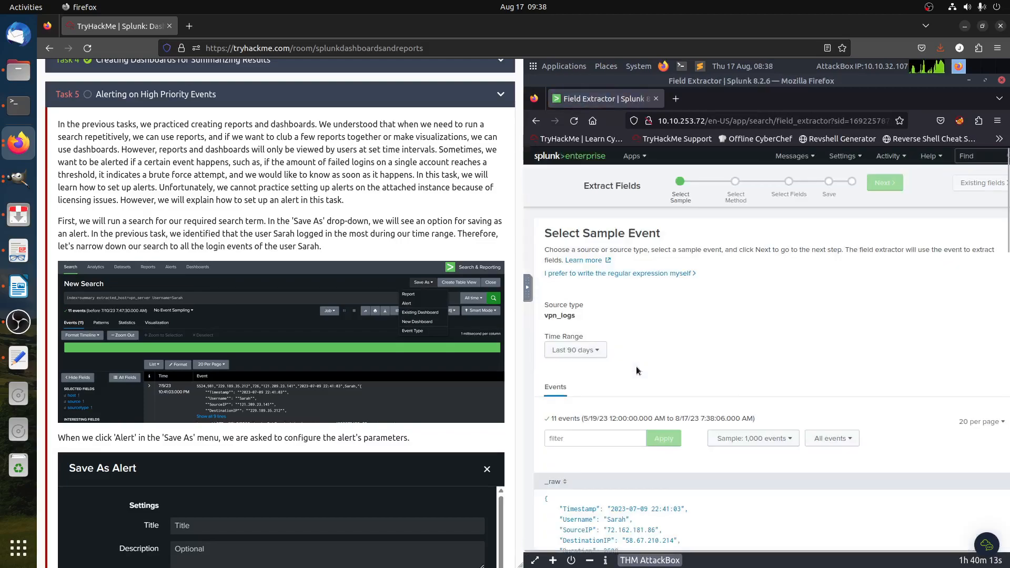
{"action": "left_click", "coordinate": [612, 432]}
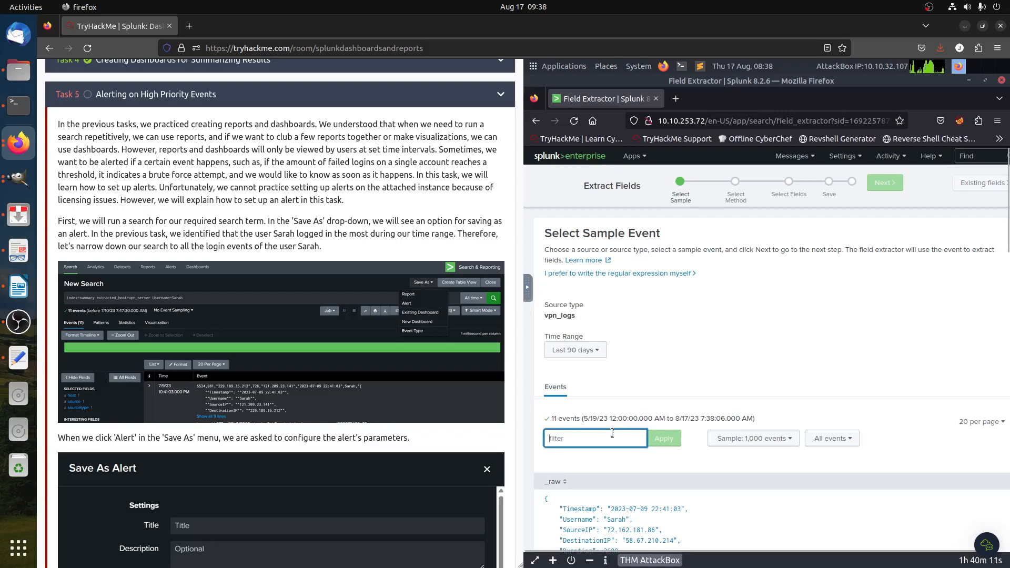
{"action": "type", "text": "vpn"}
{"action": "key", "text": "Return"}
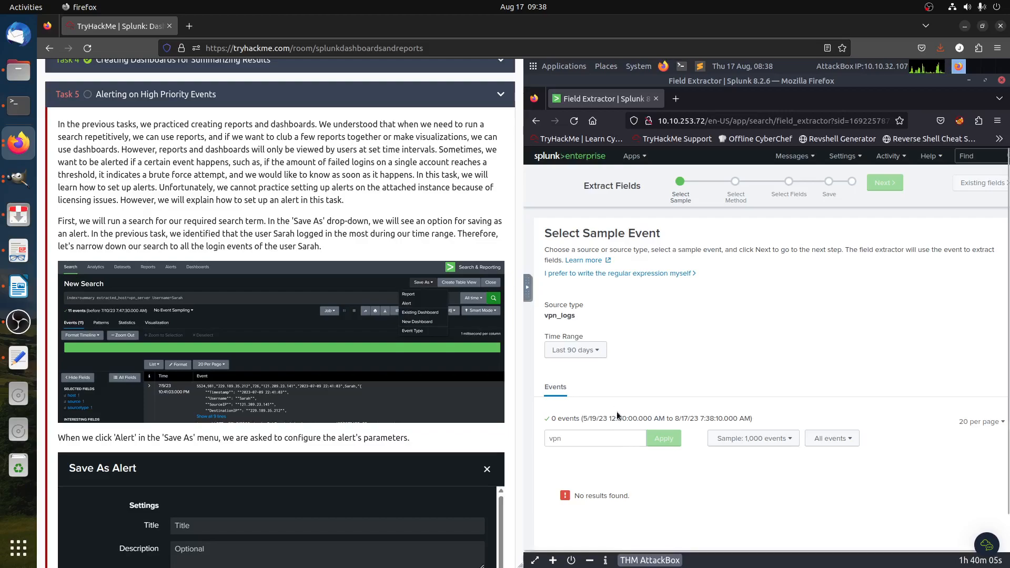
{"action": "left_click", "coordinate": [535, 124]}
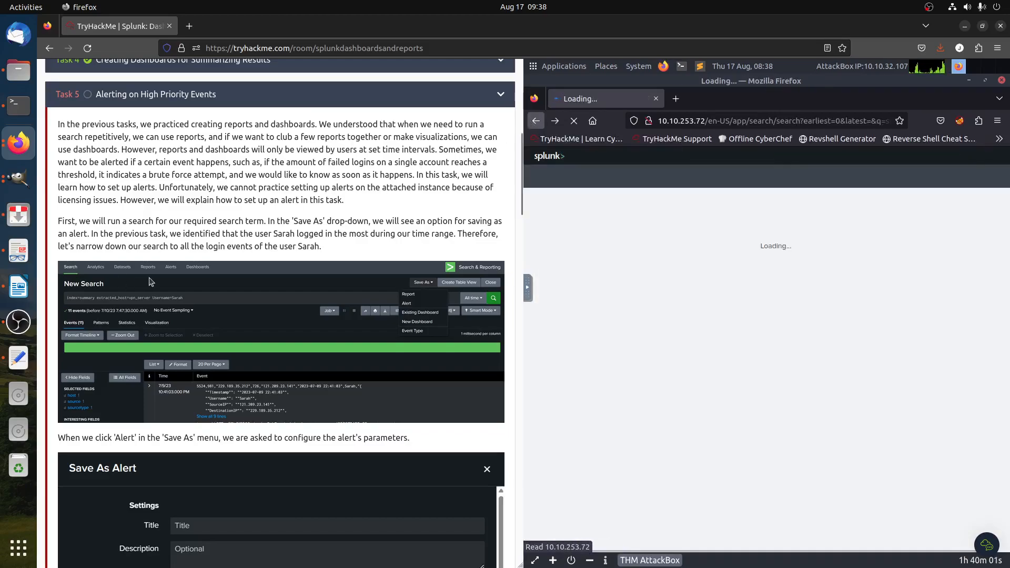
Enlarge the Task 5 example search screenshot and compare its query and fields with the current results
{"action": "left_click", "coordinate": [220, 316]}
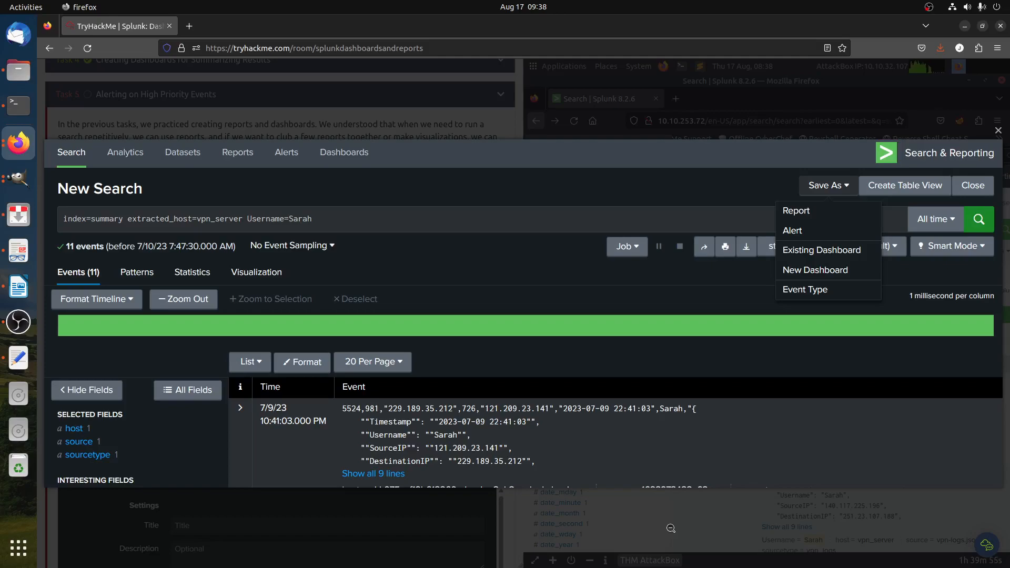
{"action": "left_click", "coordinate": [669, 526]}
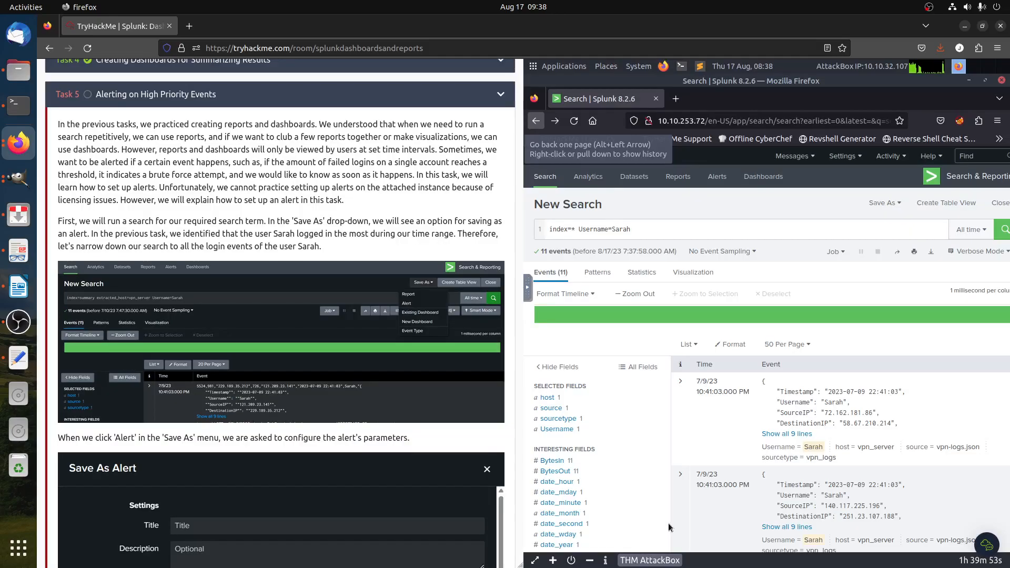
{"action": "scroll", "coordinate": [626, 458], "scroll_direction": "down", "scroll_amount": 3}
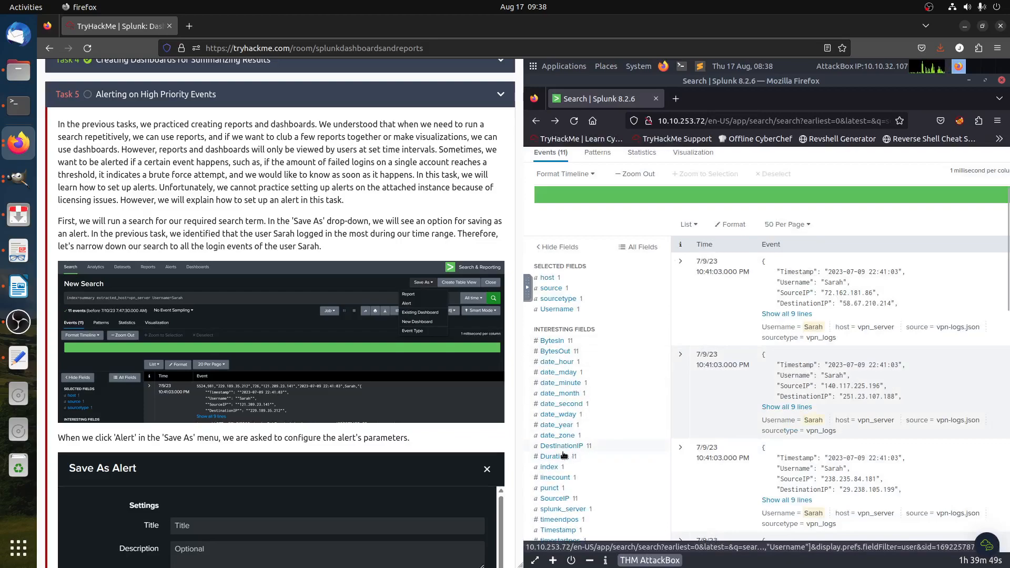
{"action": "scroll", "coordinate": [578, 498], "scroll_direction": "down", "scroll_amount": 3}
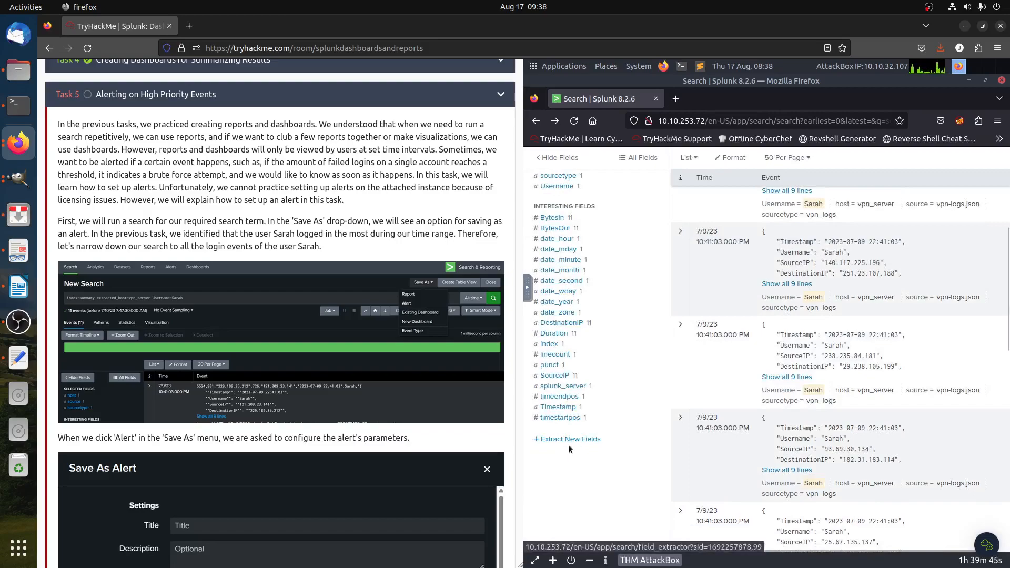
{"action": "scroll", "coordinate": [579, 432], "scroll_direction": "up", "scroll_amount": 6}
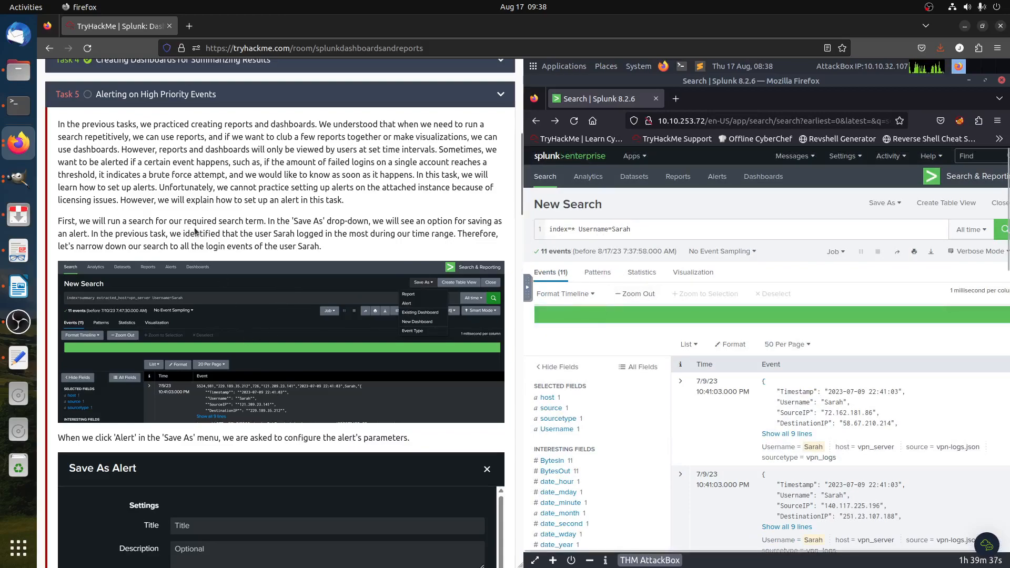
Check whether the Alerts page is available in this Splunk instance and return to the search results
{"action": "scroll", "coordinate": [297, 362], "scroll_direction": "down", "scroll_amount": 2}
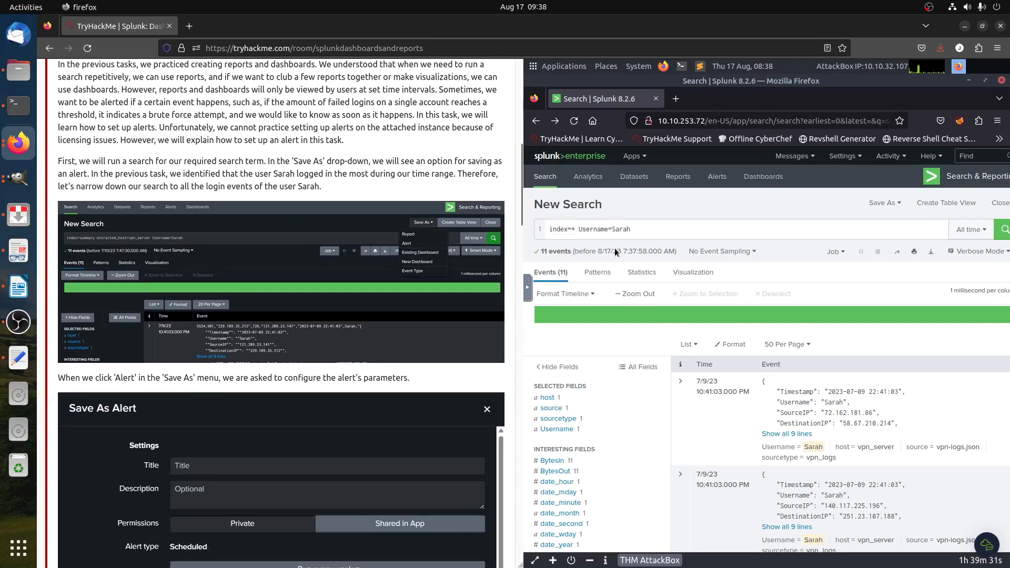
{"action": "left_click", "coordinate": [716, 179]}
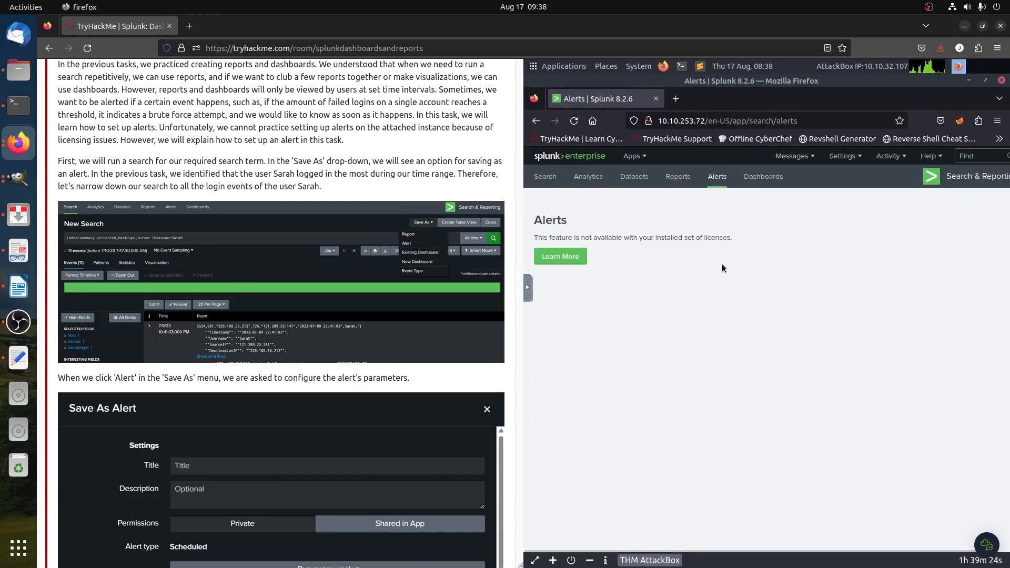
{"action": "left_click", "coordinate": [536, 121]}
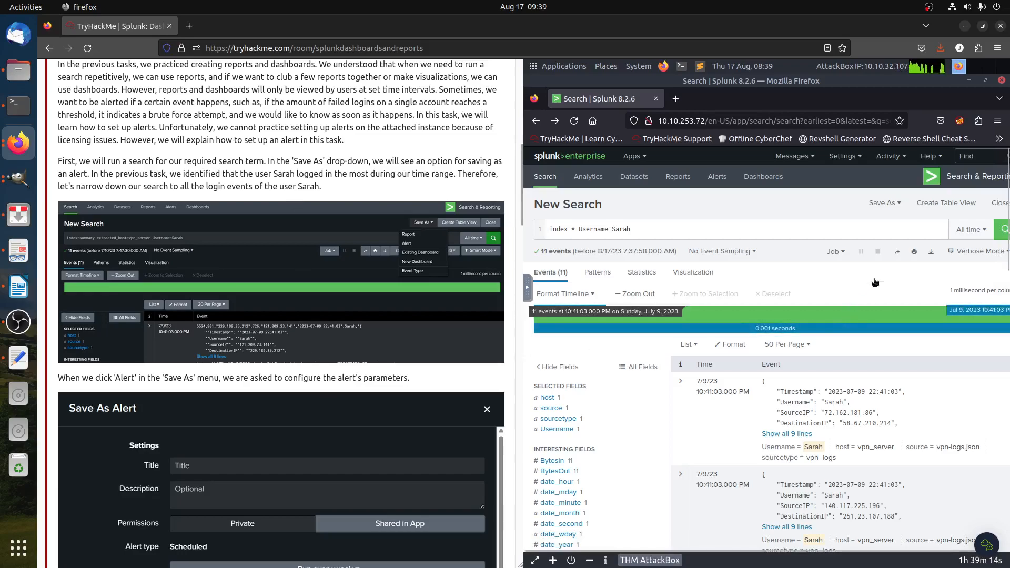
Check the search's save options for an alert choice against those in the Task 5 example
{"action": "left_click", "coordinate": [898, 204]}
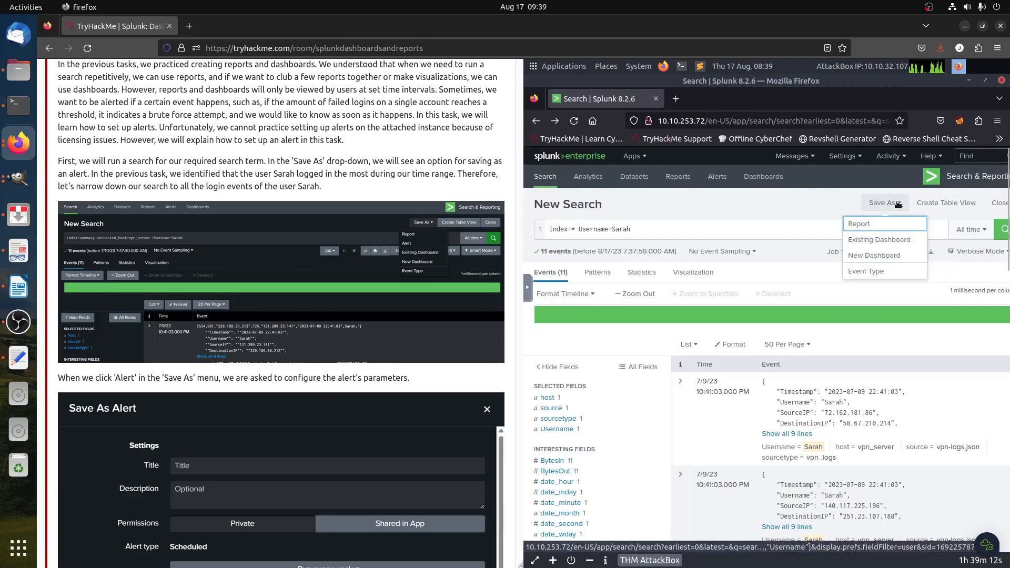
{"action": "left_click", "coordinate": [898, 204]}
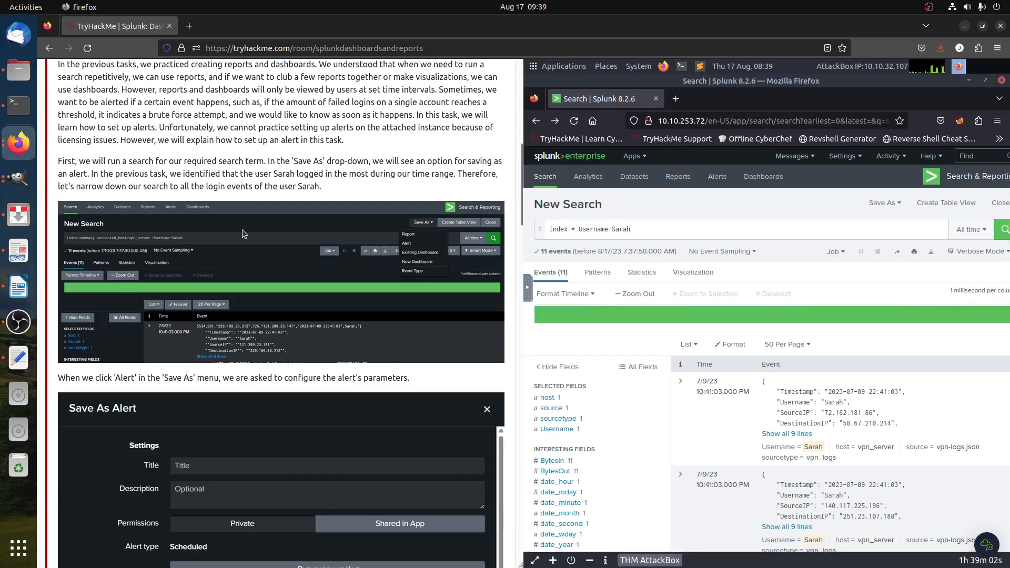
{"action": "scroll", "coordinate": [143, 311], "scroll_direction": "up", "scroll_amount": 5}
{"action": "scroll", "coordinate": [146, 321], "scroll_direction": "down", "scroll_amount": 5}
{"action": "left_click", "coordinate": [899, 206]}
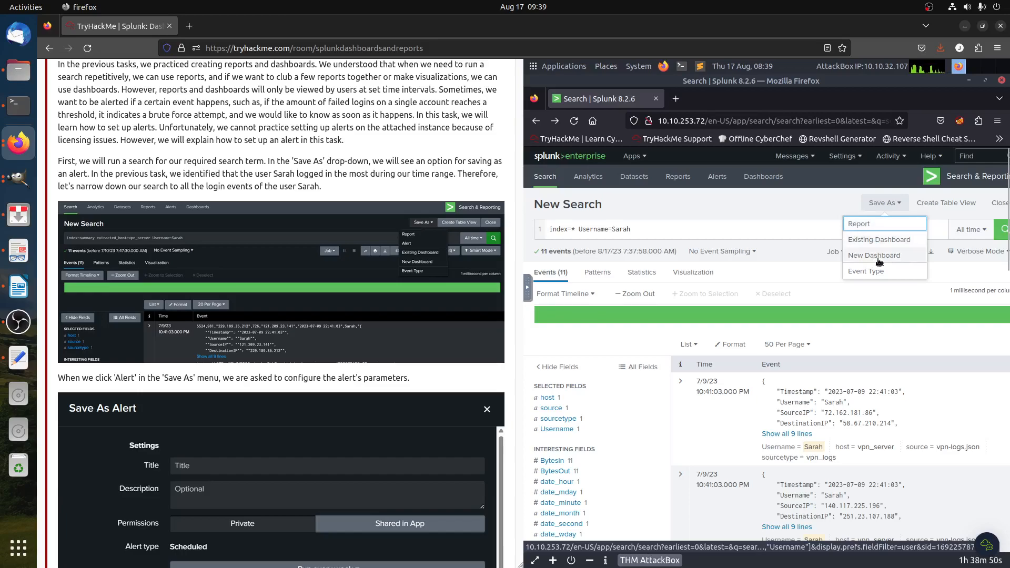
{"action": "left_click", "coordinate": [735, 228]}
Read through Task 5's alert settings, trigger conditions, throttling, trigger actions and the questions at its end
{"action": "scroll", "coordinate": [272, 278], "scroll_direction": "up", "scroll_amount": 1}
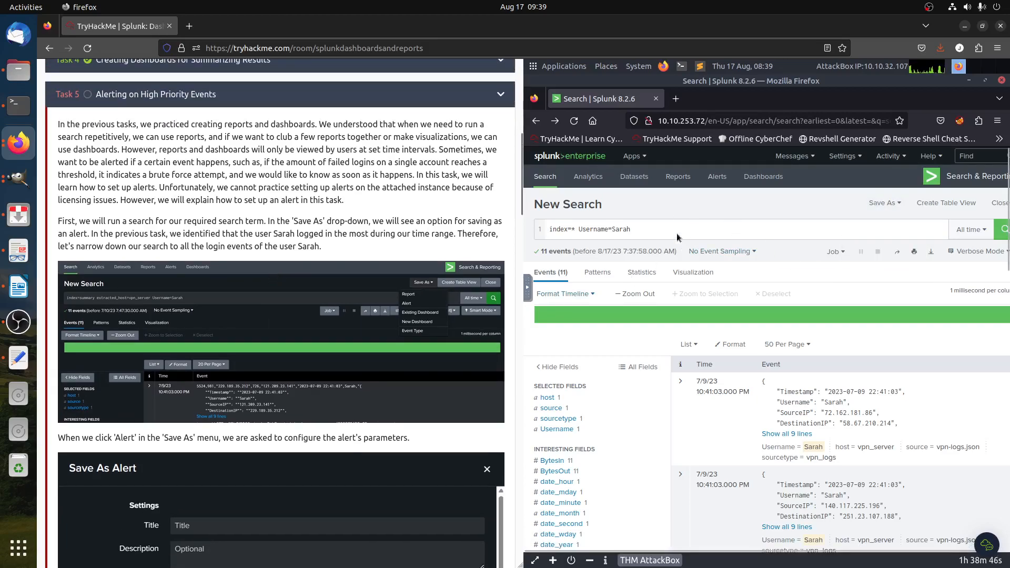
{"action": "scroll", "coordinate": [331, 322], "scroll_direction": "down", "scroll_amount": 7}
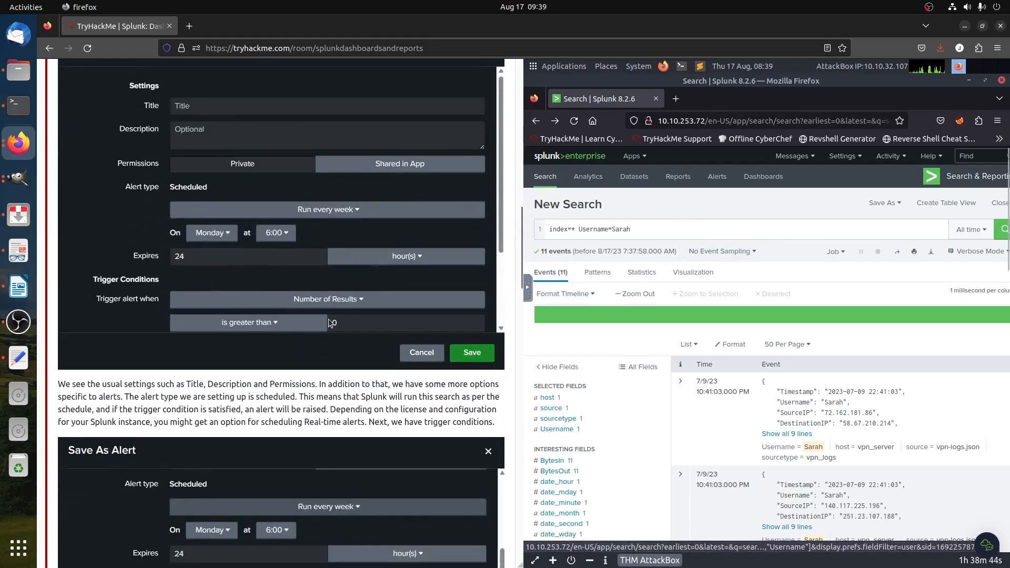
{"action": "scroll", "coordinate": [329, 318], "scroll_direction": "down", "scroll_amount": 10}
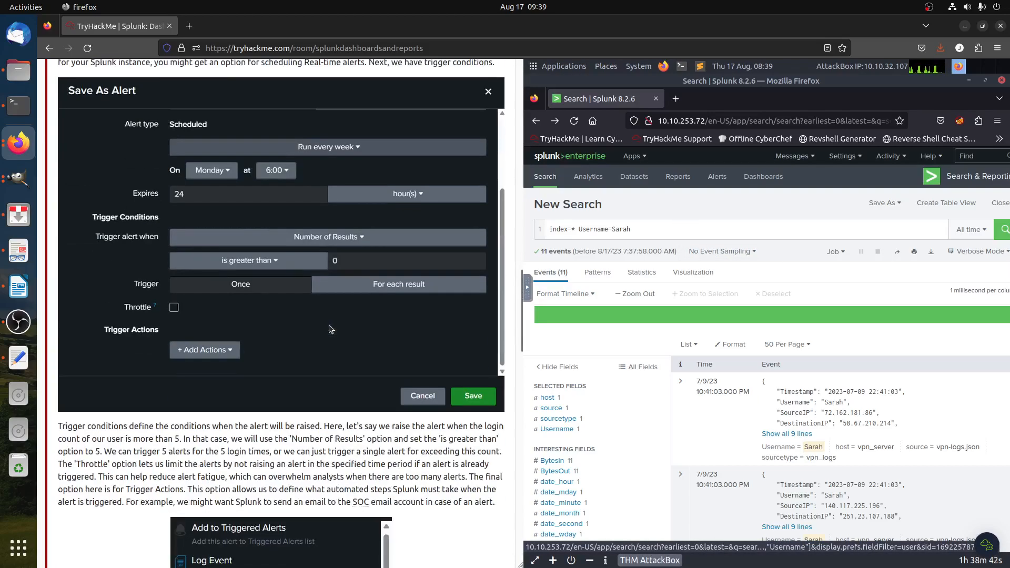
{"action": "scroll", "coordinate": [329, 328], "scroll_direction": "down", "scroll_amount": 3}
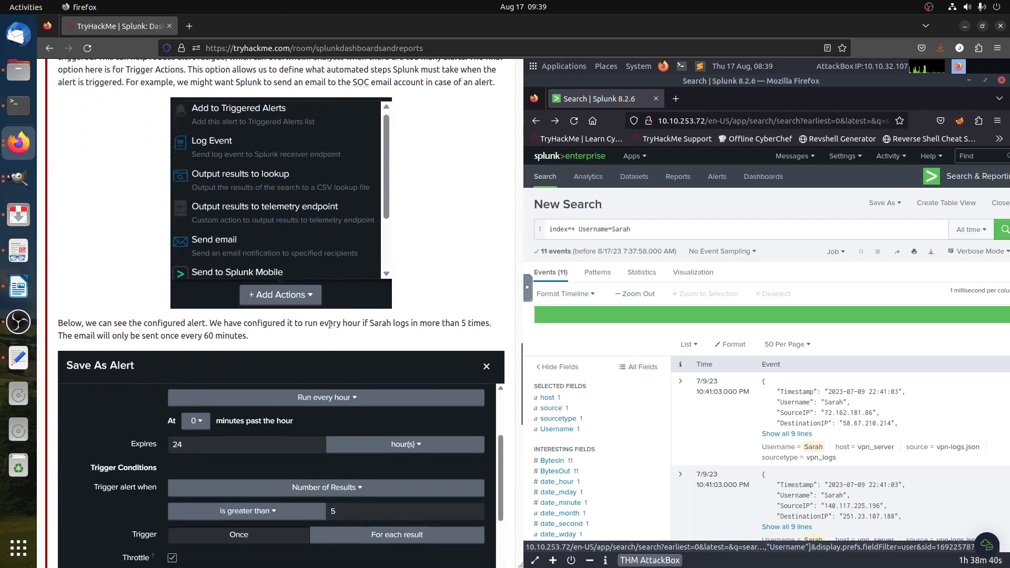
{"action": "scroll", "coordinate": [329, 325], "scroll_direction": "down", "scroll_amount": 6}
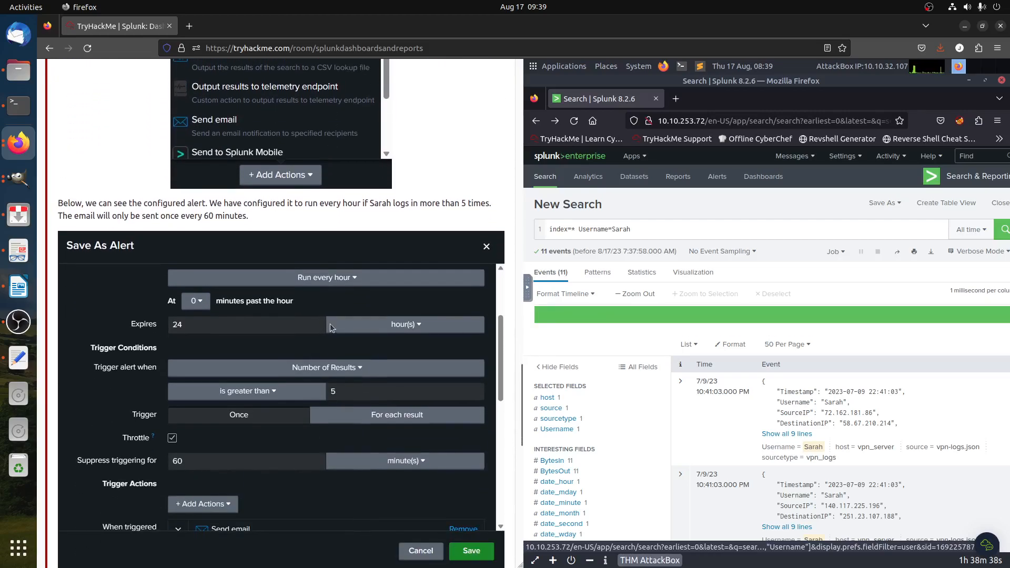
{"action": "scroll", "coordinate": [330, 327], "scroll_direction": "down", "scroll_amount": 6}
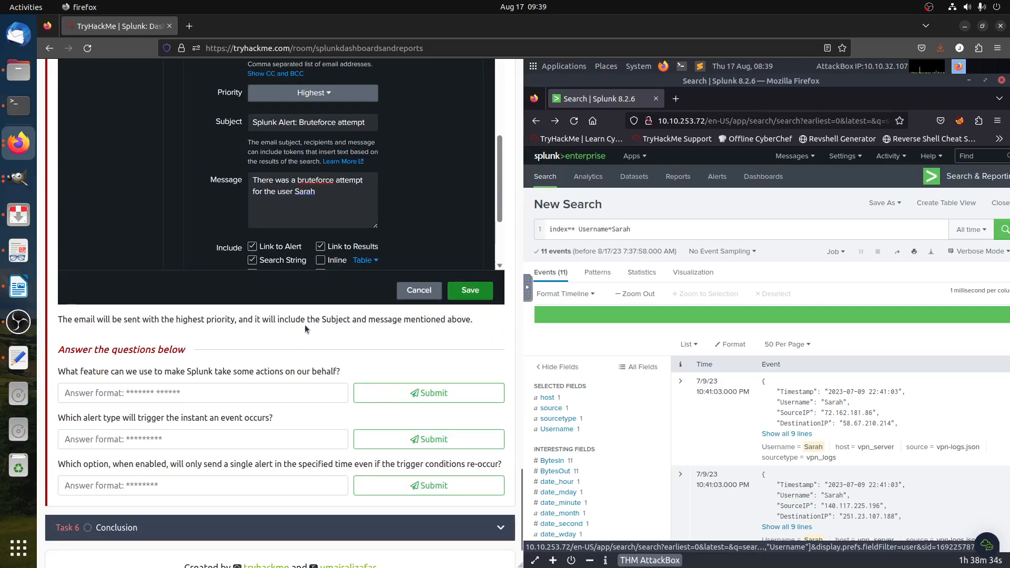
{"action": "scroll", "coordinate": [304, 324], "scroll_direction": "up", "scroll_amount": 12}
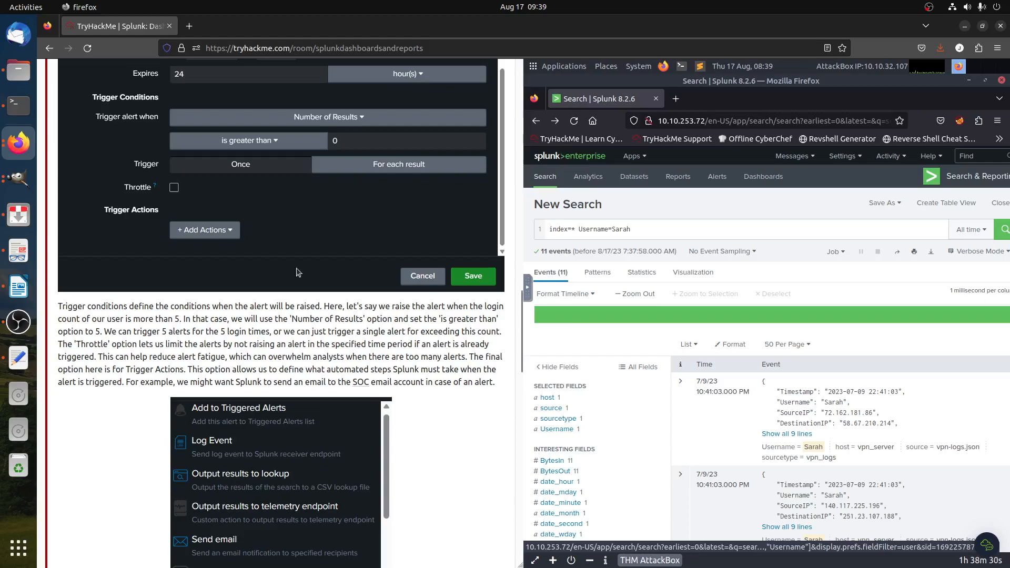
Go back over Task 5's alert settings and recheck the Splunk search's save options for an alert choice
{"action": "scroll", "coordinate": [235, 236], "scroll_direction": "up", "scroll_amount": 5}
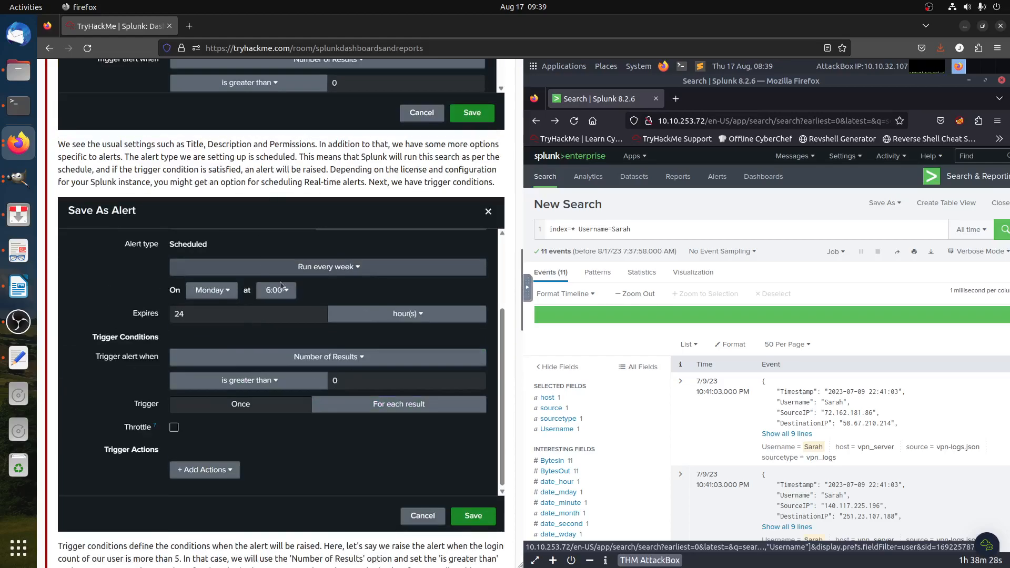
{"action": "scroll", "coordinate": [313, 346], "scroll_direction": "up", "scroll_amount": 7}
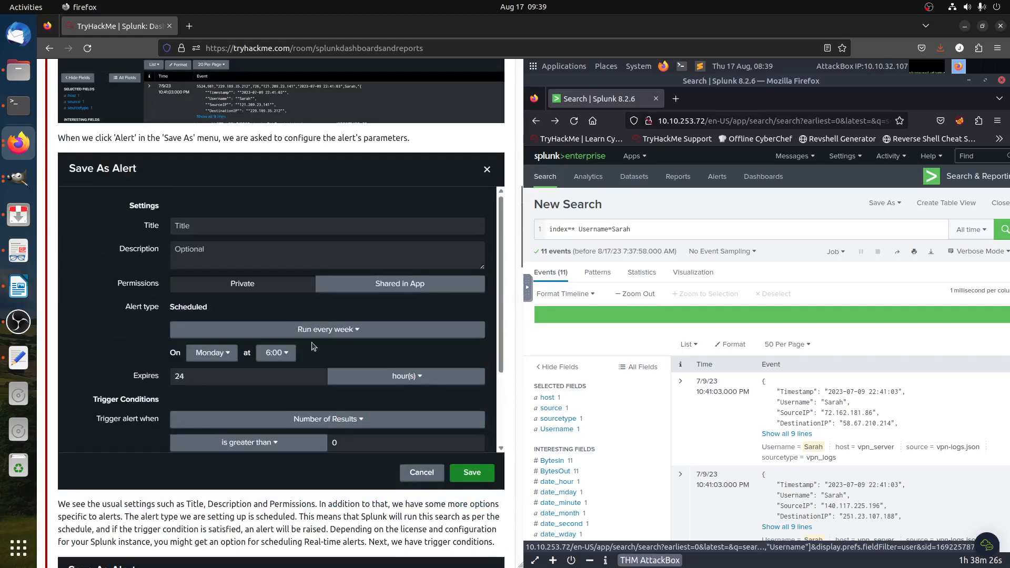
{"action": "scroll", "coordinate": [313, 347], "scroll_direction": "up", "scroll_amount": 2}
{"action": "left_click", "coordinate": [894, 203]}
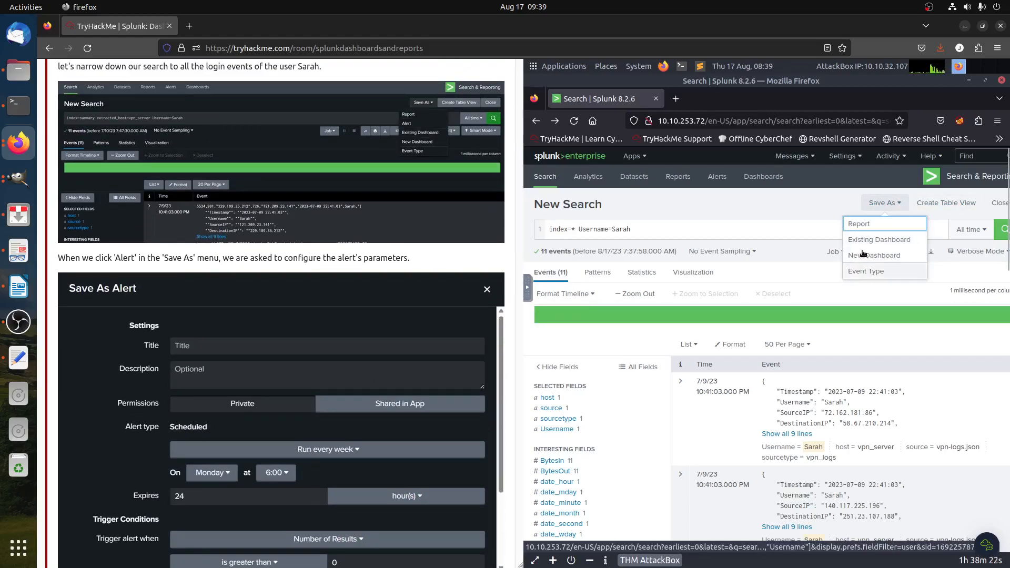
{"action": "left_click", "coordinate": [765, 209]}
Read Task 5's introduction and highlight the sentence about practising alerts on the attached instance
{"action": "scroll", "coordinate": [225, 229], "scroll_direction": "up", "scroll_amount": 7}
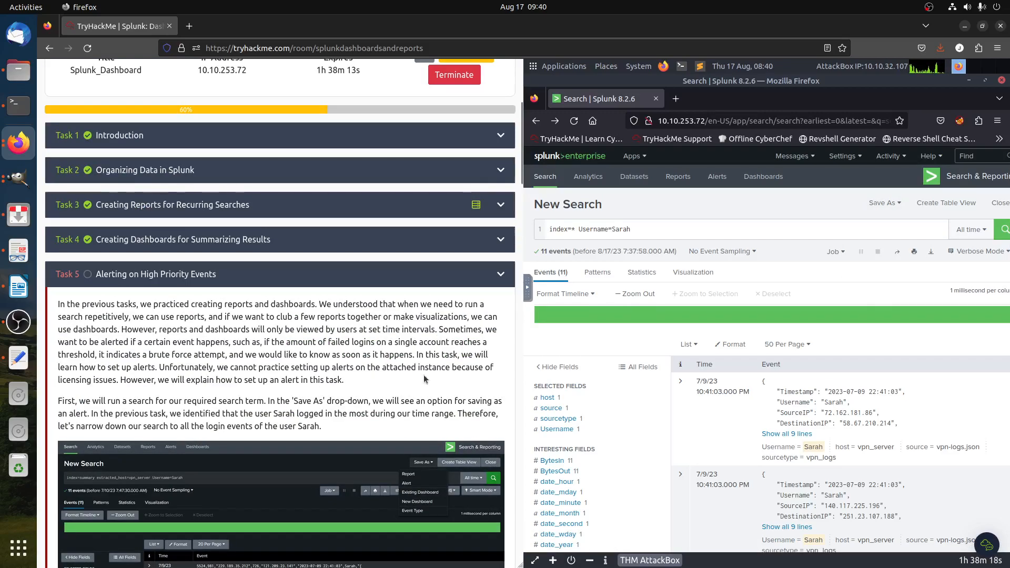
{"action": "left_click_drag", "start_coordinate": [416, 368], "coordinate": [460, 381]}
{"action": "left_click", "coordinate": [227, 369]}
{"action": "left_click_drag", "start_coordinate": [222, 367], "coordinate": [121, 380]}
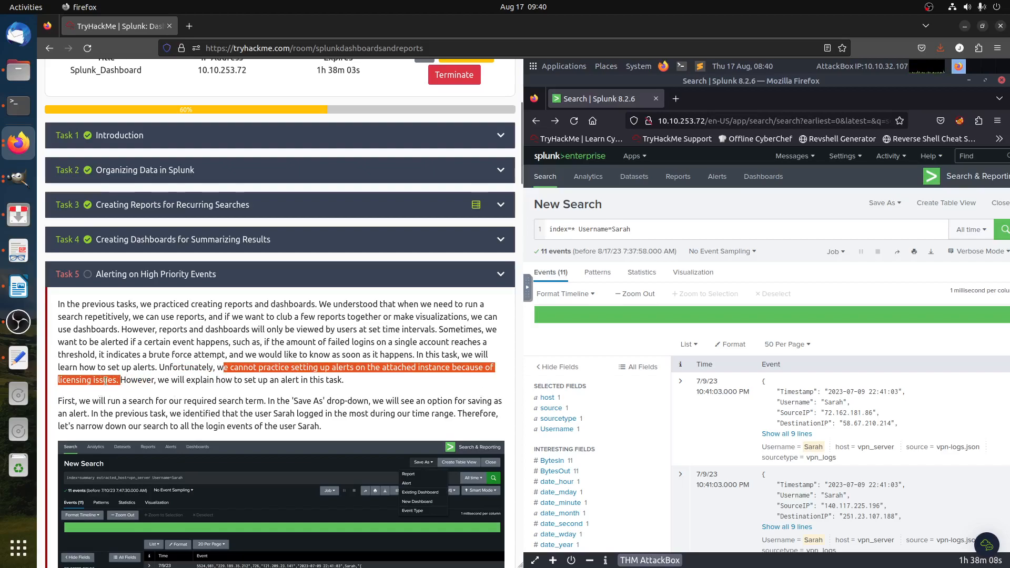
{"action": "left_click", "coordinate": [106, 380]}
Enlarge the Task 5 example search screenshot and compare its save options with those of the current search
{"action": "scroll", "coordinate": [369, 287], "scroll_direction": "down", "scroll_amount": 5}
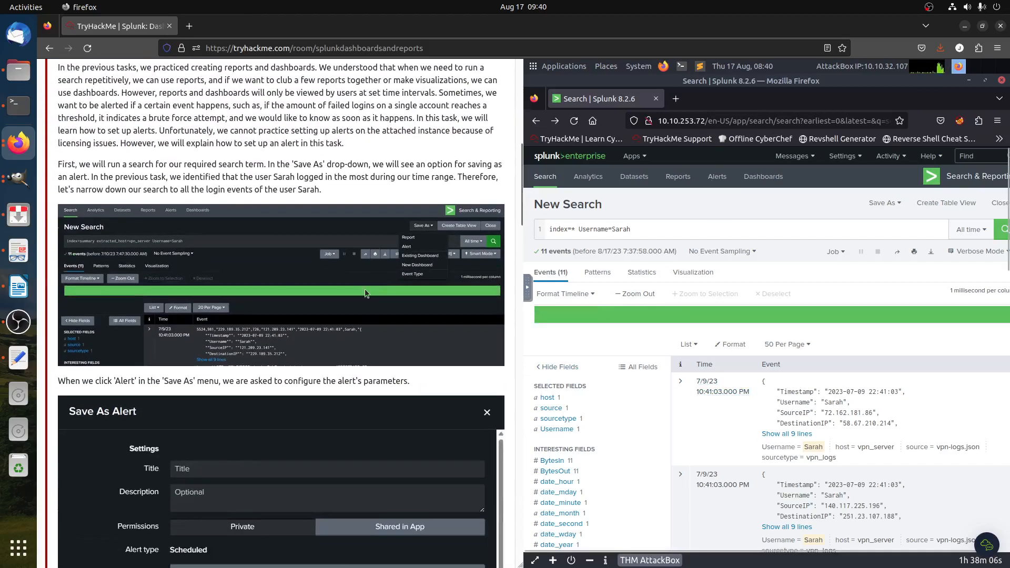
{"action": "left_click", "coordinate": [295, 317]}
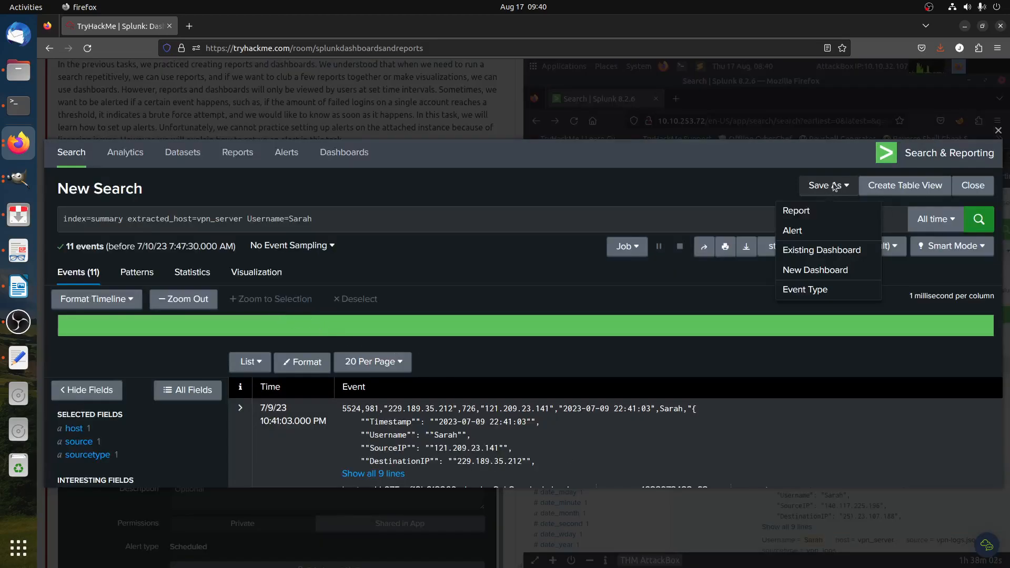
{"action": "left_click", "coordinate": [999, 129]}
{"action": "left_click", "coordinate": [884, 202]}
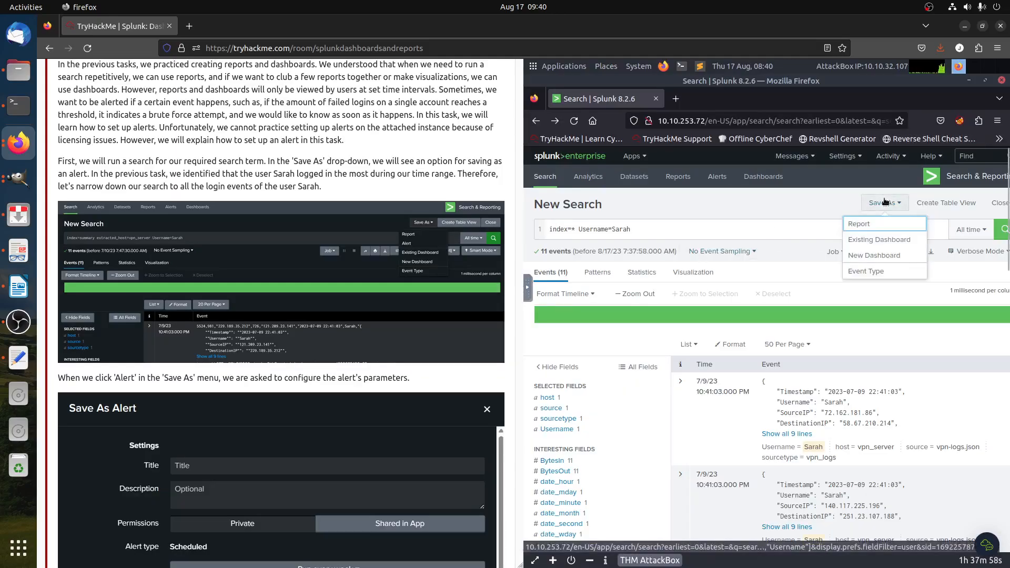
{"action": "scroll", "coordinate": [257, 326], "scroll_direction": "down", "scroll_amount": 2}
Review Task 5's scheduled alert settings and trigger conditions, highlighting the explanation of the Throttle option
{"action": "scroll", "coordinate": [257, 326], "scroll_direction": "down", "scroll_amount": 6}
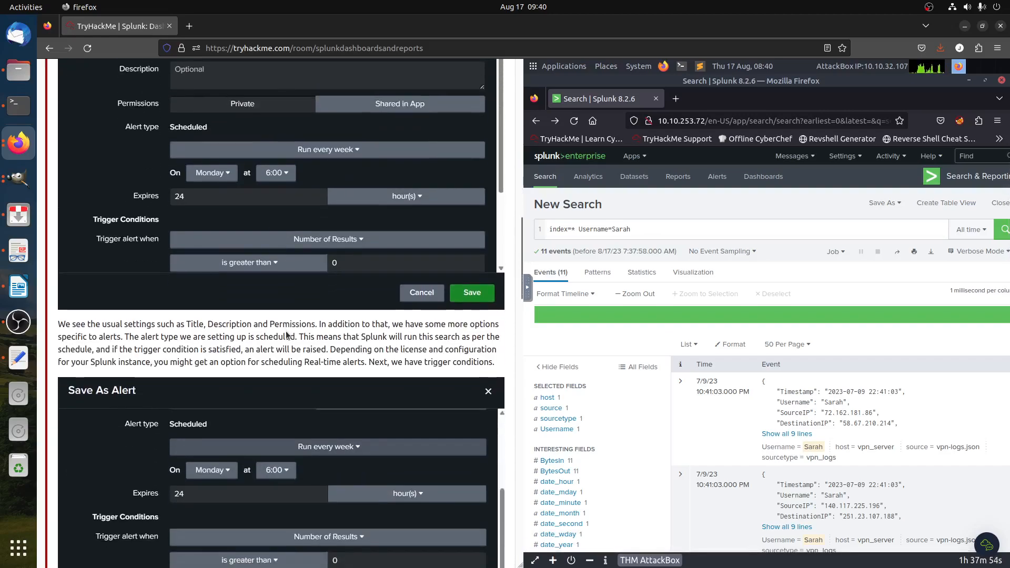
{"action": "scroll", "coordinate": [287, 335], "scroll_direction": "up", "scroll_amount": 2}
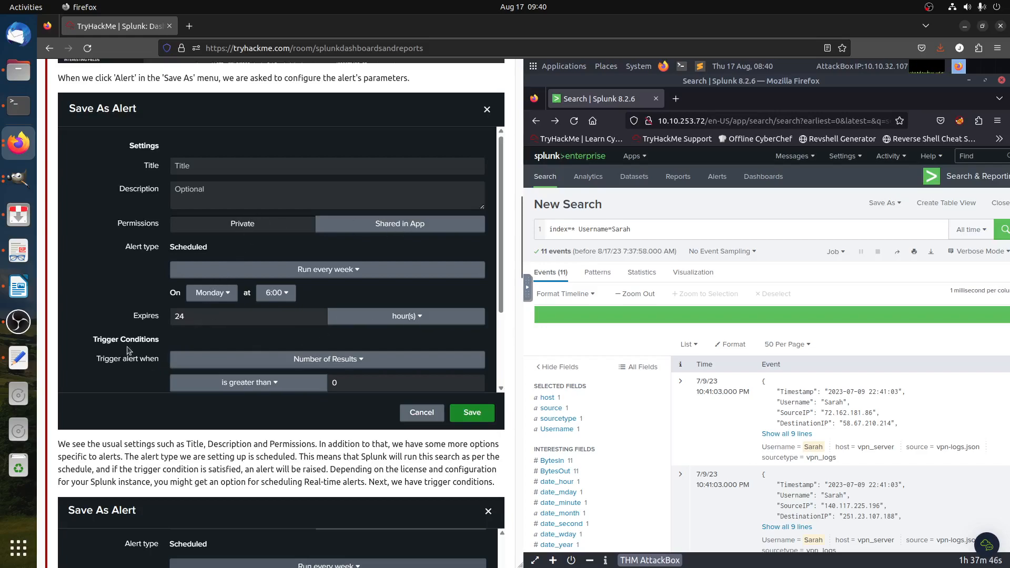
{"action": "scroll", "coordinate": [100, 363], "scroll_direction": "down", "scroll_amount": 3}
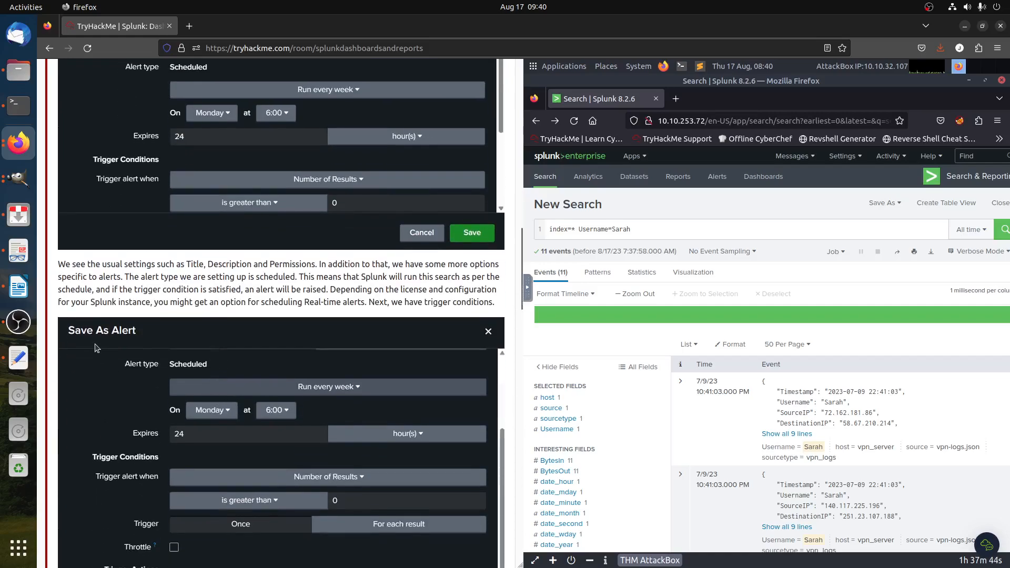
{"action": "scroll", "coordinate": [135, 325], "scroll_direction": "down", "scroll_amount": 2}
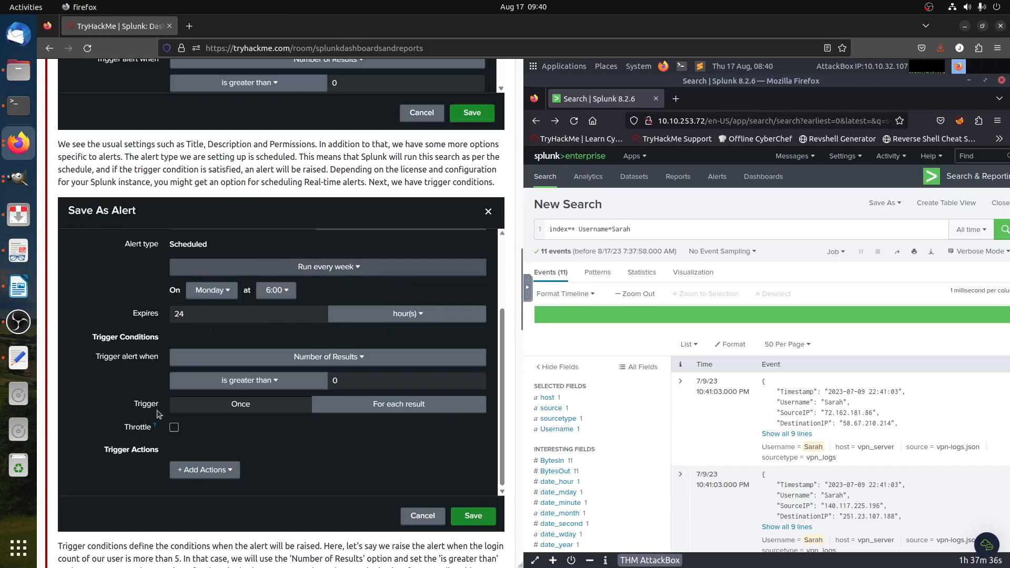
{"action": "scroll", "coordinate": [165, 436], "scroll_direction": "down", "scroll_amount": 5}
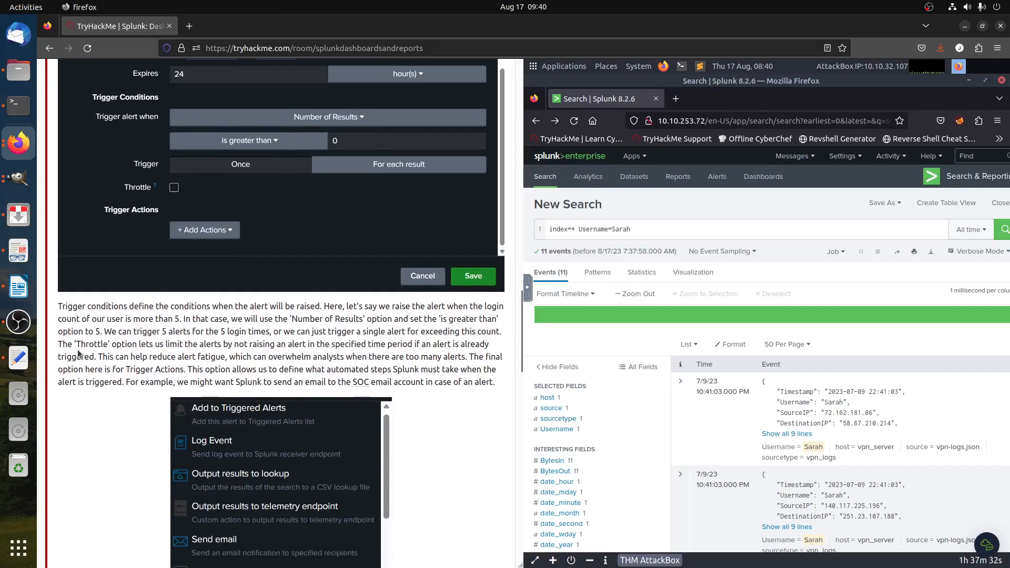
{"action": "left_click_drag", "start_coordinate": [61, 344], "coordinate": [95, 362]}
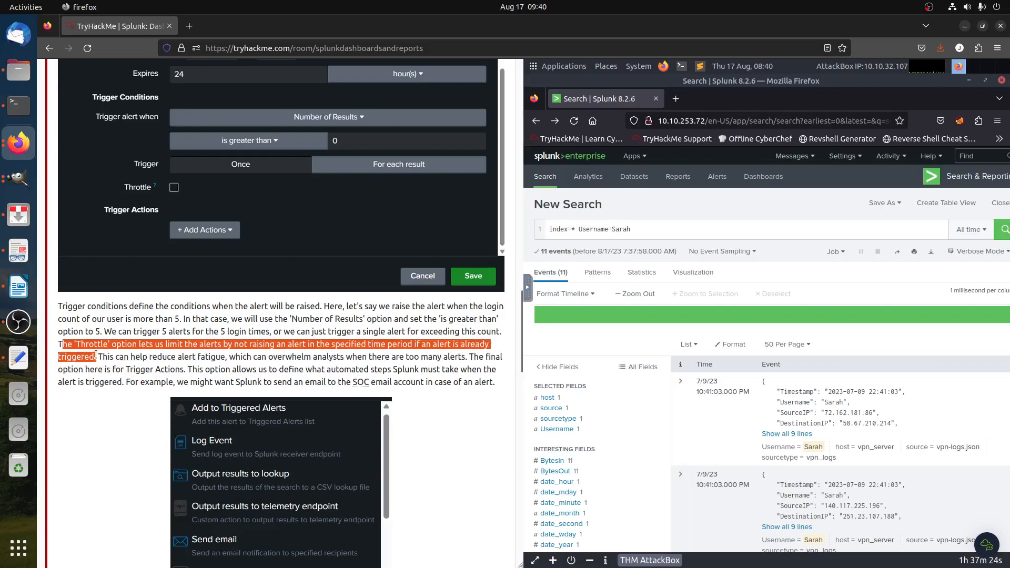
{"action": "left_click", "coordinate": [94, 362]}
Read Task 5's trigger actions, configured hourly alert and email settings, highlighting the run frequency, 60-minute limit and recipient
{"action": "scroll", "coordinate": [275, 367], "scroll_direction": "down", "scroll_amount": 5}
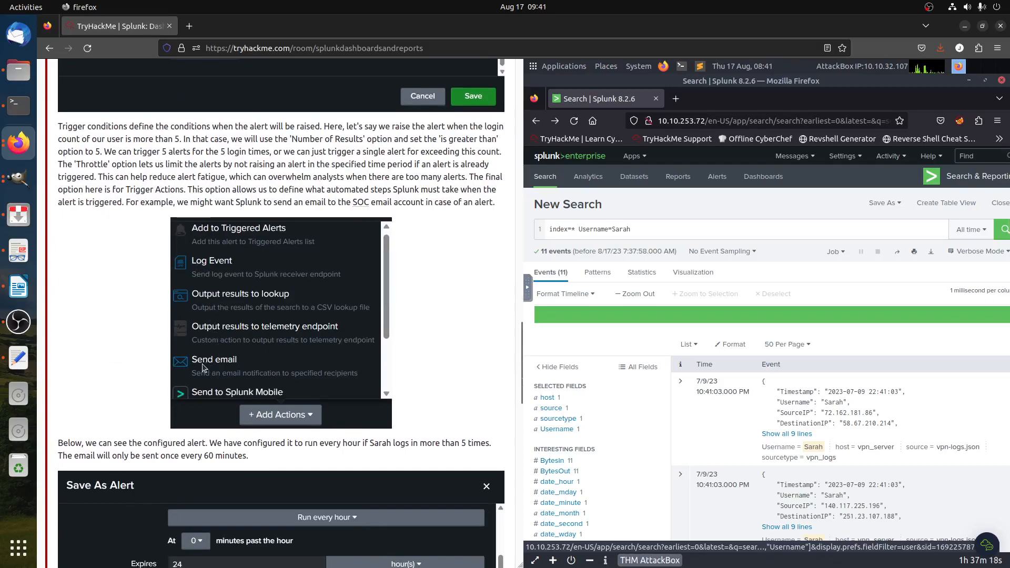
{"action": "scroll", "coordinate": [205, 360], "scroll_direction": "down", "scroll_amount": 5}
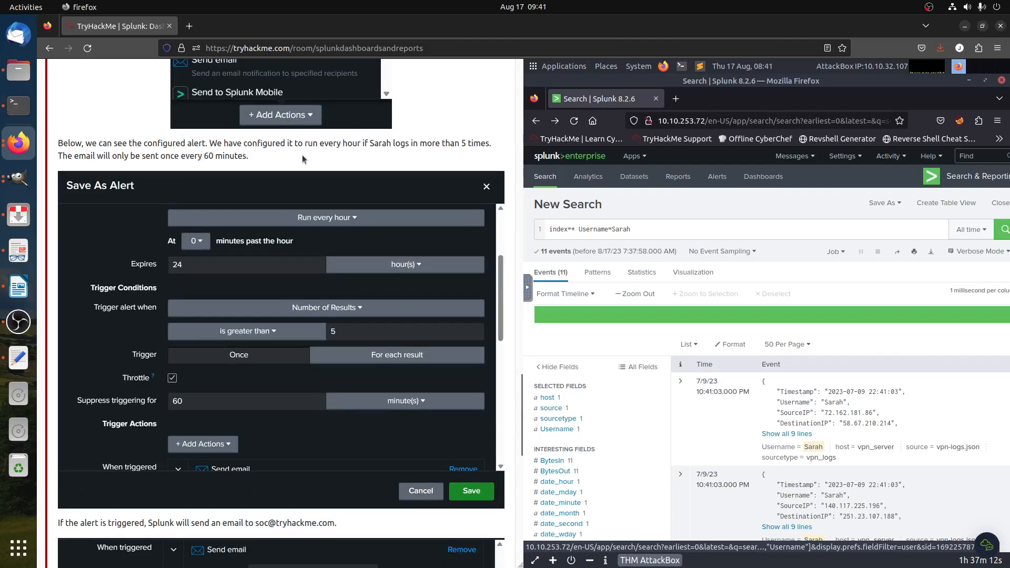
{"action": "left_click_drag", "start_coordinate": [343, 145], "coordinate": [493, 157]}
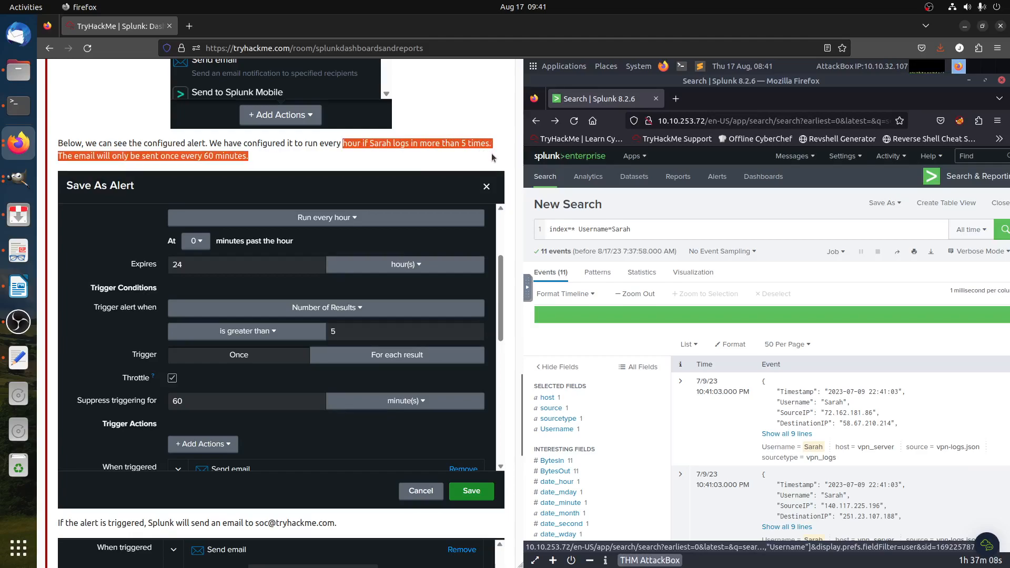
{"action": "left_click_drag", "start_coordinate": [180, 157], "coordinate": [258, 161]}
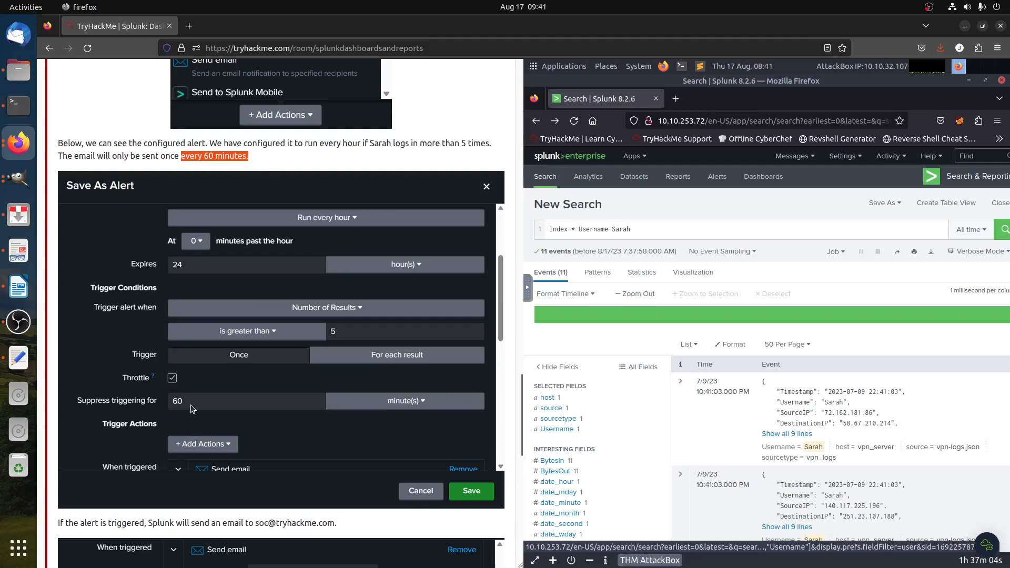
{"action": "scroll", "coordinate": [170, 396], "scroll_direction": "down", "scroll_amount": 5}
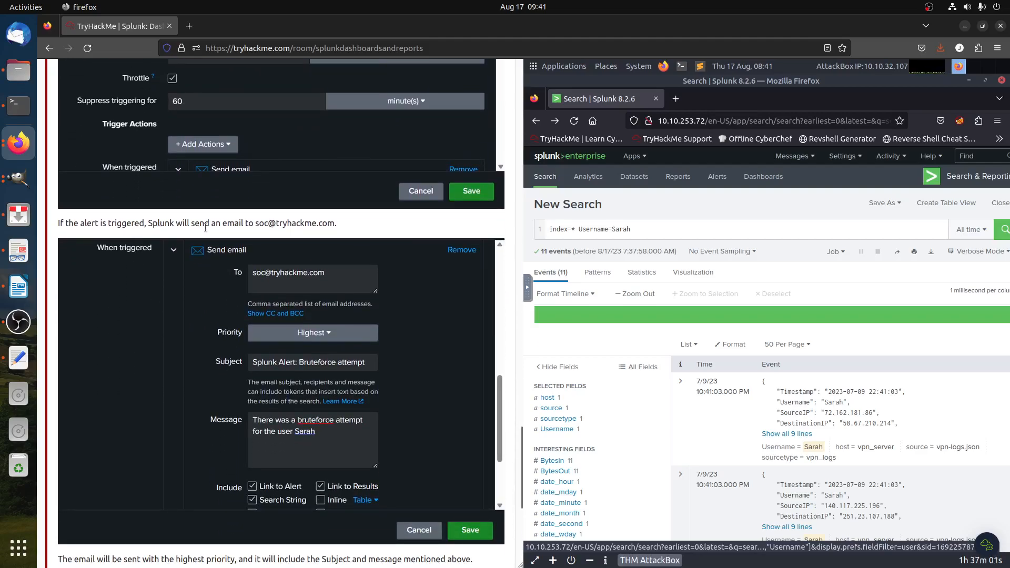
{"action": "left_click_drag", "start_coordinate": [256, 224], "coordinate": [337, 223]}
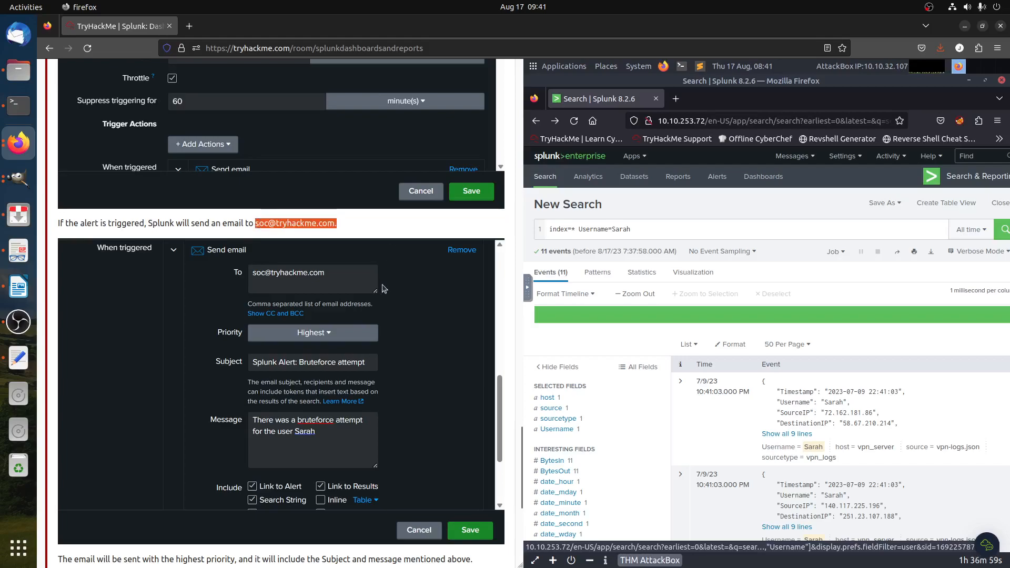
{"action": "scroll", "coordinate": [300, 377], "scroll_direction": "down", "scroll_amount": 1}
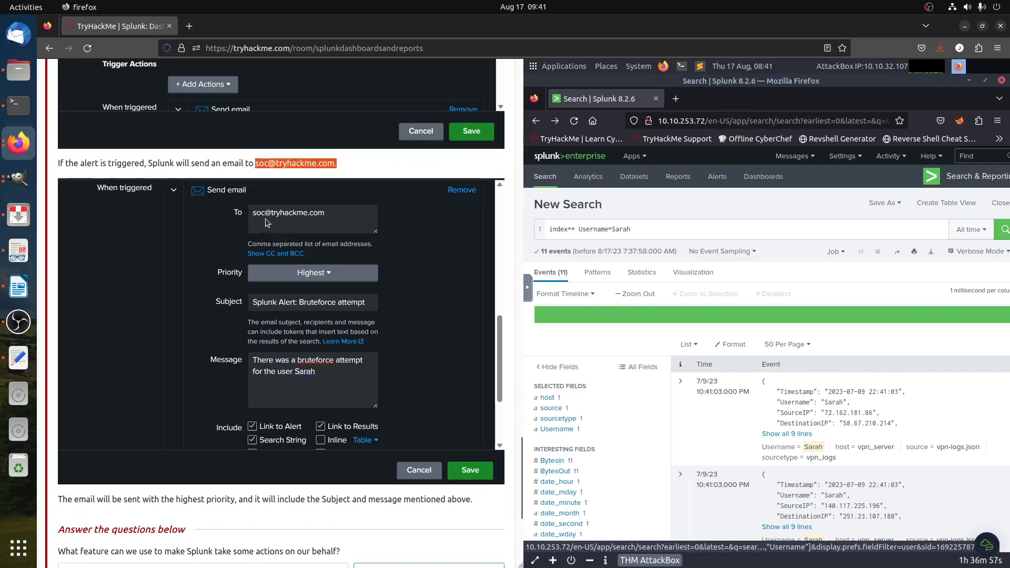
{"action": "scroll", "coordinate": [291, 370], "scroll_direction": "down", "scroll_amount": 4}
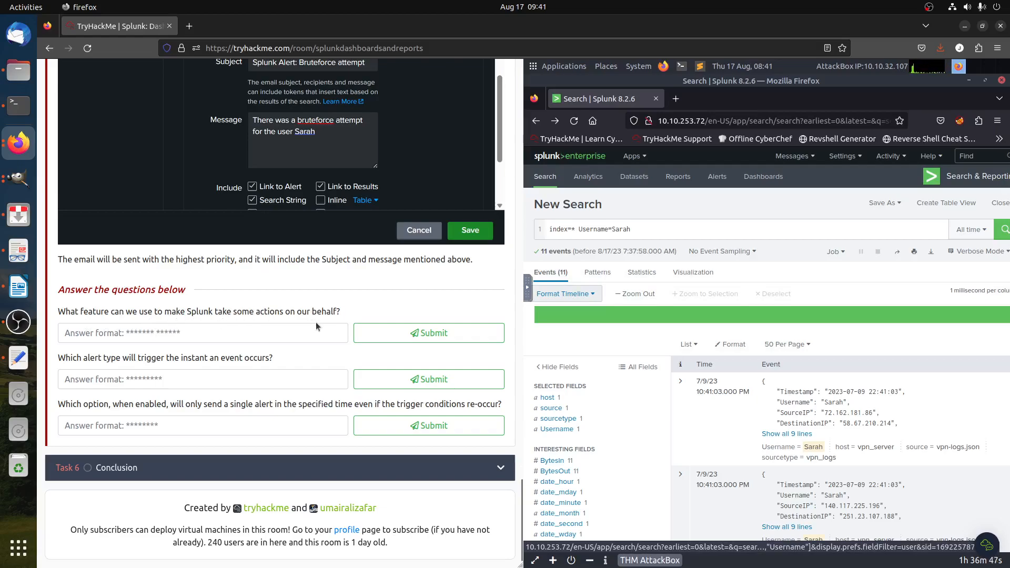
Find the trigger conditions explanation in Task 5 and select the term "Trigger conditions"
{"action": "scroll", "coordinate": [316, 322], "scroll_direction": "up", "scroll_amount": 15}
{"action": "scroll", "coordinate": [318, 327], "scroll_direction": "up", "scroll_amount": 1}
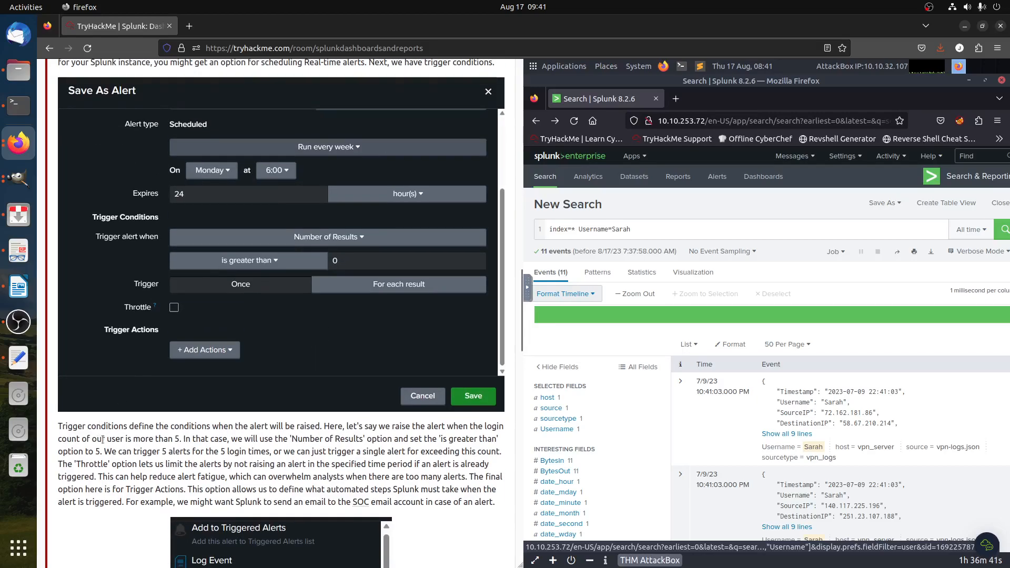
{"action": "left_click_drag", "start_coordinate": [128, 427], "coordinate": [56, 430]}
{"action": "right_click", "coordinate": [58, 429]}
{"action": "left_click", "coordinate": [136, 441]}
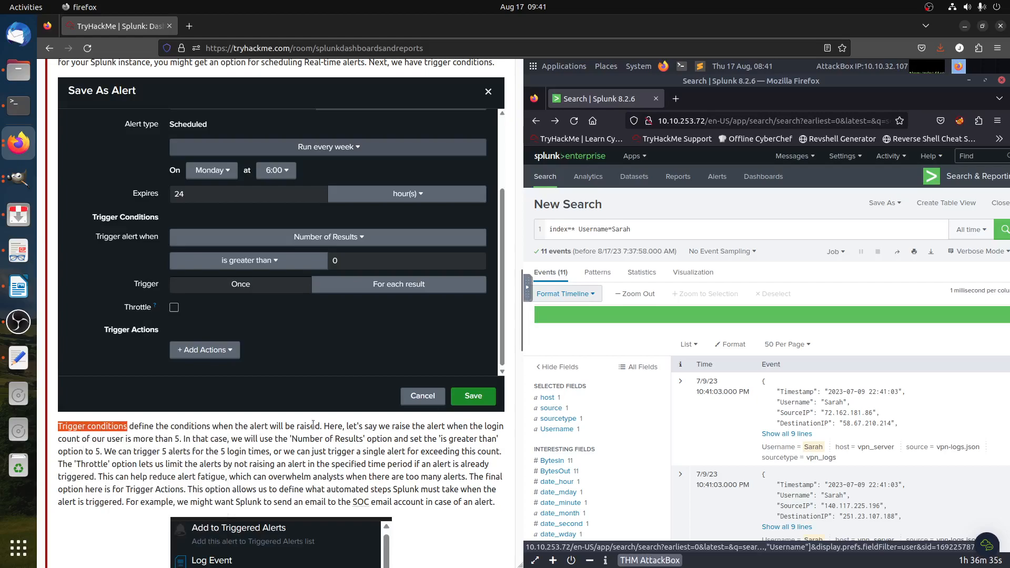
Search Task 5's alert examples and explanations for the feature that makes Splunk take actions on our behalf
{"action": "scroll", "coordinate": [313, 425], "scroll_direction": "up", "scroll_amount": 10}
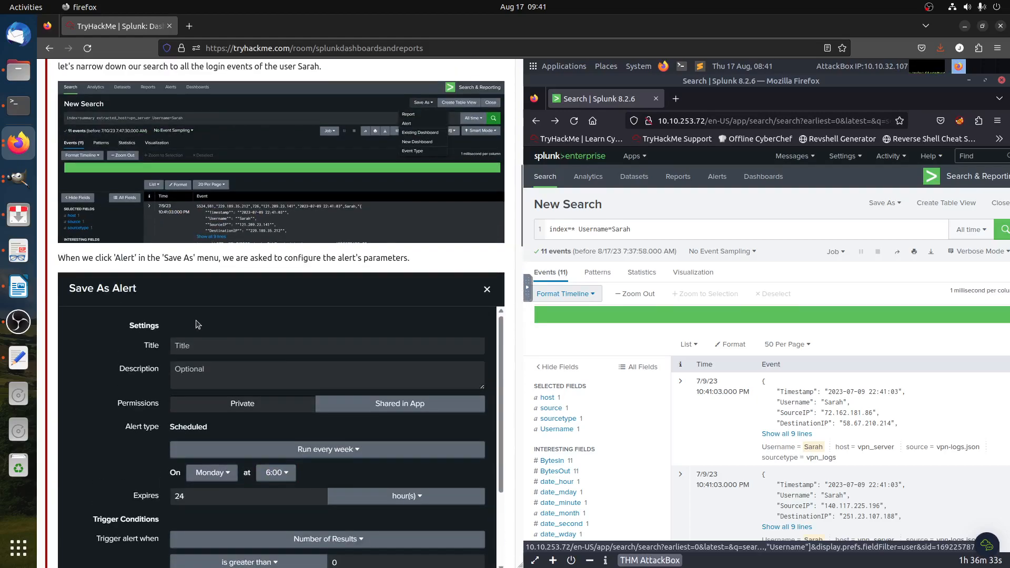
{"action": "scroll", "coordinate": [303, 365], "scroll_direction": "down", "scroll_amount": 10}
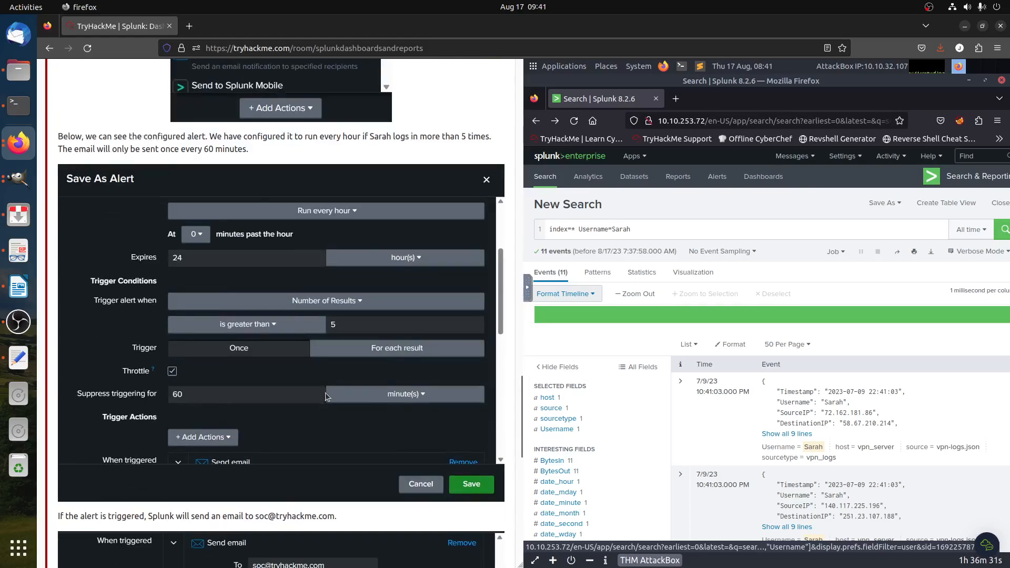
{"action": "scroll", "coordinate": [323, 398], "scroll_direction": "down", "scroll_amount": 7}
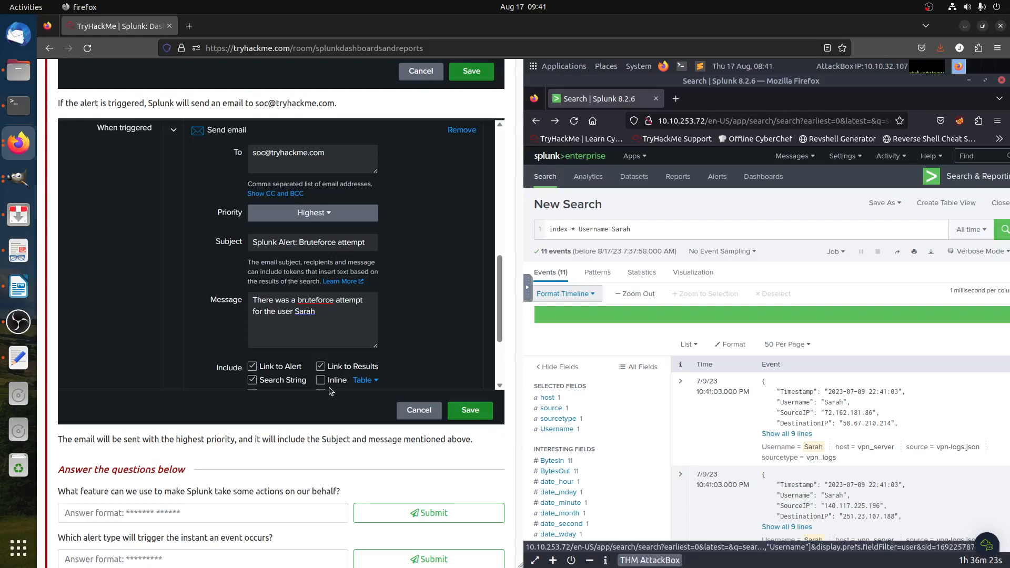
{"action": "scroll", "coordinate": [330, 390], "scroll_direction": "up", "scroll_amount": 10}
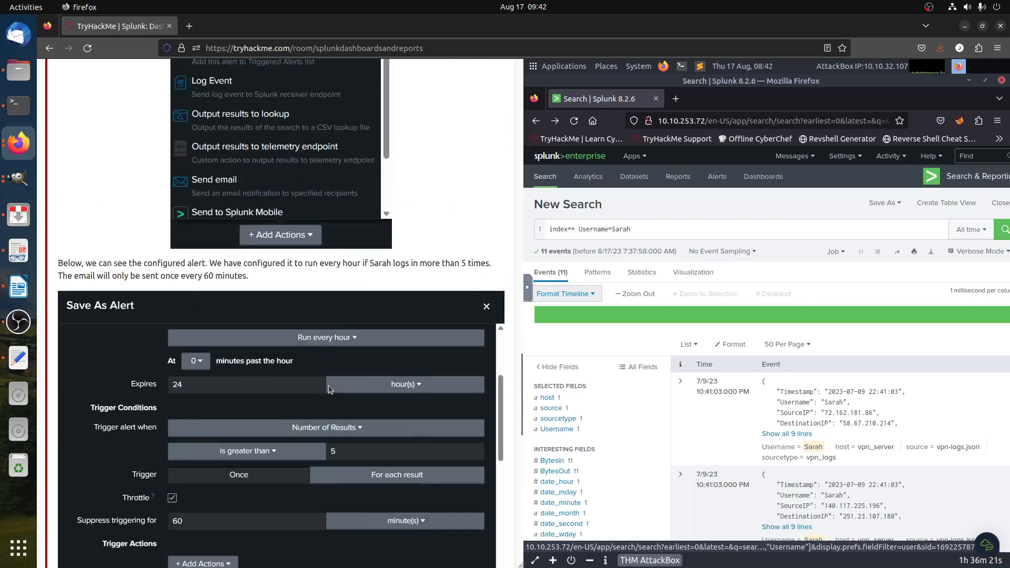
{"action": "scroll", "coordinate": [328, 389], "scroll_direction": "down", "scroll_amount": 5}
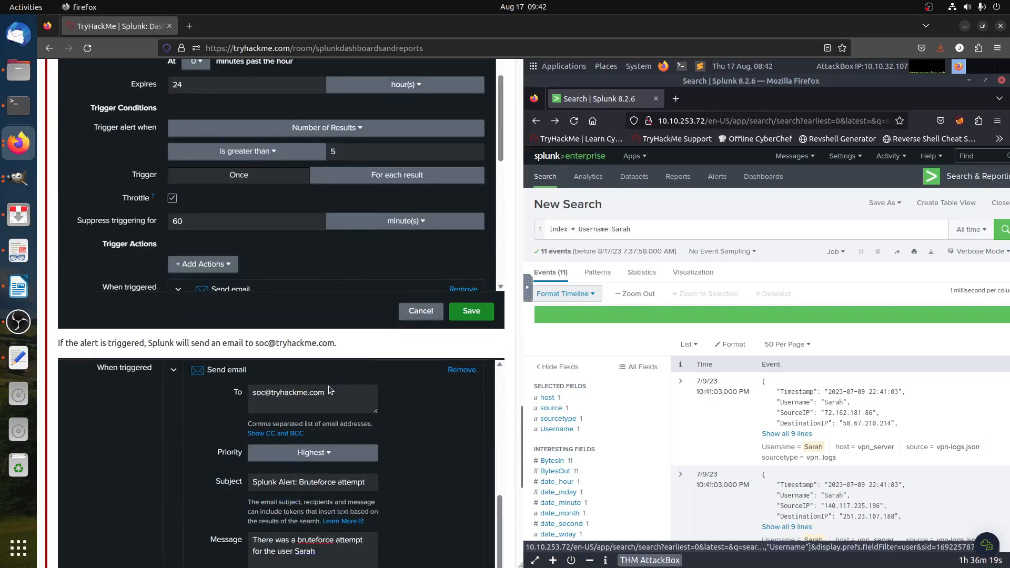
{"action": "scroll", "coordinate": [321, 387], "scroll_direction": "up", "scroll_amount": 8}
{"action": "scroll", "coordinate": [316, 387], "scroll_direction": "down", "scroll_amount": 7}
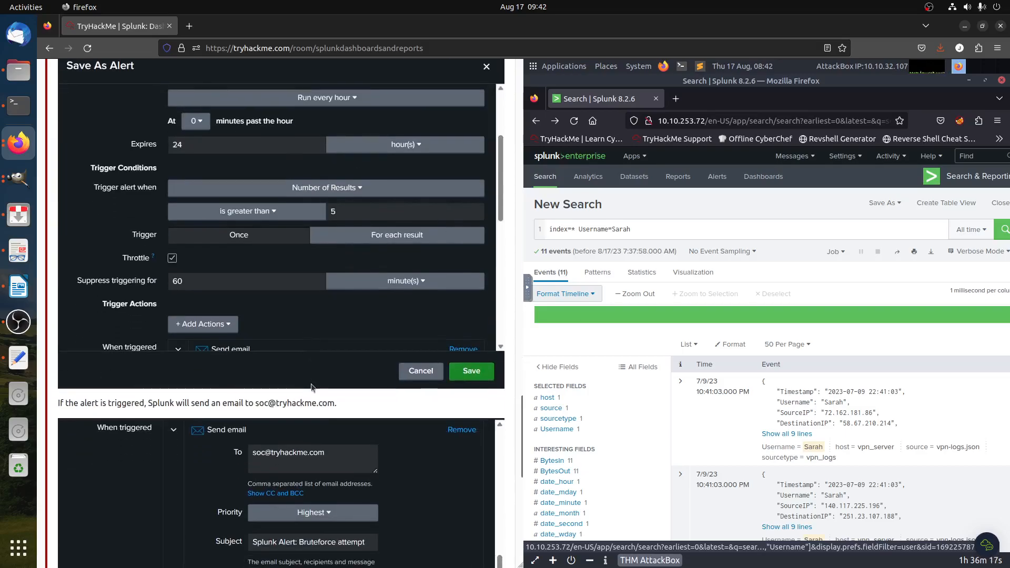
{"action": "scroll", "coordinate": [310, 392], "scroll_direction": "down", "scroll_amount": 8}
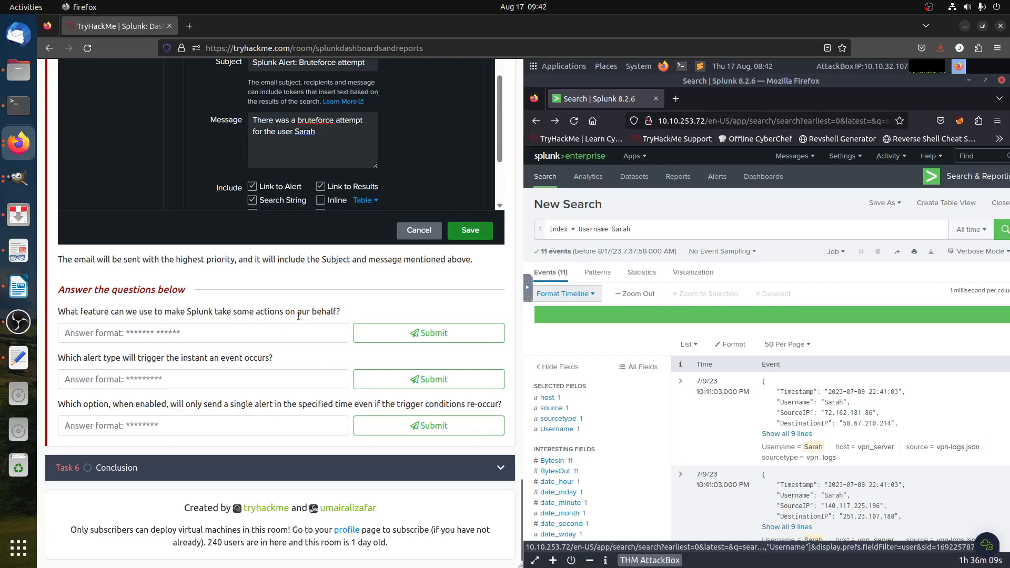
{"action": "scroll", "coordinate": [296, 319], "scroll_direction": "up", "scroll_amount": 15}
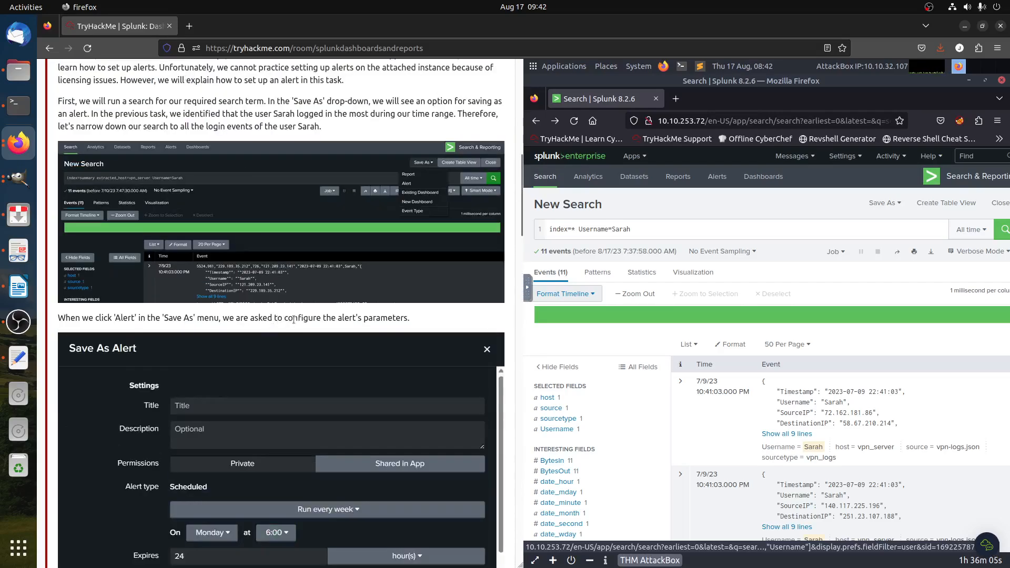
{"action": "scroll", "coordinate": [296, 322], "scroll_direction": "down", "scroll_amount": 5}
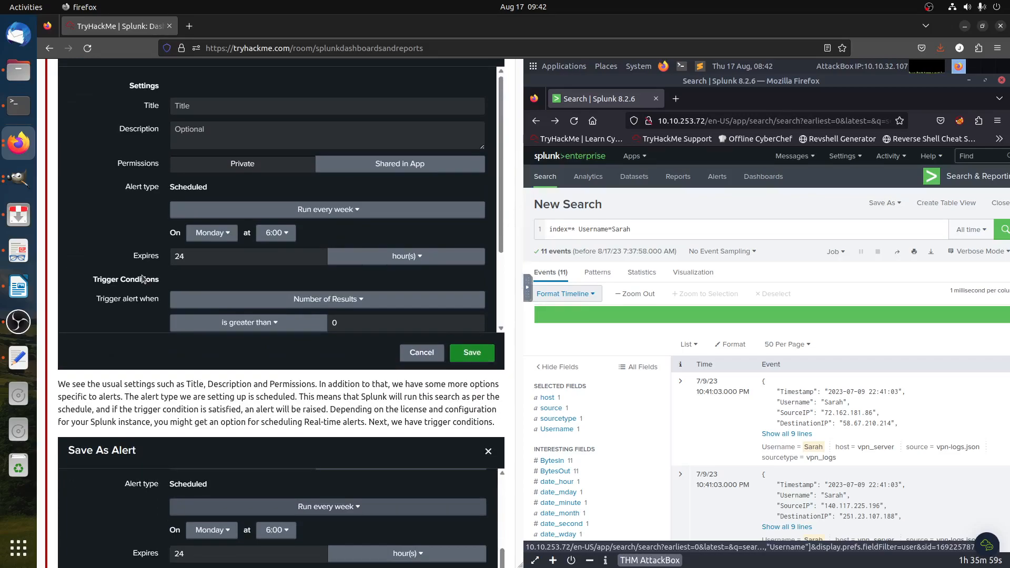
{"action": "scroll", "coordinate": [145, 281], "scroll_direction": "down", "scroll_amount": 5}
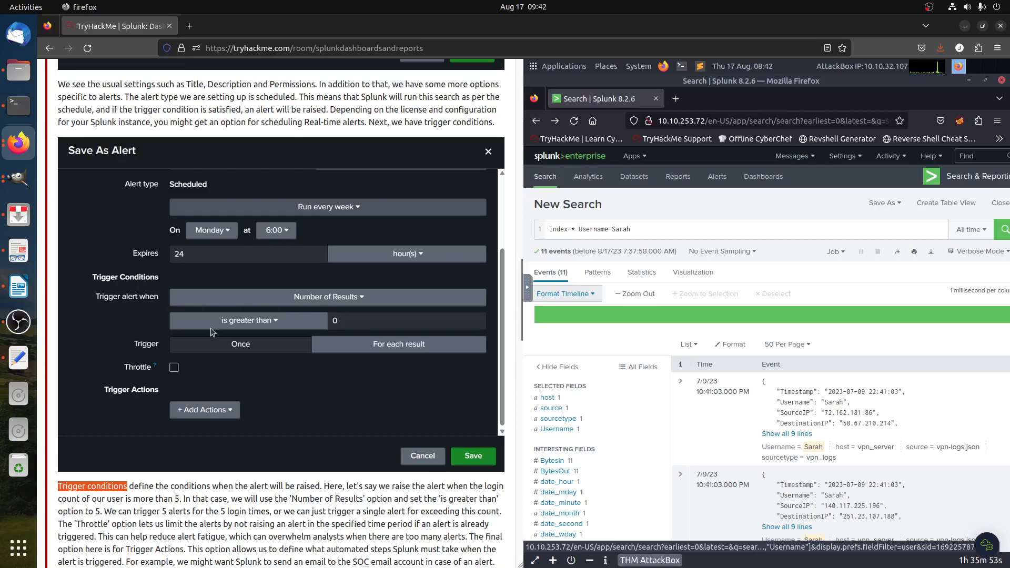
Try "trigger alert" and "trigger alerts" as answers to Task 5's first question, and clear the answer
{"action": "scroll", "coordinate": [239, 392], "scroll_direction": "down", "scroll_amount": 10}
{"action": "scroll", "coordinate": [239, 392], "scroll_direction": "down", "scroll_amount": 10}
{"action": "left_click", "coordinate": [188, 328]}
{"action": "type", "text": "trigger alert"}
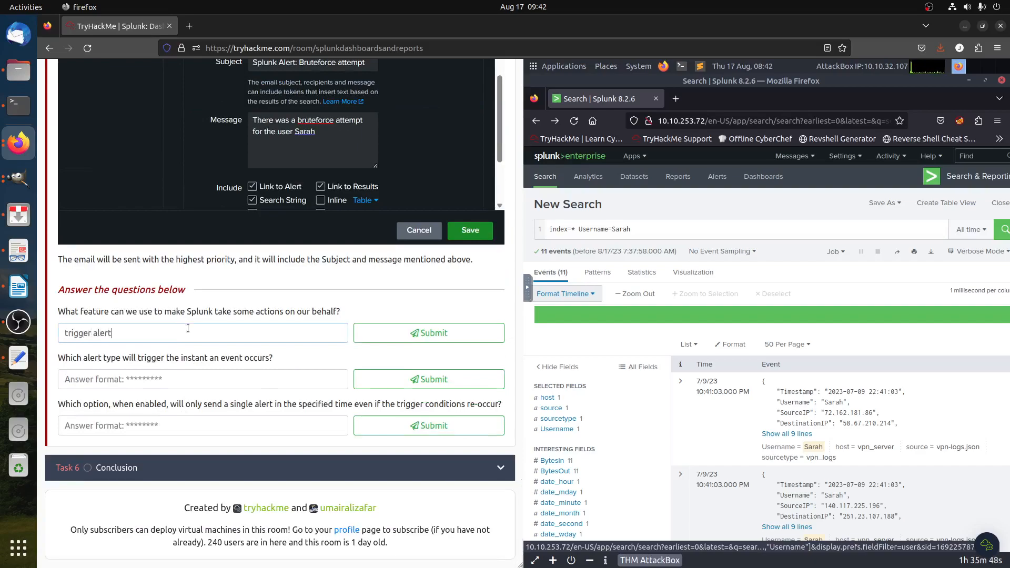
{"action": "left_click", "coordinate": [414, 339]}
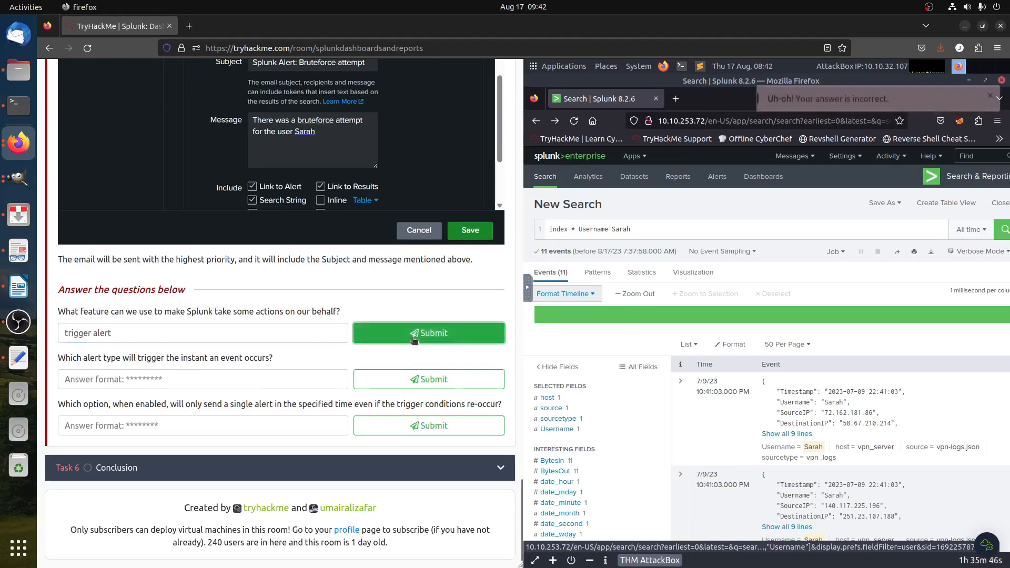
{"action": "left_click", "coordinate": [269, 333]}
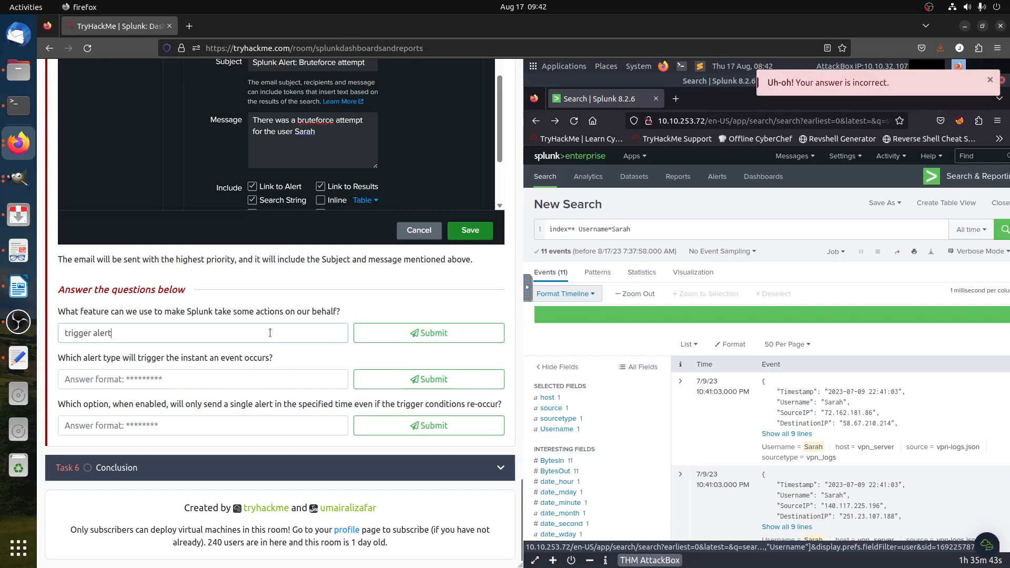
{"action": "type", "text": "s"}
{"action": "left_click", "coordinate": [441, 333]}
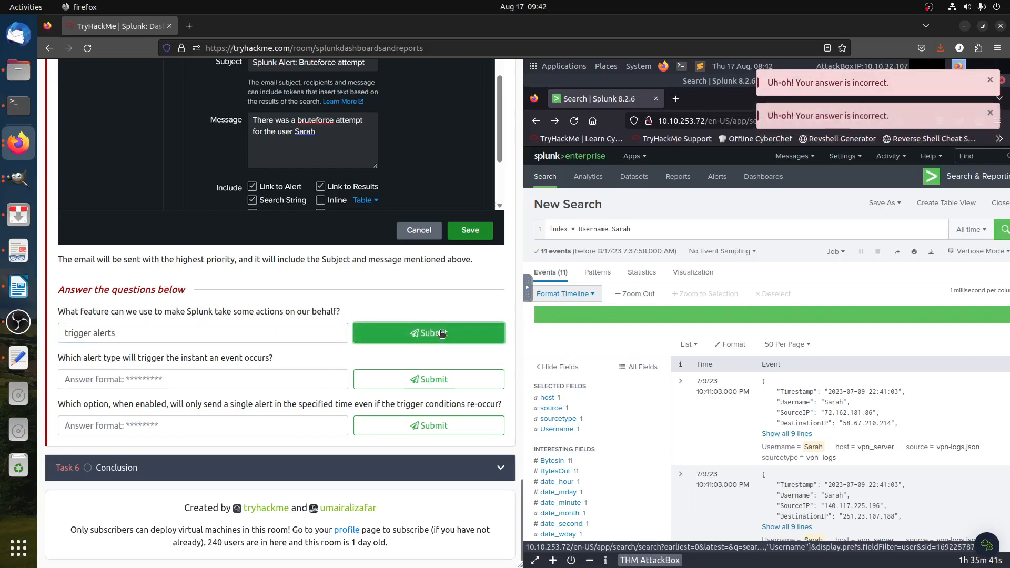
{"action": "triple_click", "coordinate": [227, 335]}
{"action": "key", "text": "BackSpace"}
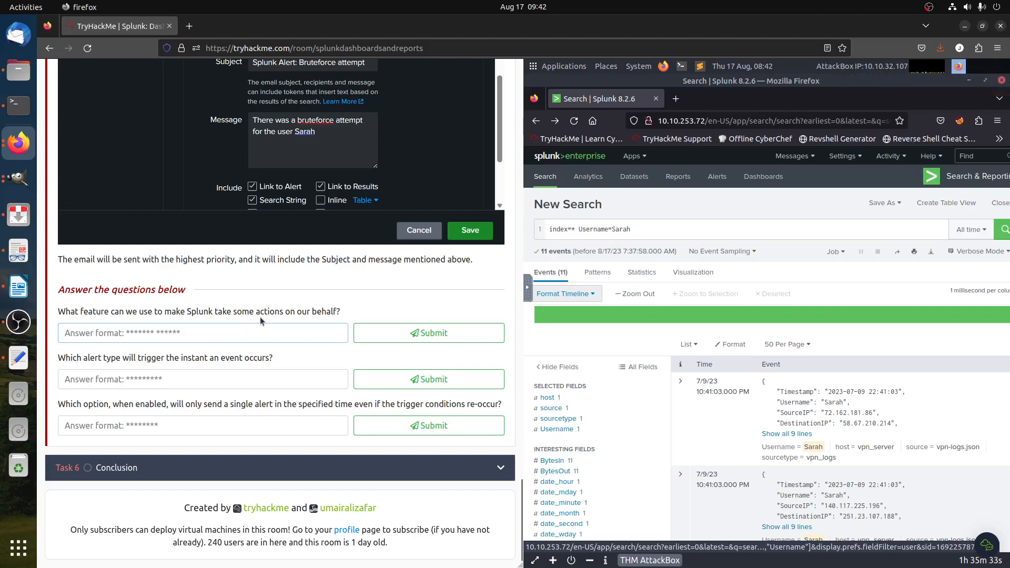
Recheck the alert settings example and submit "trigger action" as the answer to Task 5's first question
{"action": "scroll", "coordinate": [260, 316], "scroll_direction": "up", "scroll_amount": 8}
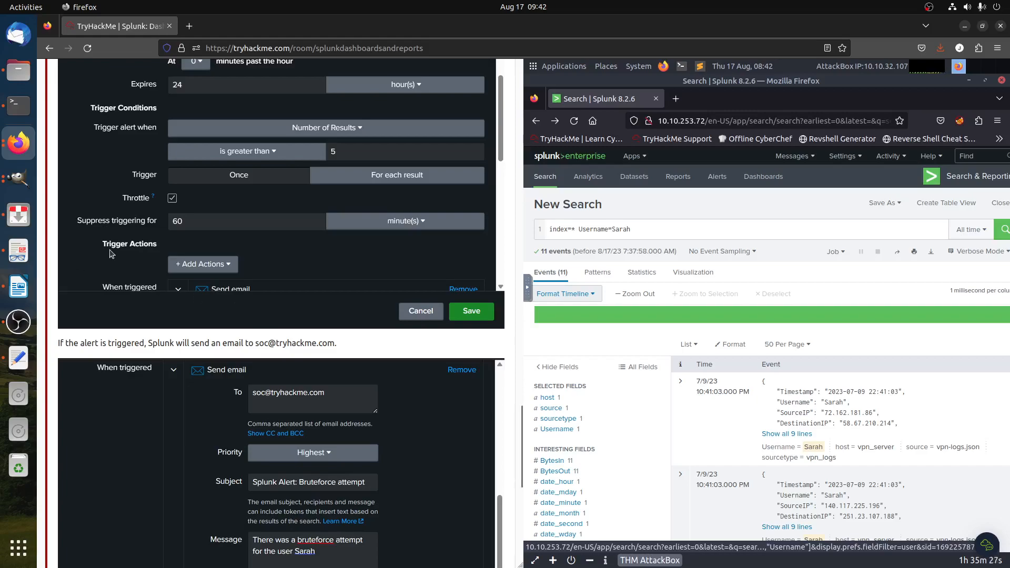
{"action": "scroll", "coordinate": [175, 316], "scroll_direction": "down", "scroll_amount": 8}
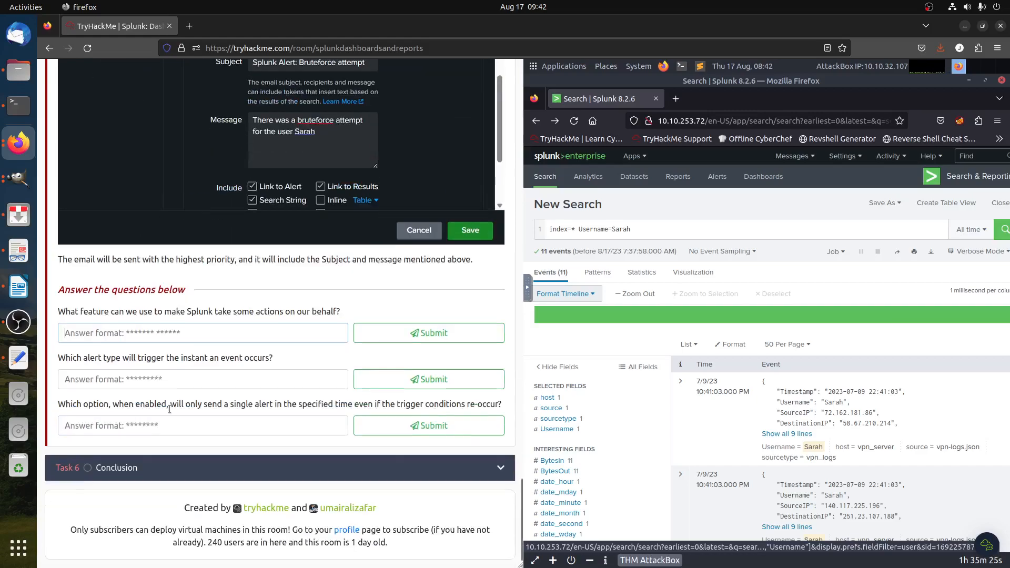
{"action": "type", "text": "trig"}
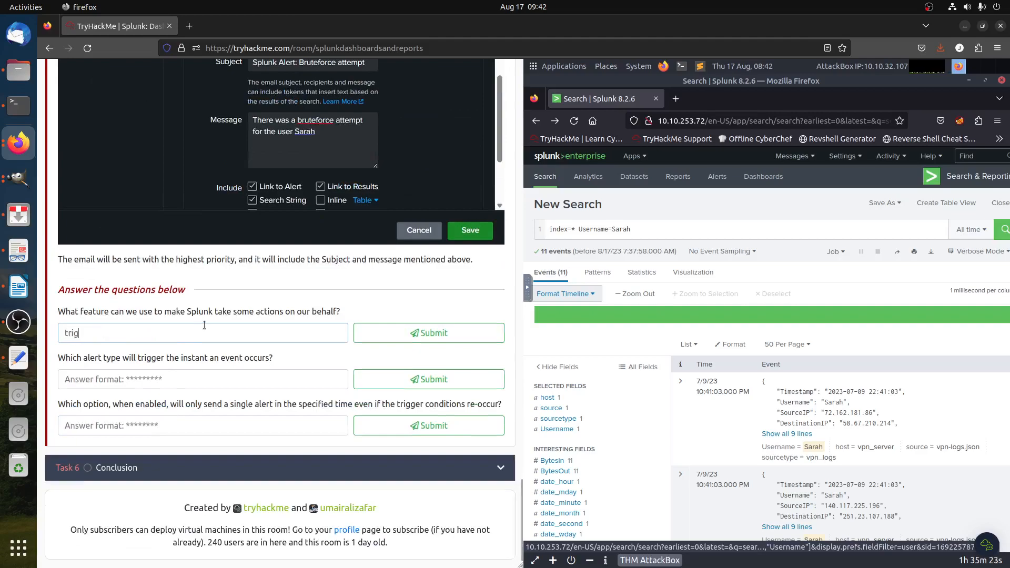
{"action": "type", "text": "erer action"}
{"action": "left_click", "coordinate": [432, 342]}
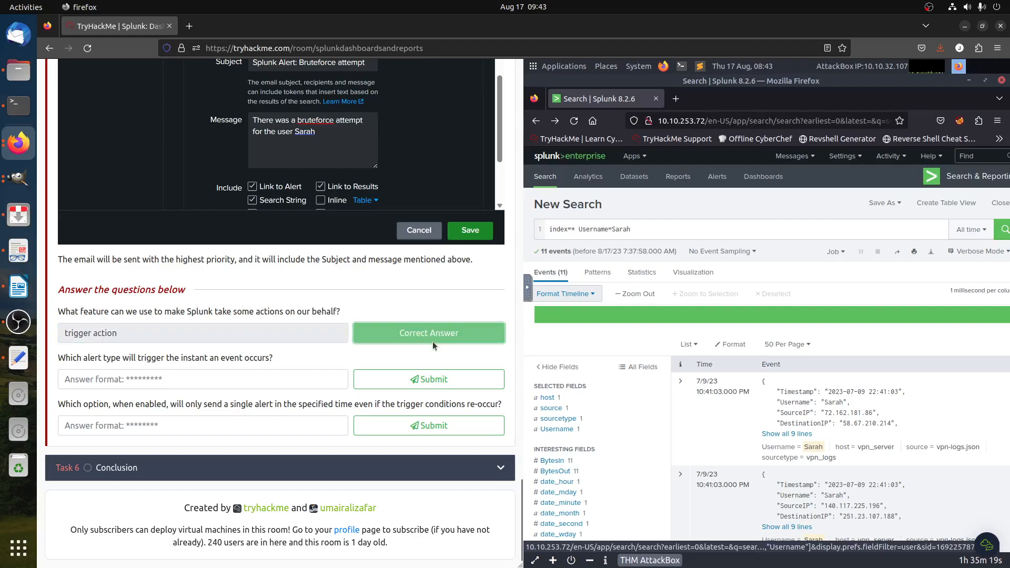
Check which save options Splunk offers for the current search, and return to Task 5's second question
{"action": "scroll", "coordinate": [450, 339], "scroll_direction": "up", "scroll_amount": 8}
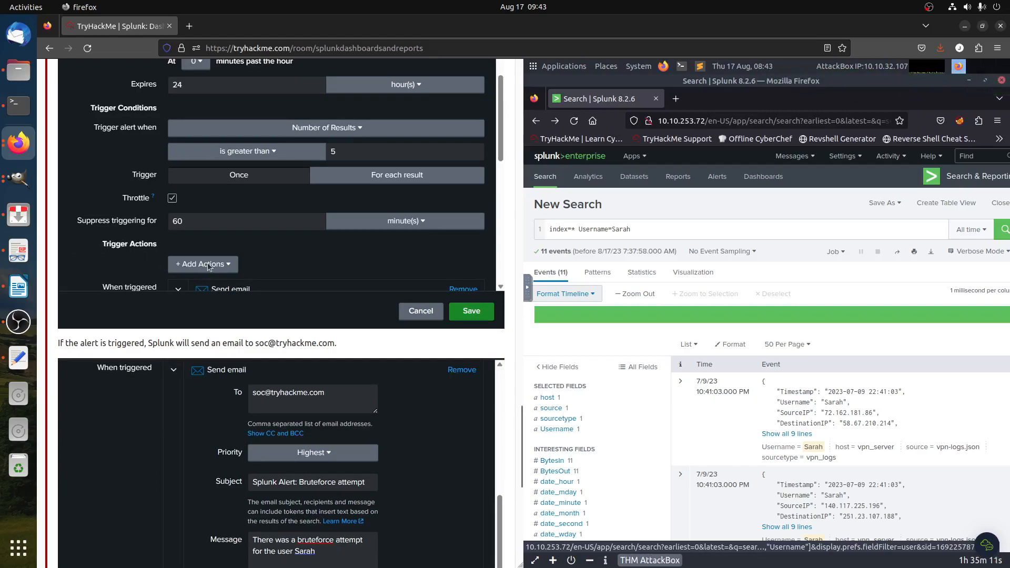
{"action": "left_click", "coordinate": [898, 204]}
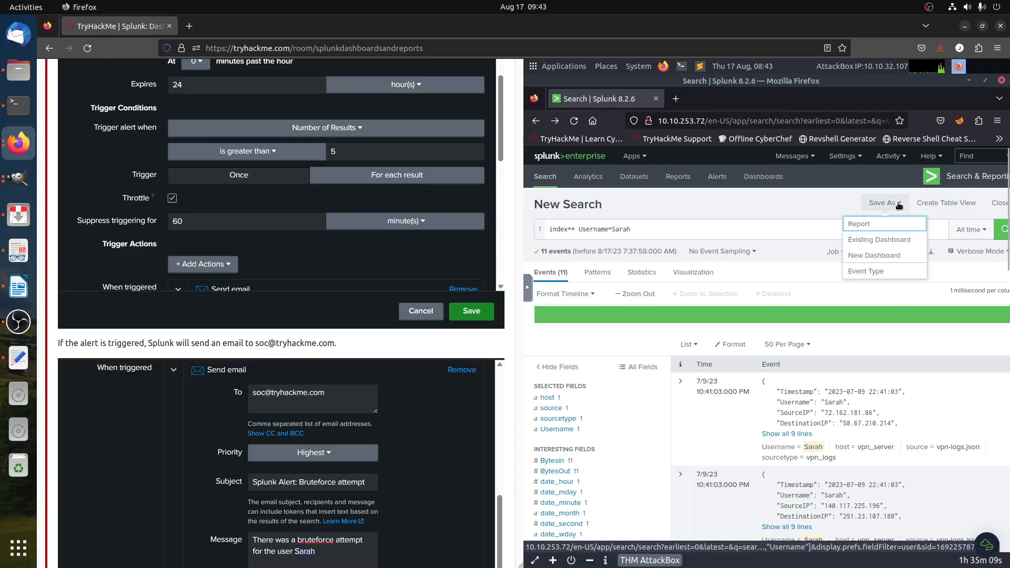
{"action": "scroll", "coordinate": [245, 348], "scroll_direction": "down", "scroll_amount": 6}
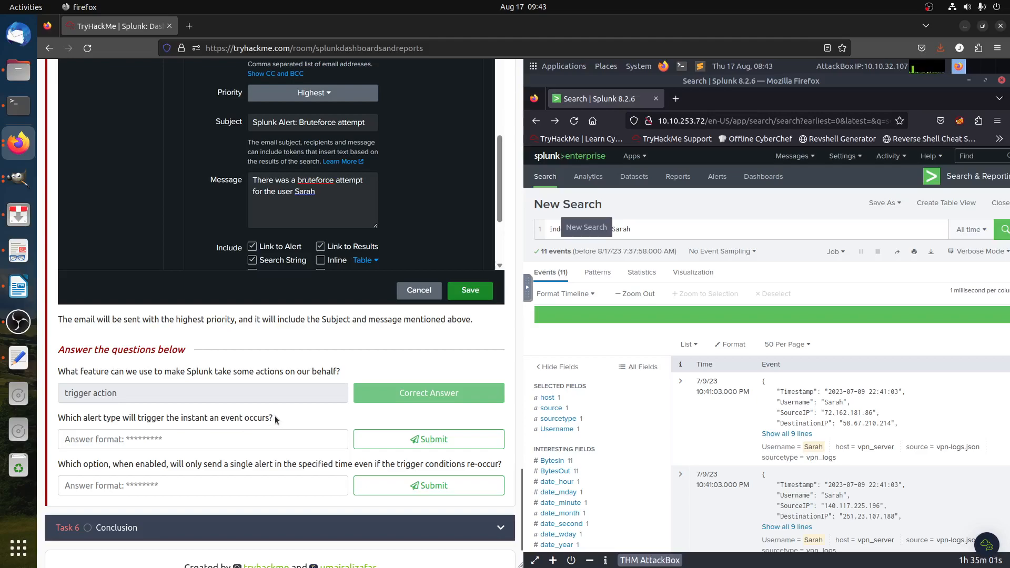
Reread Task 5's trigger conditions and Throttle explanation for the alert type that triggers instantly, highlighting the relevant phrases
{"action": "left_click_drag", "start_coordinate": [160, 418], "coordinate": [216, 417]}
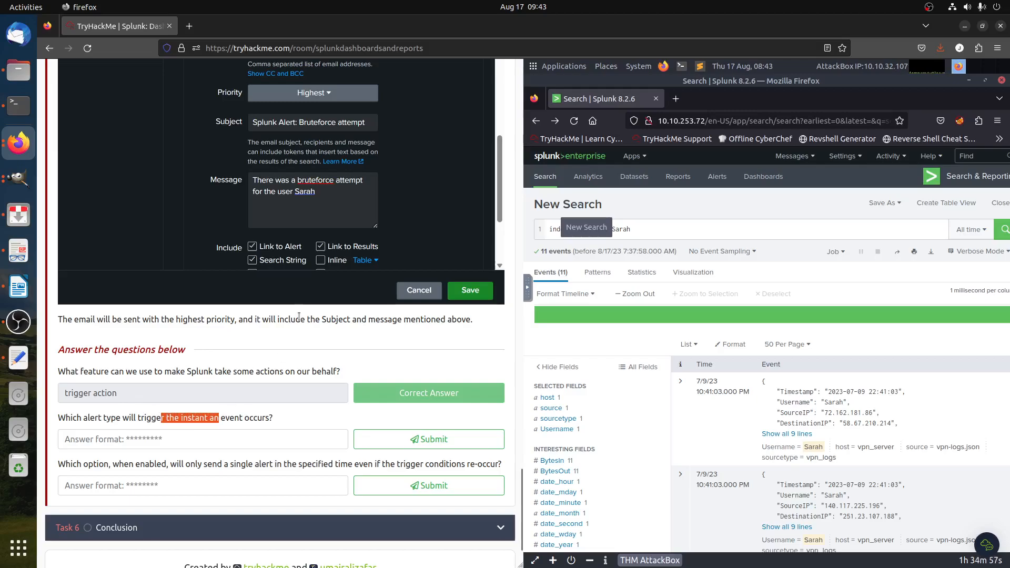
{"action": "scroll", "coordinate": [305, 322], "scroll_direction": "up", "scroll_amount": 8}
{"action": "scroll", "coordinate": [308, 325], "scroll_direction": "up", "scroll_amount": 12}
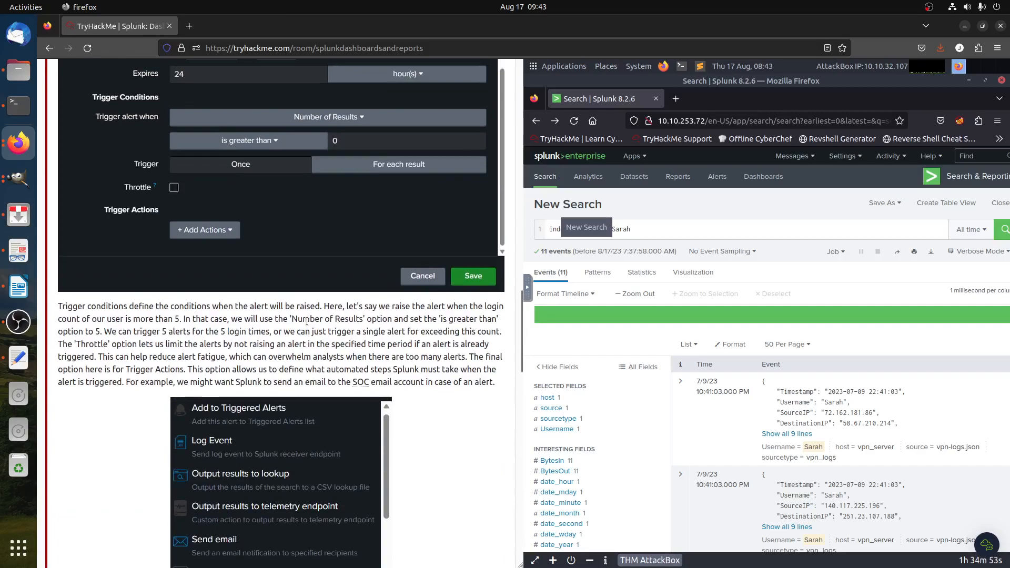
{"action": "scroll", "coordinate": [307, 321], "scroll_direction": "up", "scroll_amount": 2}
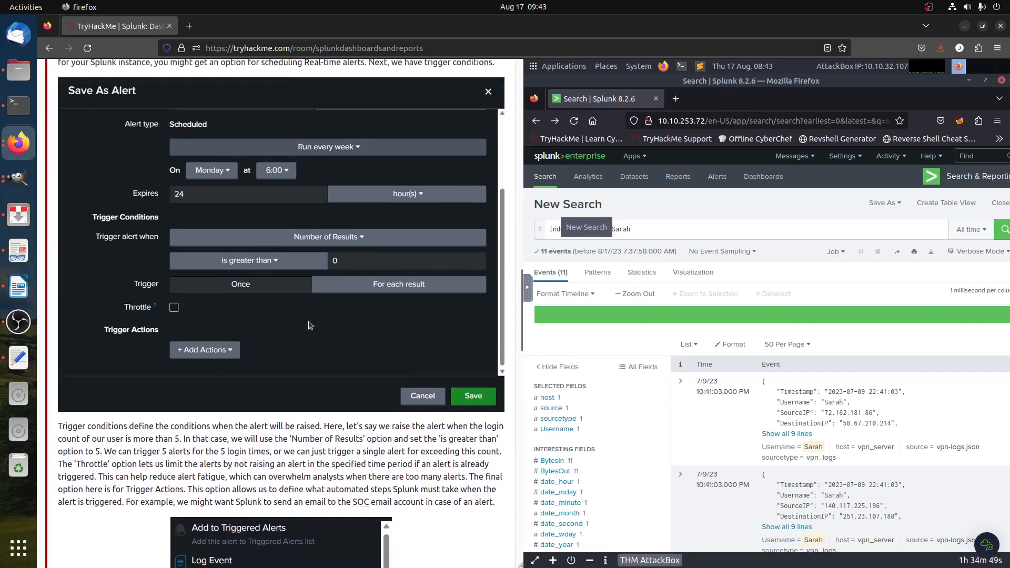
{"action": "scroll", "coordinate": [309, 326], "scroll_direction": "down", "scroll_amount": 1}
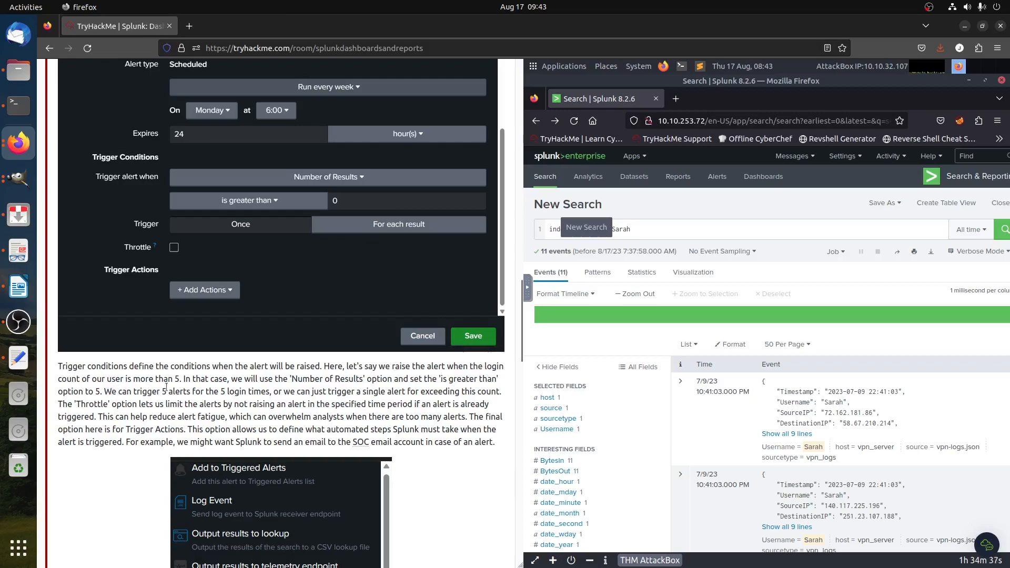
{"action": "left_click_drag", "start_coordinate": [322, 379], "coordinate": [366, 379]}
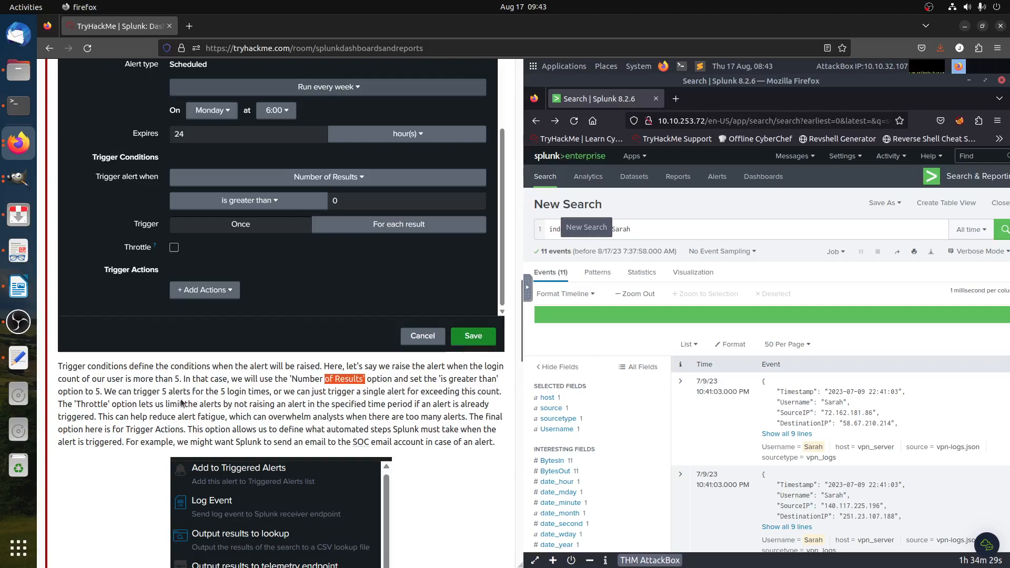
{"action": "left_click", "coordinate": [267, 398]}
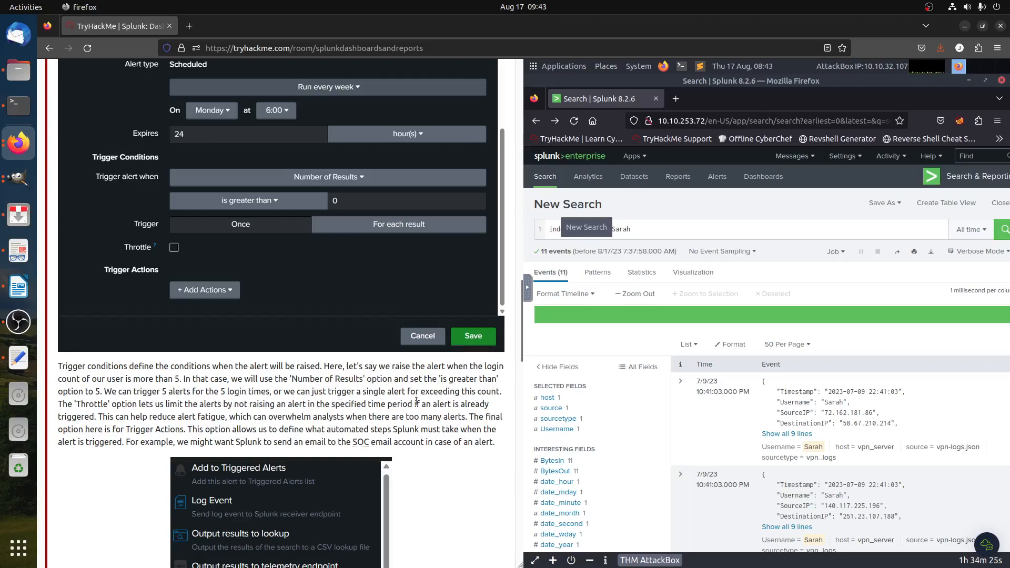
{"action": "left_click_drag", "start_coordinate": [424, 392], "coordinate": [515, 394]}
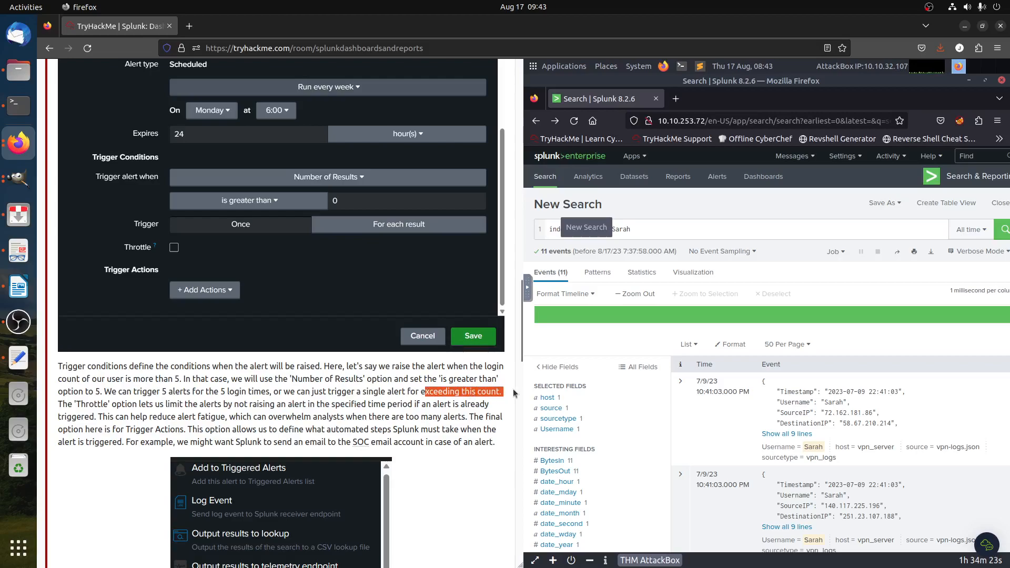
{"action": "left_click_drag", "start_coordinate": [77, 405], "coordinate": [275, 401]}
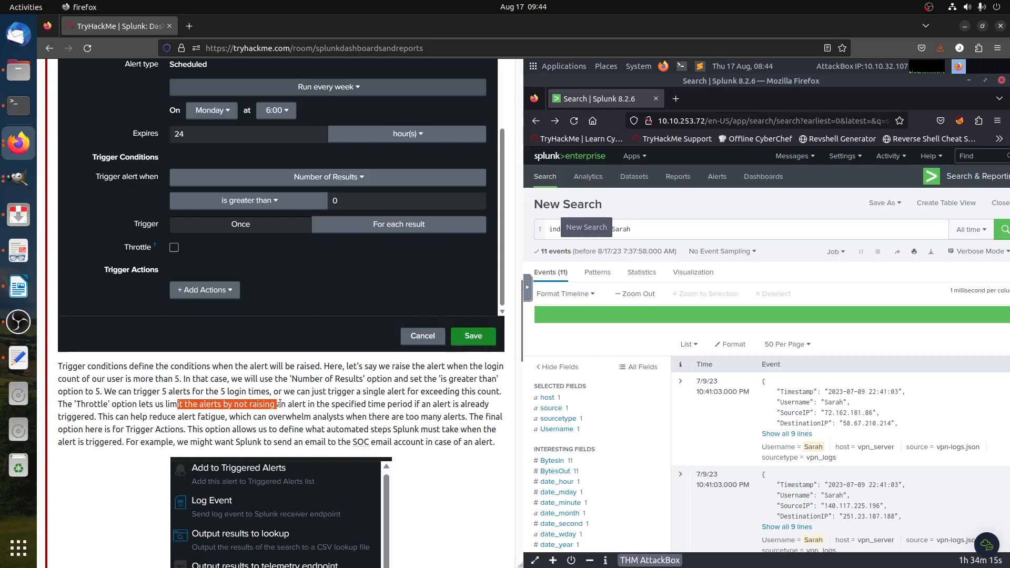
Search Task 5's trigger actions, configured alert examples and introduction for the alert type that fires the instant an event occurs
{"action": "scroll", "coordinate": [280, 403], "scroll_direction": "down", "scroll_amount": 5}
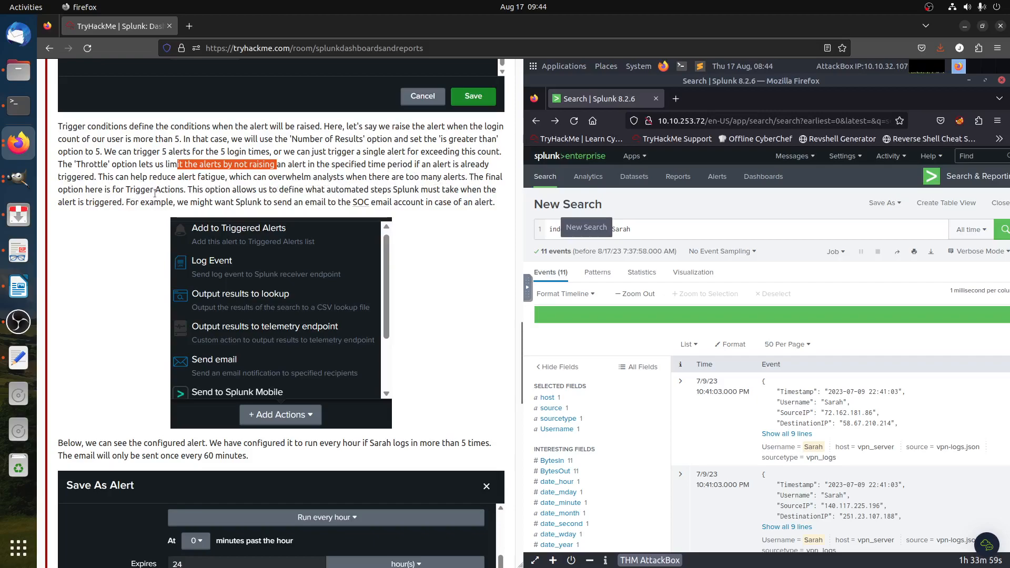
{"action": "left_click_drag", "start_coordinate": [156, 189], "coordinate": [186, 190]}
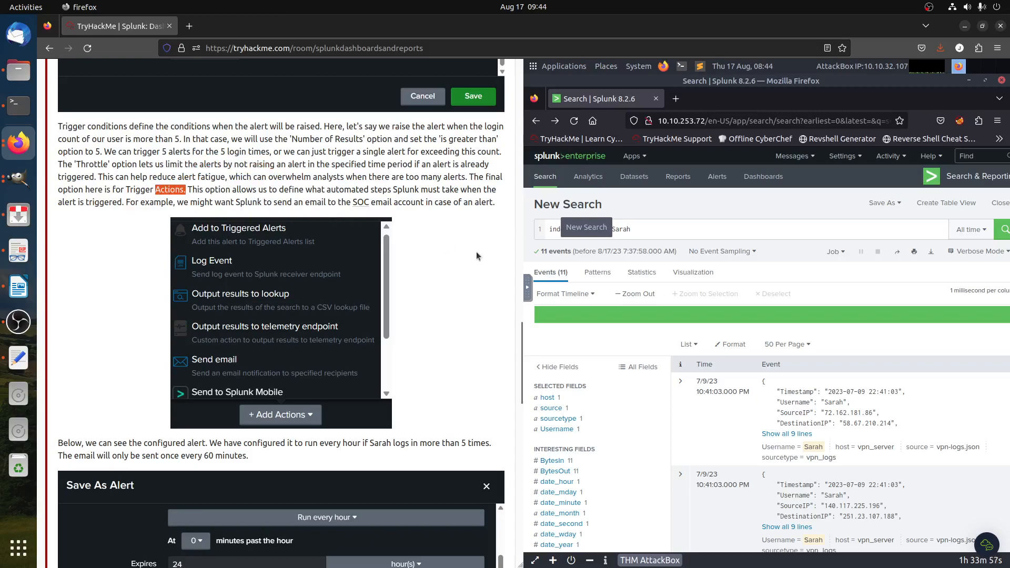
{"action": "scroll", "coordinate": [476, 253], "scroll_direction": "down", "scroll_amount": 5}
{"action": "scroll", "coordinate": [479, 256], "scroll_direction": "down", "scroll_amount": 8}
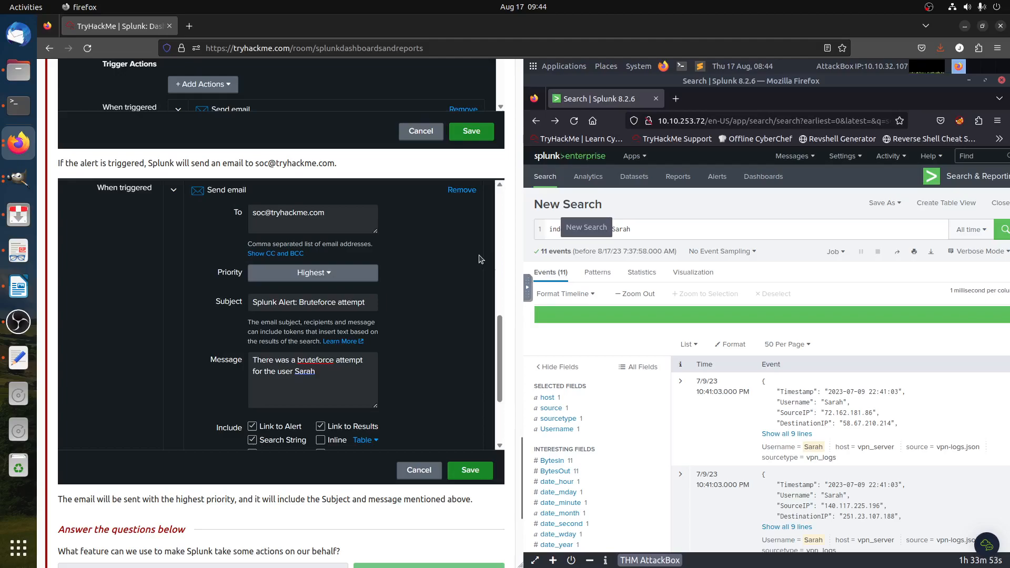
{"action": "scroll", "coordinate": [479, 258], "scroll_direction": "up", "scroll_amount": 15}
{"action": "scroll", "coordinate": [456, 264], "scroll_direction": "up", "scroll_amount": 7}
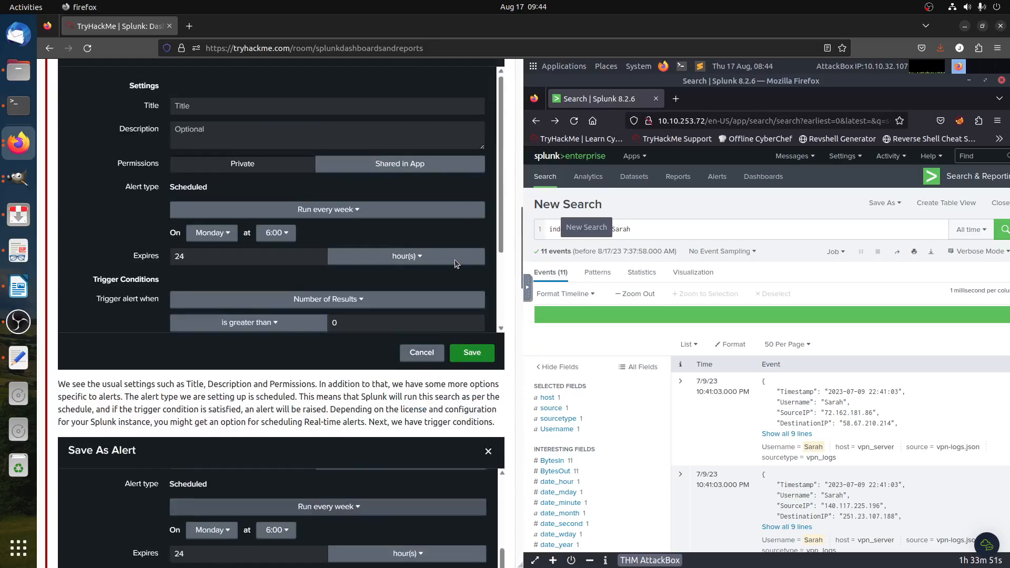
{"action": "scroll", "coordinate": [457, 269], "scroll_direction": "up", "scroll_amount": 1}
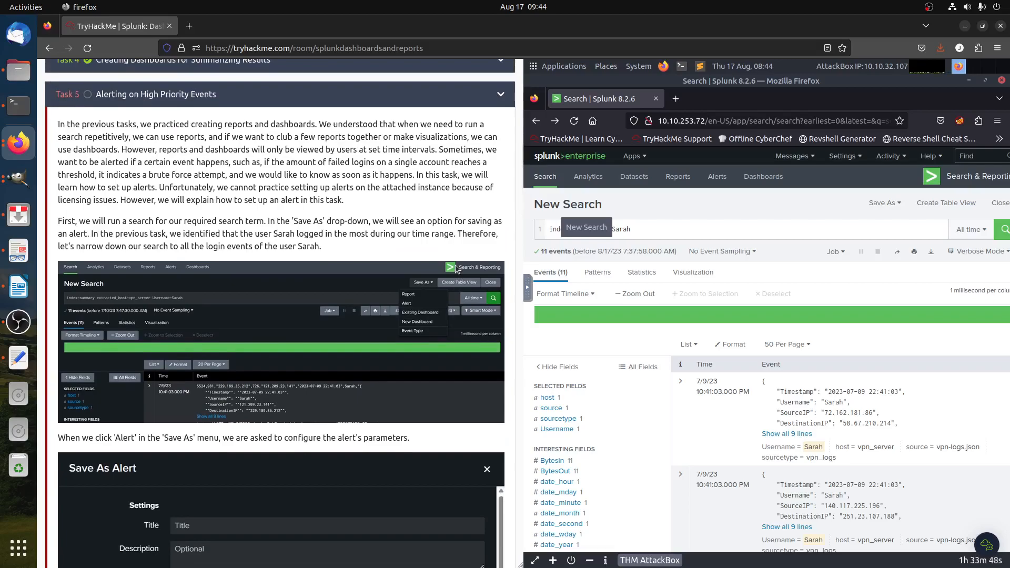
{"action": "scroll", "coordinate": [456, 269], "scroll_direction": "down", "scroll_amount": 15}
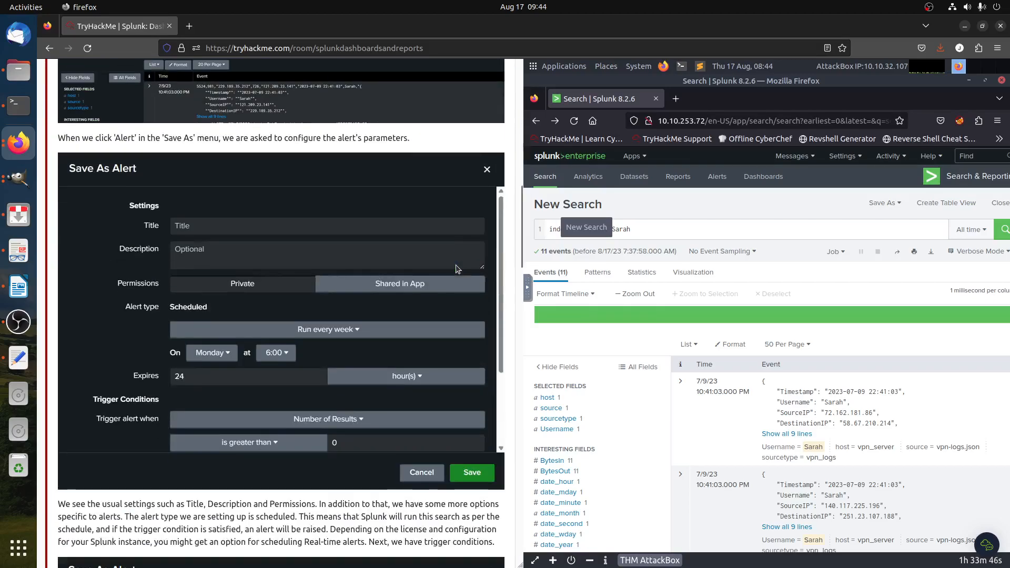
{"action": "scroll", "coordinate": [456, 270], "scroll_direction": "down", "scroll_amount": 20}
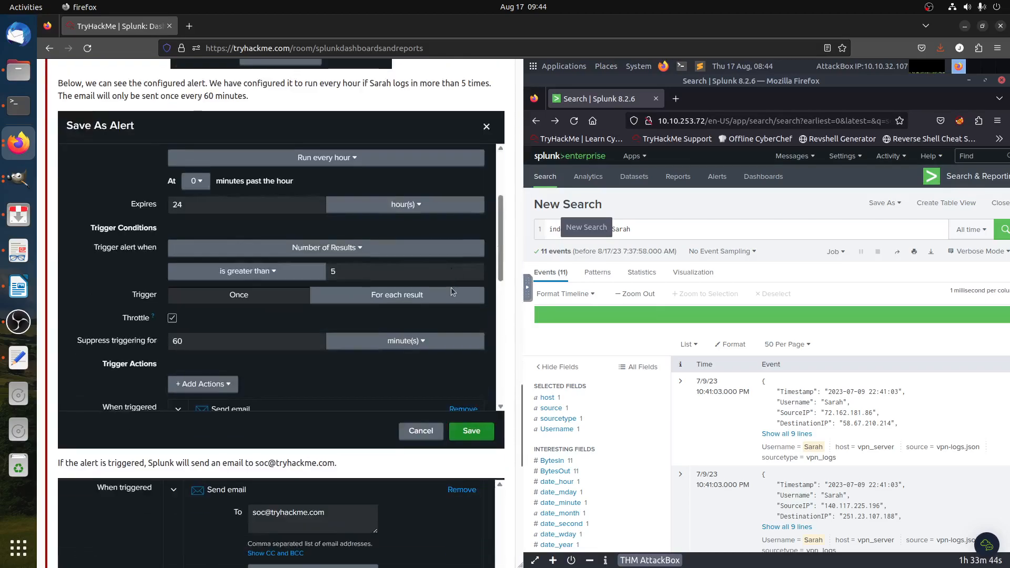
{"action": "scroll", "coordinate": [453, 292], "scroll_direction": "down", "scroll_amount": 1}
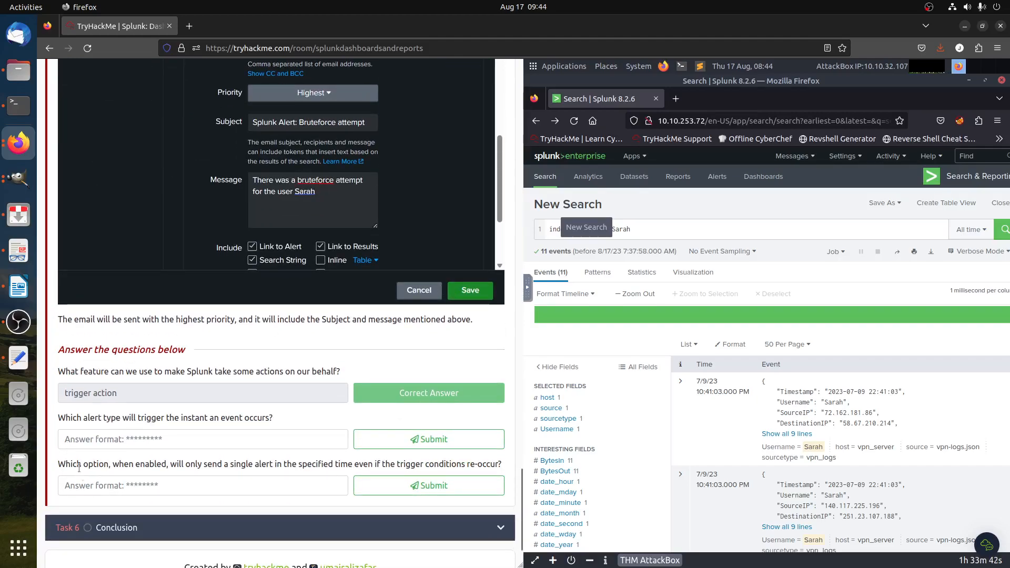
Read Task 5's third question and copy the term "Throttle" from the trigger conditions explanation
{"action": "left_click_drag", "start_coordinate": [67, 465], "coordinate": [108, 467]}
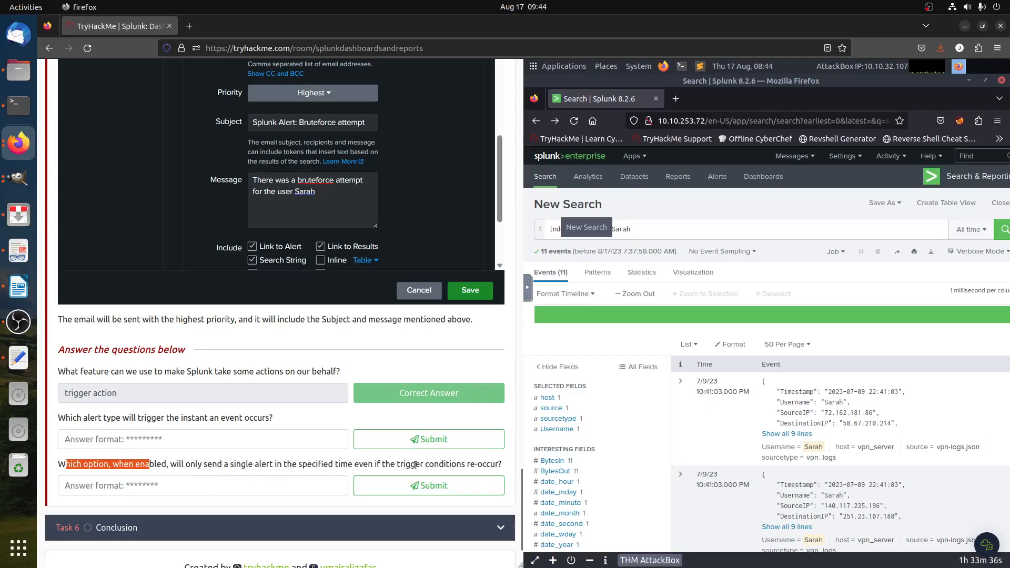
{"action": "scroll", "coordinate": [259, 361], "scroll_direction": "up", "scroll_amount": 10}
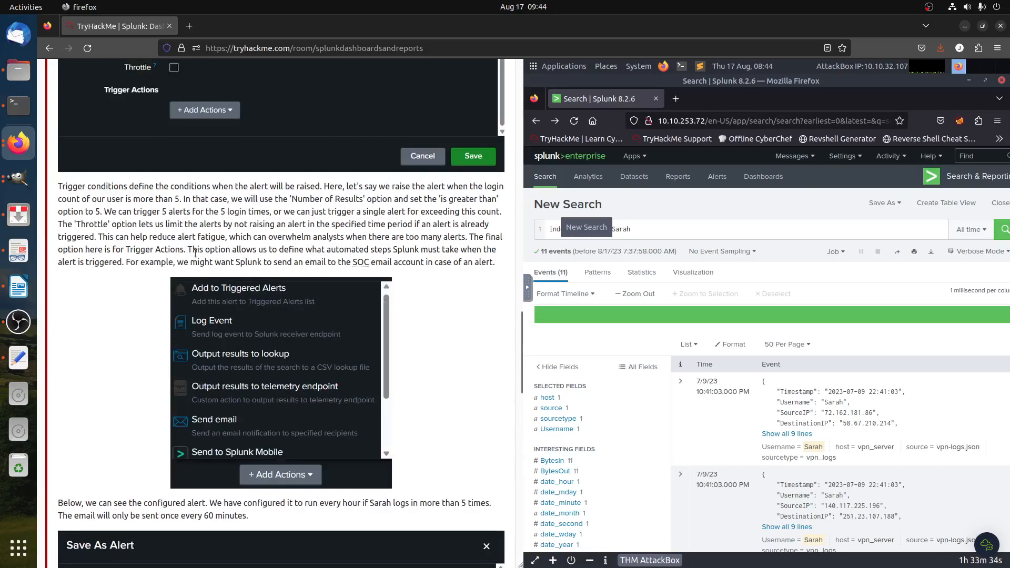
{"action": "double_click", "coordinate": [72, 238]}
{"action": "right_click", "coordinate": [69, 231]}
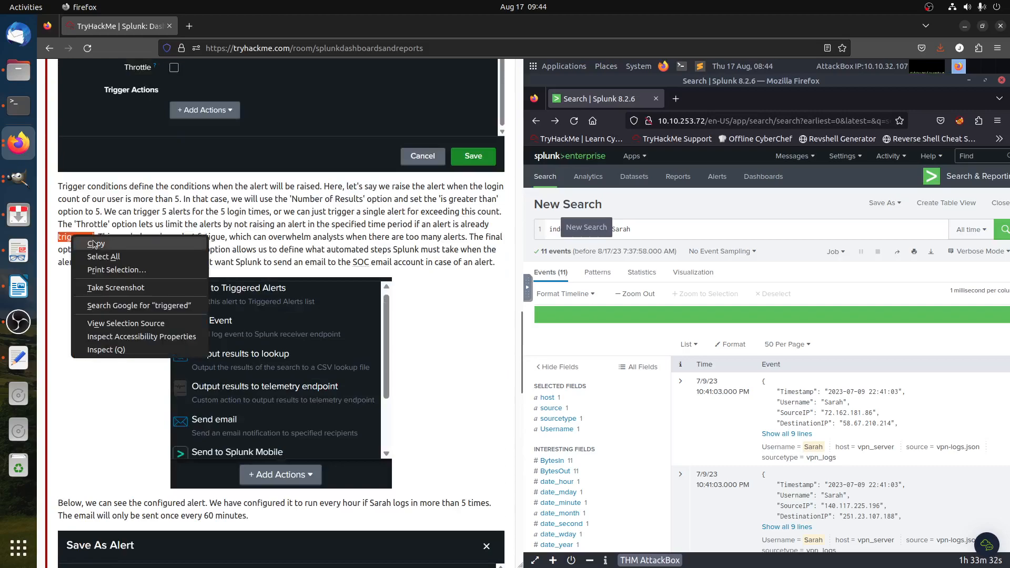
{"action": "left_click", "coordinate": [90, 241]}
{"action": "double_click", "coordinate": [92, 225]}
{"action": "right_click", "coordinate": [96, 225]}
{"action": "left_click", "coordinate": [193, 233]}
Paste "Throttle" as the answer to Task 5's third question and submit it
{"action": "scroll", "coordinate": [194, 239], "scroll_direction": "up", "scroll_amount": 3}
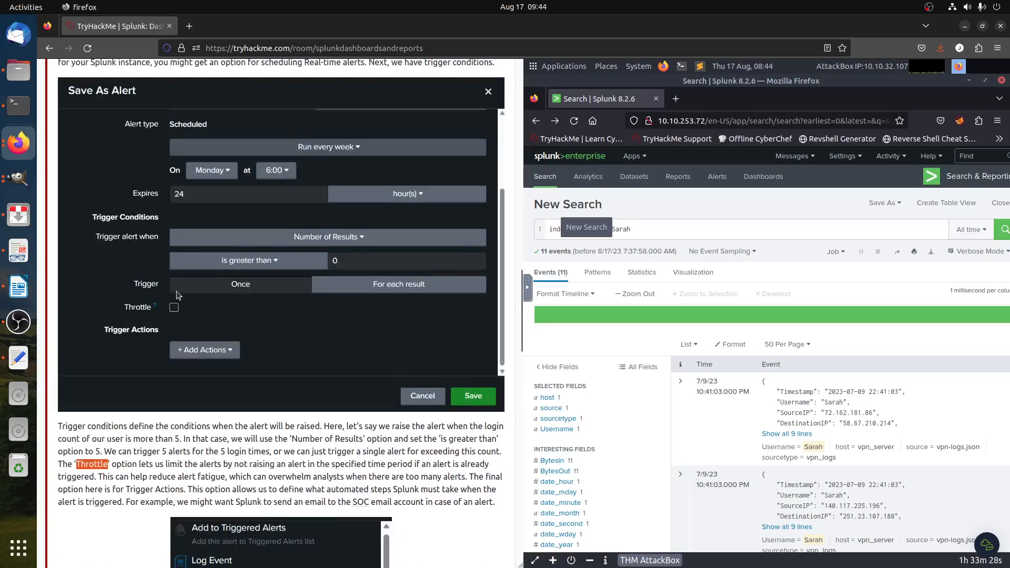
{"action": "scroll", "coordinate": [252, 472], "scroll_direction": "down", "scroll_amount": 15}
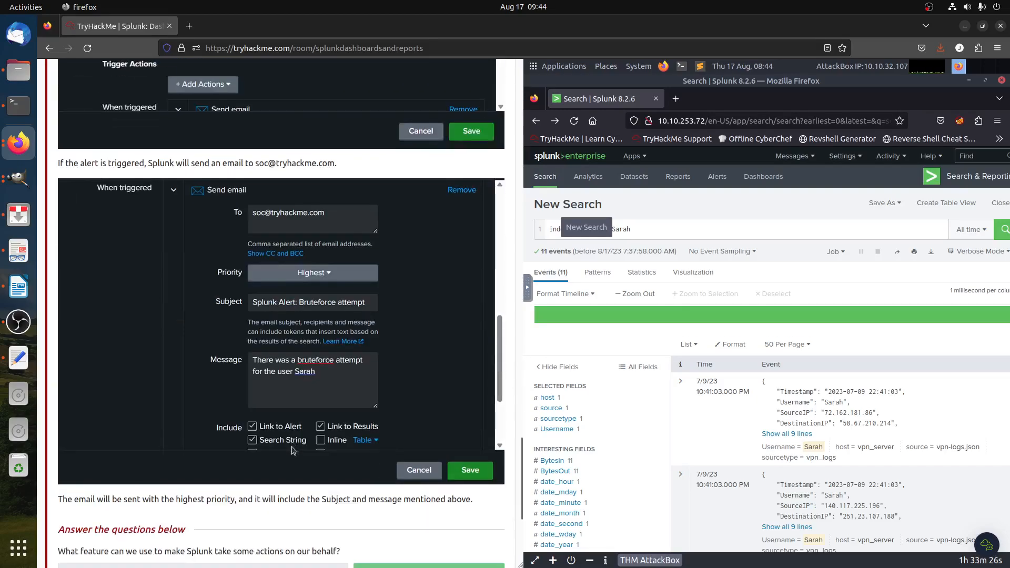
{"action": "right_click", "coordinate": [202, 427]}
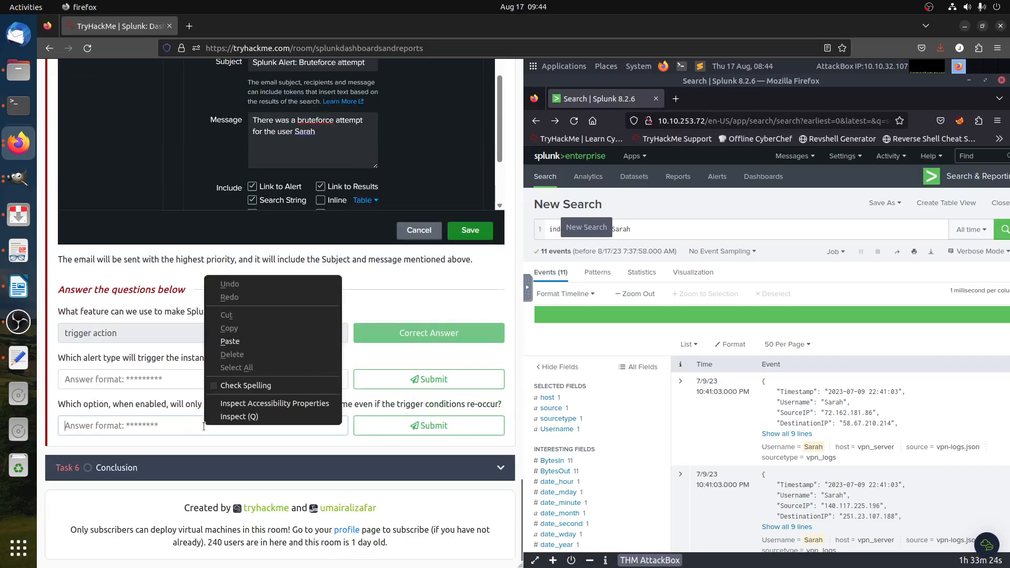
{"action": "left_click", "coordinate": [232, 346]}
{"action": "left_click", "coordinate": [412, 436]}
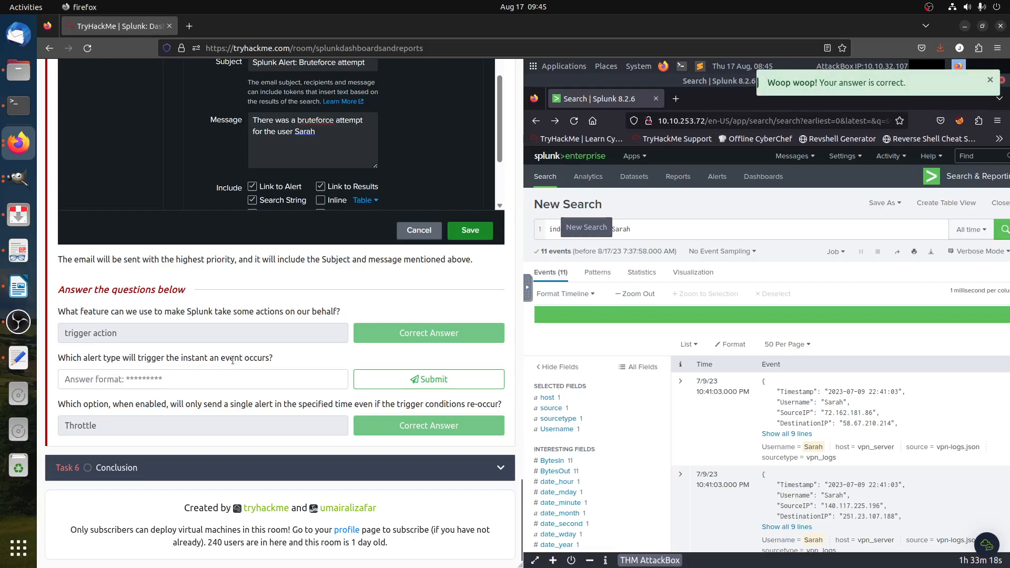
Recheck Task 5's email settings, configured alert example and trigger conditions text for the alert type asked about in the second question
{"action": "scroll", "coordinate": [232, 360], "scroll_direction": "up", "scroll_amount": 6}
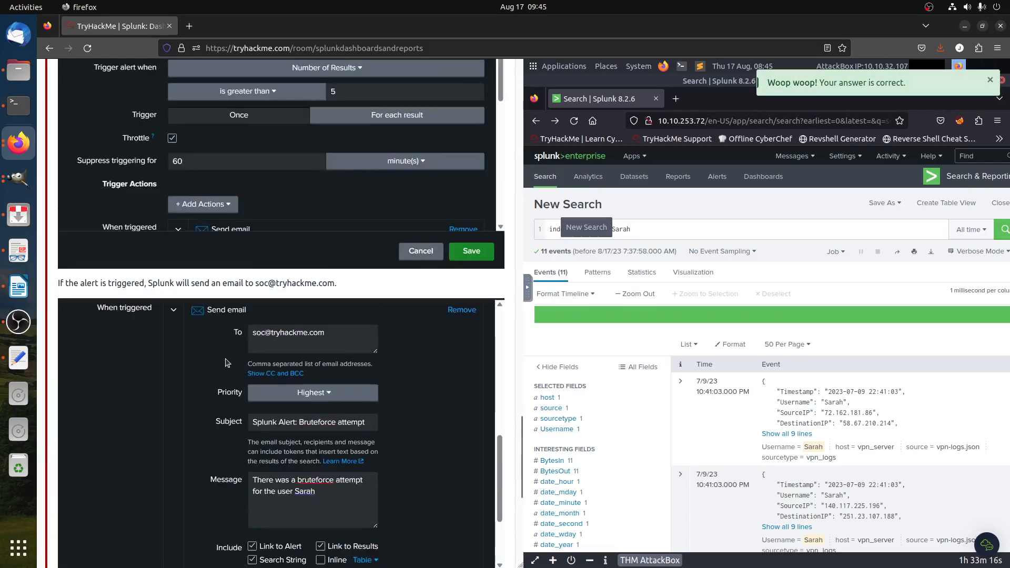
{"action": "scroll", "coordinate": [227, 363], "scroll_direction": "down", "scroll_amount": 2}
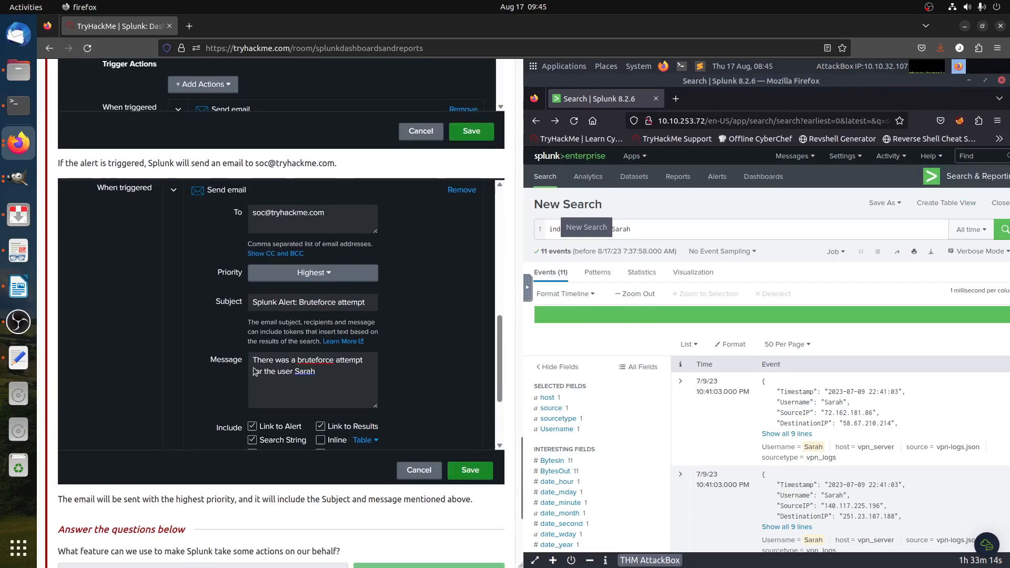
{"action": "scroll", "coordinate": [244, 355], "scroll_direction": "up", "scroll_amount": 5}
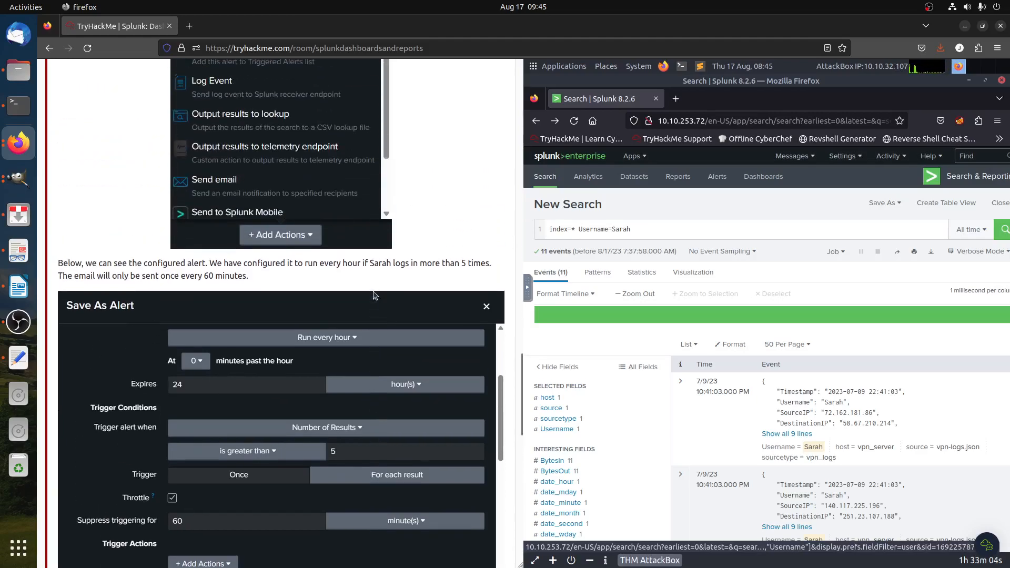
{"action": "scroll", "coordinate": [374, 295], "scroll_direction": "up", "scroll_amount": 5}
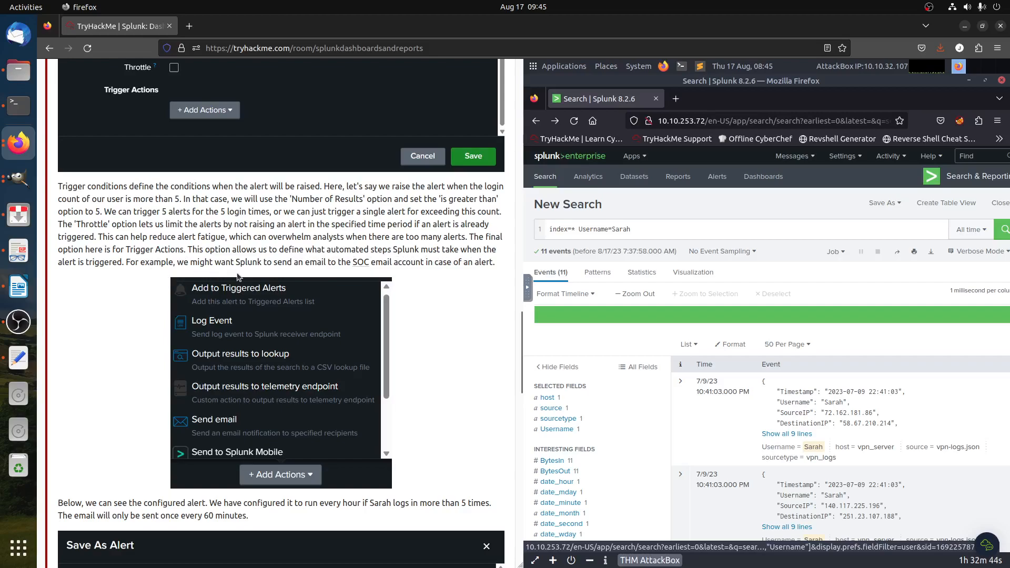
{"action": "scroll", "coordinate": [393, 270], "scroll_direction": "down", "scroll_amount": 5}
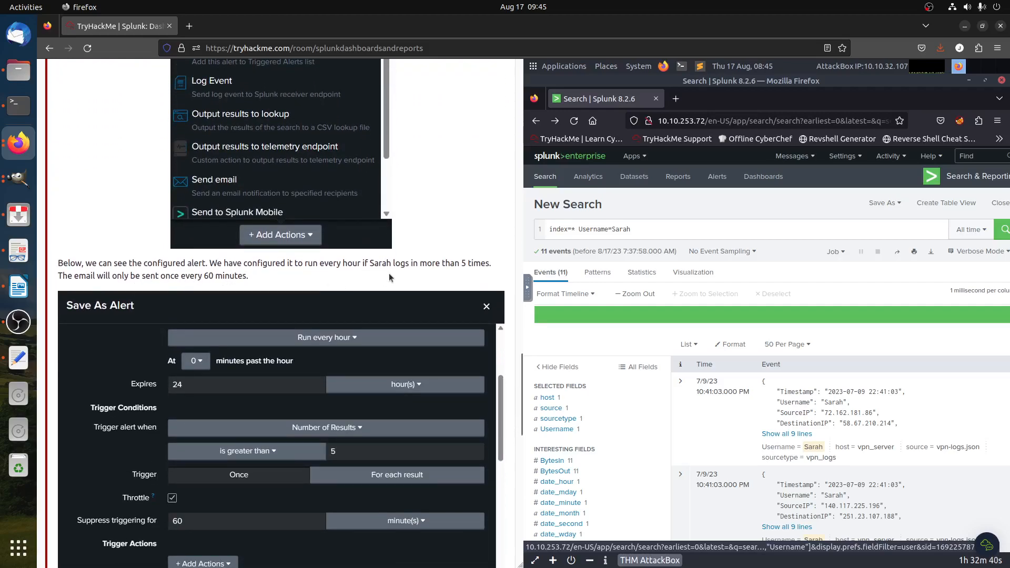
{"action": "scroll", "coordinate": [390, 274], "scroll_direction": "down", "scroll_amount": 4}
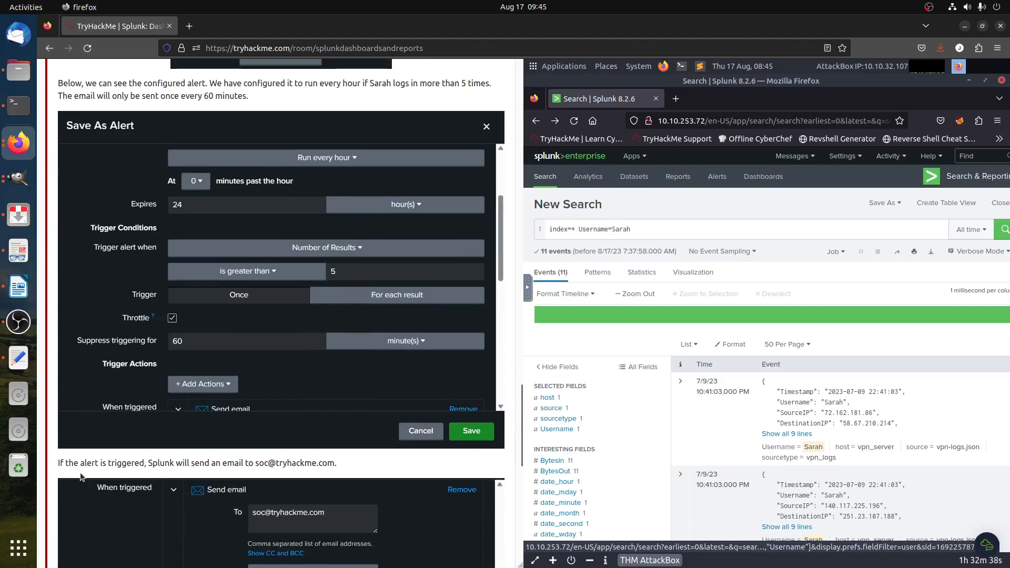
{"action": "scroll", "coordinate": [283, 464], "scroll_direction": "down", "scroll_amount": 7}
{"action": "scroll", "coordinate": [281, 443], "scroll_direction": "down", "scroll_amount": 4}
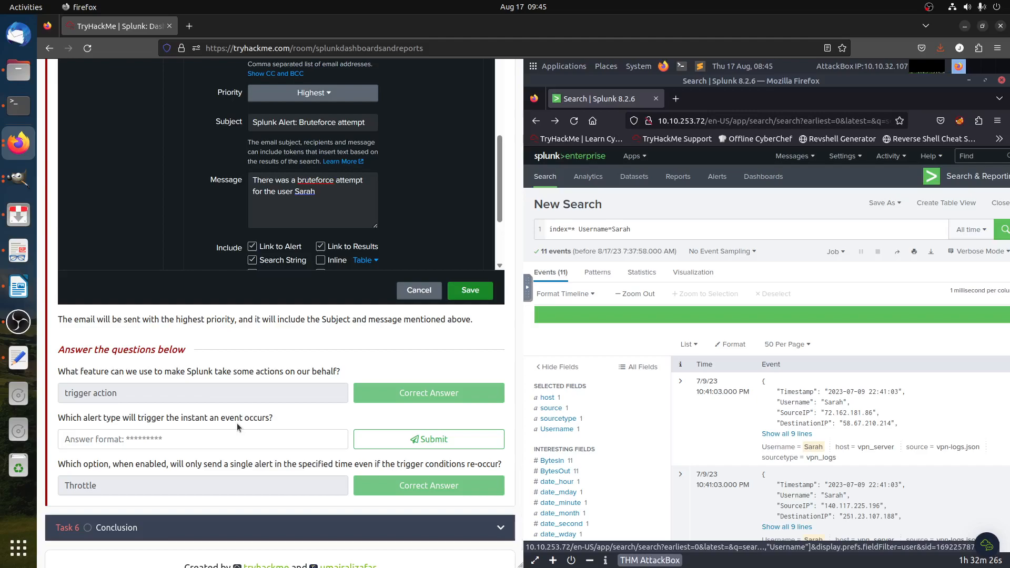
Find Task 5's paragraph about scheduled alerts and copy the term "Real-time" from its sentence on license and configuration
{"action": "scroll", "coordinate": [237, 423], "scroll_direction": "up", "scroll_amount": 3}
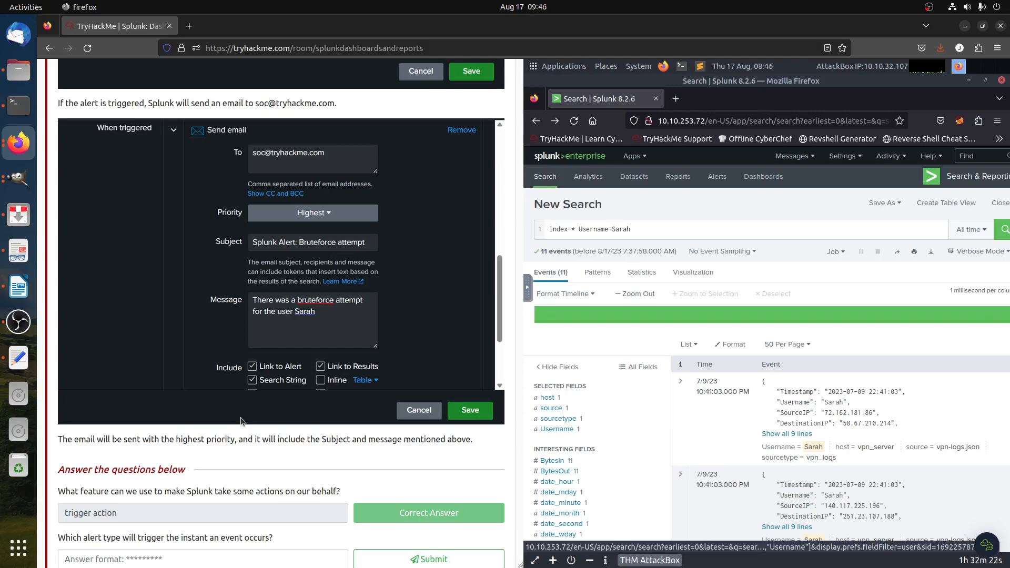
{"action": "scroll", "coordinate": [240, 421], "scroll_direction": "up", "scroll_amount": 10}
{"action": "scroll", "coordinate": [242, 422], "scroll_direction": "up", "scroll_amount": 10}
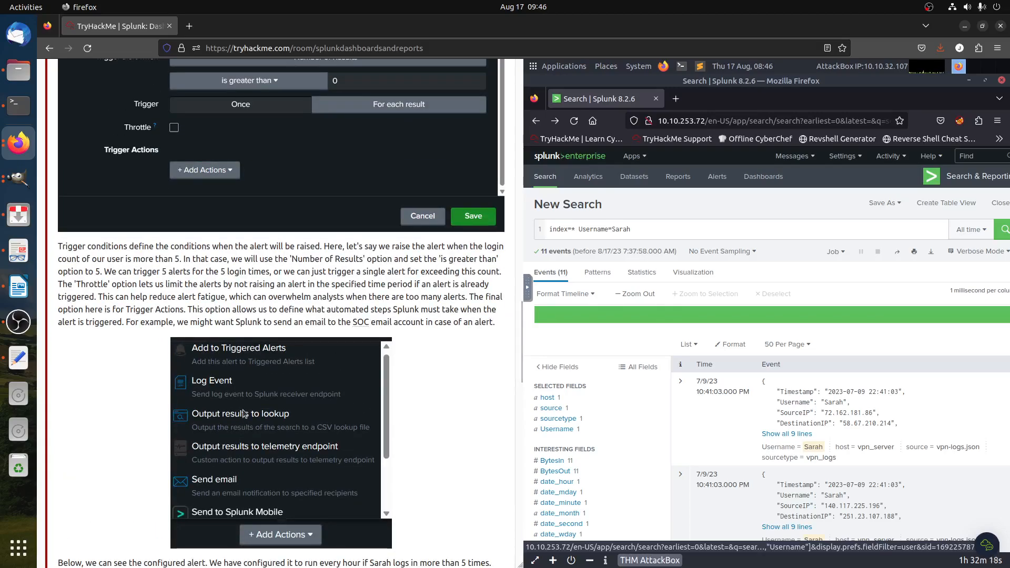
{"action": "scroll", "coordinate": [244, 414], "scroll_direction": "up", "scroll_amount": 7}
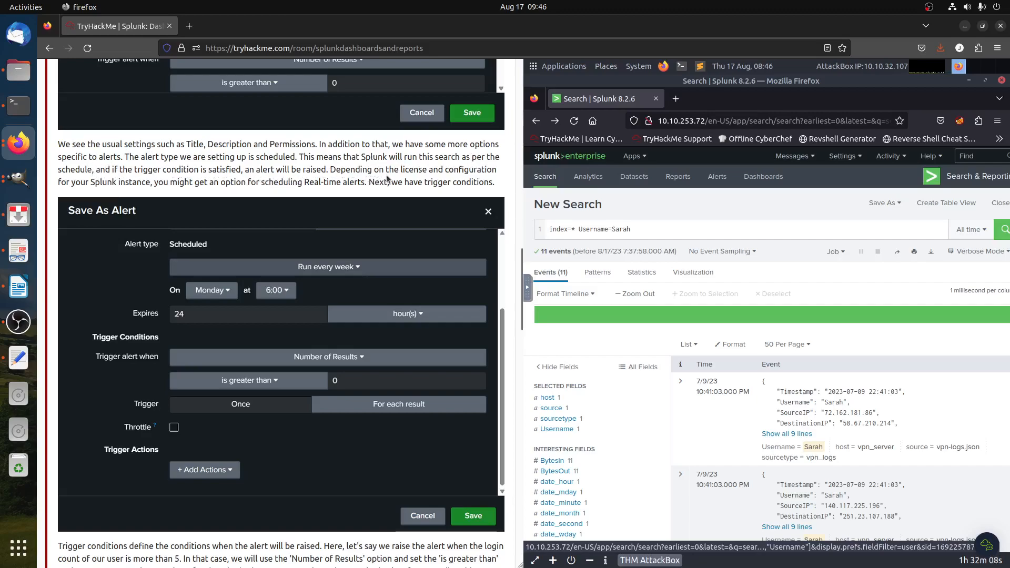
{"action": "left_click_drag", "start_coordinate": [155, 182], "coordinate": [438, 186]}
{"action": "left_click", "coordinate": [312, 181]}
{"action": "left_click_drag", "start_coordinate": [304, 182], "coordinate": [338, 183]}
{"action": "right_click", "coordinate": [335, 182]}
{"action": "left_click", "coordinate": [369, 190]}
Paste "Real-time" as the answer to Task 5's second question and submit it
{"action": "scroll", "coordinate": [326, 365], "scroll_direction": "down", "scroll_amount": 7}
{"action": "scroll", "coordinate": [326, 365], "scroll_direction": "down", "scroll_amount": 10}
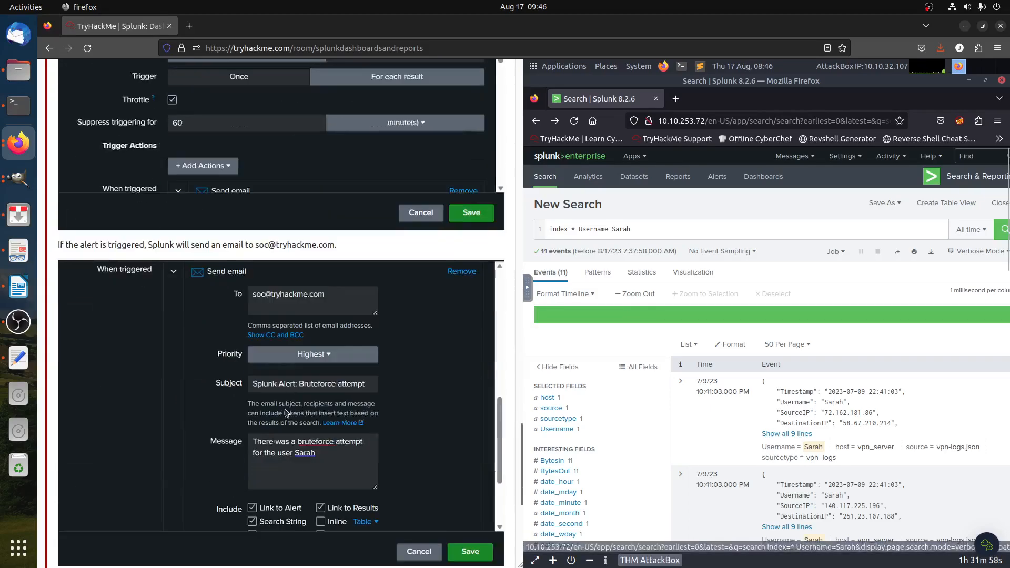
{"action": "left_click", "coordinate": [226, 377]}
{"action": "right_click", "coordinate": [226, 377]}
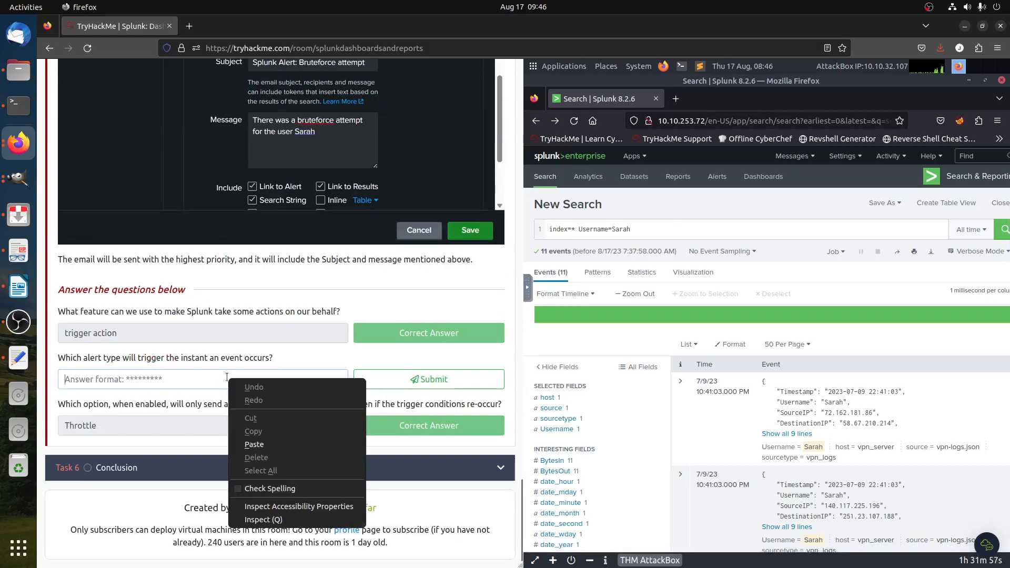
{"action": "left_click", "coordinate": [255, 444]}
{"action": "left_click", "coordinate": [400, 384]}
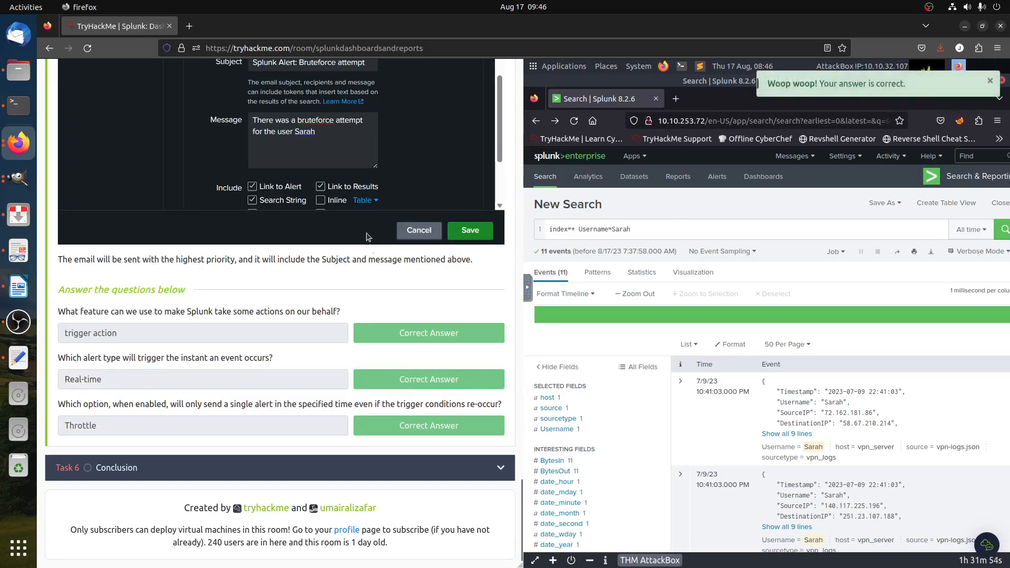
Complete Task 6, Conclusion, by submitting its question without an answer, and close the congratulations dialog and the task
{"action": "scroll", "coordinate": [298, 77], "scroll_direction": "up", "scroll_amount": 10}
{"action": "scroll", "coordinate": [298, 77], "scroll_direction": "up", "scroll_amount": 15}
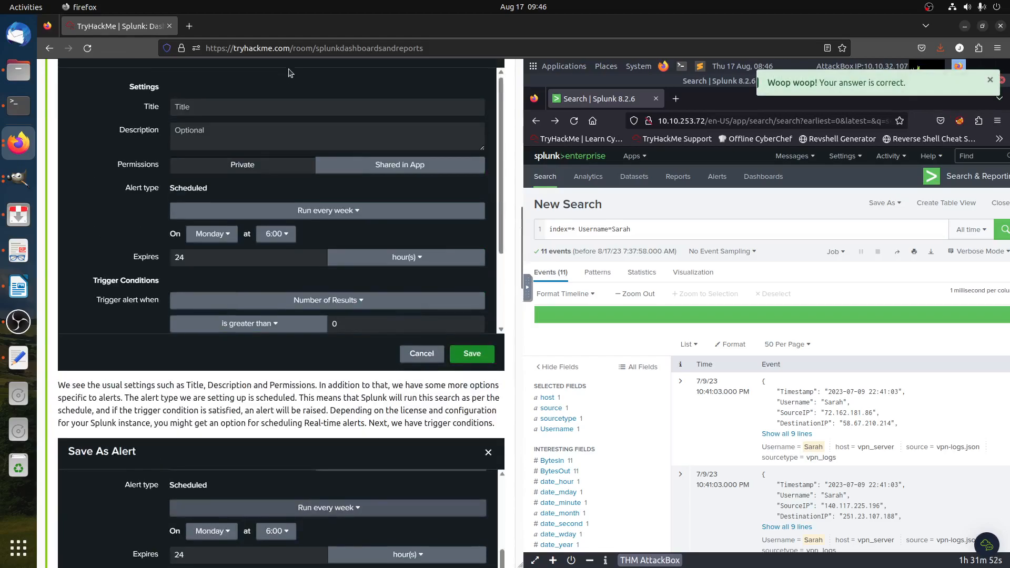
{"action": "scroll", "coordinate": [307, 412], "scroll_direction": "down", "scroll_amount": 10}
{"action": "scroll", "coordinate": [307, 412], "scroll_direction": "down", "scroll_amount": 8}
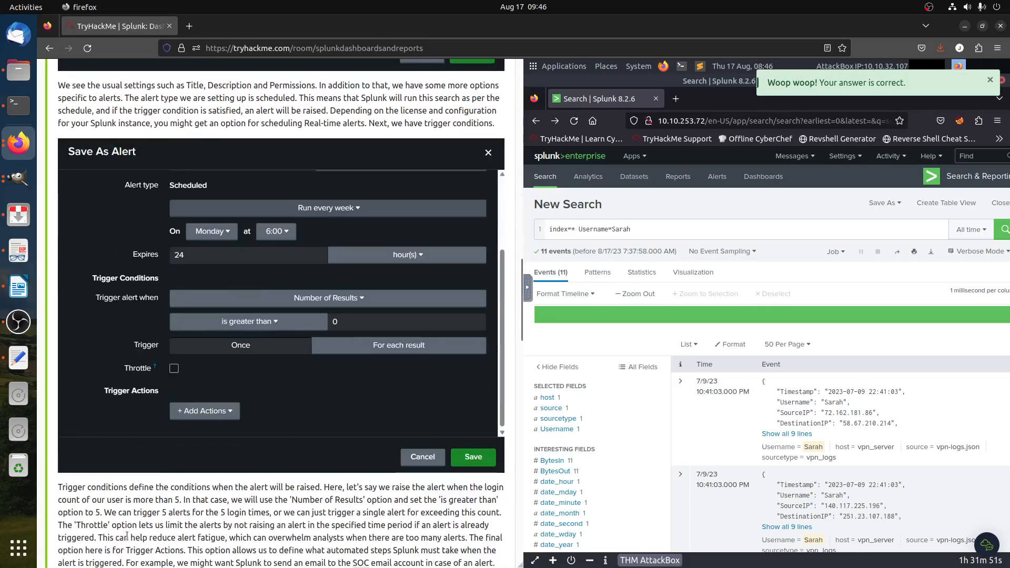
{"action": "scroll", "coordinate": [287, 364], "scroll_direction": "down", "scroll_amount": 5}
{"action": "scroll", "coordinate": [287, 364], "scroll_direction": "down", "scroll_amount": 15}
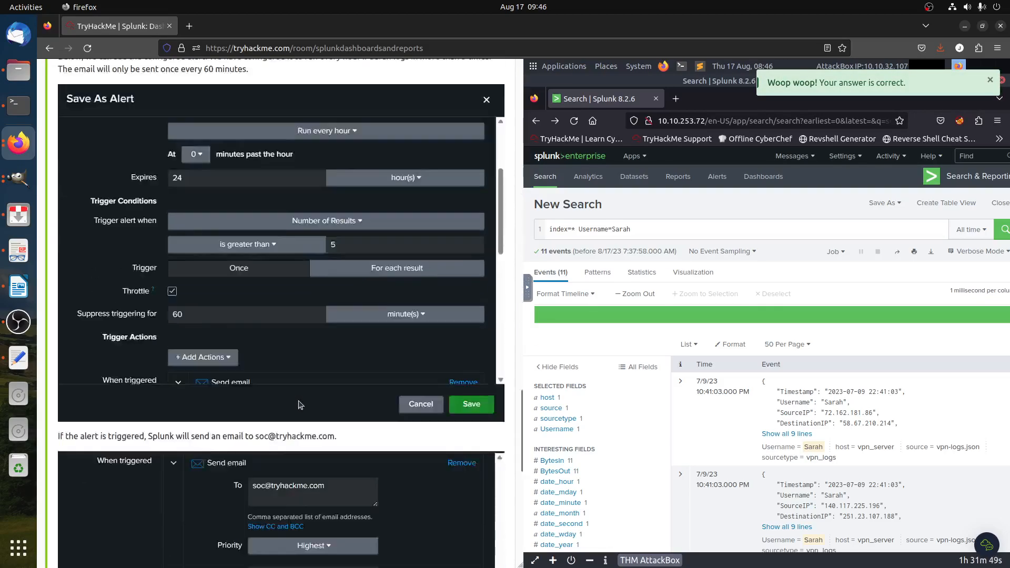
{"action": "scroll", "coordinate": [257, 481], "scroll_direction": "up", "scroll_amount": 5}
{"action": "scroll", "coordinate": [315, 377], "scroll_direction": "up", "scroll_amount": 3}
{"action": "scroll", "coordinate": [314, 377], "scroll_direction": "down", "scroll_amount": 4}
{"action": "left_click", "coordinate": [421, 461]}
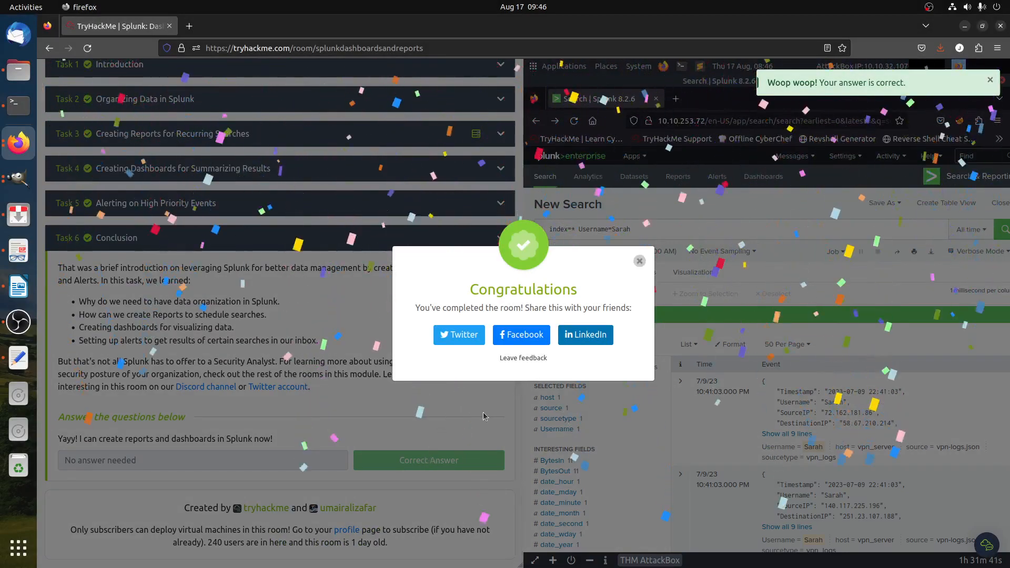
{"action": "left_click", "coordinate": [640, 262]}
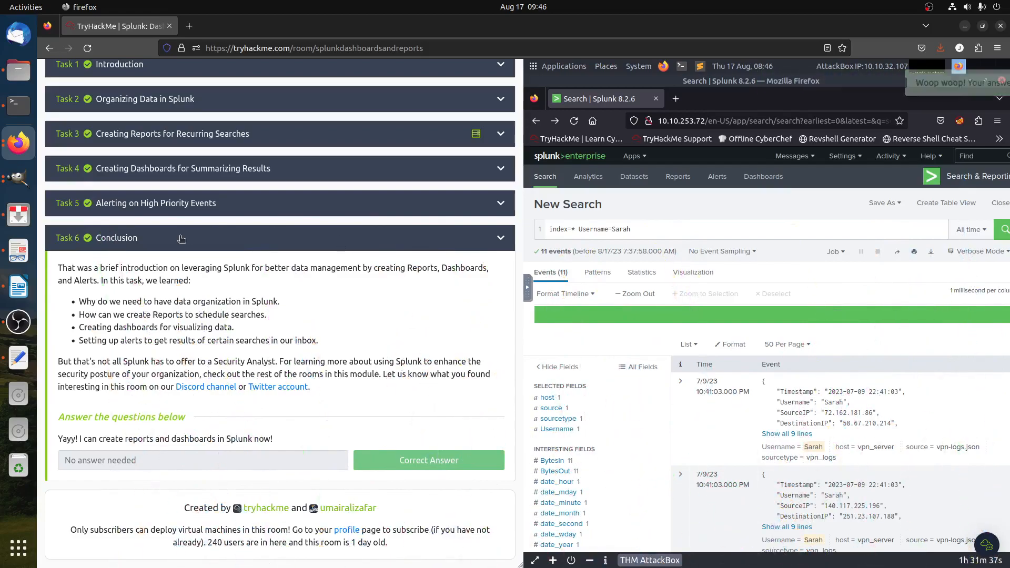
{"action": "left_click", "coordinate": [298, 235]}
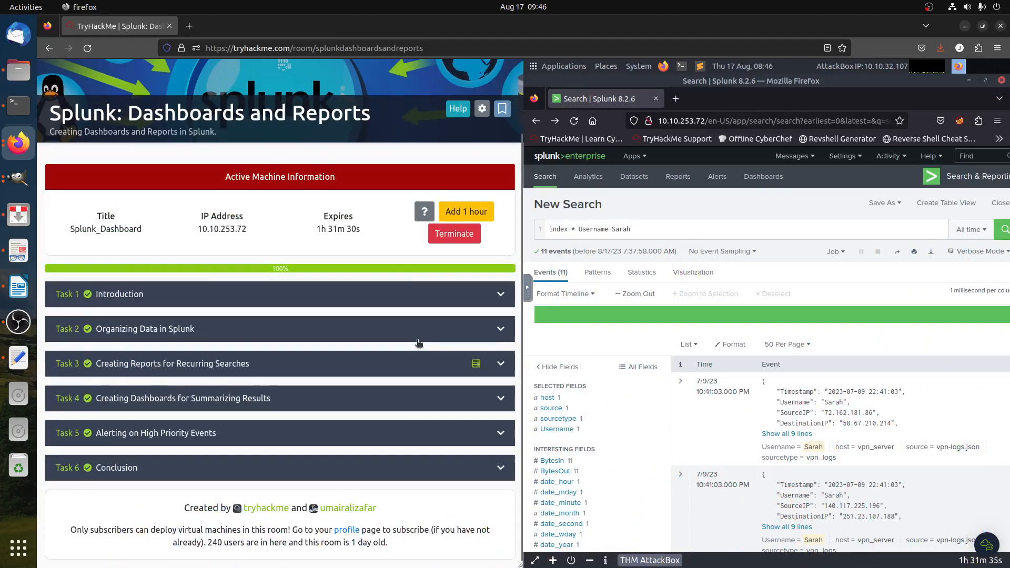
{"action": "left_click", "coordinate": [19, 322]}
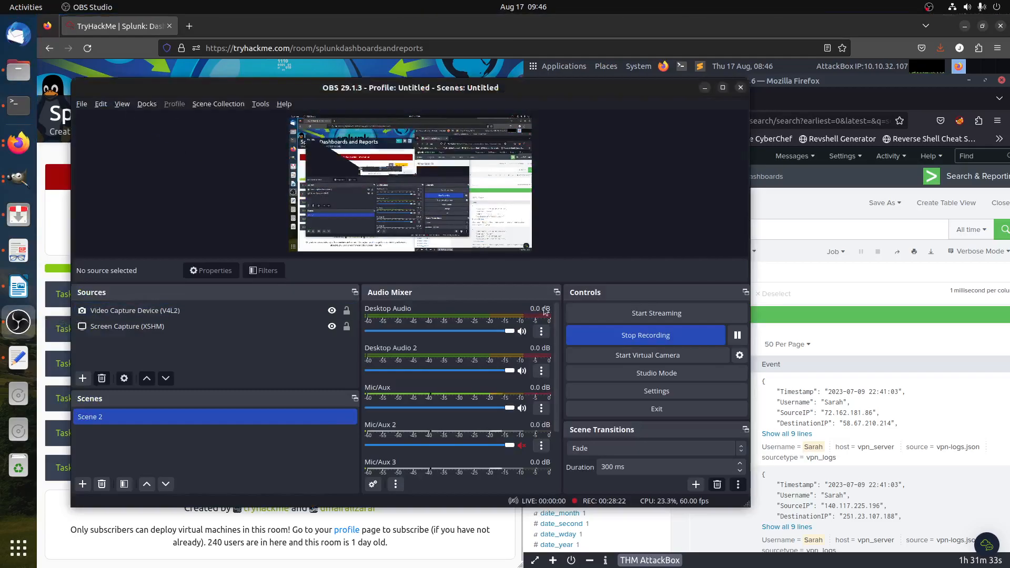